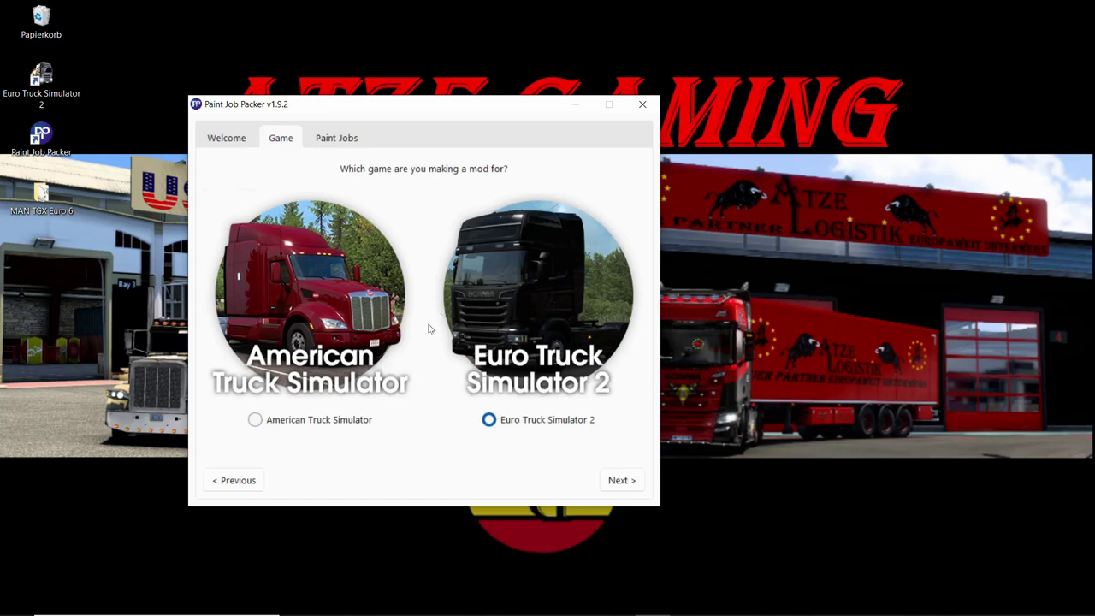
Set up a mod for Euro Truck Simulator 2 as a paint job pack.
click(622, 480)
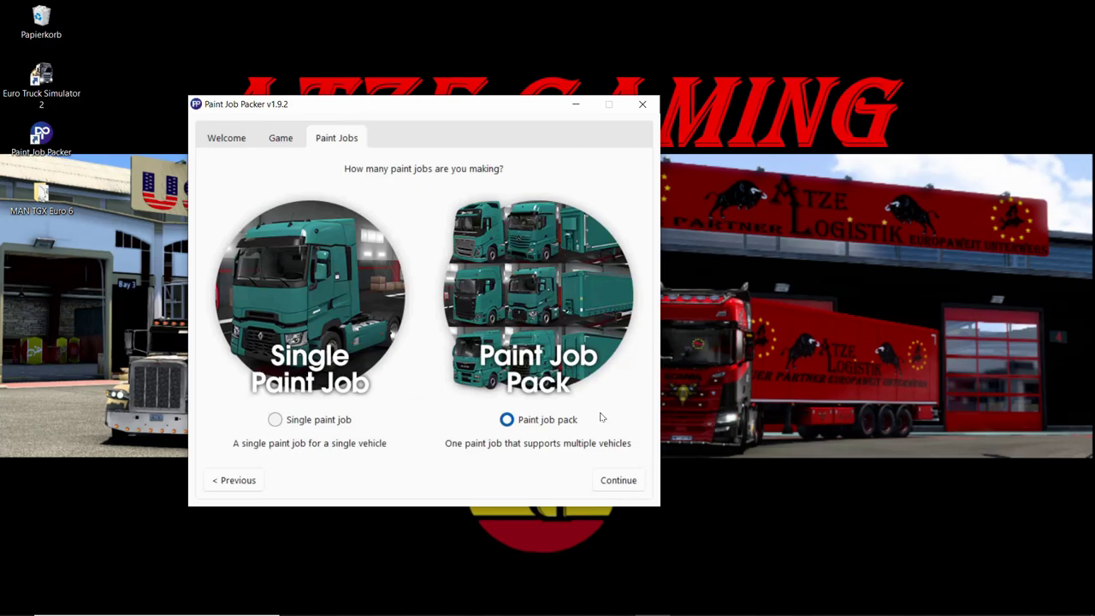
click(618, 482)
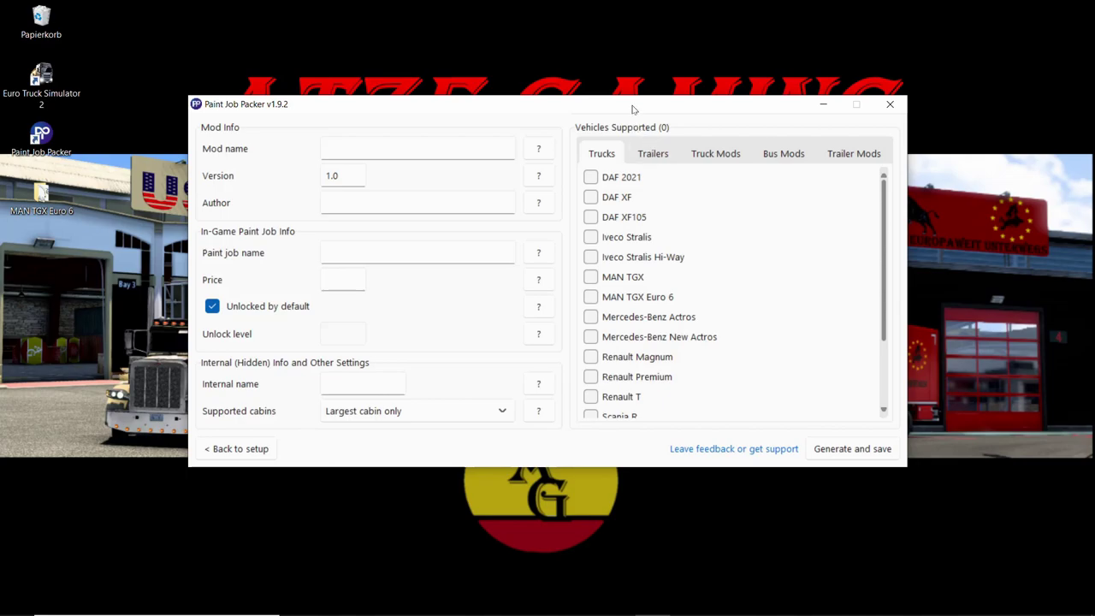
mouse_move(633, 110)
mouse_down()
mouse_move(595, 91)
mouse_move(638, 76)
mouse_up()
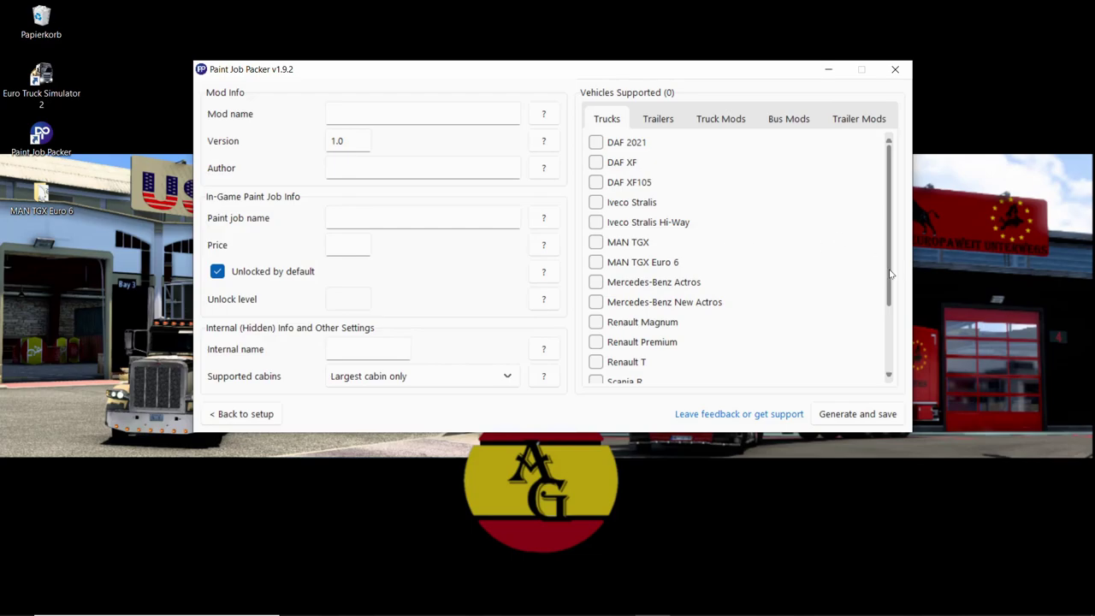
Look through the supported vehicle lists for trucks, trailers and trailer mods.
scroll(889, 274, down, 1)
scroll(890, 269, up, 1)
scroll(645, 214, down, 1)
scroll(649, 223, down, 3)
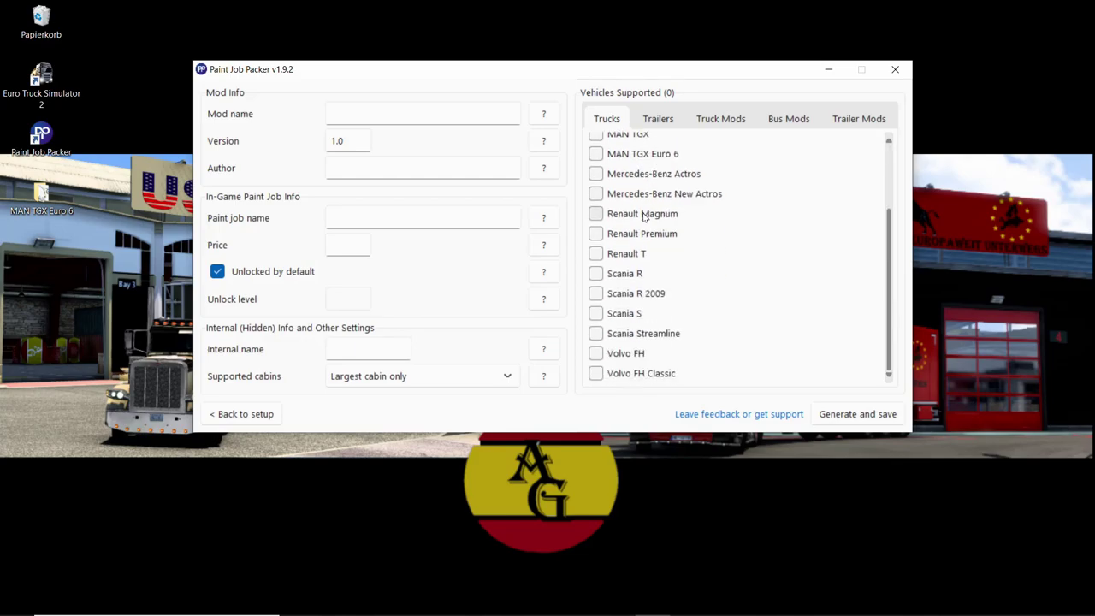
scroll(676, 340, up, 5)
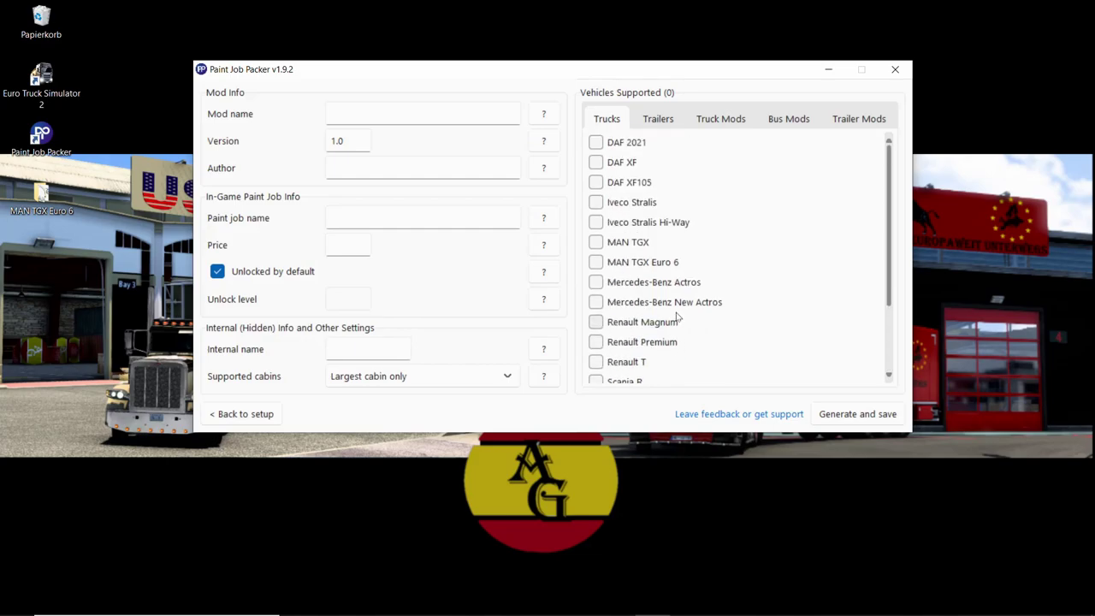
click(663, 118)
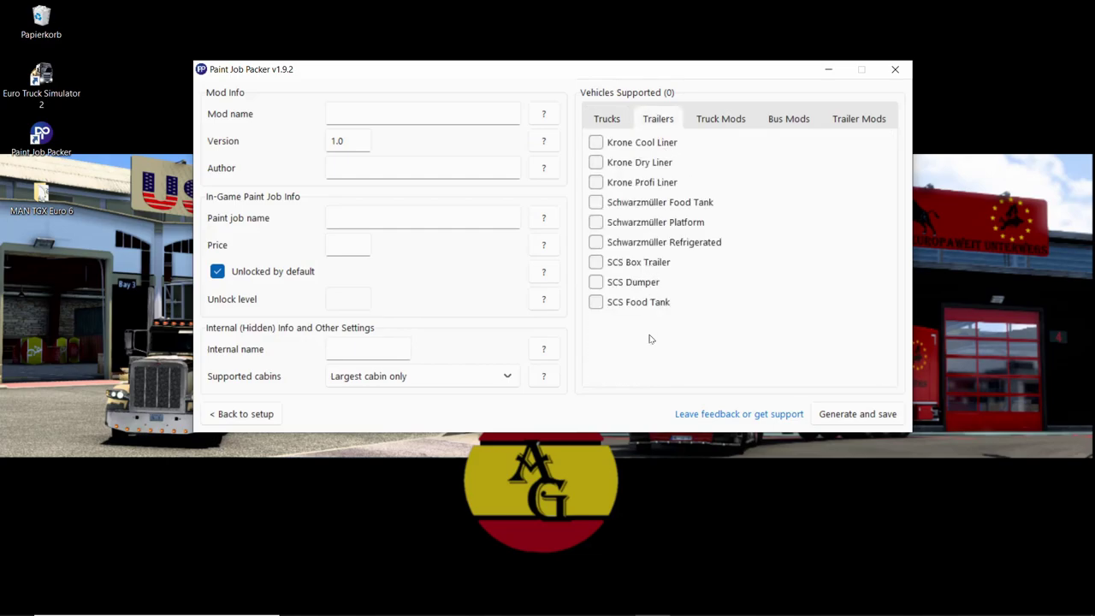
click(619, 125)
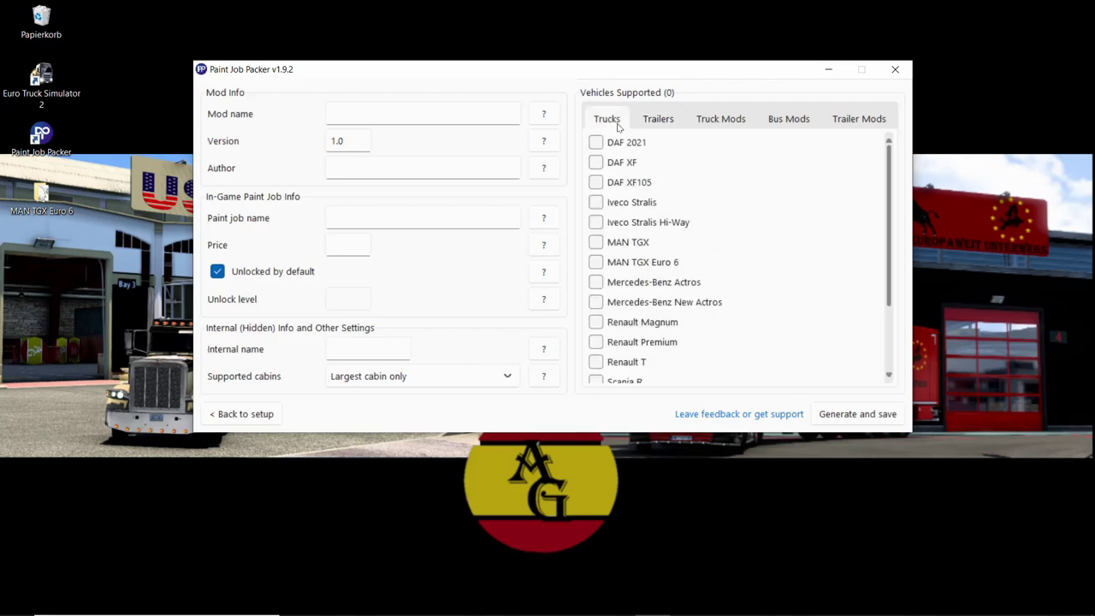
click(847, 128)
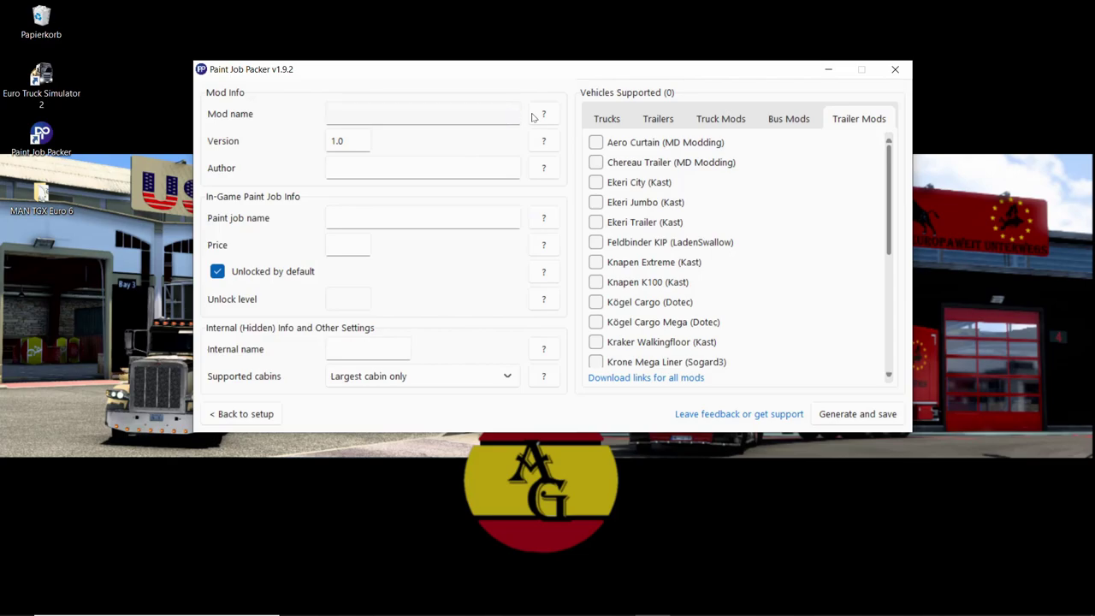
Choose the MAN TGX Euro 6 truck as the supported vehicle.
click(607, 119)
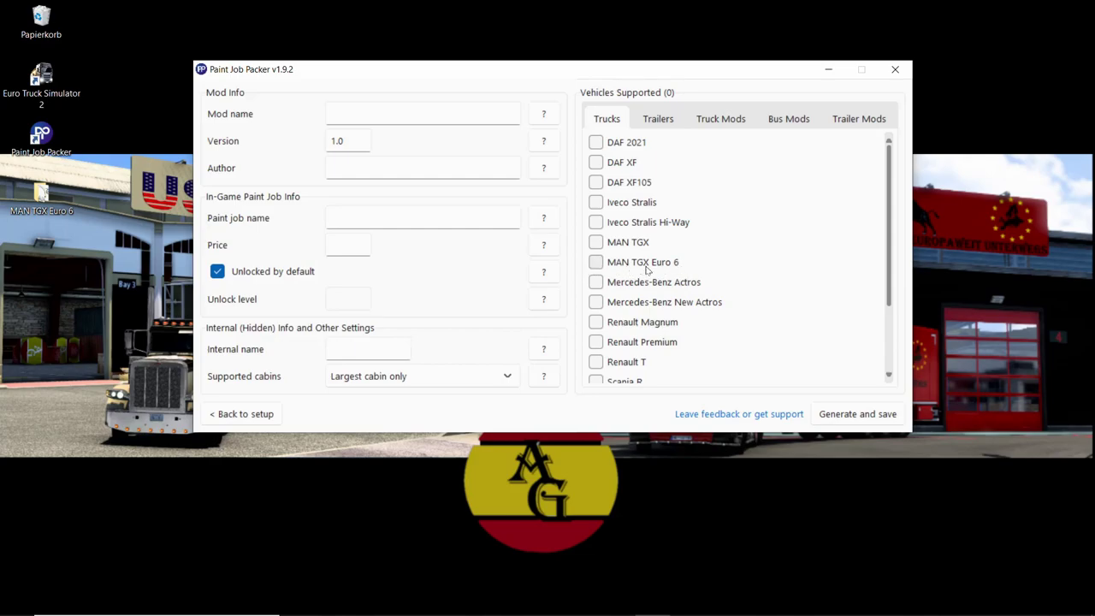
click(596, 265)
mouse_move(382, 75)
mouse_down()
mouse_move(386, 60)
mouse_move(375, 59)
mouse_up()
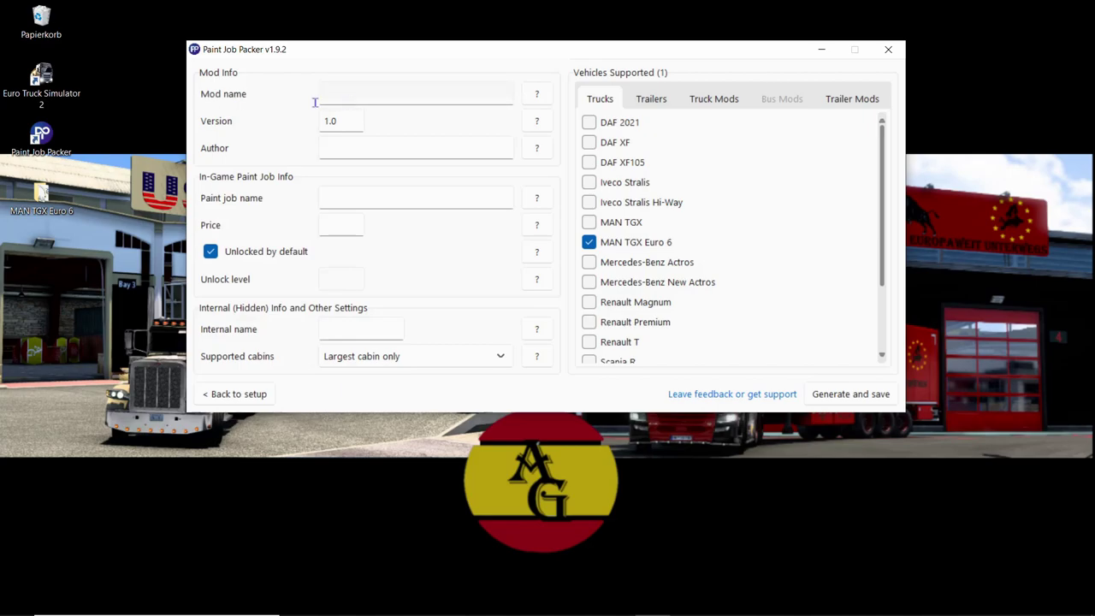
Enter mod name MAN TGX EURO 6, author Atze Gaming, paint job name MAN TGX Euro 6 and price 1000.
click(359, 92)
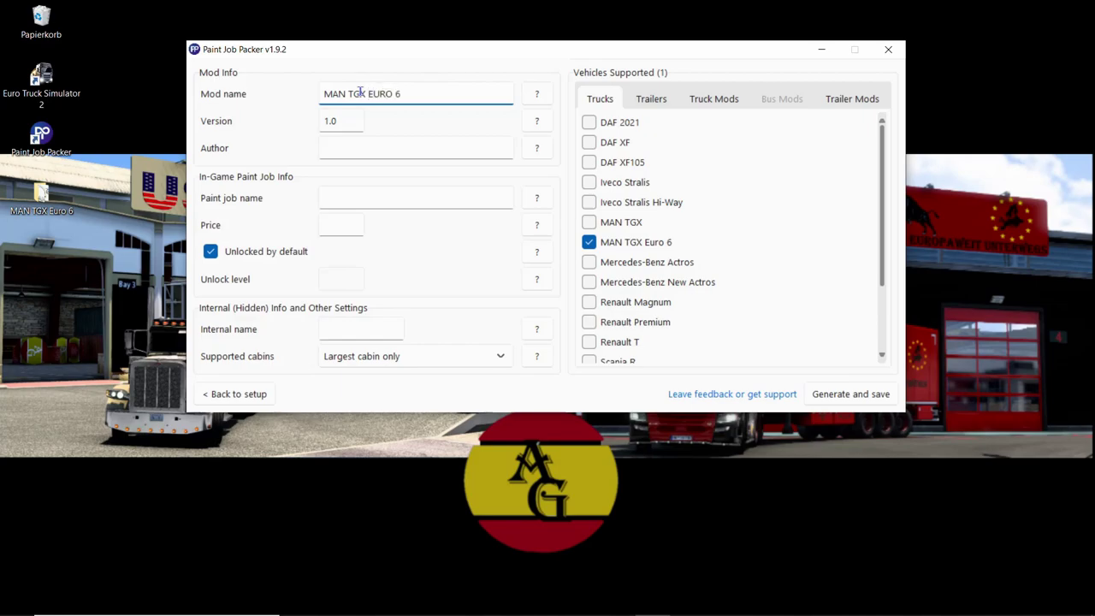
click(341, 143)
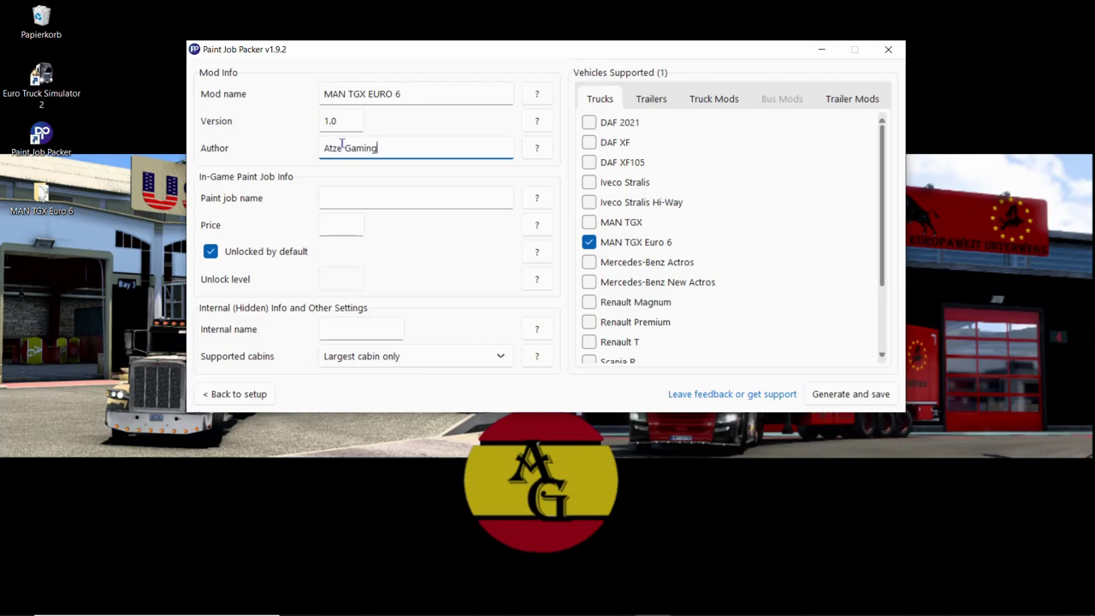
click(352, 194)
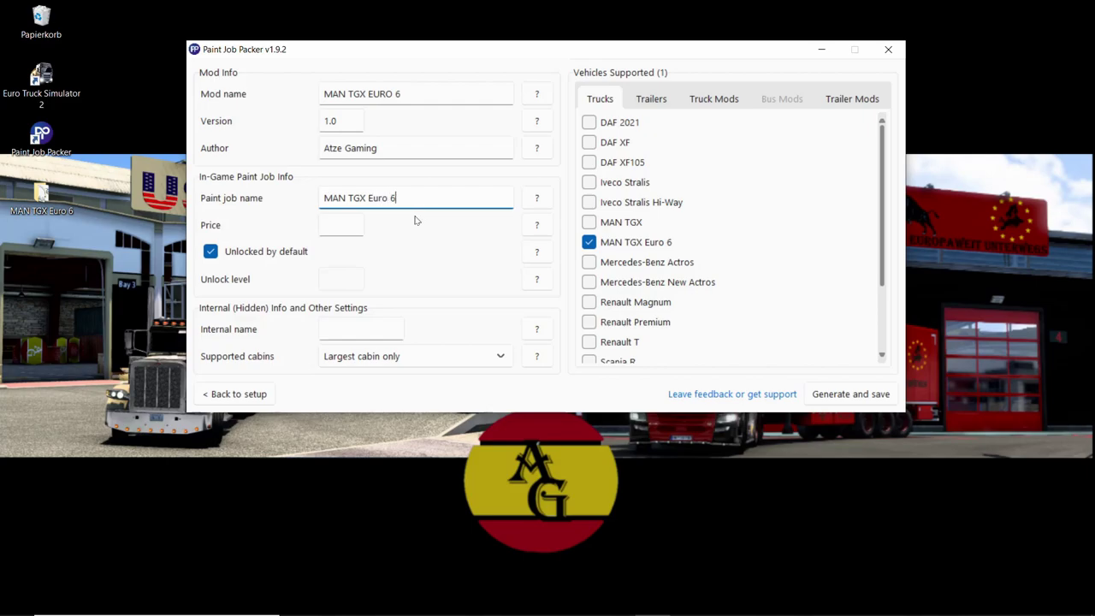
click(348, 226)
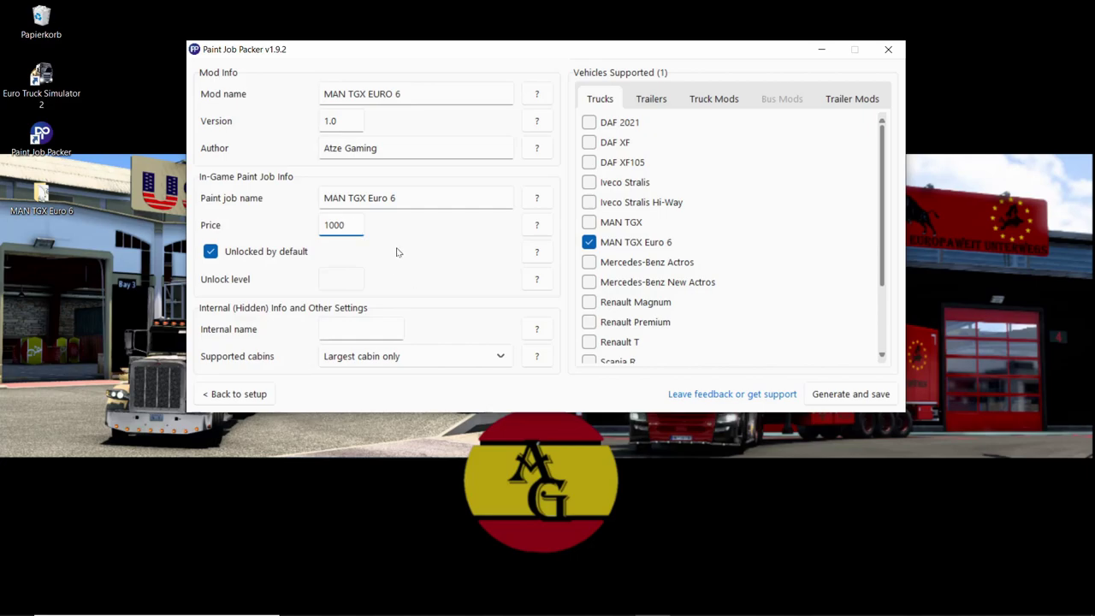
Set the internal name to lkw and the supported cabins to Largest cabin only.
click(366, 328)
text(lkw)
click(498, 359)
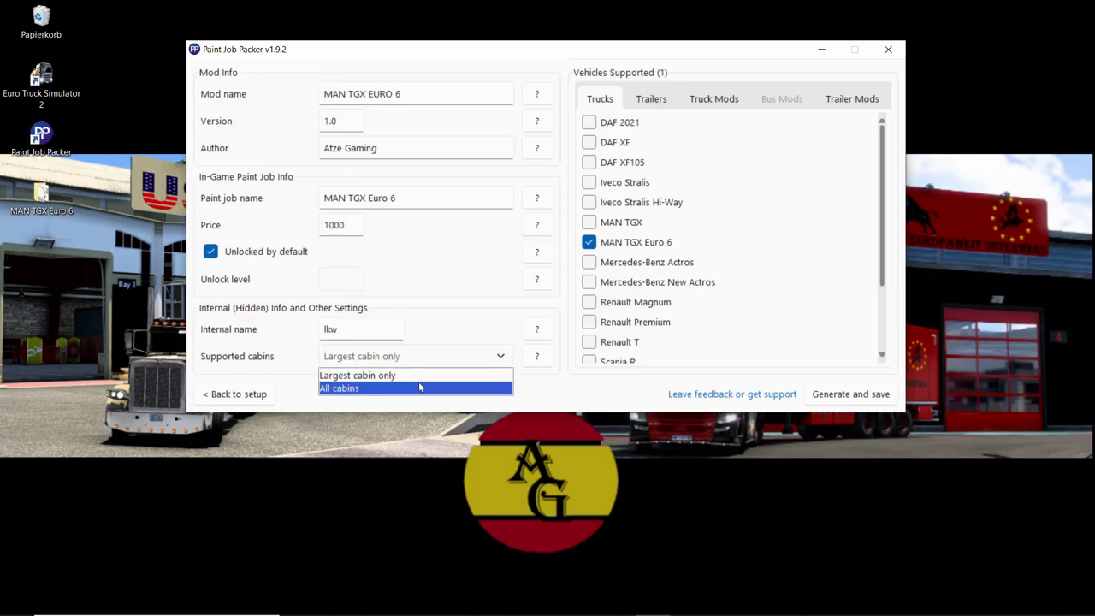
click(449, 378)
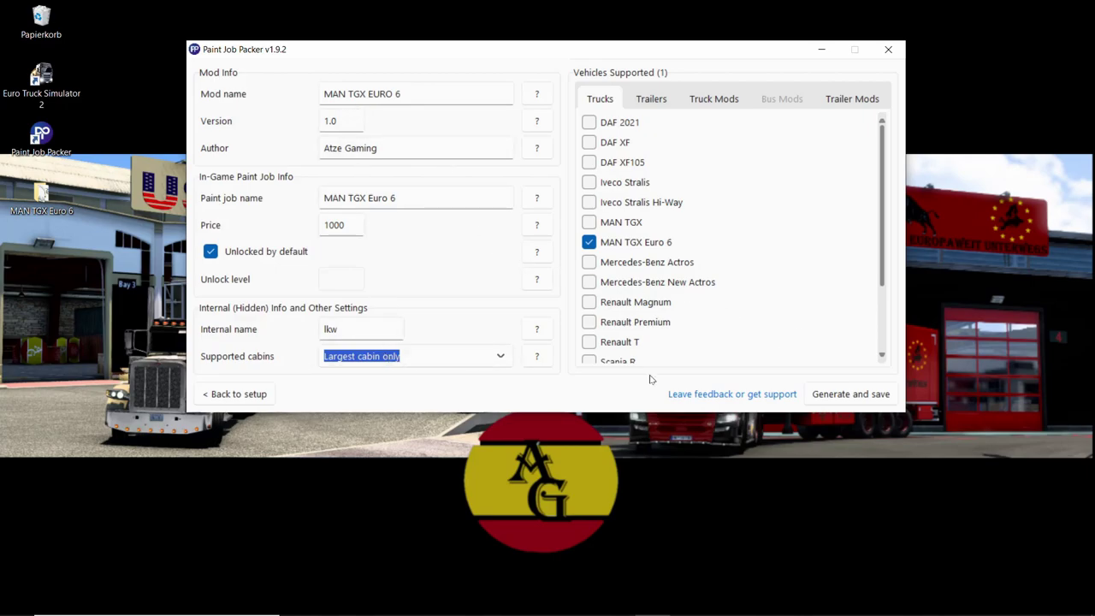
Generate the mod on the desktop using templates instead of empty placeholders.
click(861, 402)
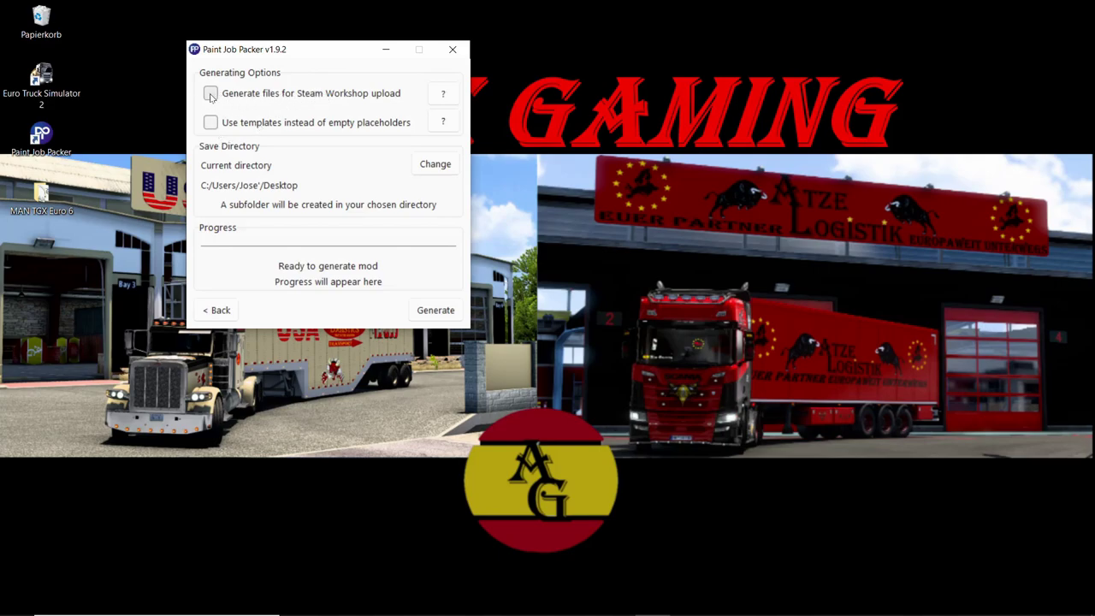
click(211, 123)
click(438, 315)
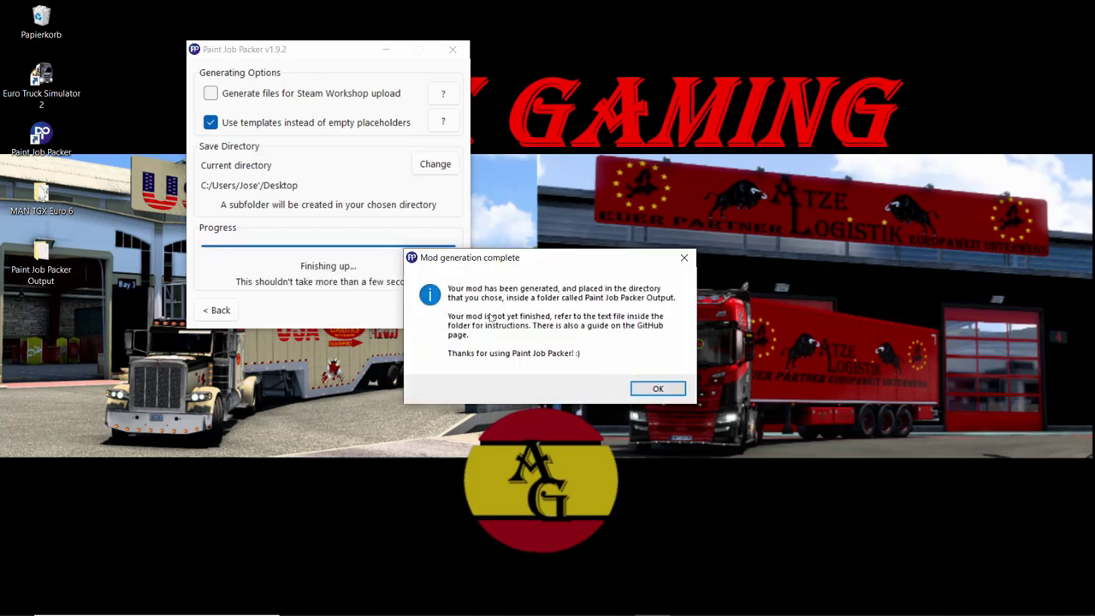
click(658, 389)
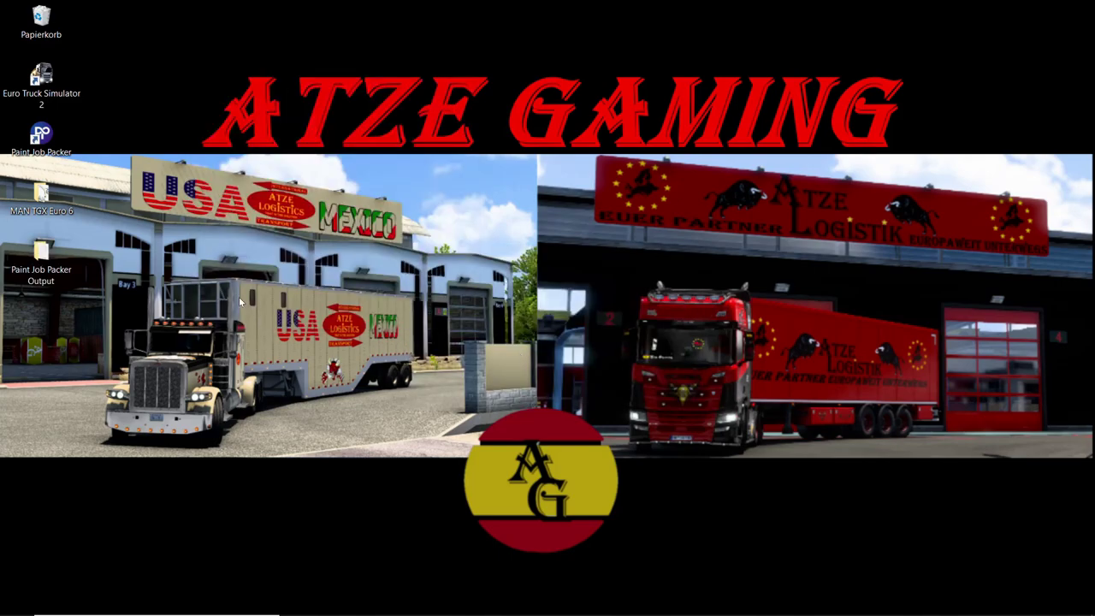
Open Cabin.dds in paint.net from the innermost MAN TGX Euro 6 folder under vehicle/truck/upgrade/paintjob in the Paint Job Packer Output.
double_click(52, 255)
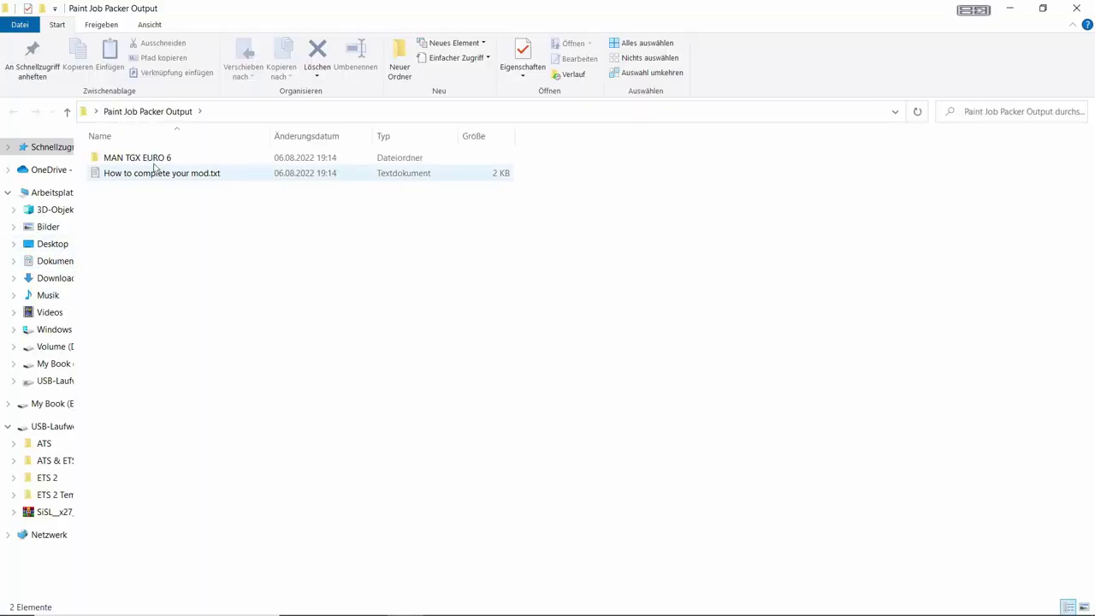
double_click(132, 163)
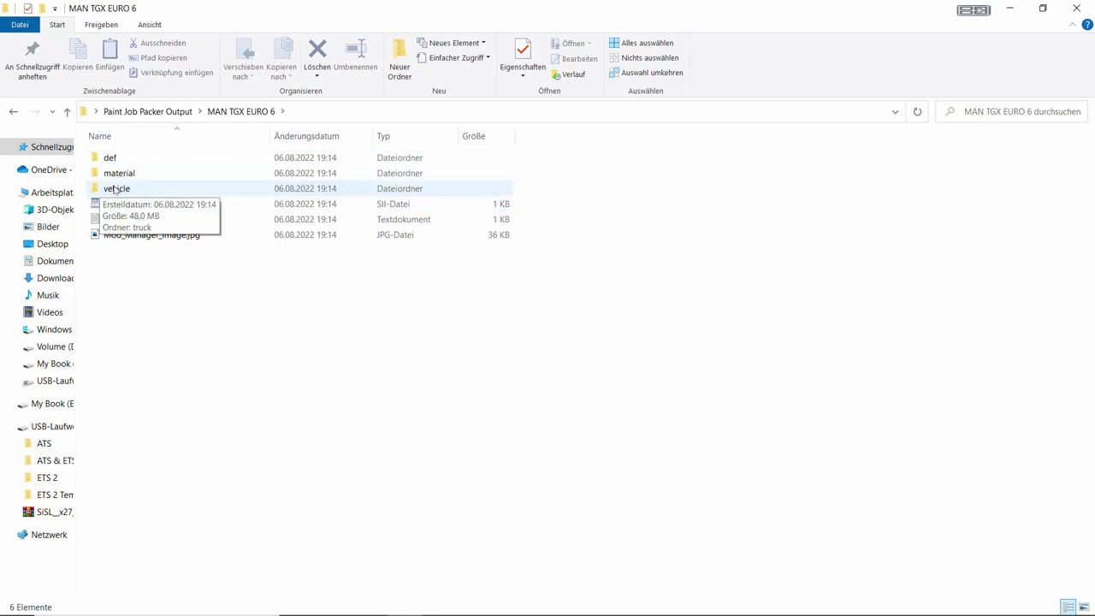
double_click(114, 189)
double_click(112, 158)
double_click(109, 158)
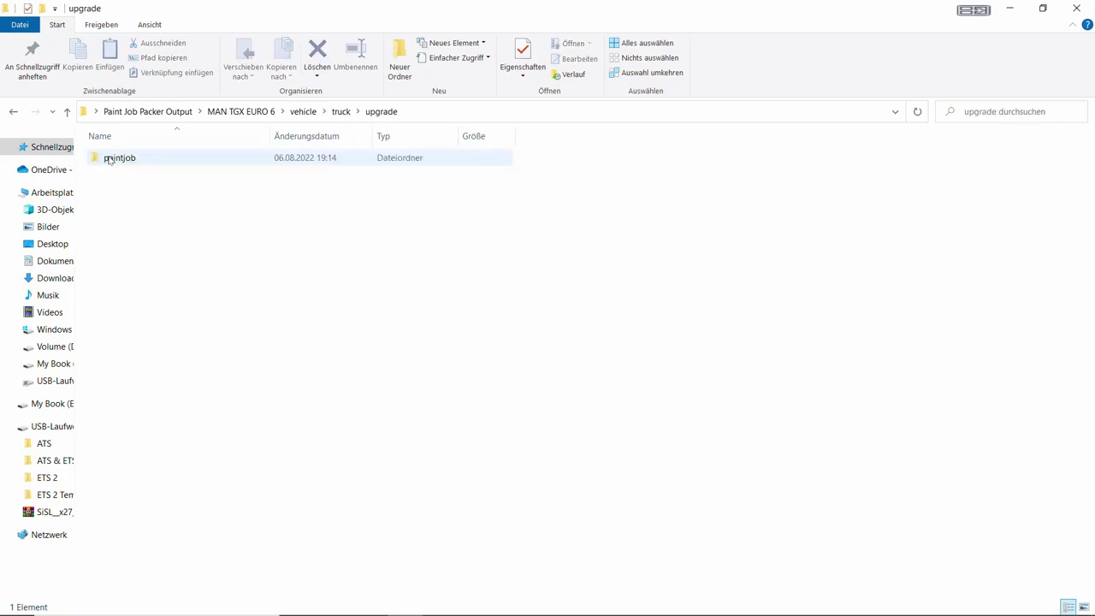
double_click(114, 161)
double_click(118, 158)
click(118, 158)
double_click(119, 162)
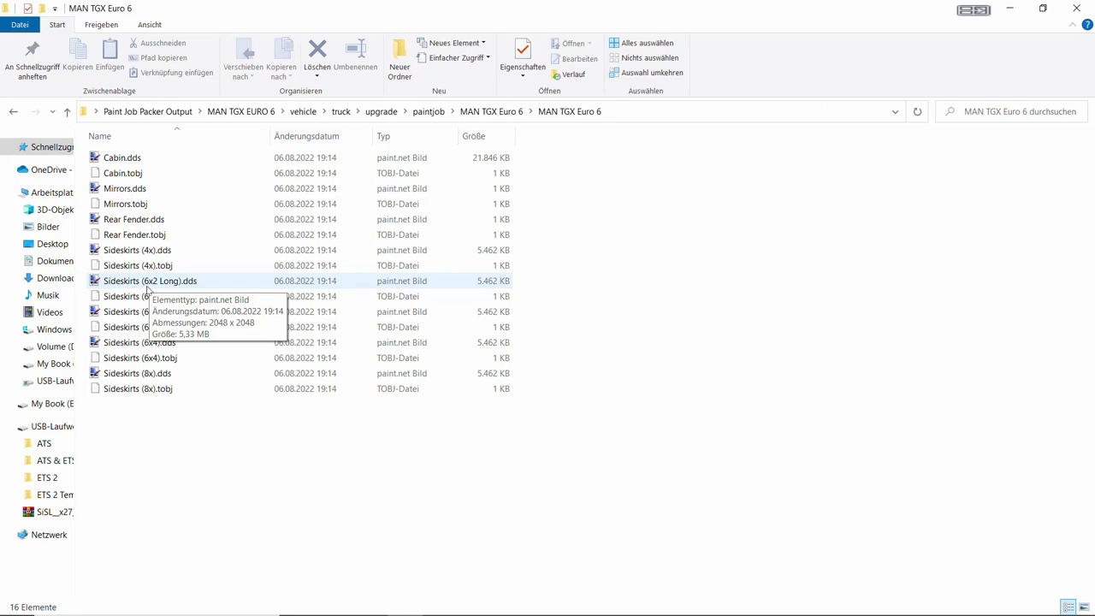
click(125, 286)
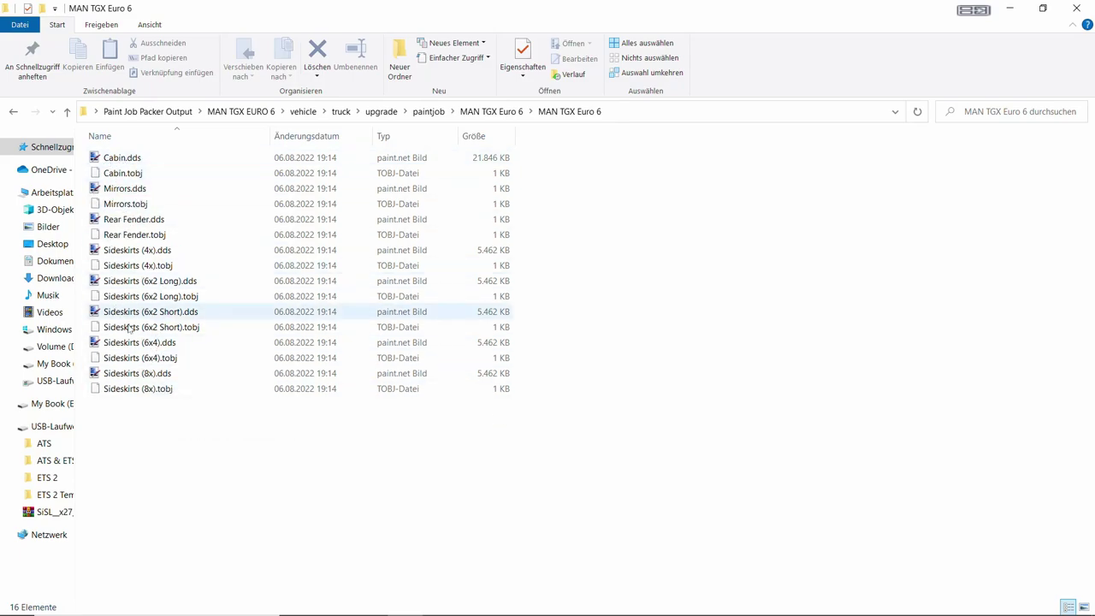
double_click(114, 158)
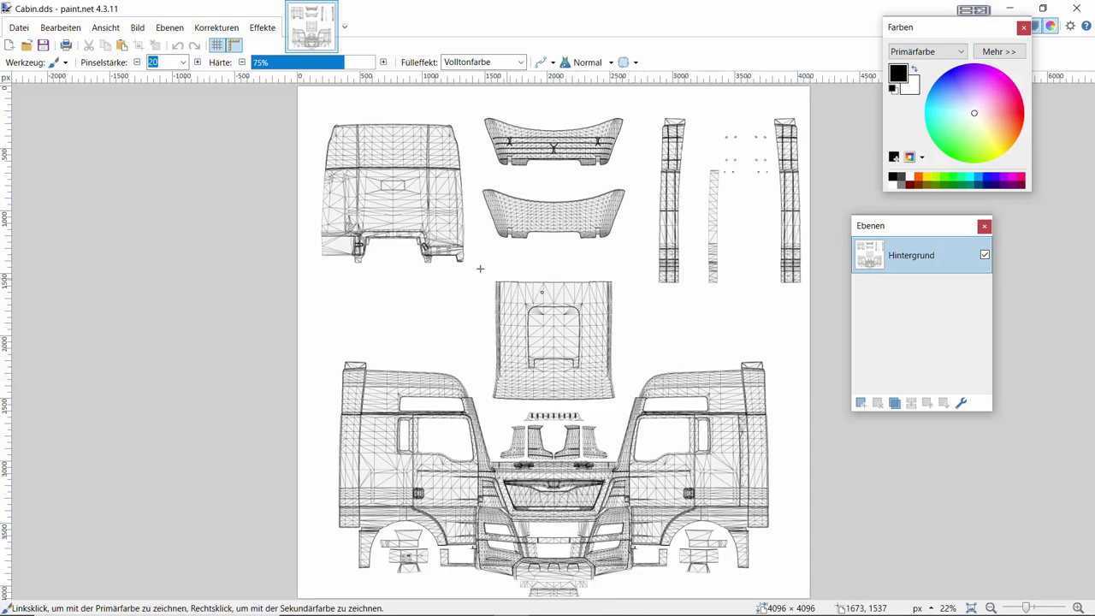
Import Schwarz.png from the desktop folder MAN TGX Euro 6 as a new layer.
click(173, 34)
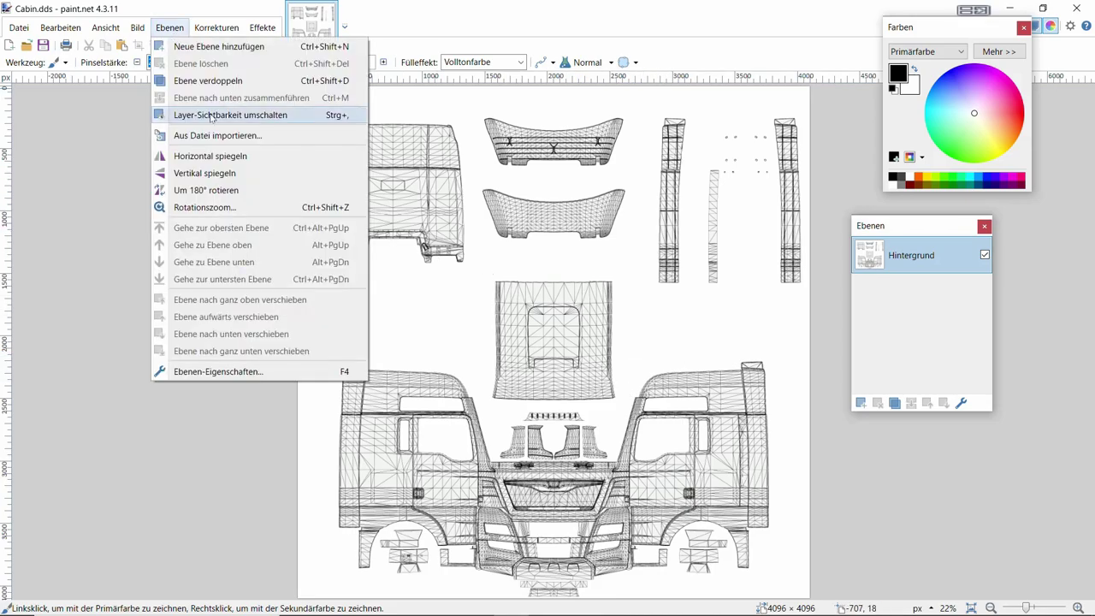
click(218, 135)
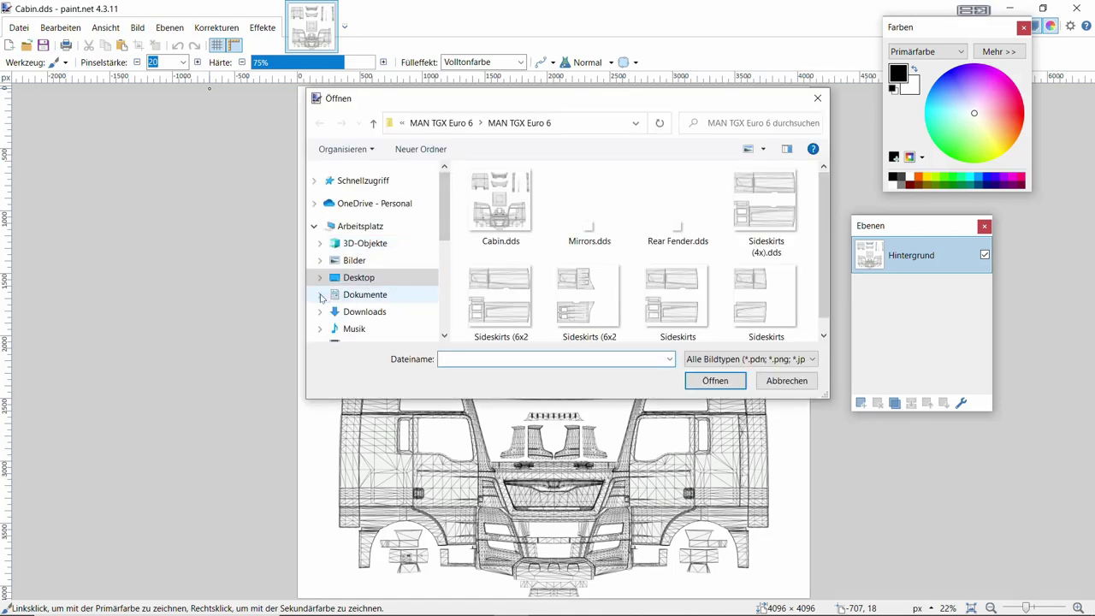
click(320, 295)
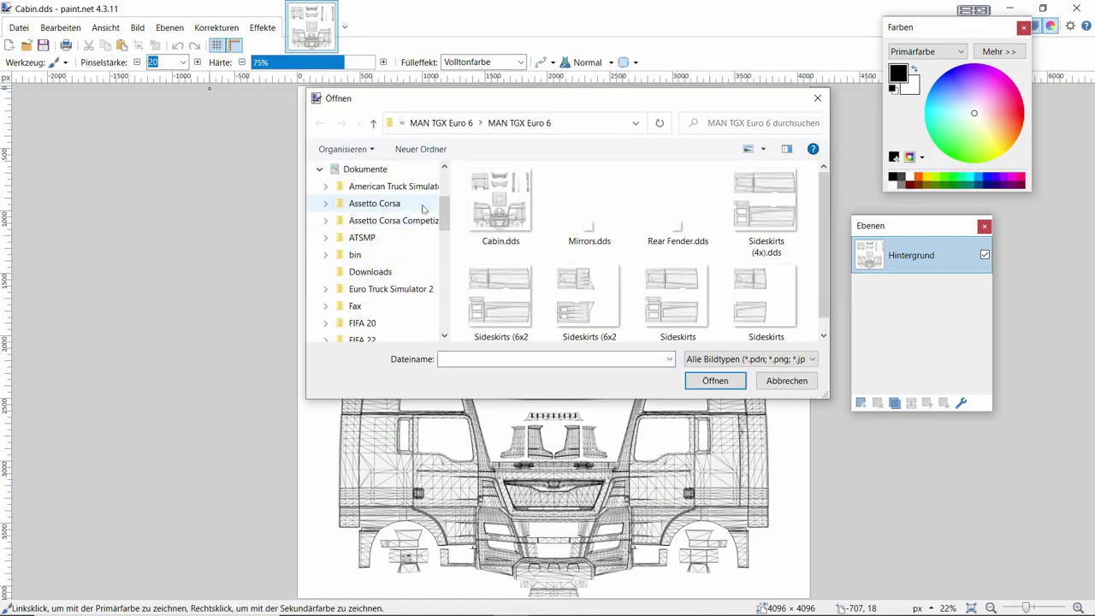
scroll(411, 223, up, 3)
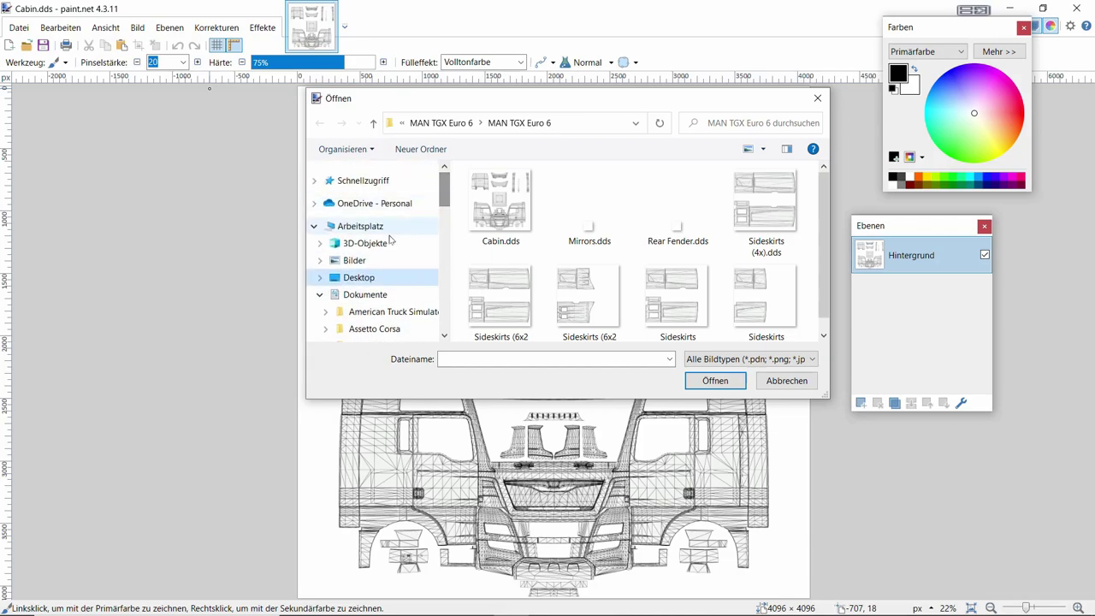
click(320, 277)
click(363, 295)
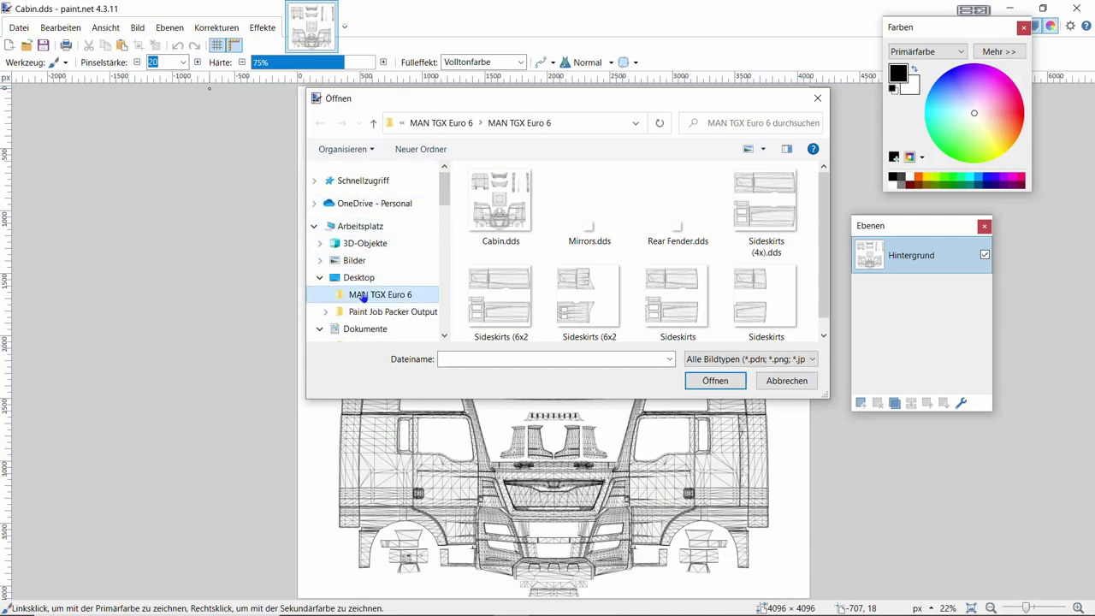
click(510, 282)
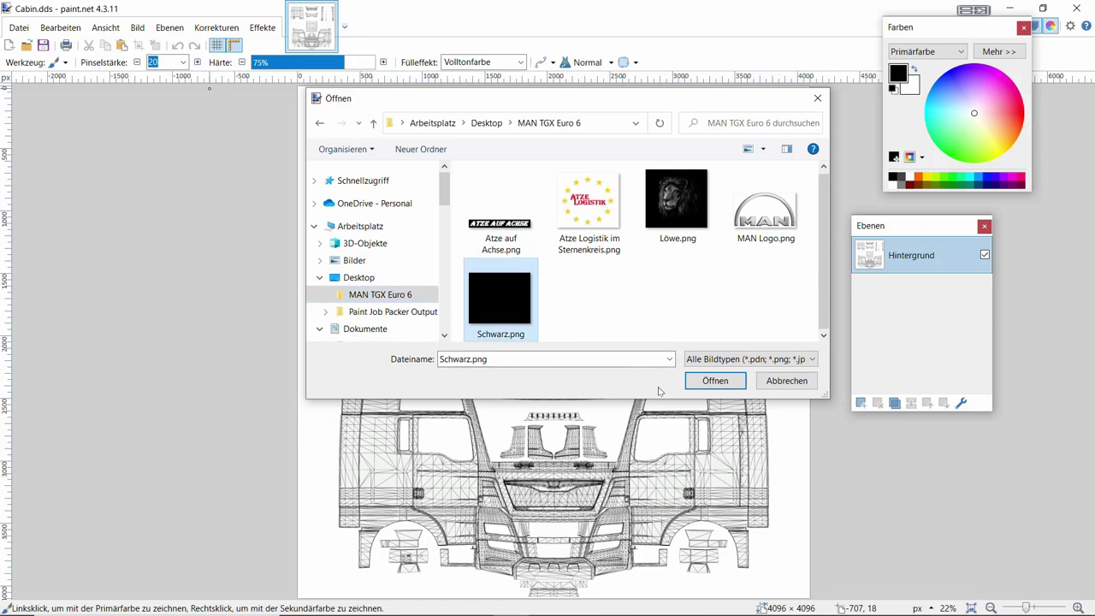
click(715, 382)
Enlarge the imported black image to cover the whole canvas and hide its layer.
drag(316, 101, 851, 609)
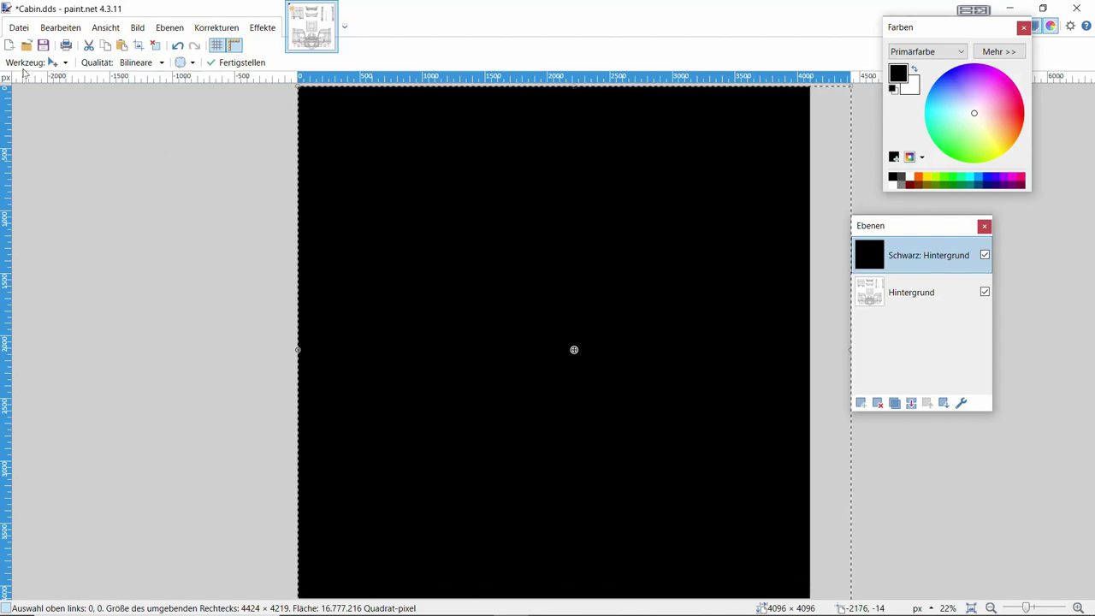
click(34, 62)
click(34, 81)
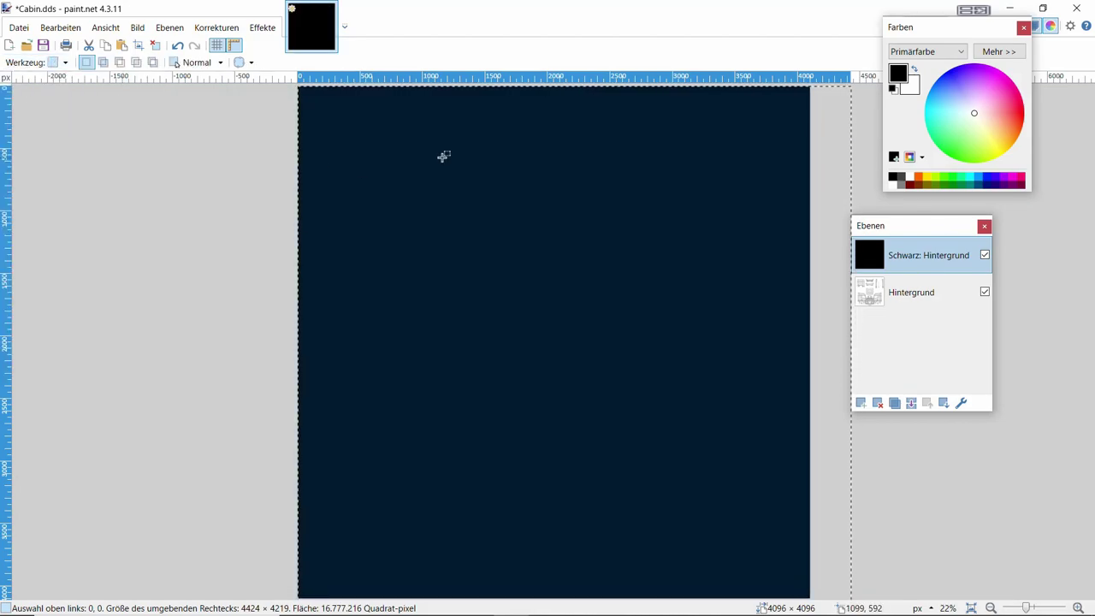
click(444, 153)
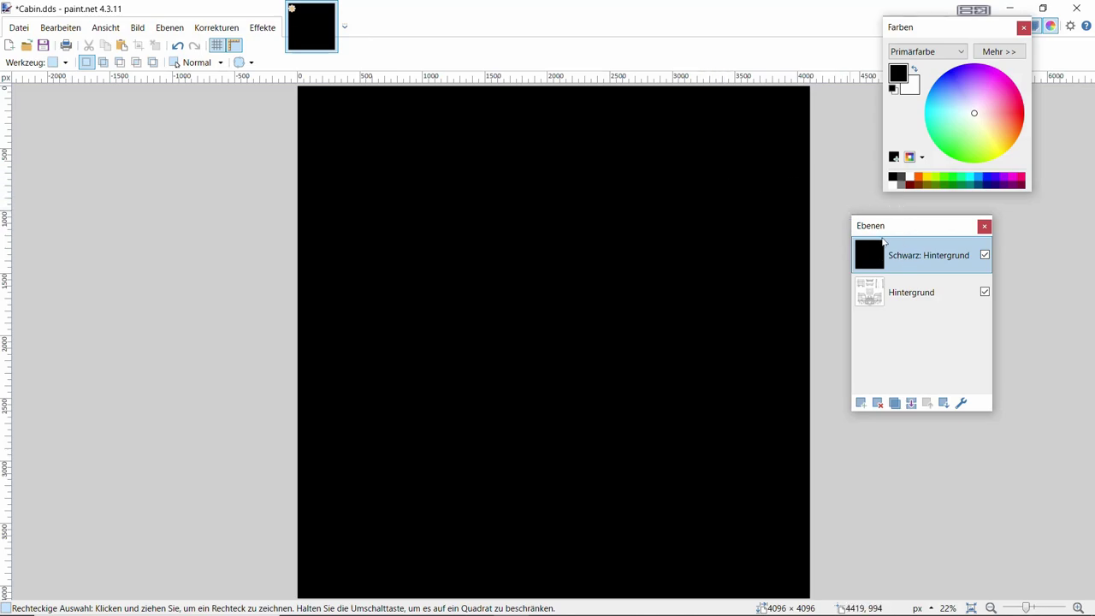
click(984, 254)
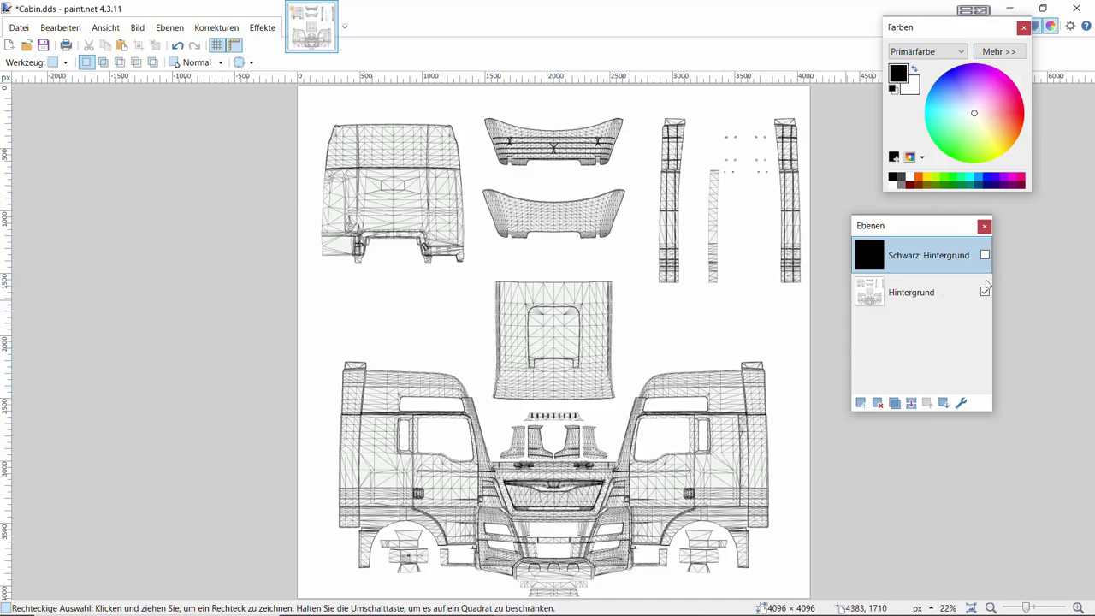
Show the black Schwarz layer and set its opacity to 139 so the template lines show through.
click(984, 255)
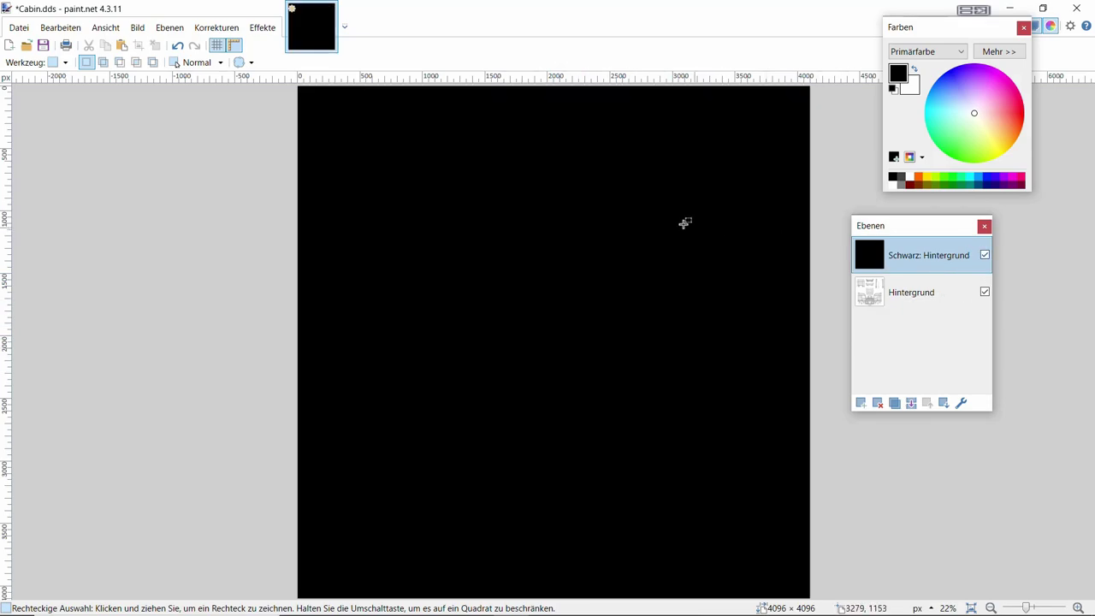
double_click(898, 253)
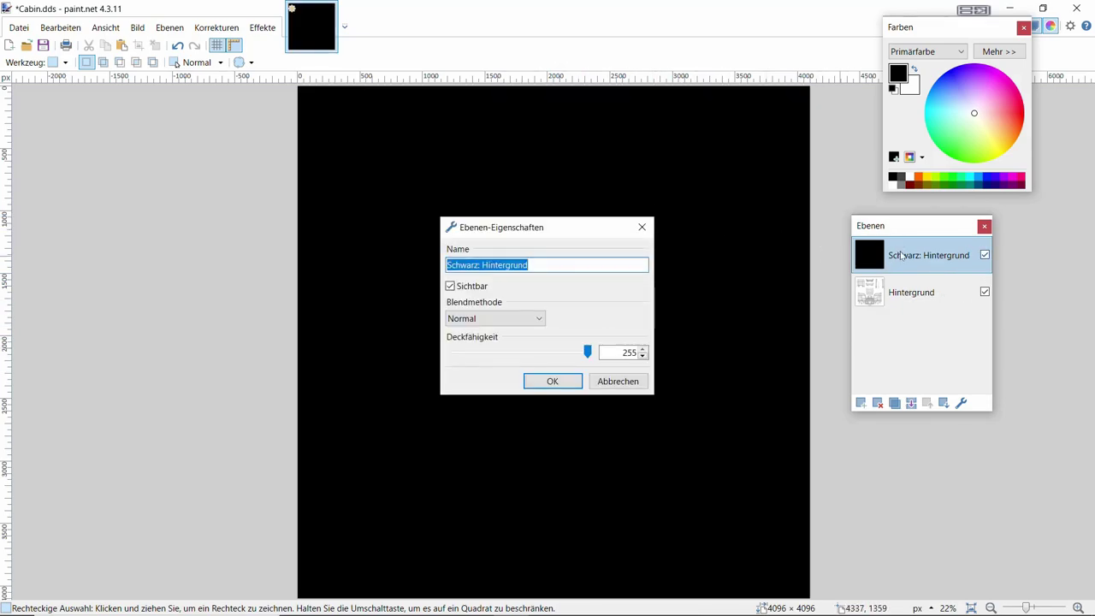
mouse_move(587, 352)
mouse_down()
mouse_move(516, 352)
mouse_move(600, 363)
mouse_up()
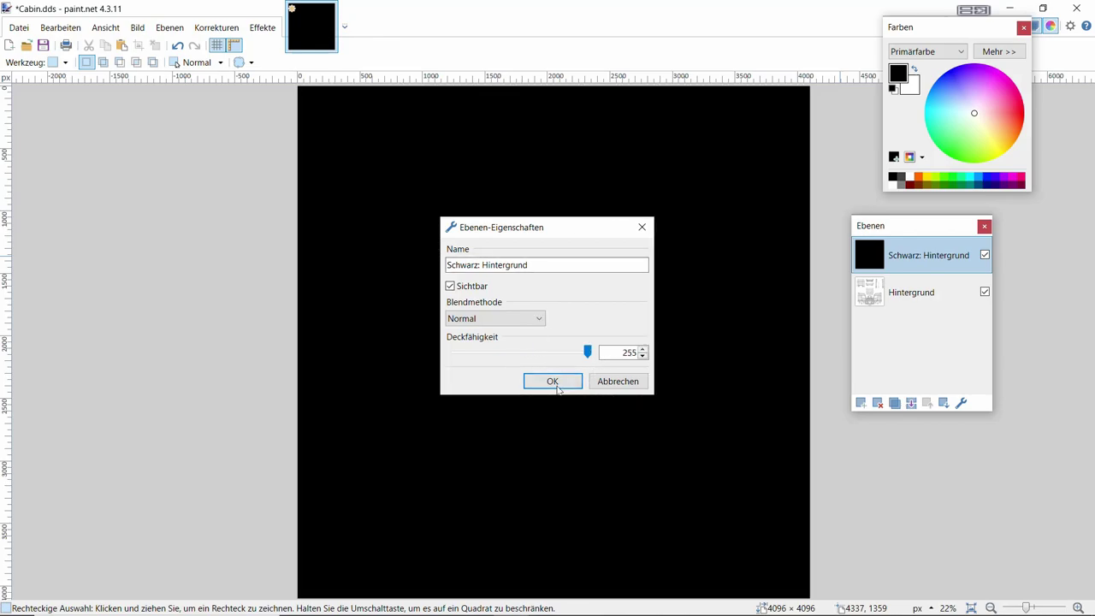
drag(588, 353, 527, 356)
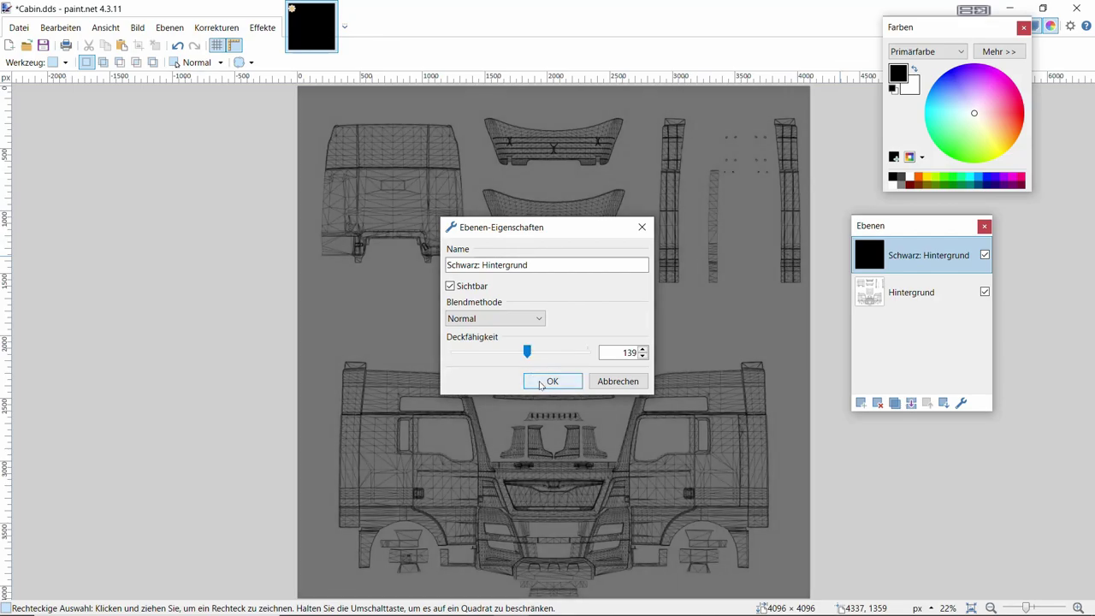
click(551, 380)
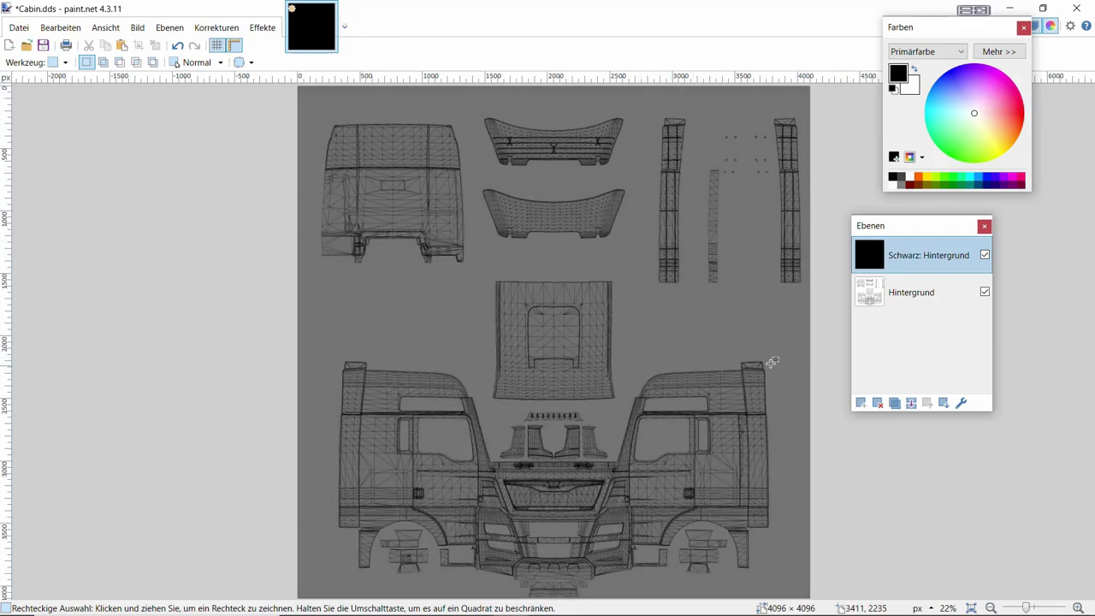
Import Atze auf Achse.png from the MAN TGX Euro 6 folder as a new layer.
click(1077, 607)
drag(965, 227, 1048, 274)
scroll(503, 289, up, 2)
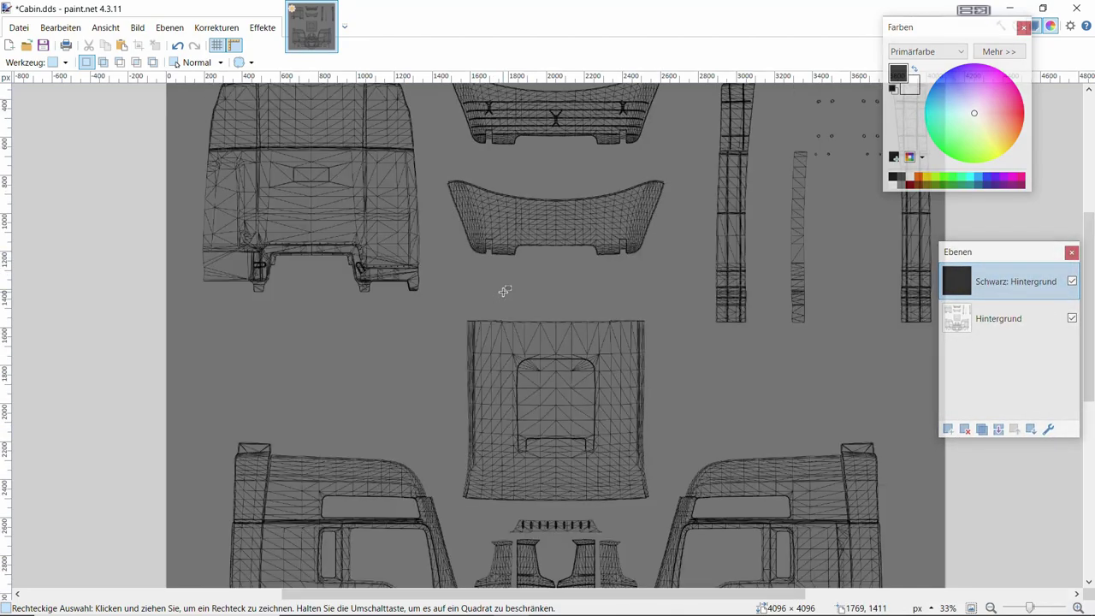
scroll(633, 346, down, 2)
scroll(637, 345, down, 2)
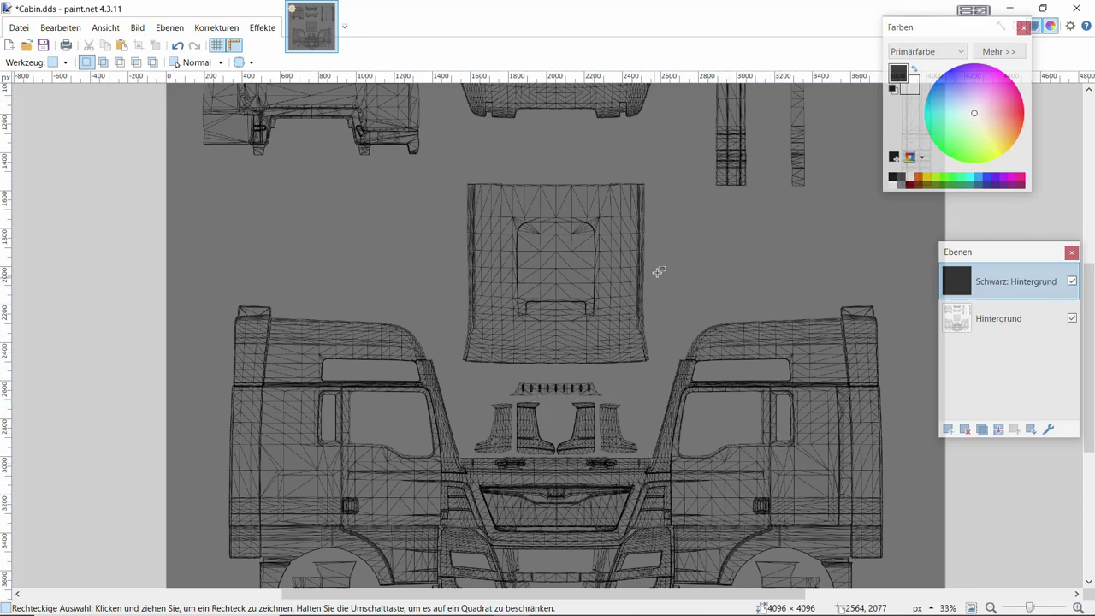
scroll(631, 391, up, 3)
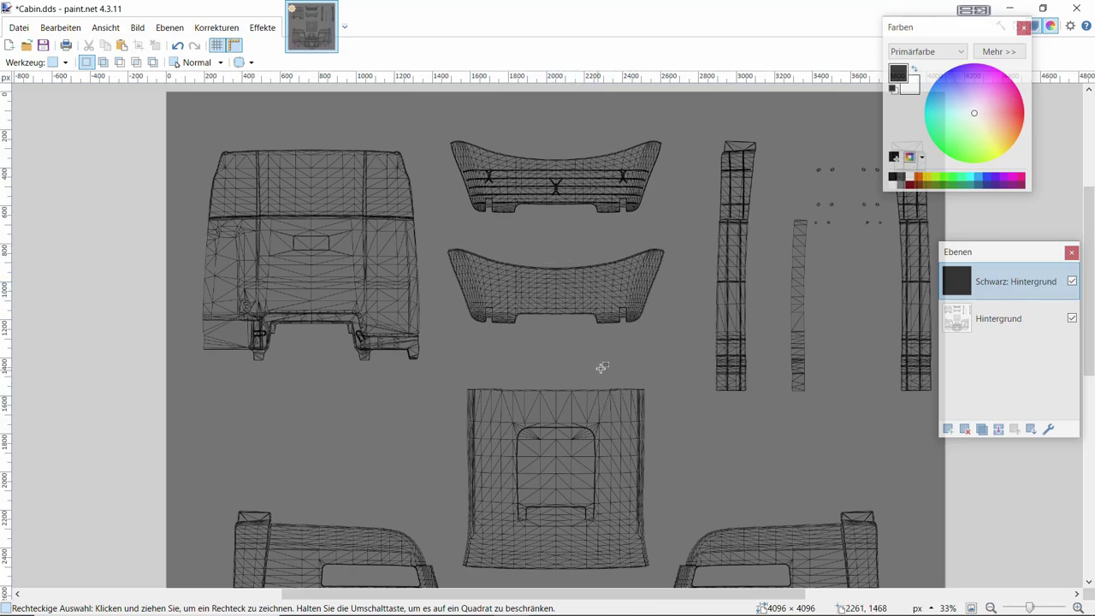
scroll(599, 379, down, 1)
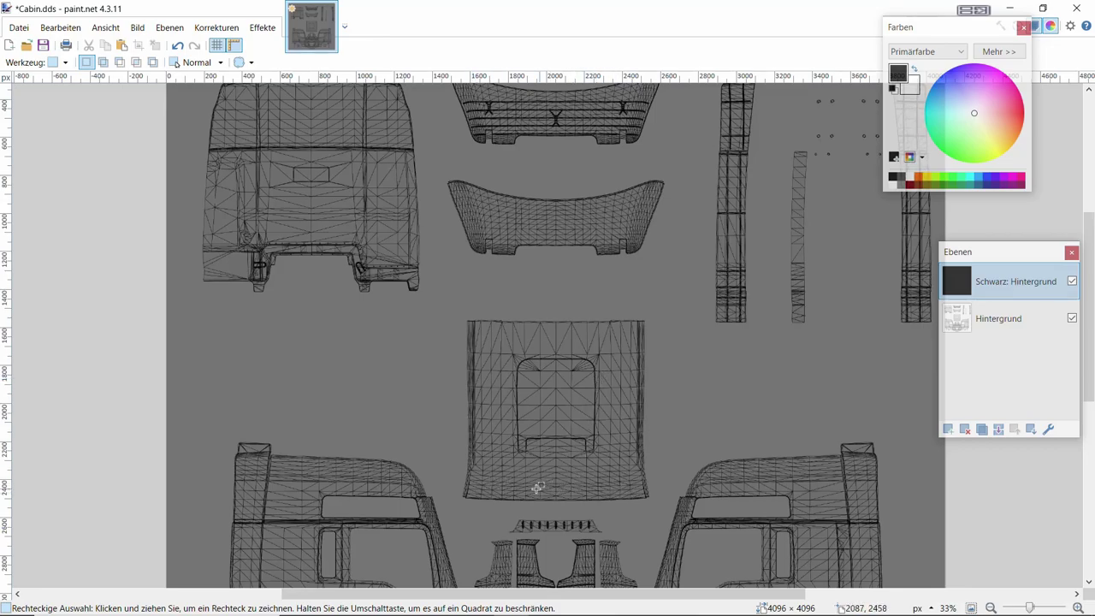
click(169, 27)
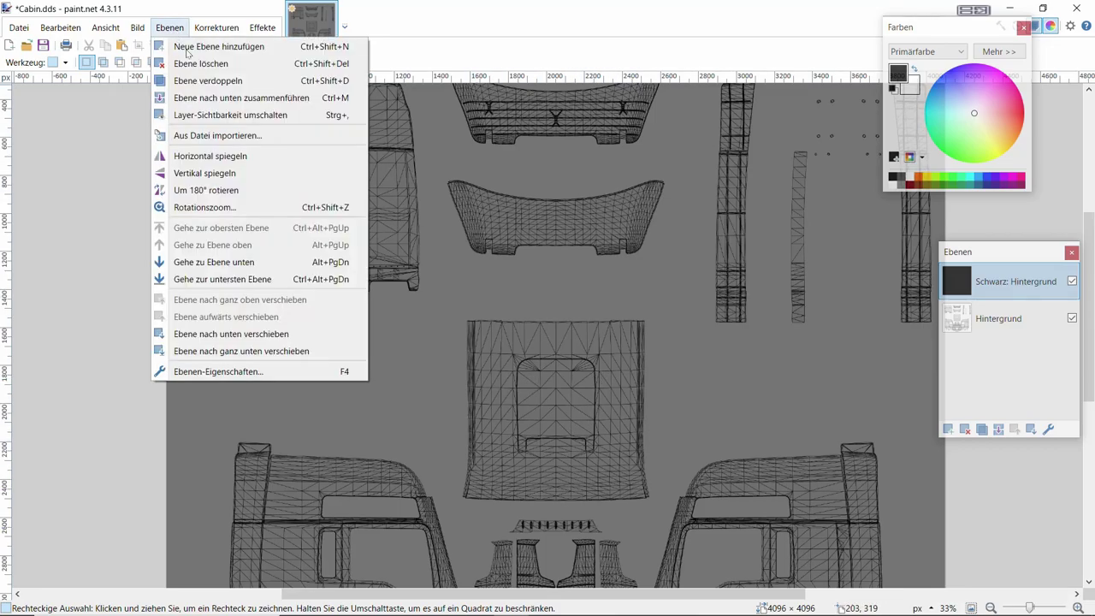
click(224, 137)
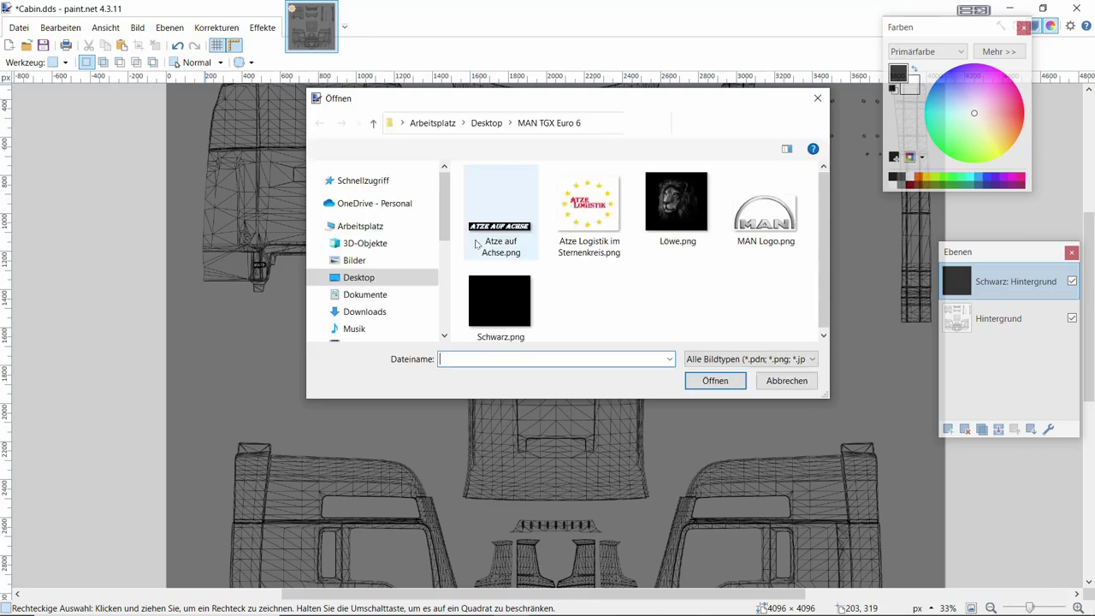
click(500, 241)
click(710, 382)
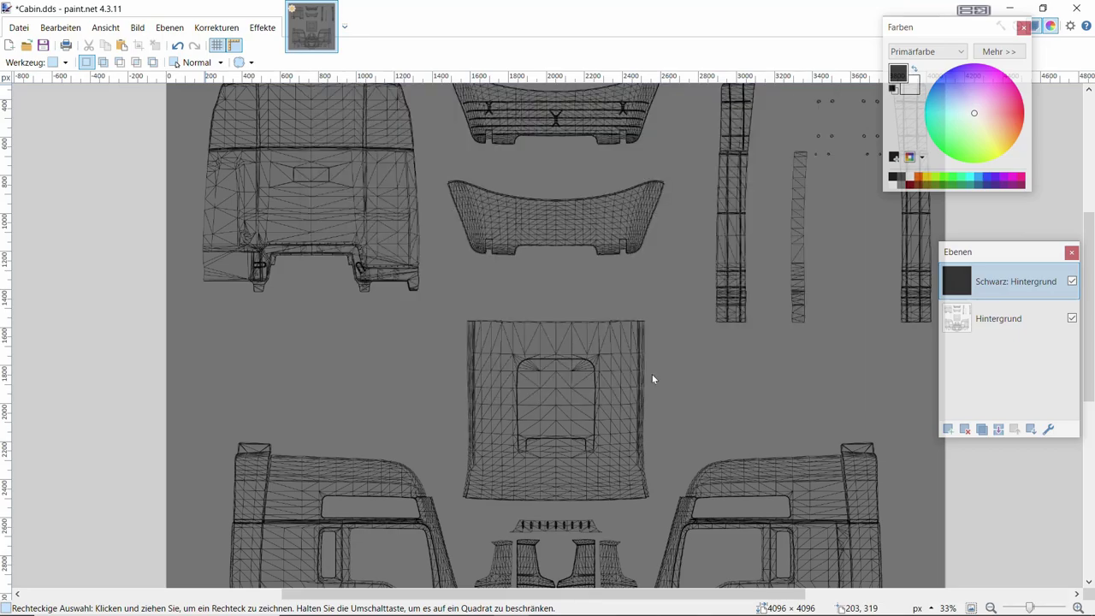
Center the Atze auf Achse lettering along the lower edge of the roof panel at about 1683, 2408 px, and deselect it.
drag(327, 180, 599, 274)
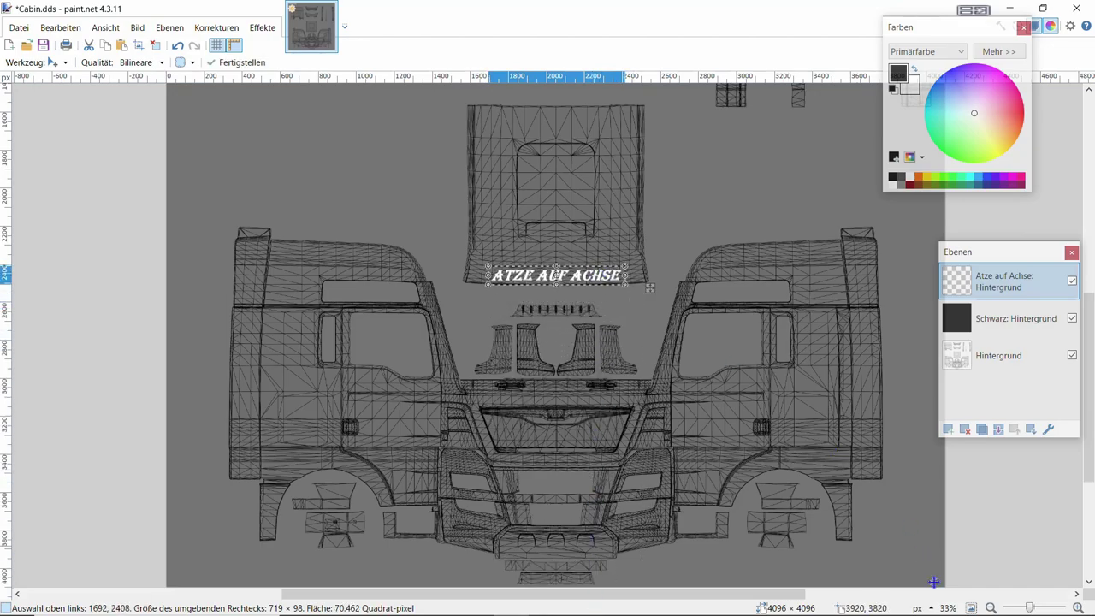
click(1078, 607)
click(1078, 607)
drag(673, 218, 669, 216)
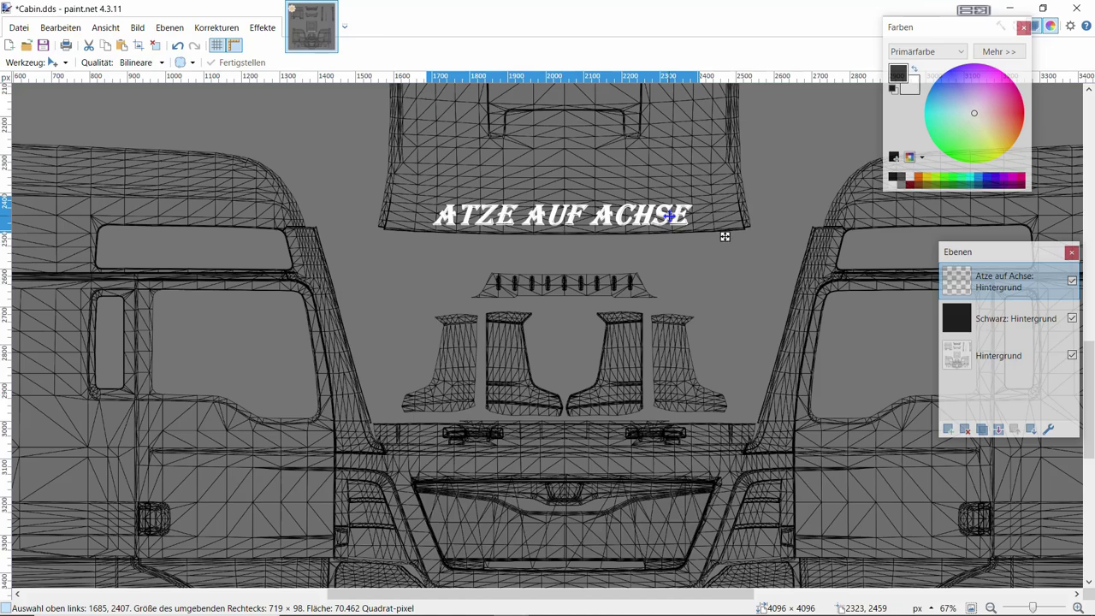
drag(670, 216, 669, 216)
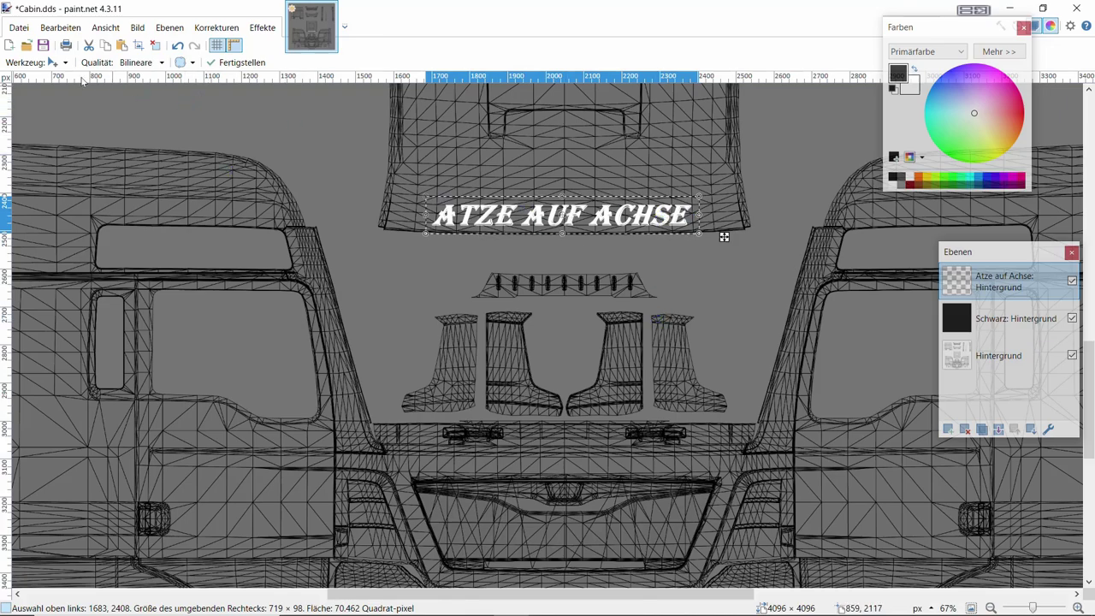
click(38, 64)
click(65, 79)
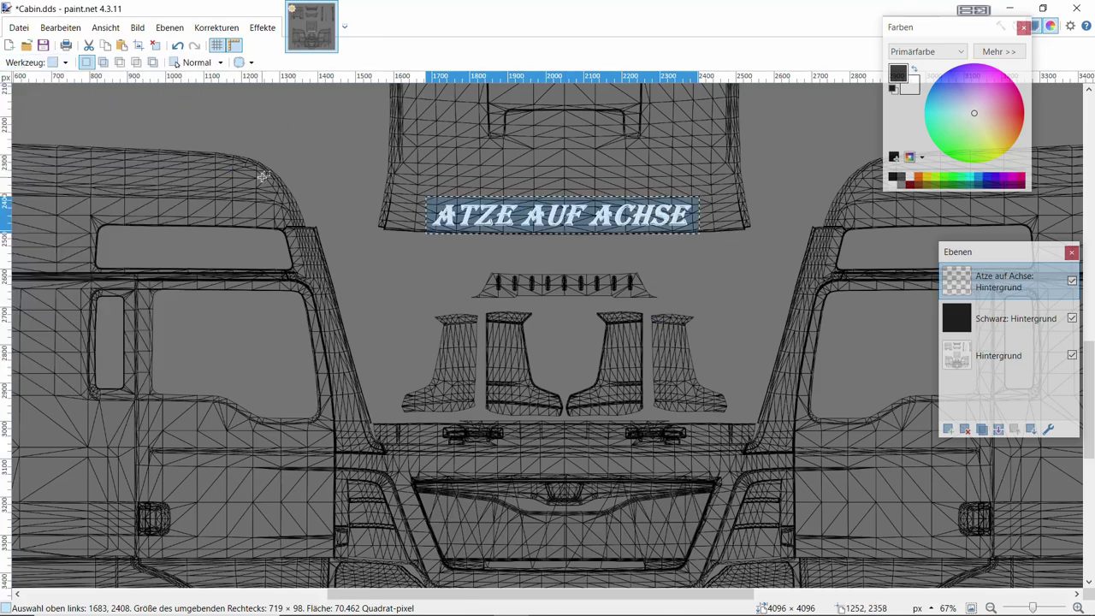
click(275, 173)
Examine the lettering's placement on the roof panel and the neighbouring parts of the cabin template.
scroll(672, 254, up, 2)
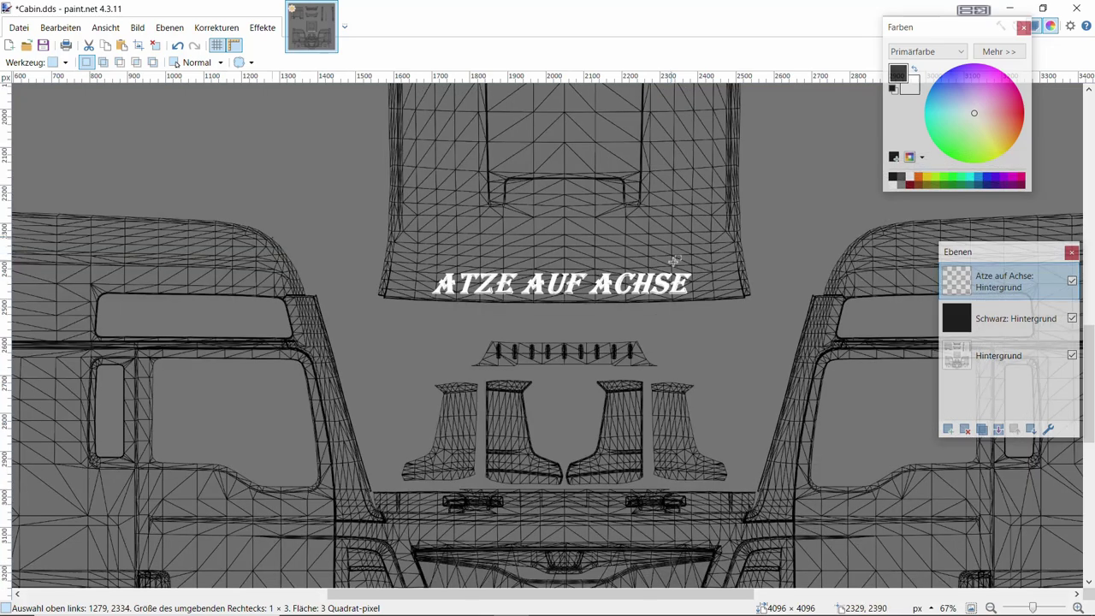
scroll(650, 265, up, 2)
scroll(665, 329, up, 2)
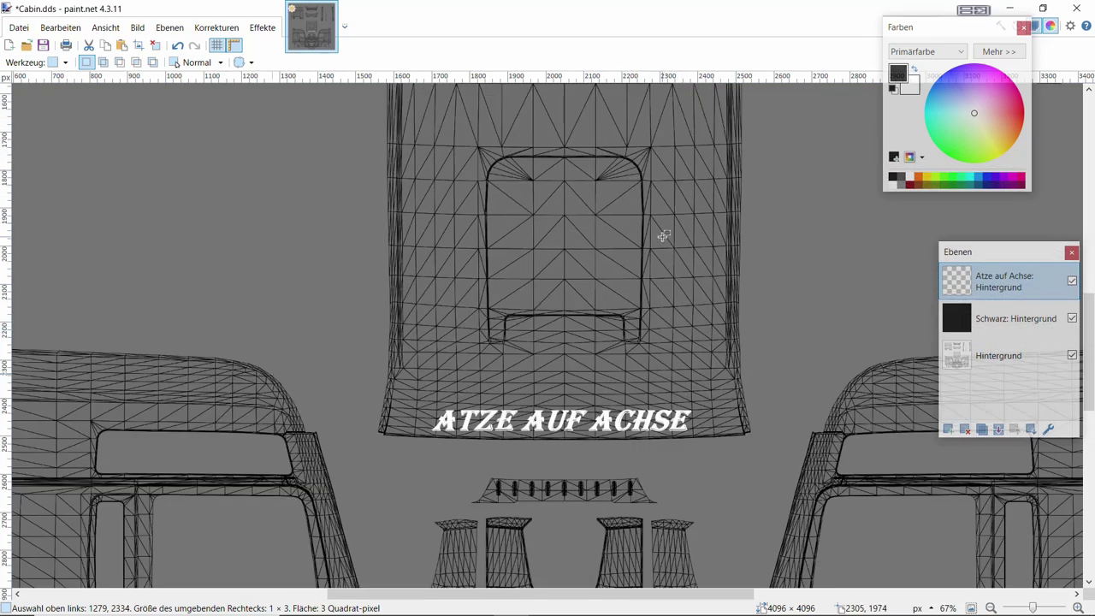
scroll(678, 295, up, 2)
scroll(679, 295, down, 2)
scroll(671, 380, down, 2)
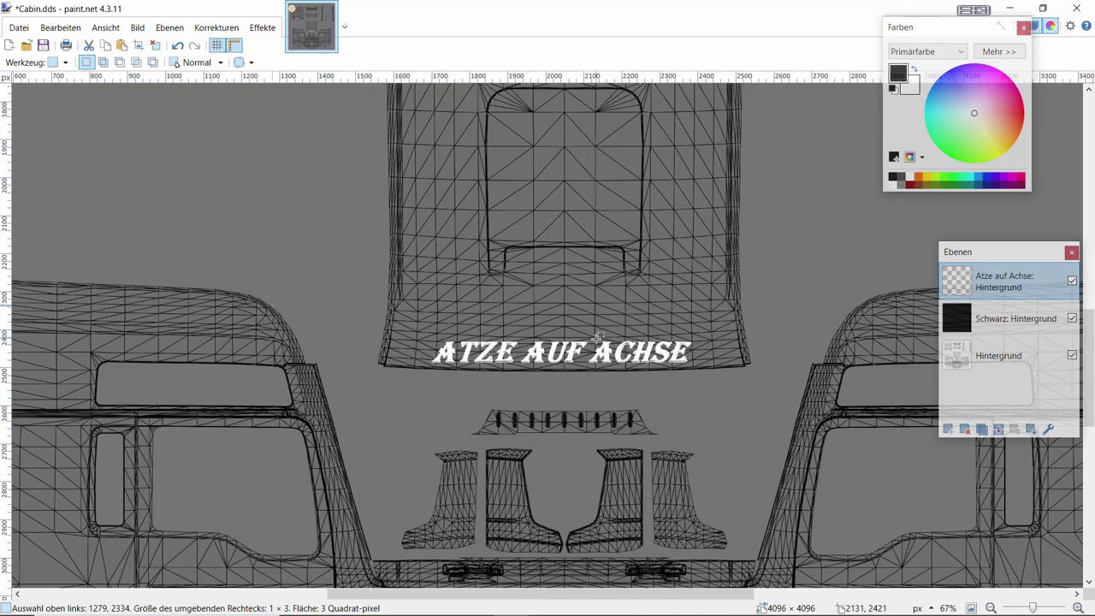
scroll(680, 349, down, 2)
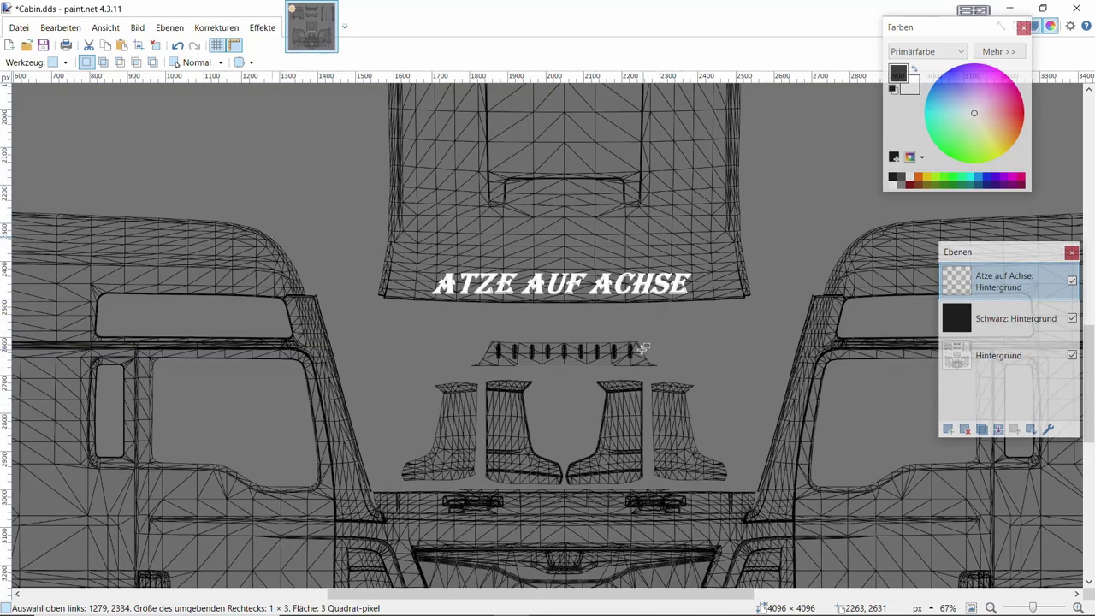
scroll(643, 349, down, 2)
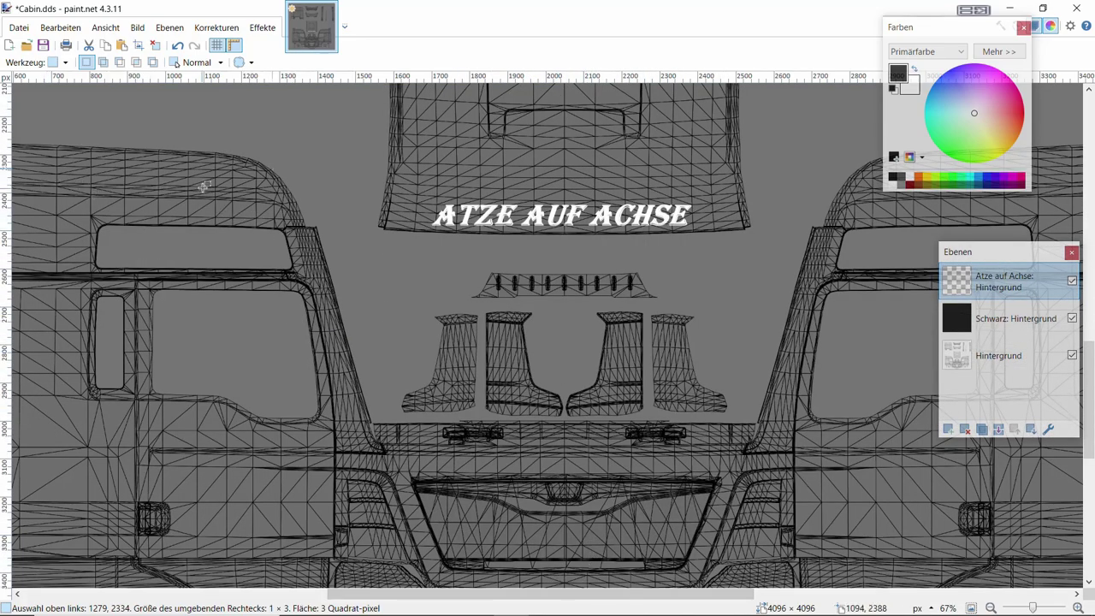
mouse_move(435, 607)
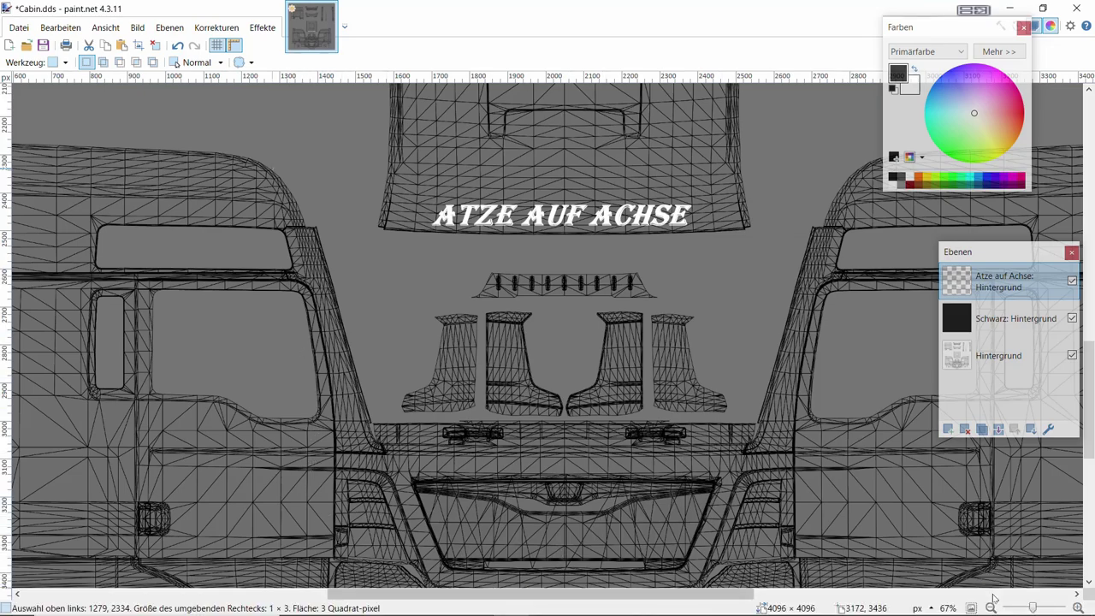
scroll(801, 462, down, 2)
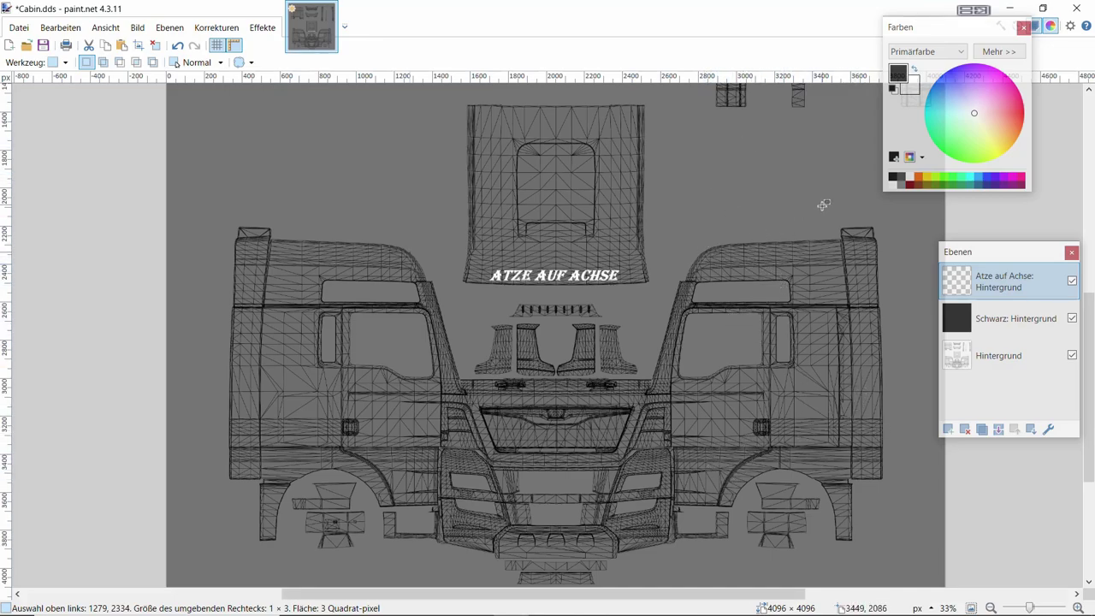
Import Löwe.png from the MAN TGX Euro 6 folder as a new layer above the lettering.
click(990, 608)
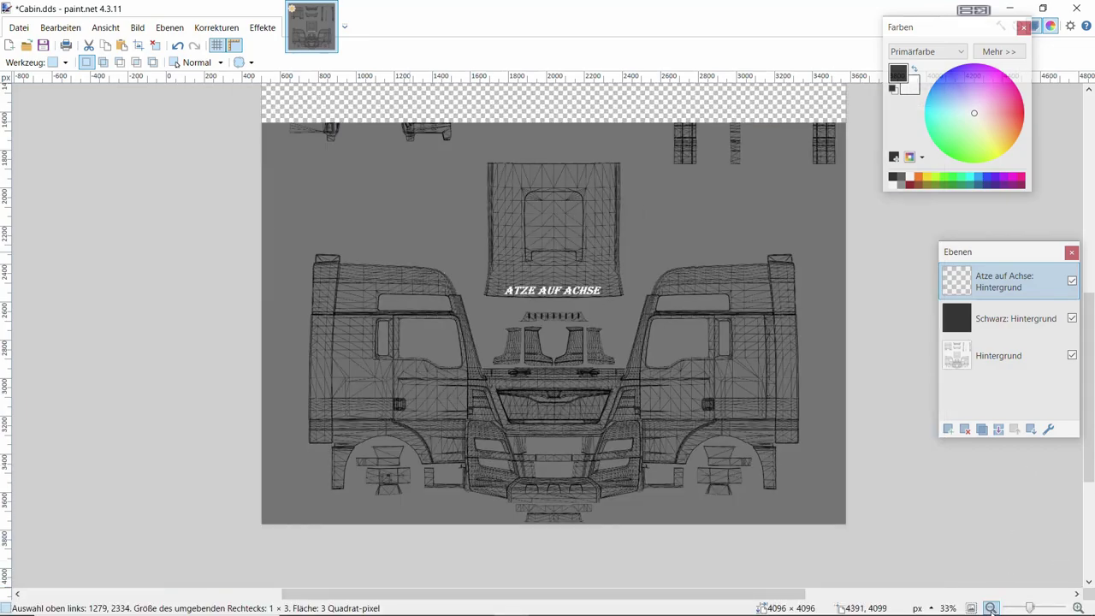
scroll(722, 312, up, 2)
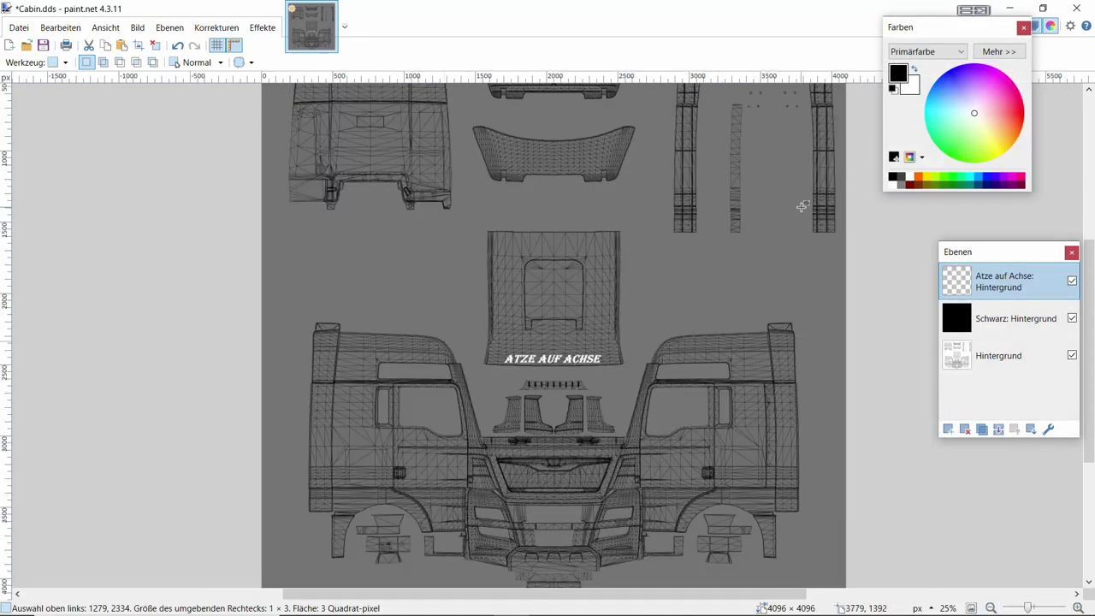
drag(1090, 279, 1089, 301)
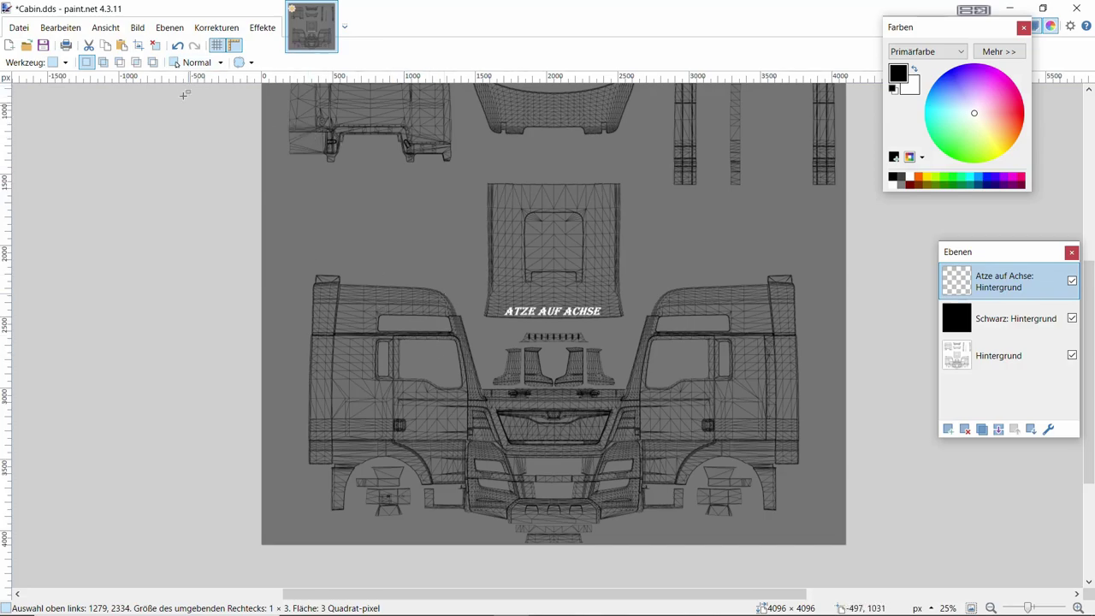
click(170, 28)
click(199, 135)
click(677, 207)
click(715, 381)
Place the lion image over the cabin's rear wall, flip it horizontally and size it to about 638 × 521 px.
scroll(359, 199, up, 3)
drag(307, 233, 356, 324)
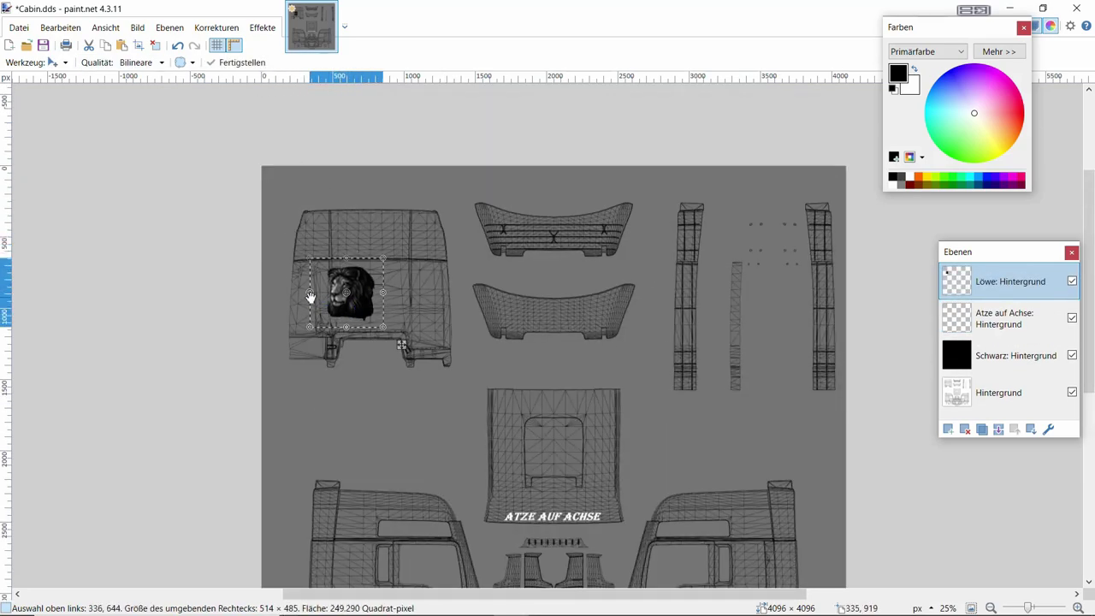
drag(311, 297, 385, 311)
drag(466, 329, 474, 332)
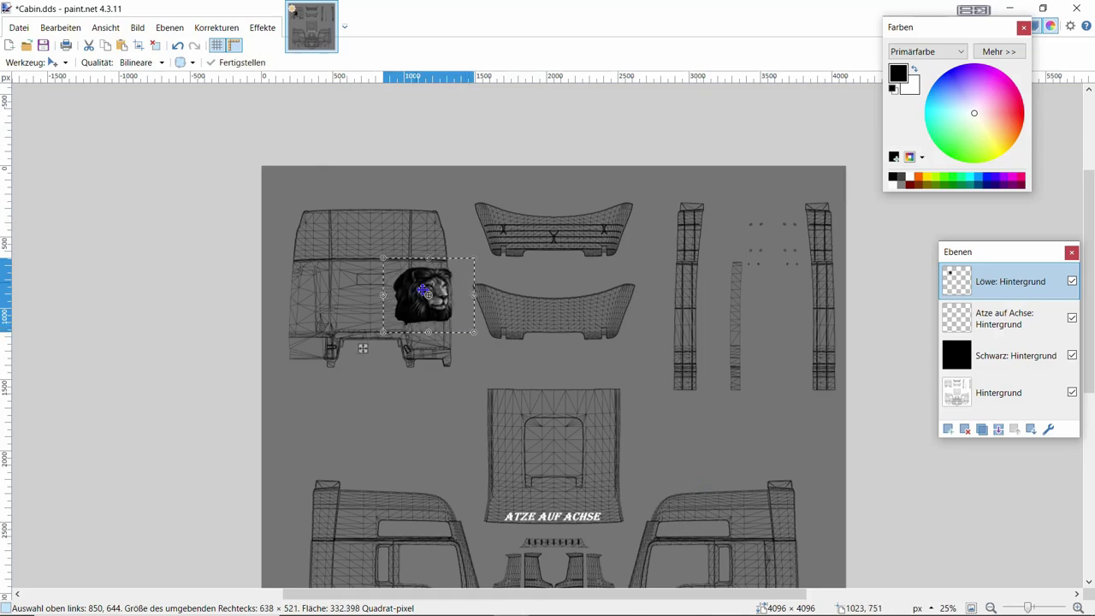
Move the lion onto the panel behind the door of the left-hand cabin side, at about 278, 2588 px.
drag(438, 300, 411, 532)
scroll(348, 320, down, 3)
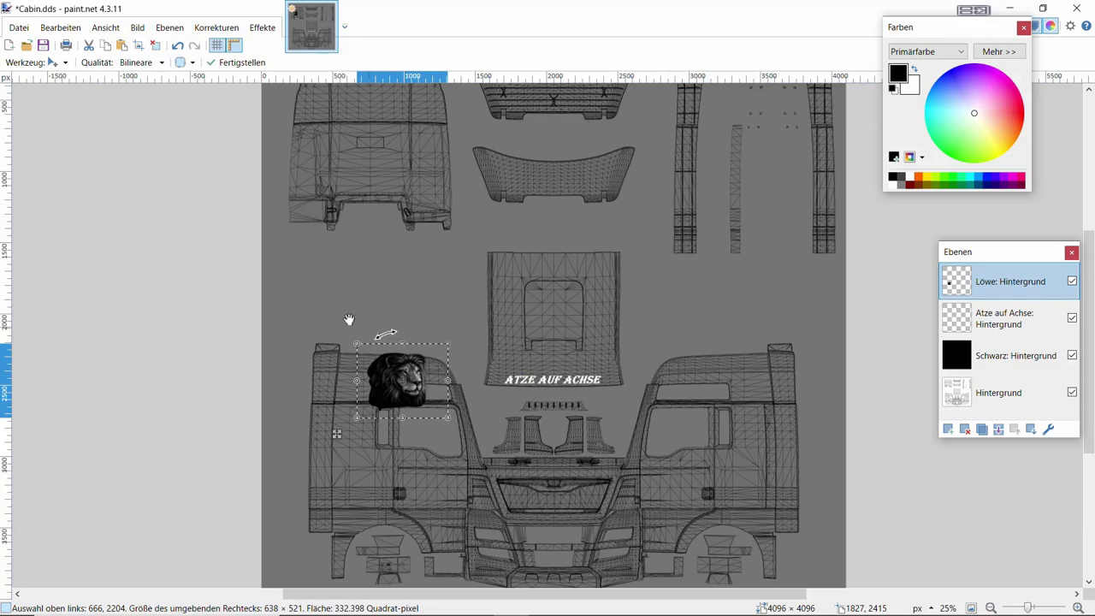
drag(448, 379, 413, 400)
mouse_move(379, 442)
mouse_down()
mouse_move(367, 446)
mouse_move(367, 434)
mouse_up()
Fine-tune the lion's edges on the side panel to a size of about 632 × 559 px.
scroll(577, 533, up, 3)
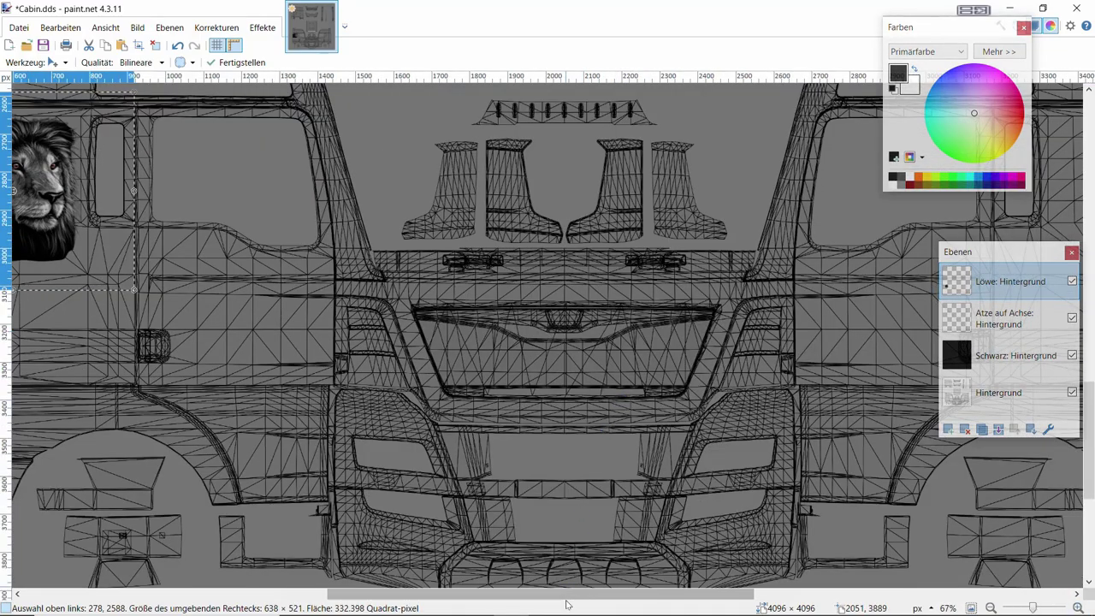
drag(565, 605, 453, 604)
drag(293, 208, 293, 196)
drag(288, 286, 293, 289)
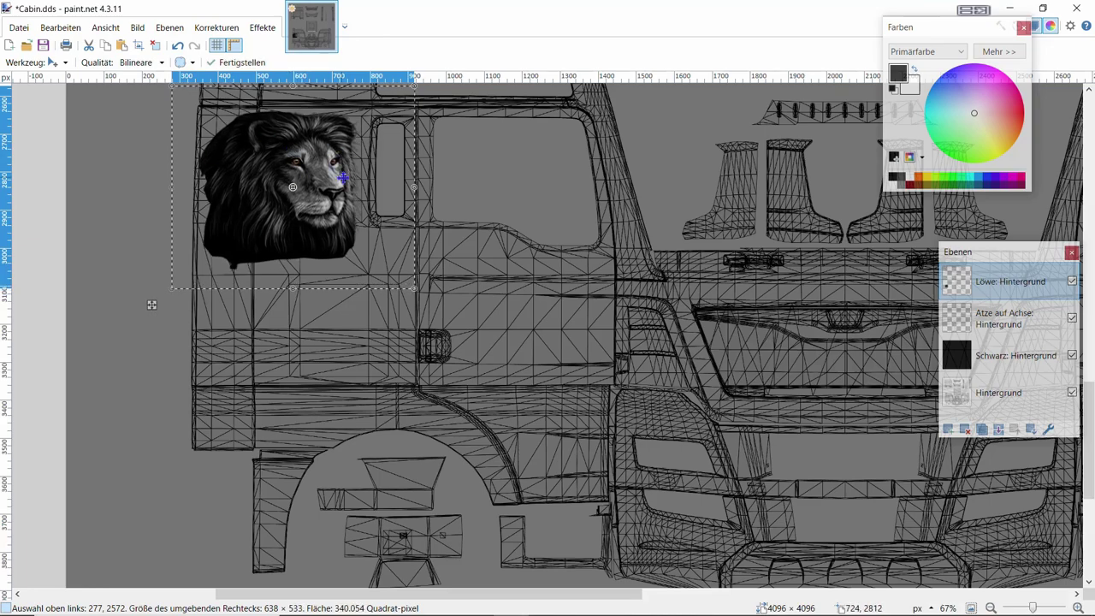
scroll(342, 177, up, 1)
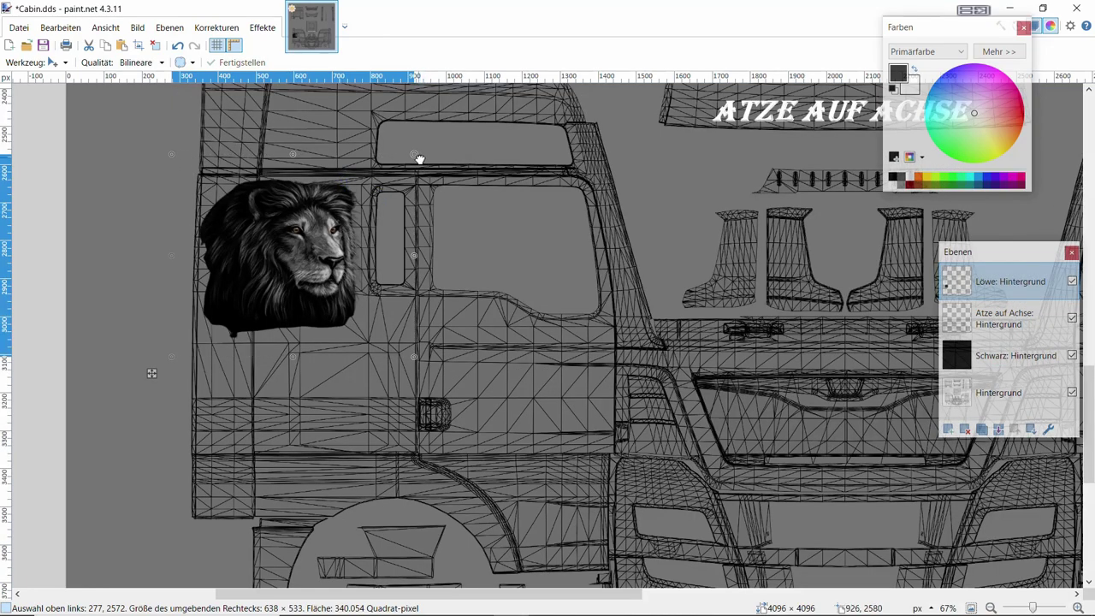
drag(419, 158, 419, 156)
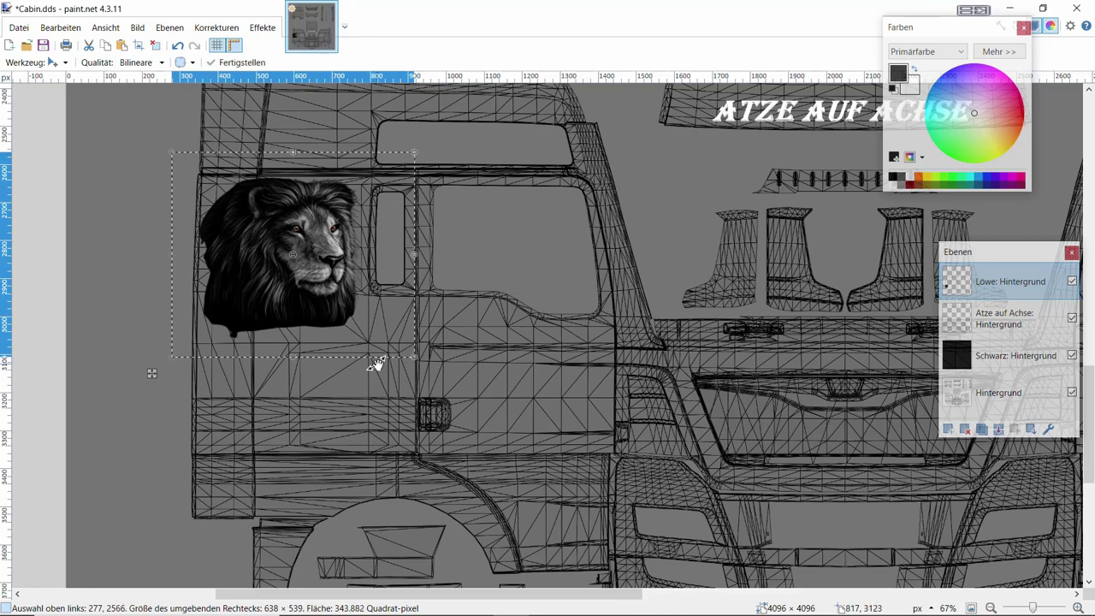
drag(294, 357, 295, 362)
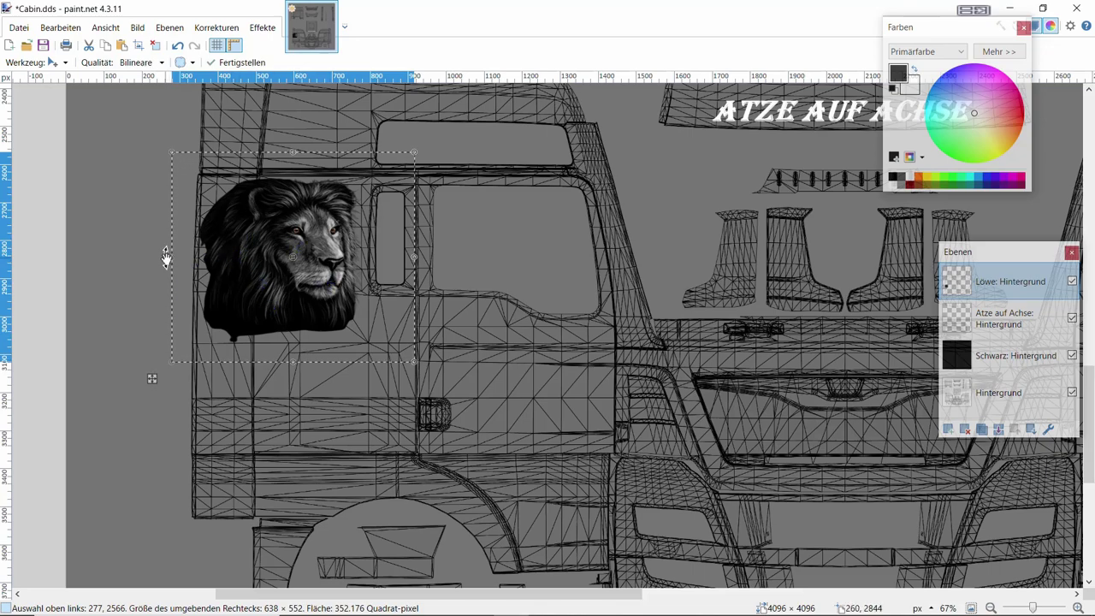
drag(172, 263, 174, 264)
drag(299, 366, 298, 366)
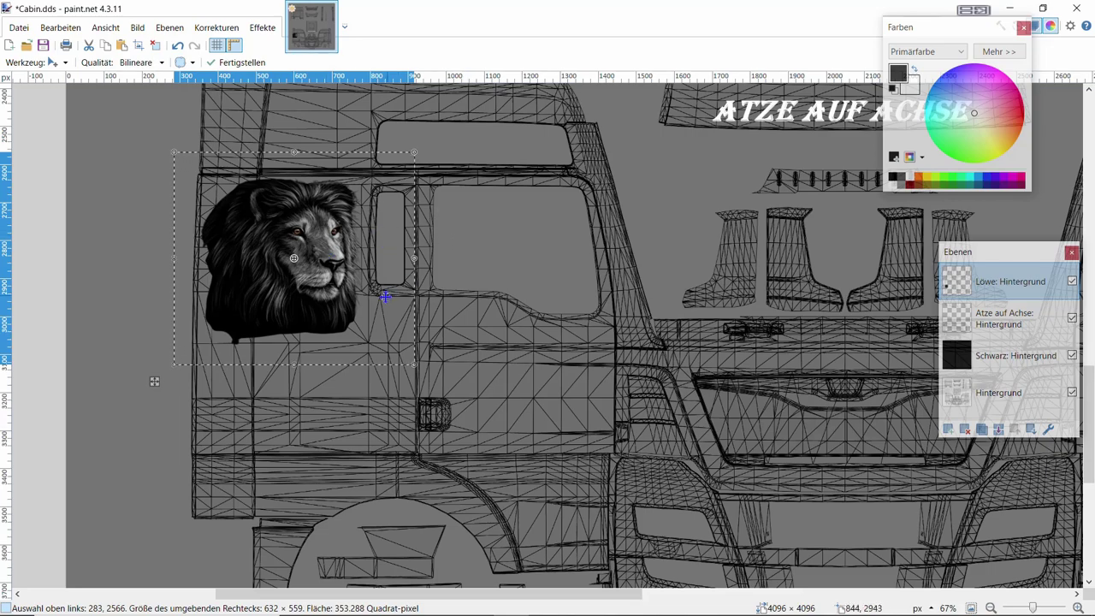
Shift the lion on the side panel slightly towards the door, to about 291, 2565 px.
key(ctrl+d)
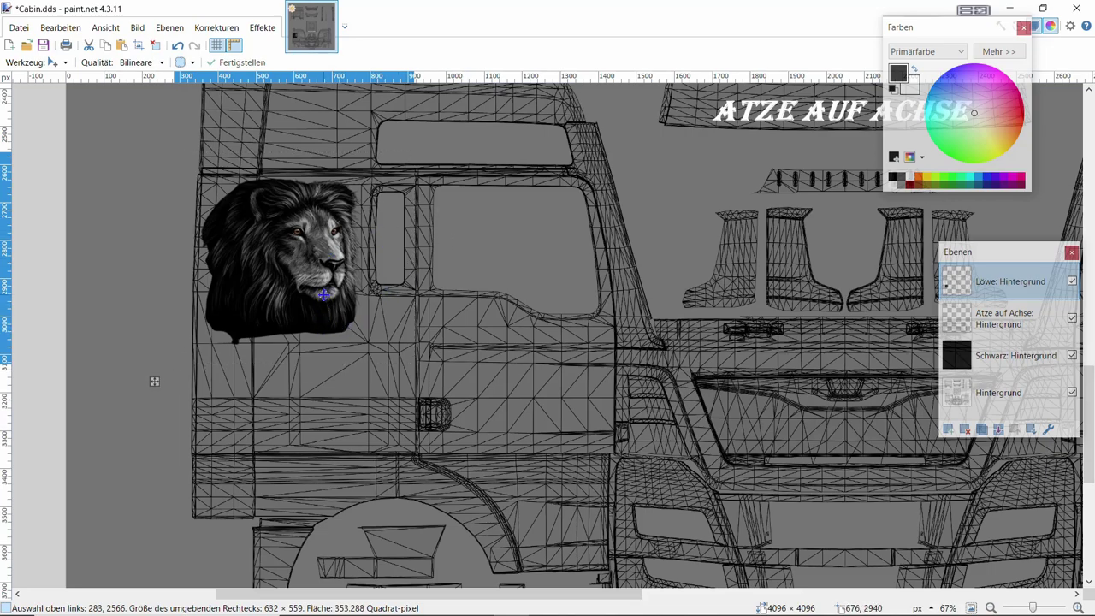
drag(154, 381, 159, 381)
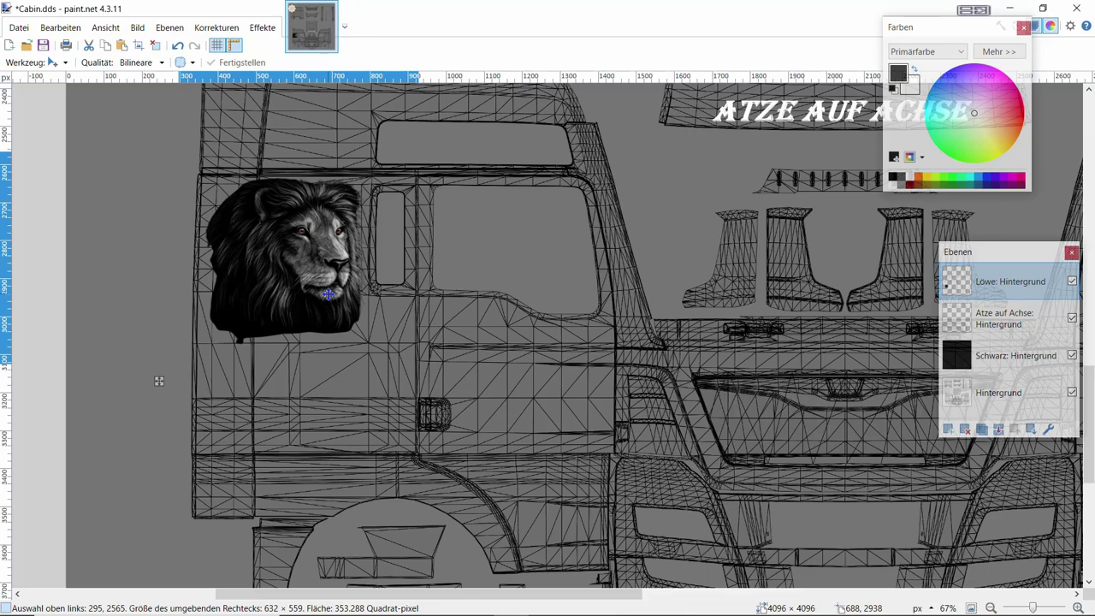
key(ctrl+z)
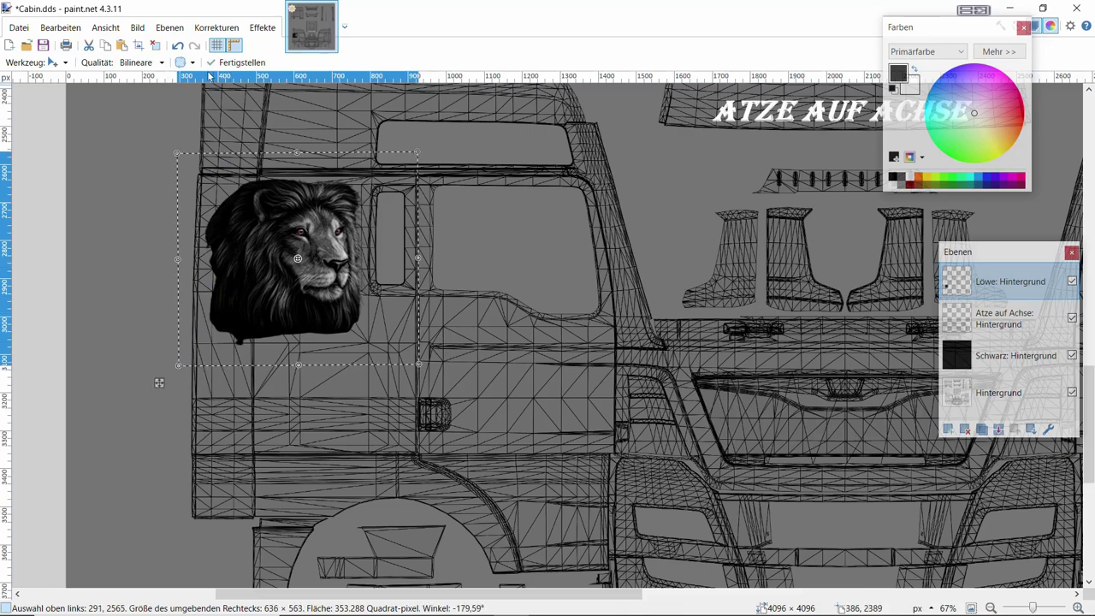
drag(159, 382, 159, 382)
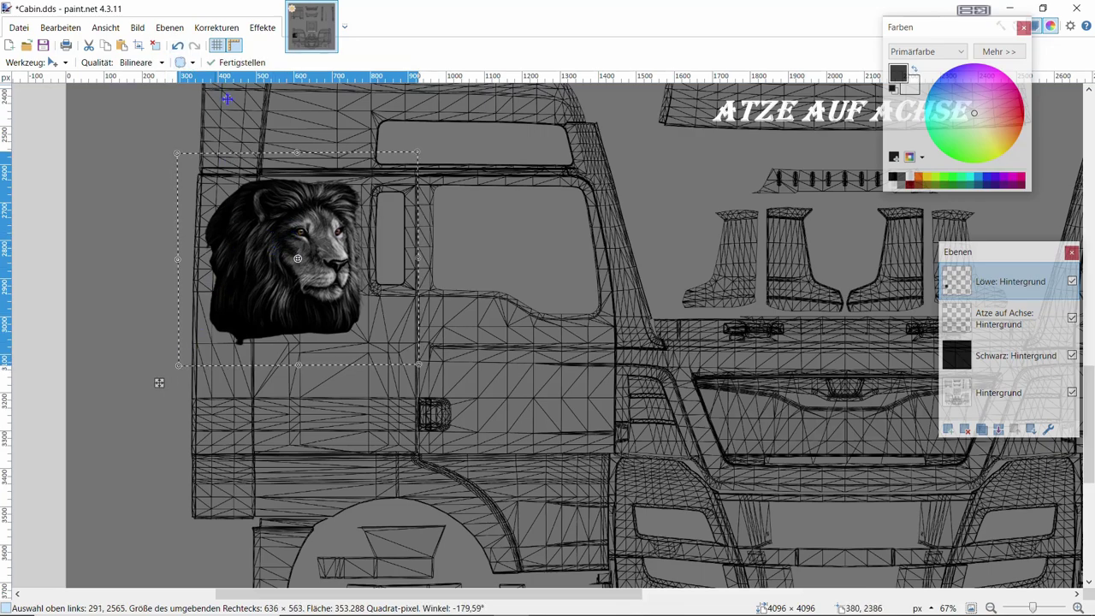
Duplicate the lion layer, mirror the copy horizontally beside the original and size it to about 639 × 564 px.
click(169, 27)
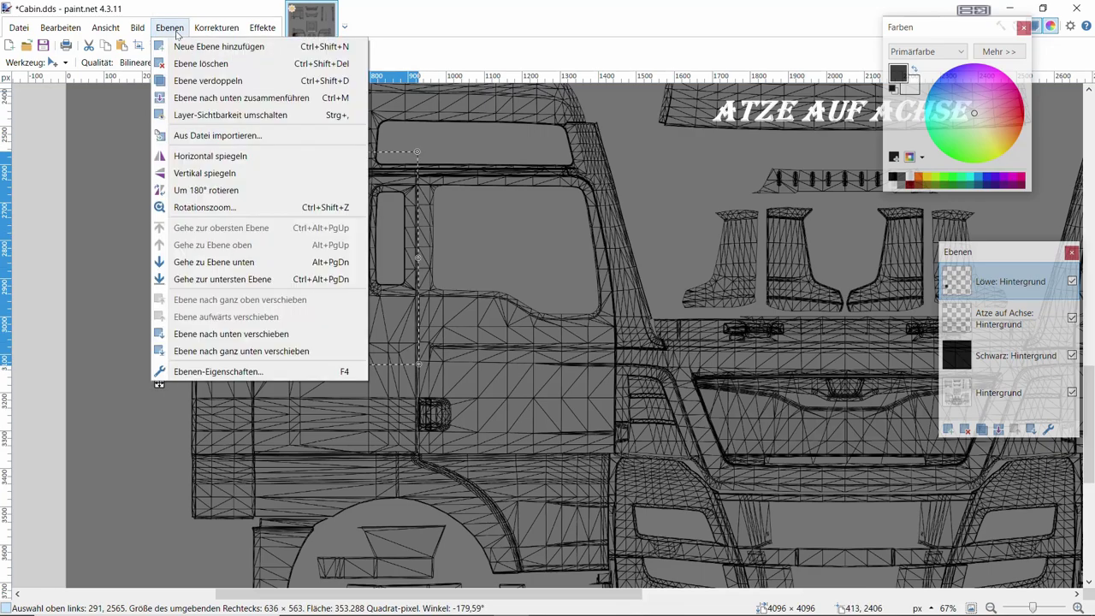
click(203, 81)
drag(159, 381, 528, 384)
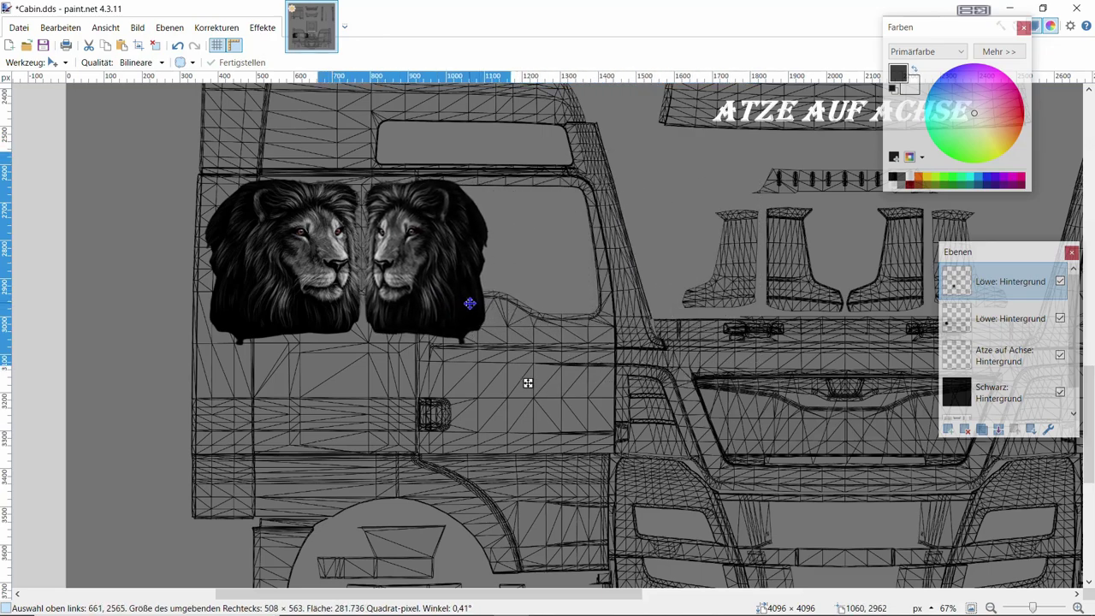
drag(518, 259, 564, 269)
key(Left)
key(Left)
key(Left)
key(Left)
key(Left)
key(Left)
key(Left)
key(Left)
key(Left)
key(Left)
key(Left)
key(Left)
key(Left)
key(Left)
key(Left)
key(Left)
key(Left)
key(Left)
key(Left)
key(Left)
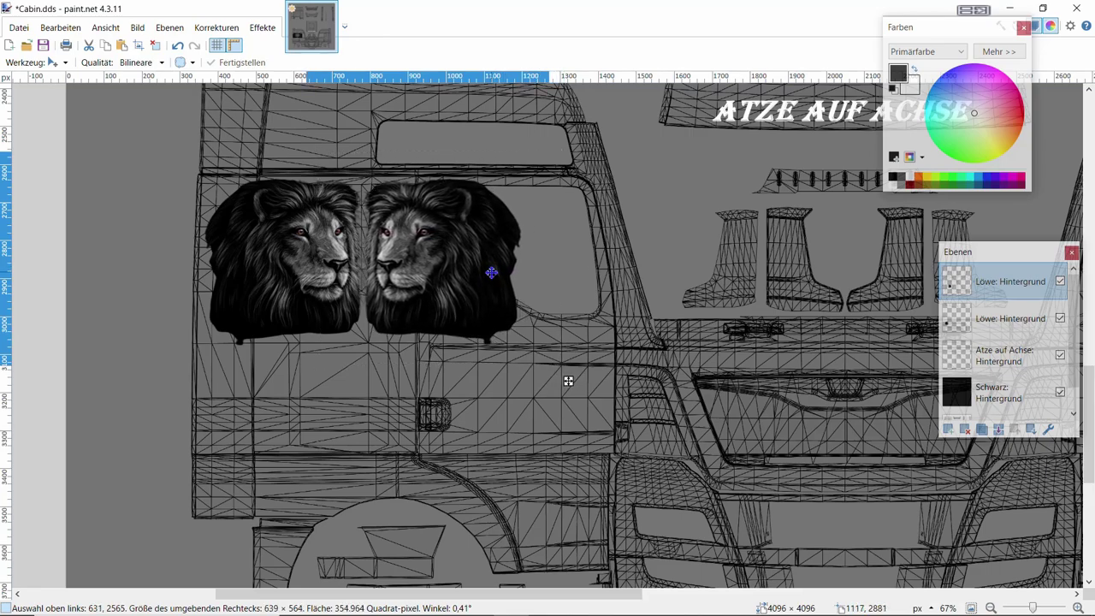
Move the mirrored lion onto the panel behind the opposite cabin door, at about 3158, 2562 px, and close the colour palette.
drag(564, 381, 960, 446)
drag(1005, 251, 1005, 360)
drag(952, 29, 812, 6)
drag(835, 308, 861, 240)
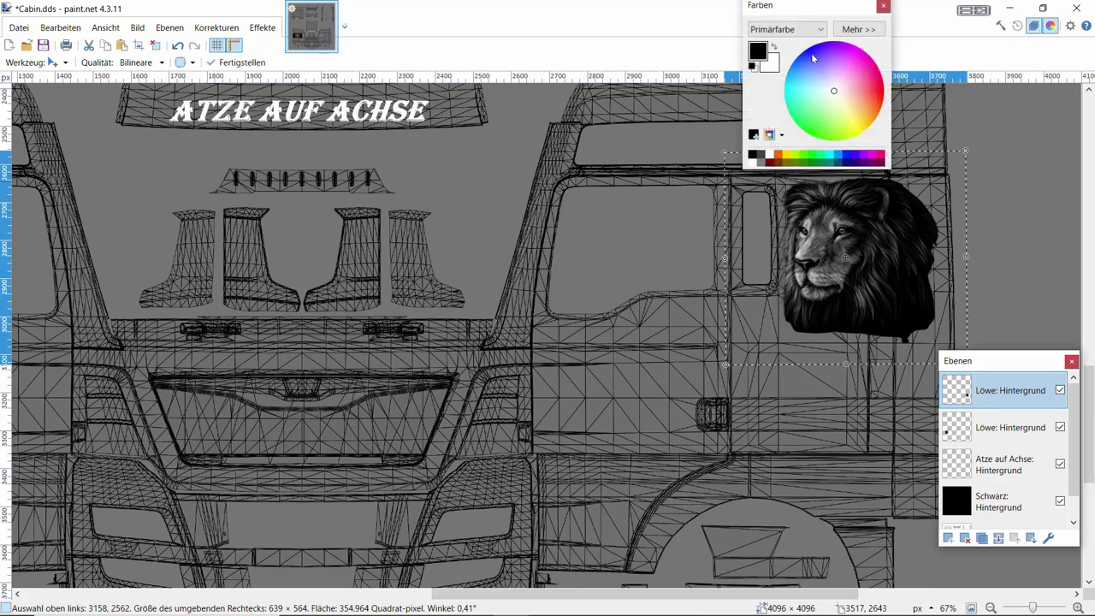
drag(826, 12, 972, 39)
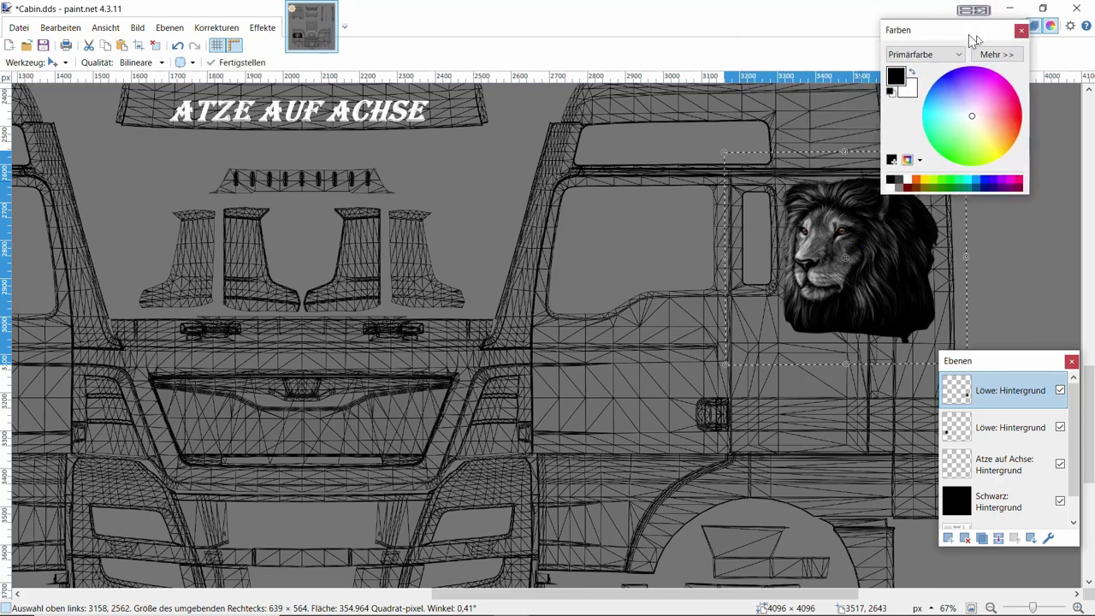
click(1021, 32)
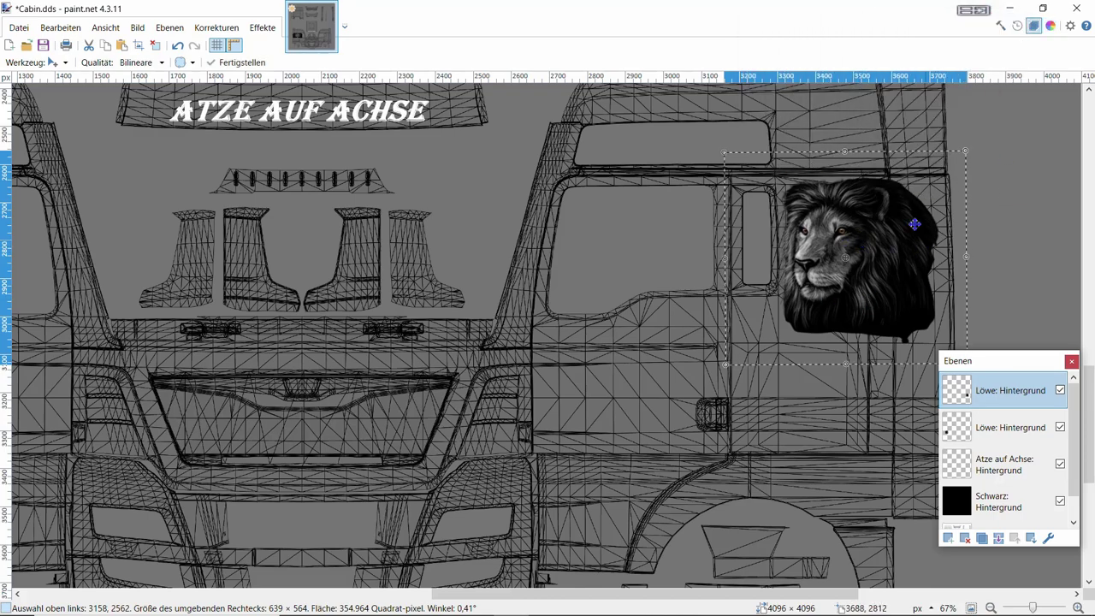
Fine-tune the mirrored lion at about 3159, 2563 px and drop its selection by switching to the Rectangle Select tool.
click(990, 607)
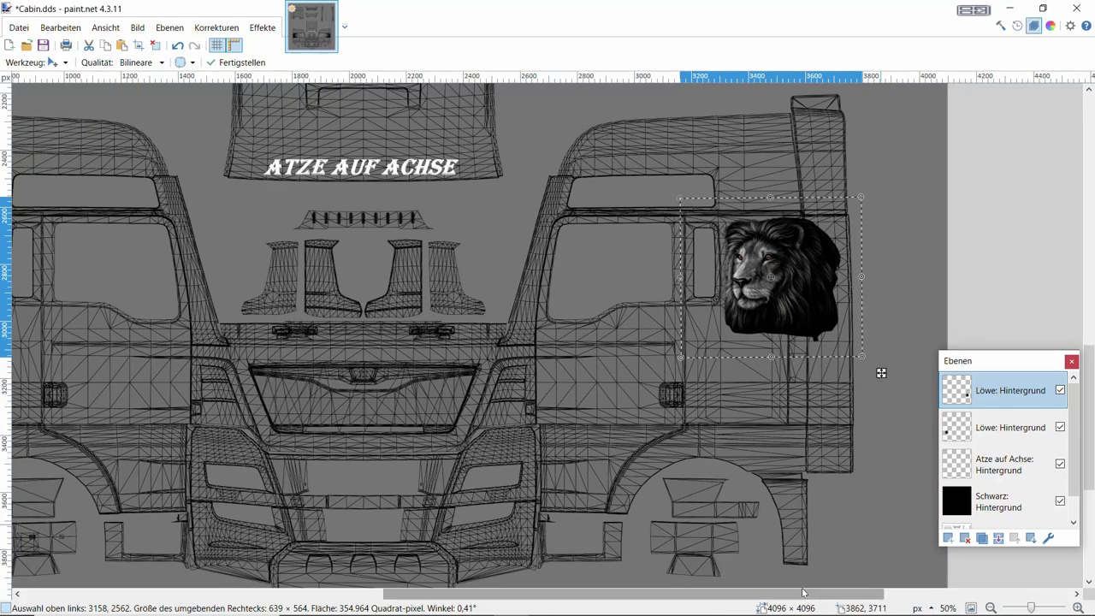
drag(806, 593, 724, 593)
click(990, 607)
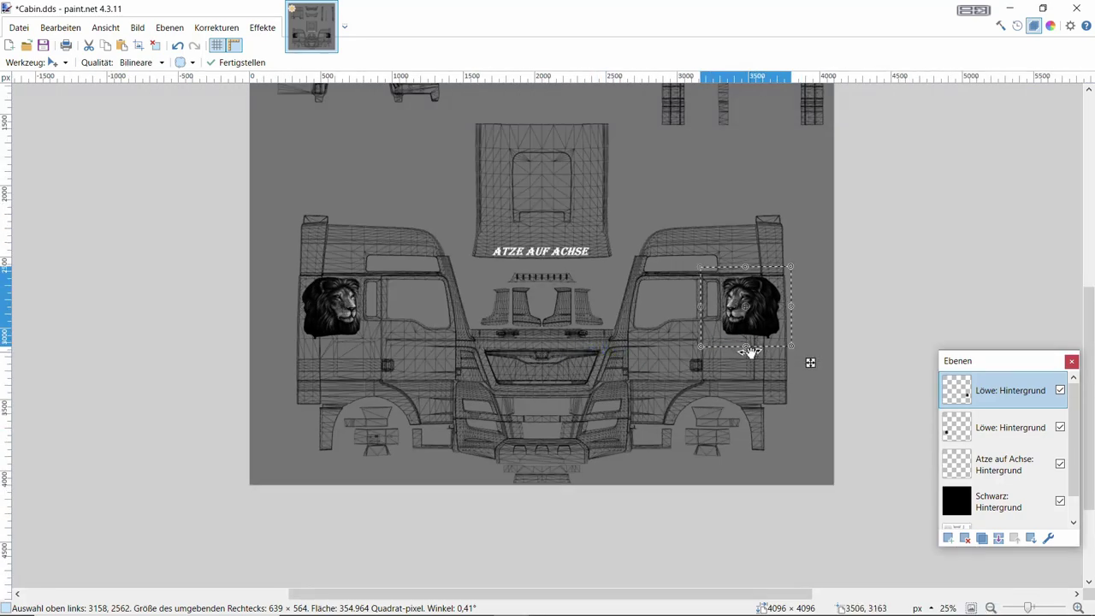
drag(784, 340, 804, 362)
key(ctrl+d)
key(ctrl+z)
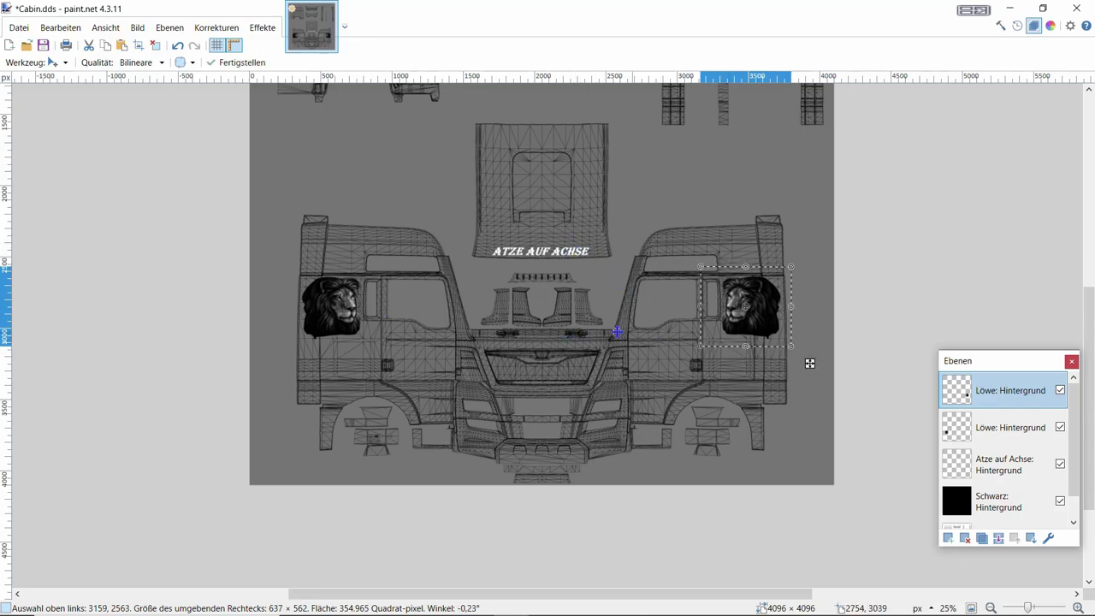
click(50, 63)
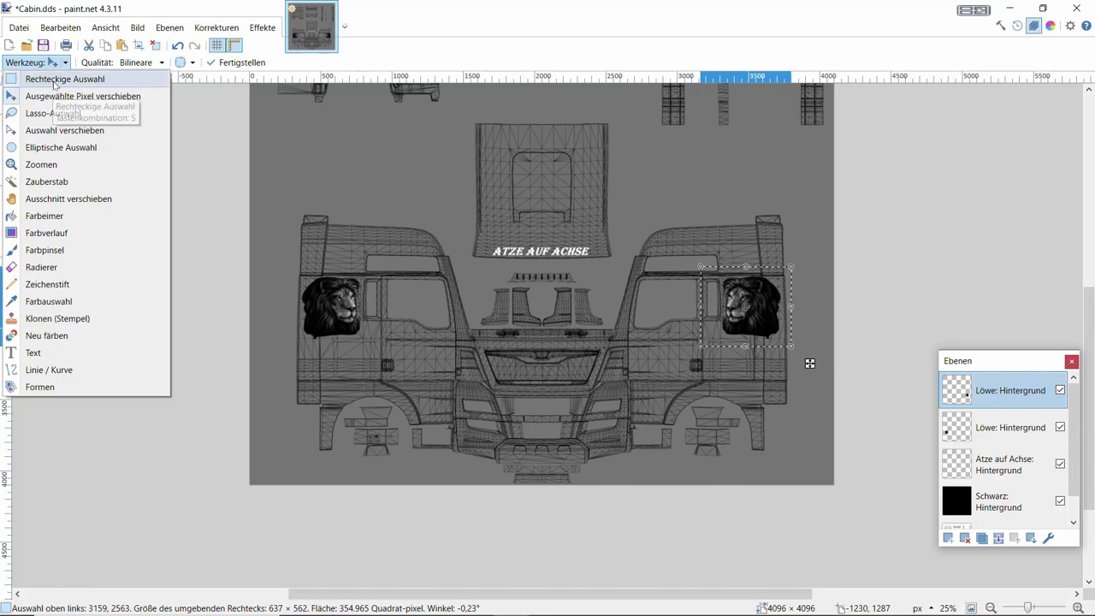
click(47, 79)
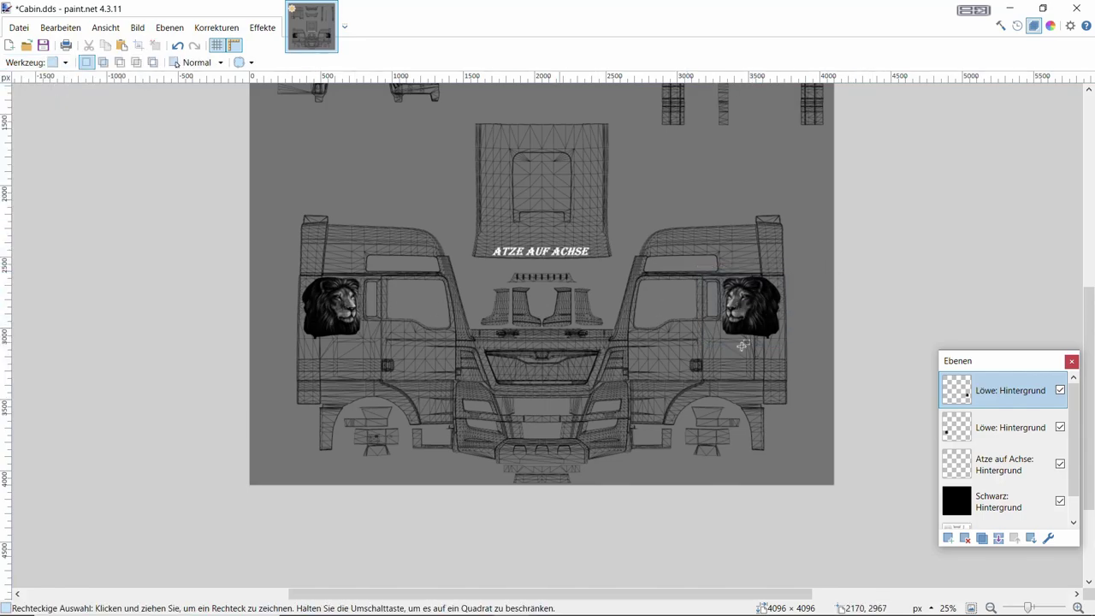
Import Atze Logistik im Sternenkreis.png as a new layer above the two lions.
scroll(763, 331, up, 2)
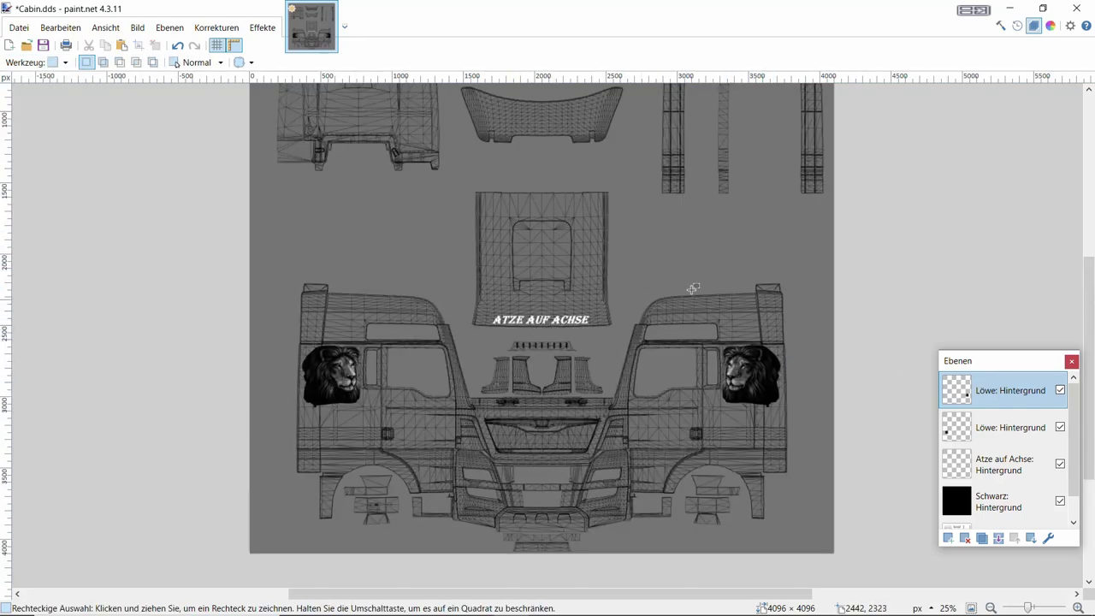
scroll(727, 270, up, 4)
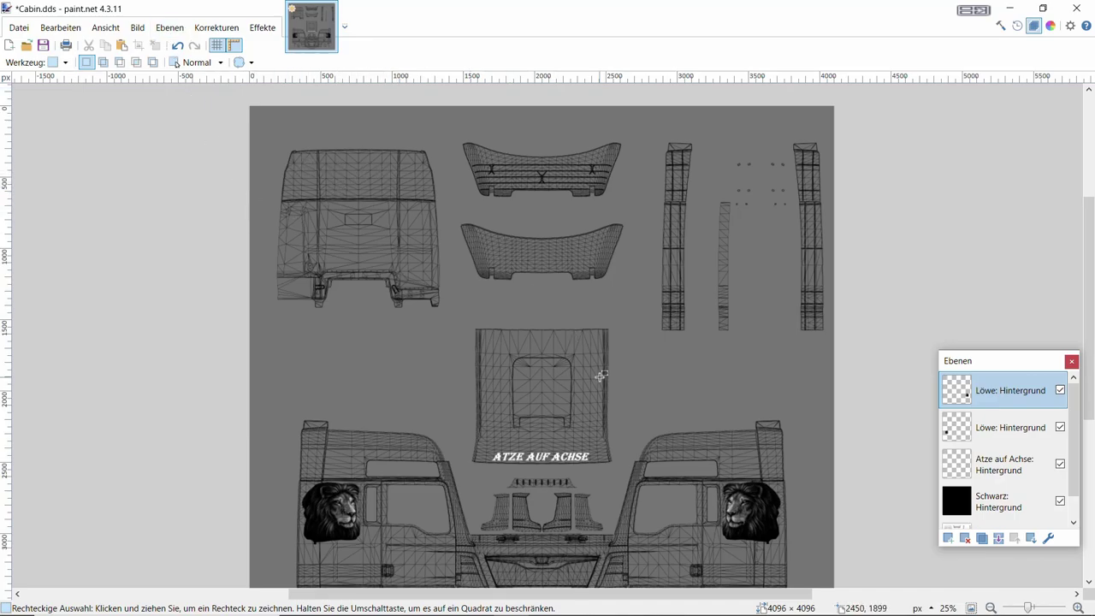
scroll(601, 375, down, 2)
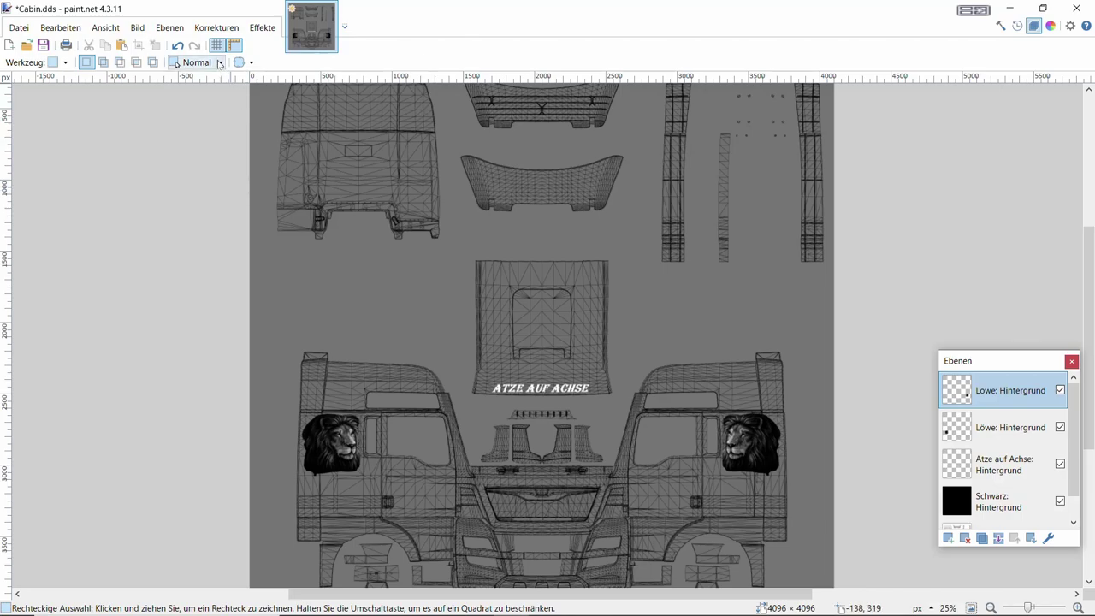
click(170, 28)
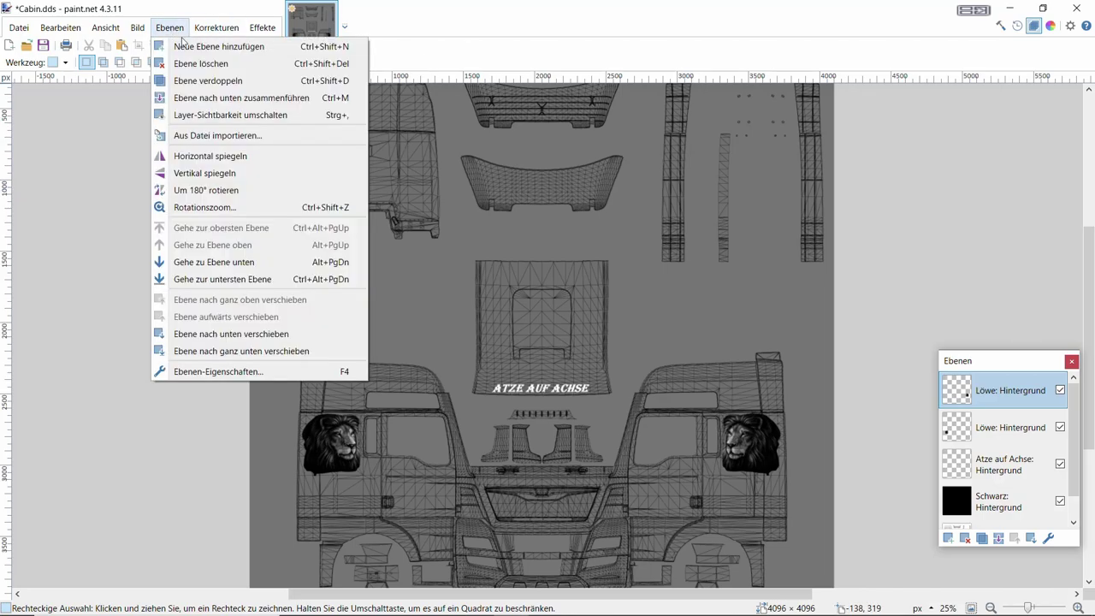
click(220, 135)
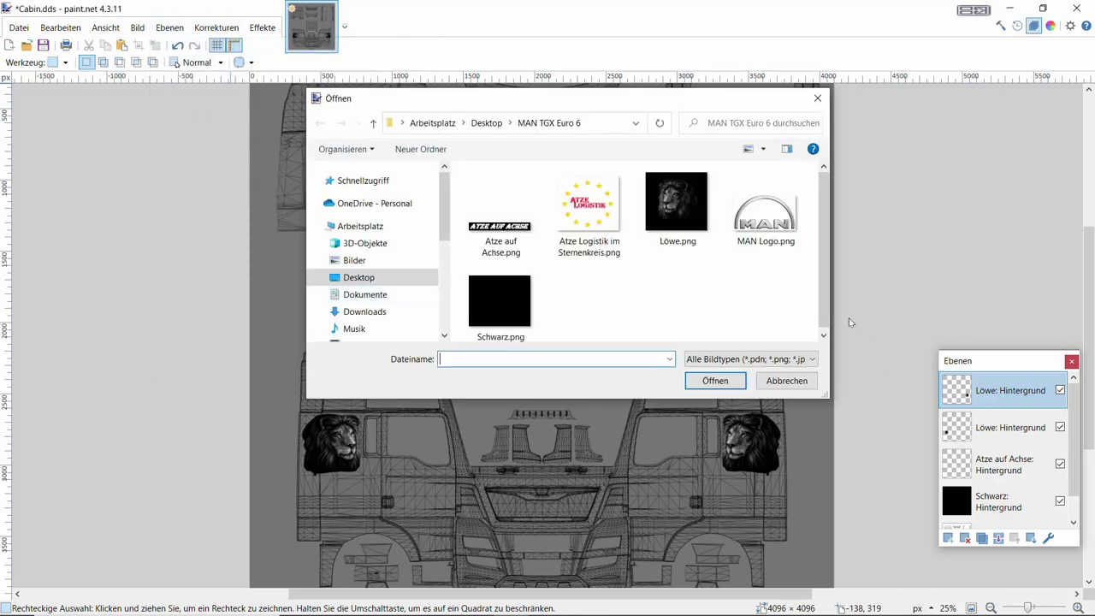
click(588, 212)
click(704, 382)
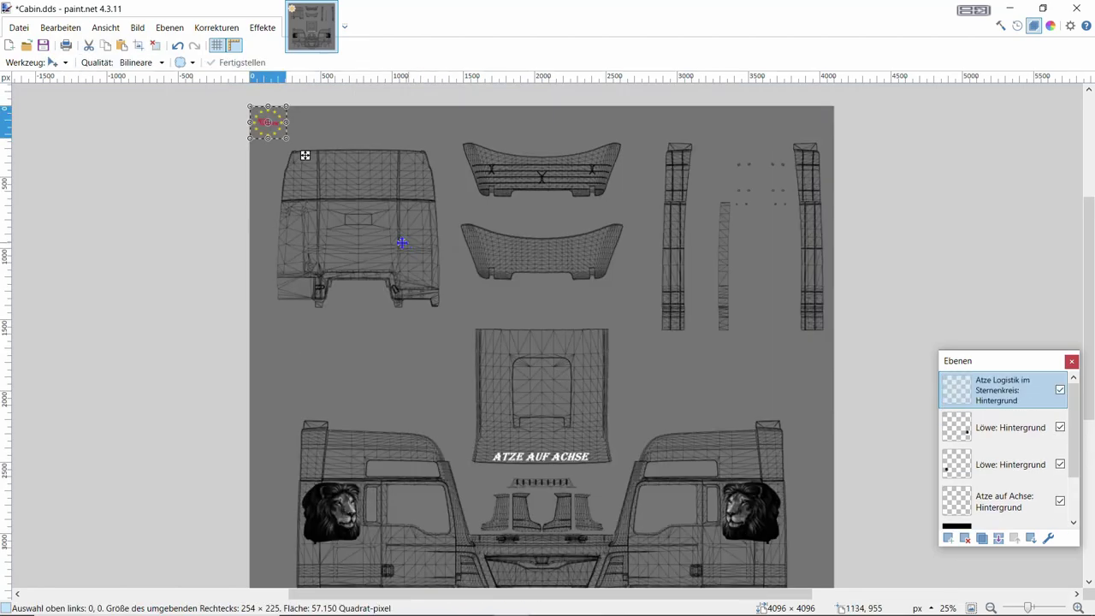
Move the star-circle logo onto the cabin front just above the grille and shrink it to about 126 × 103 px.
drag(289, 134, 585, 440)
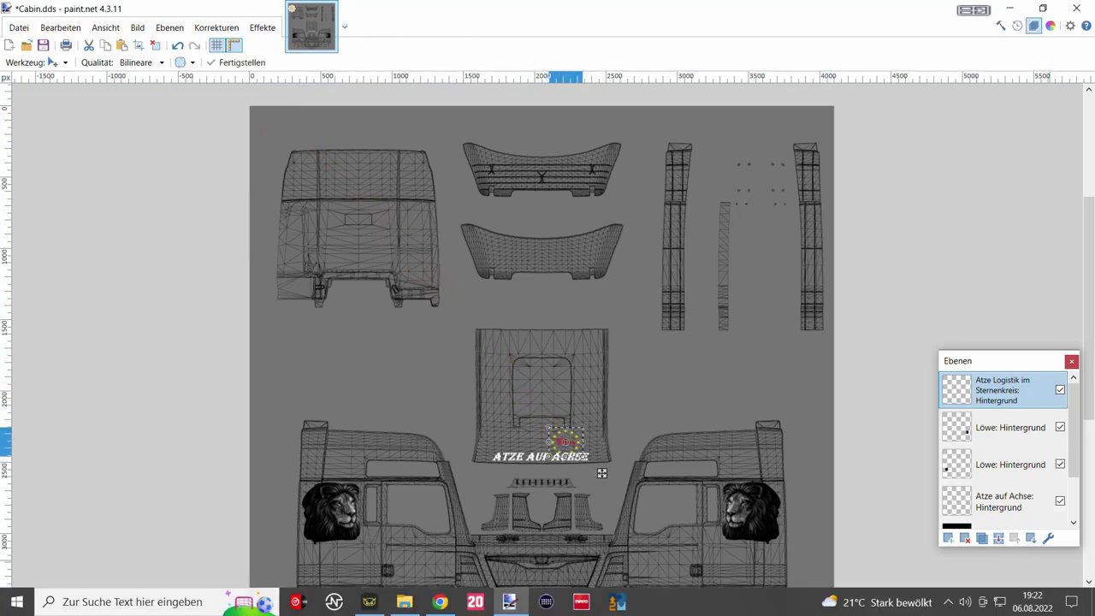
scroll(861, 481, up, 2)
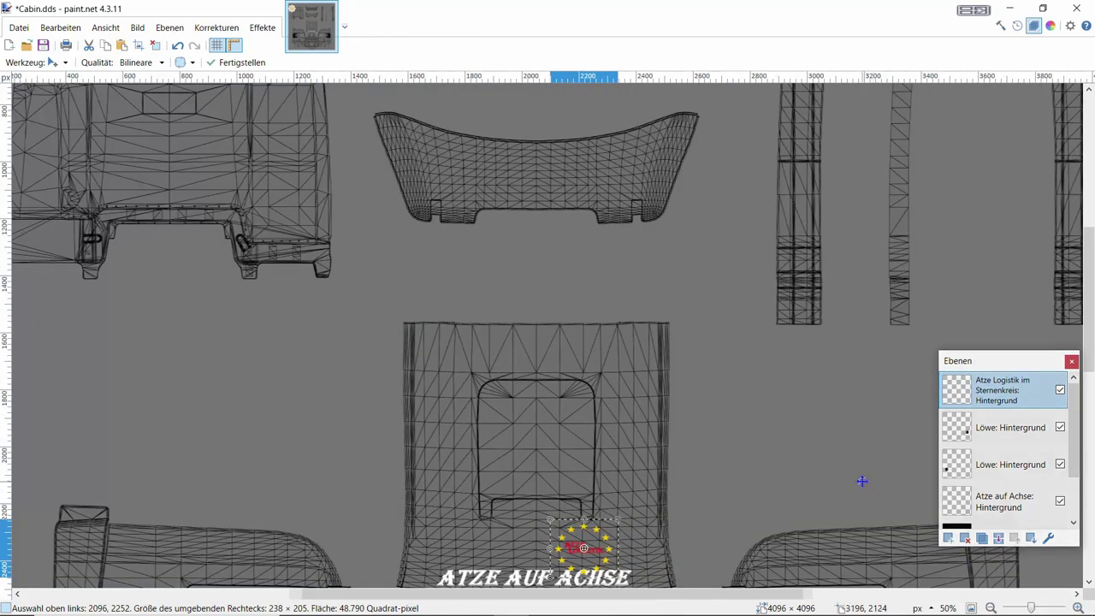
drag(637, 252, 589, 469)
drag(570, 394, 543, 425)
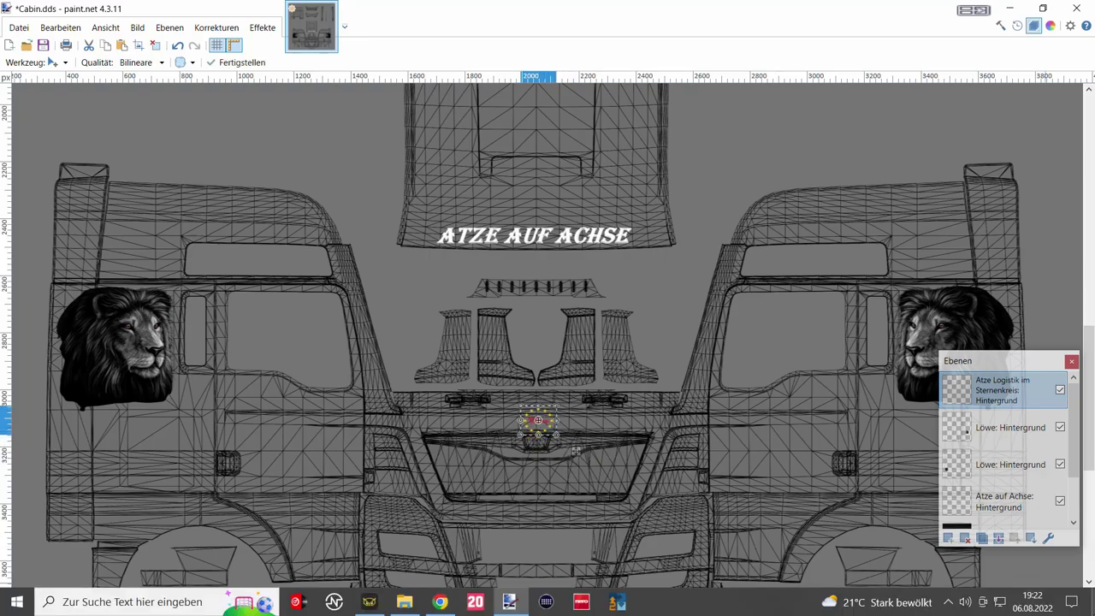
Reduce the star-circle logo to about 86 × 62 px, centre it above the grille at about 2007, 3080 px, and deselect it.
click(1077, 607)
scroll(718, 477, down, 3)
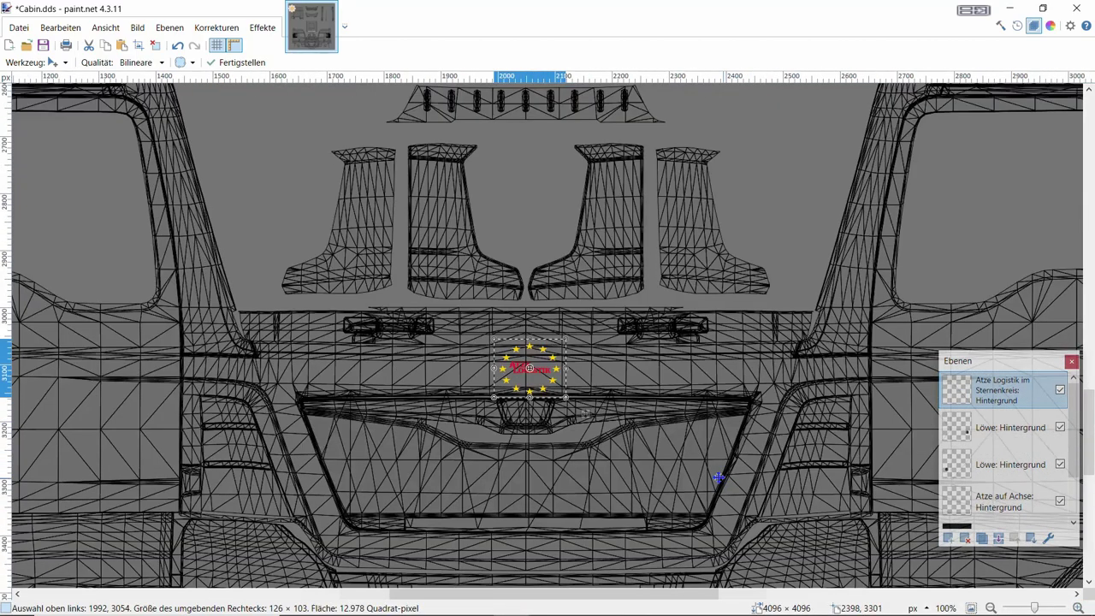
drag(569, 402, 564, 392)
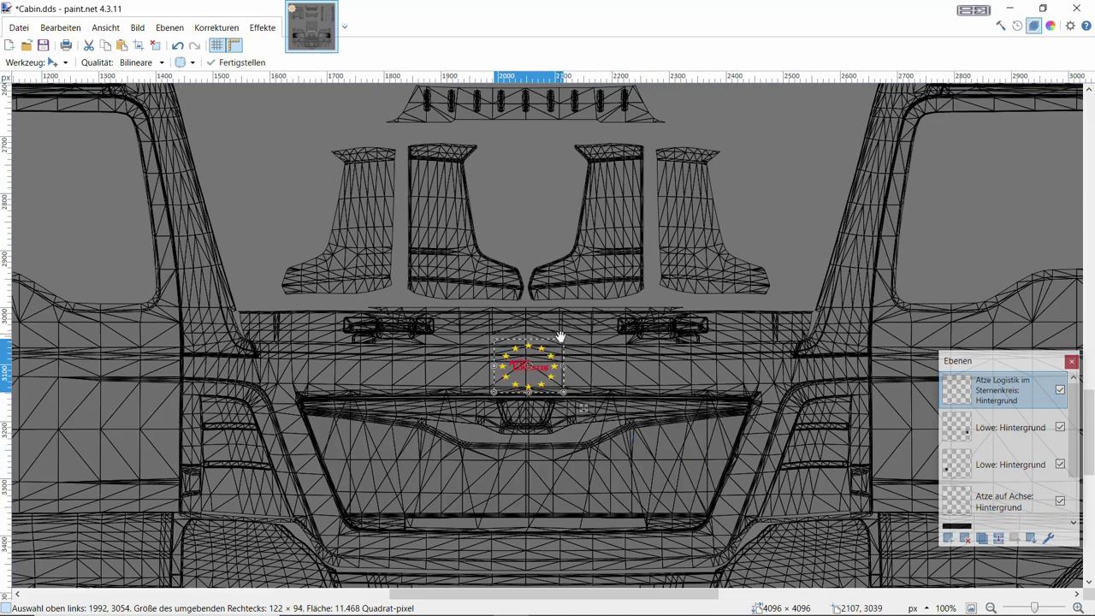
drag(567, 336, 501, 377)
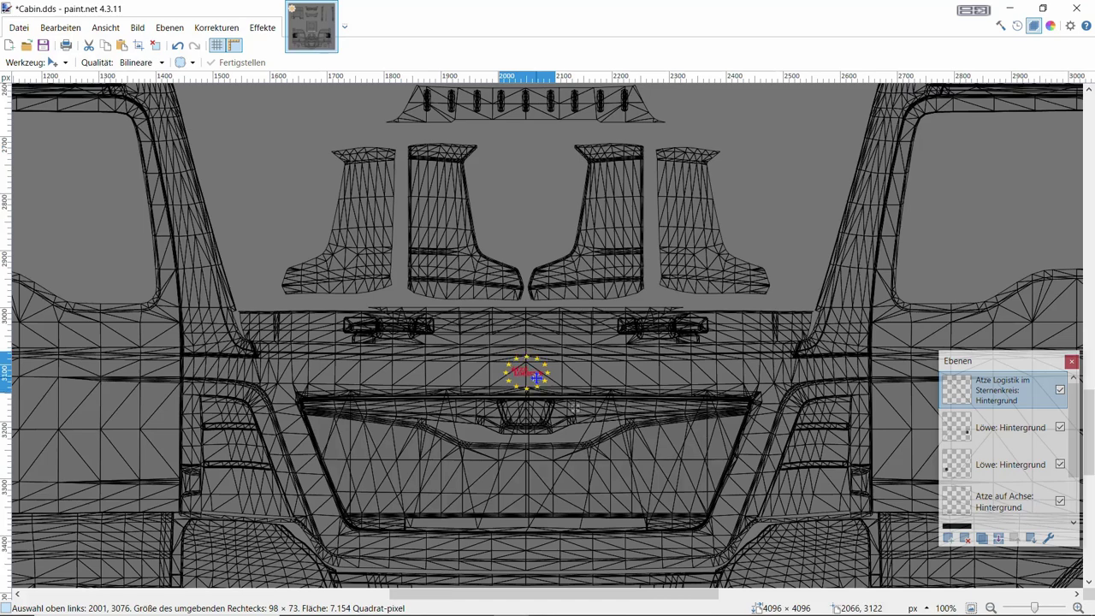
click(575, 404)
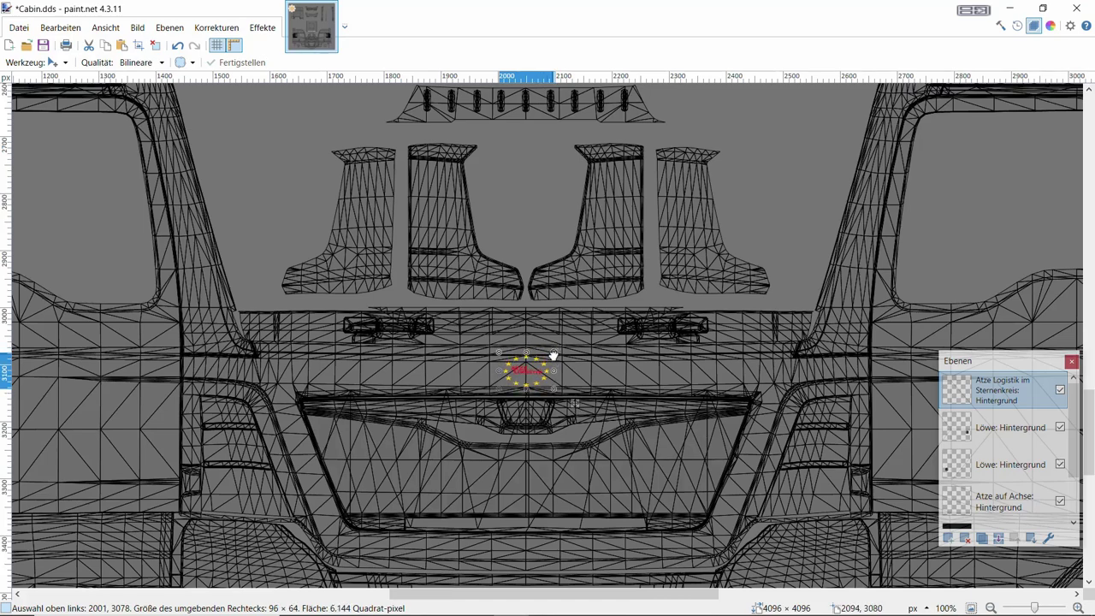
drag(554, 356, 553, 366)
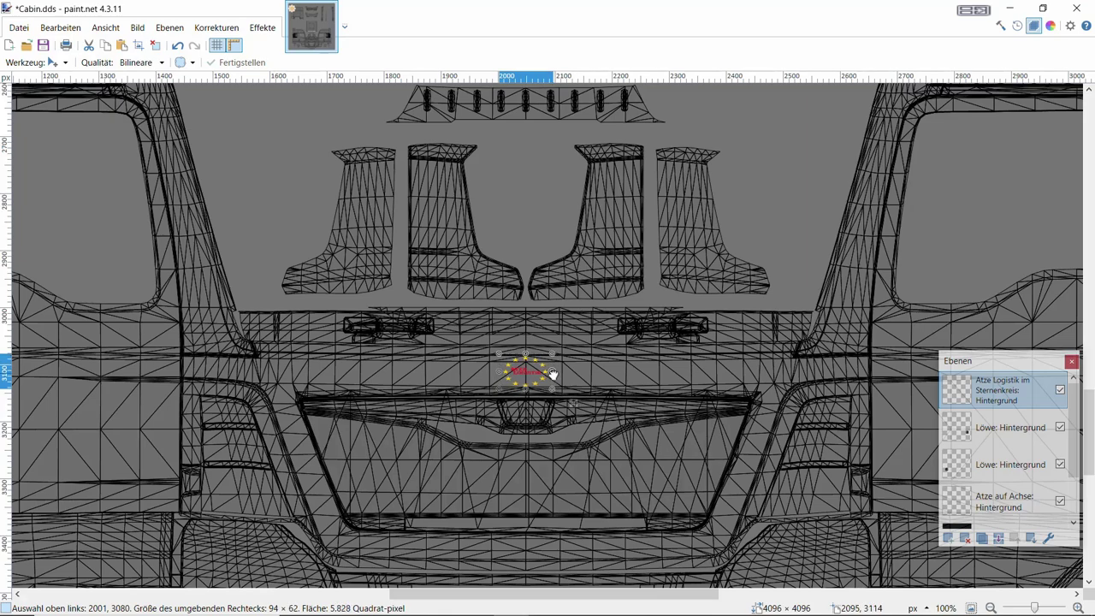
drag(499, 373, 504, 373)
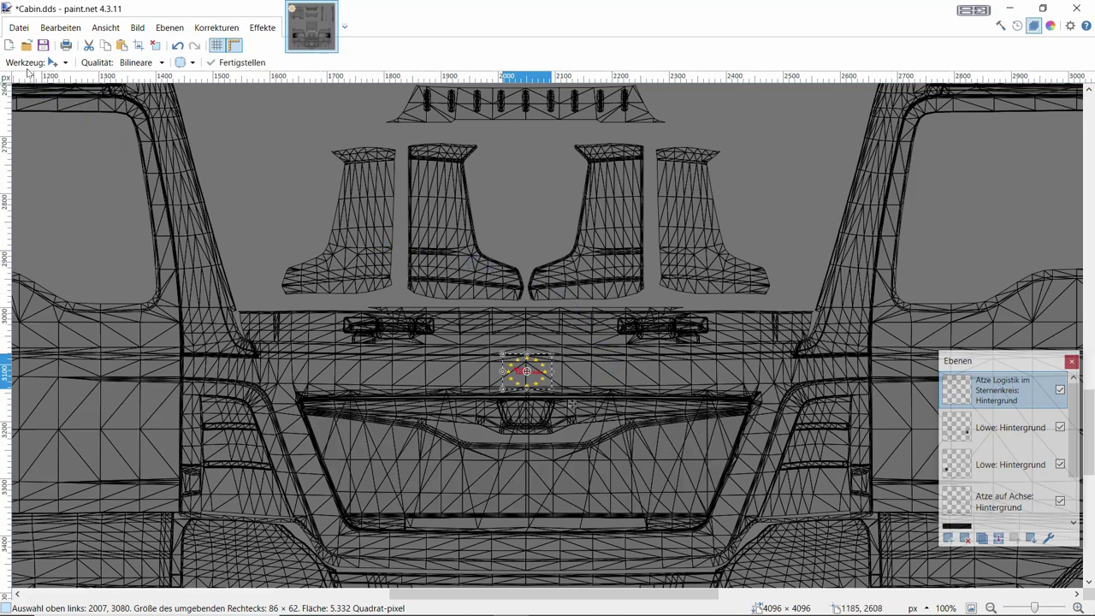
click(53, 63)
click(53, 79)
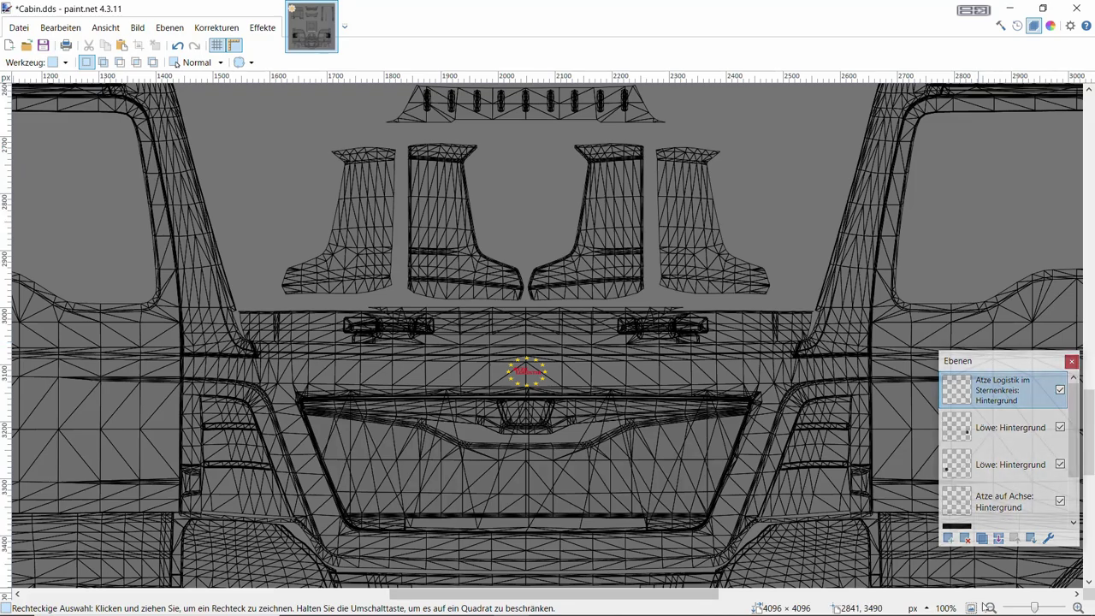
Set the opacity of the black Schwarz: Hintergrund layer to 255.
click(990, 608)
click(990, 608)
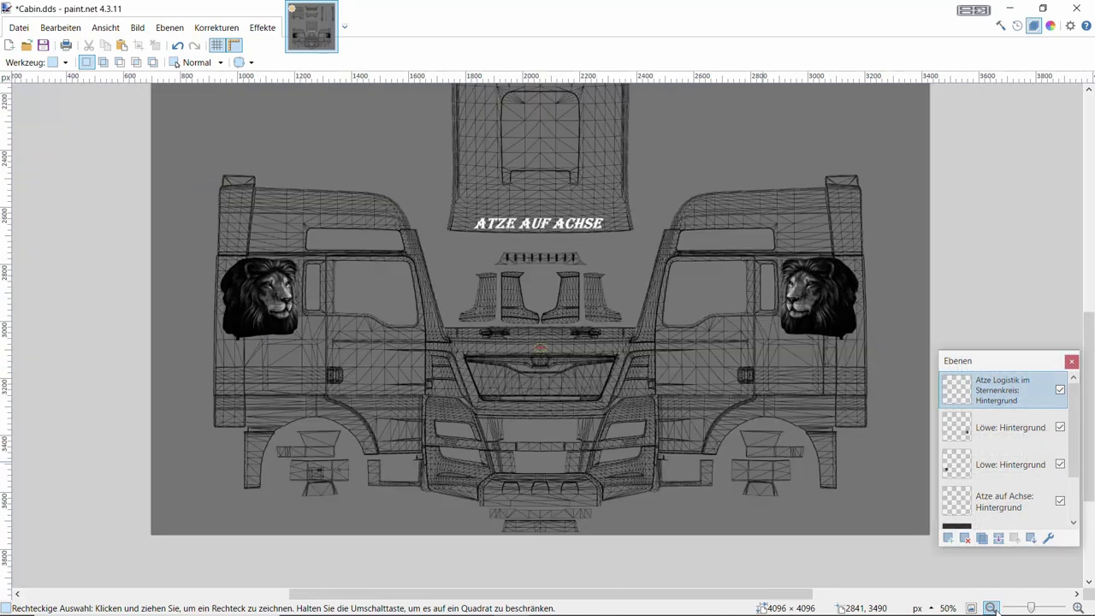
click(990, 608)
click(990, 608)
click(990, 608)
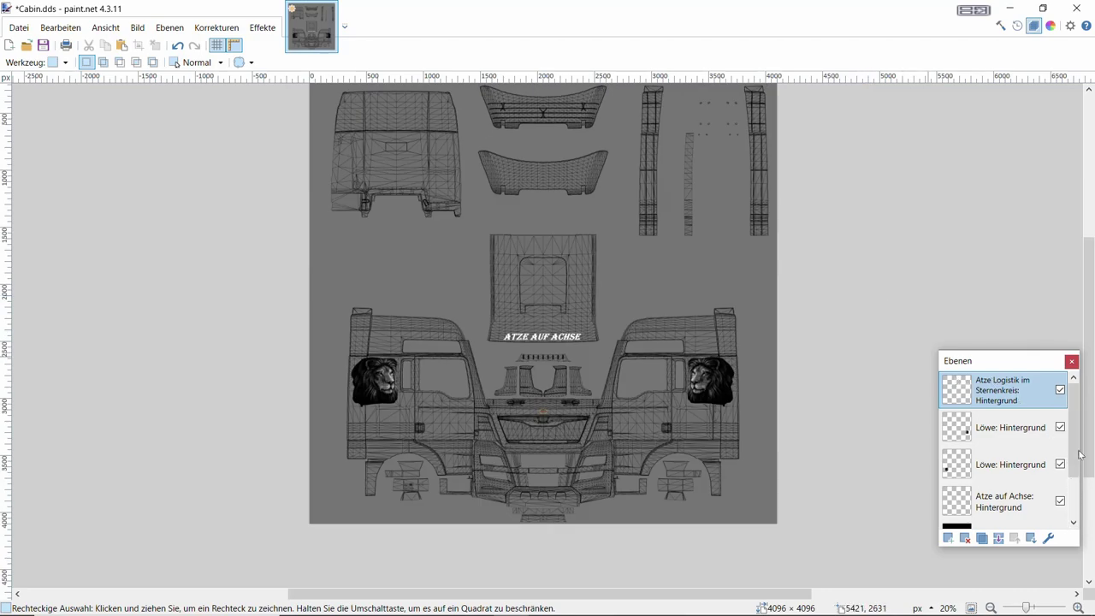
drag(1079, 454, 1079, 490)
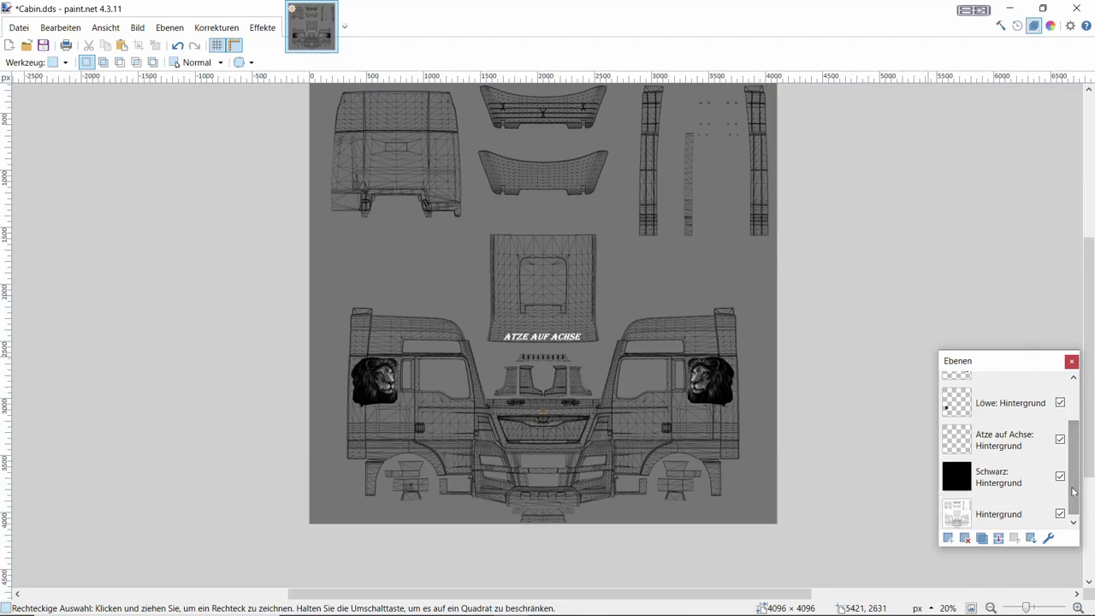
double_click(1006, 471)
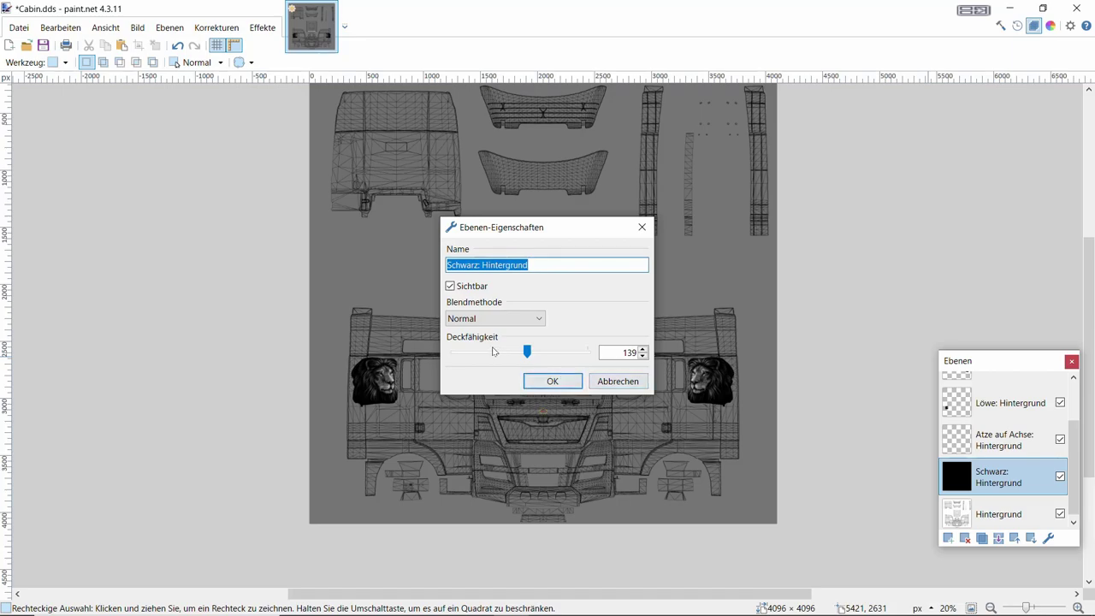
drag(528, 350, 623, 363)
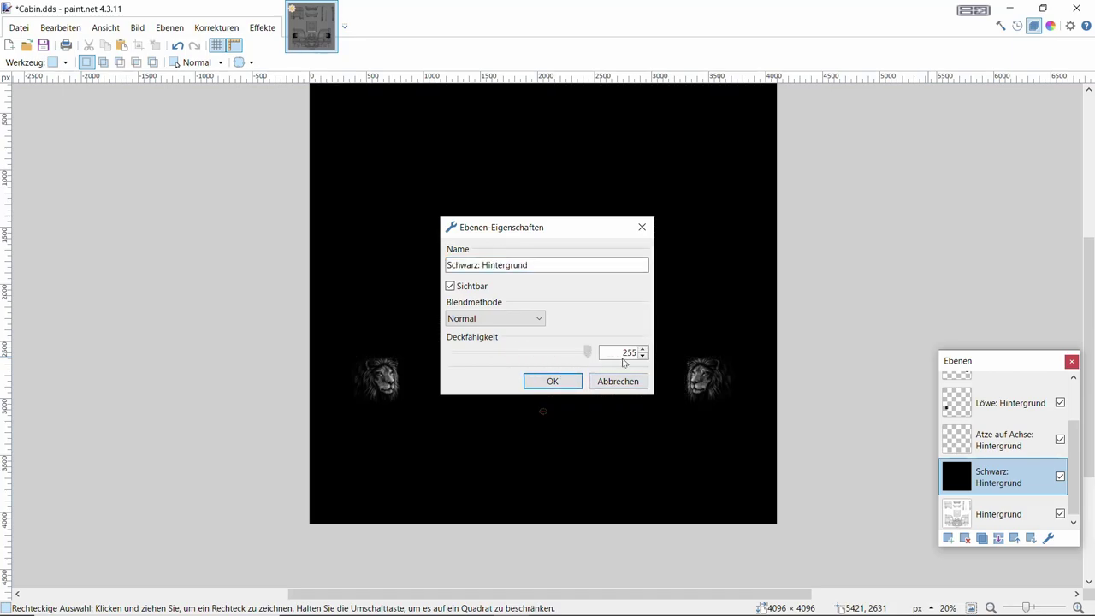
click(553, 381)
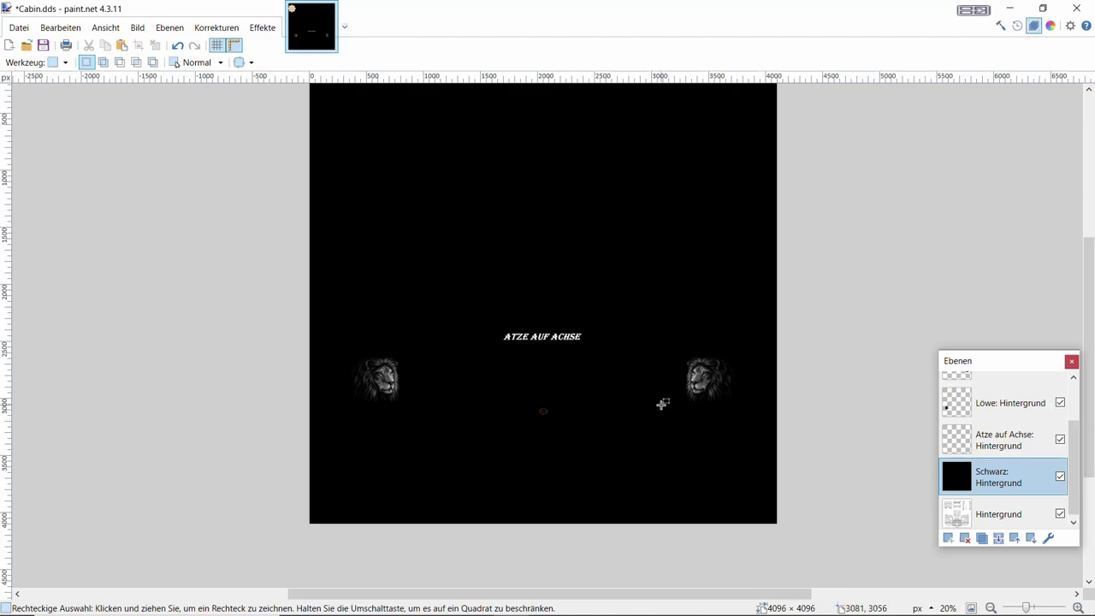
Hide the bottom Hintergrund layer containing the wireframe template.
mouse_move(1089, 305)
mouse_down()
mouse_move(1091, 189)
mouse_move(1091, 291)
mouse_up()
drag(1012, 361, 950, 209)
click(1014, 368)
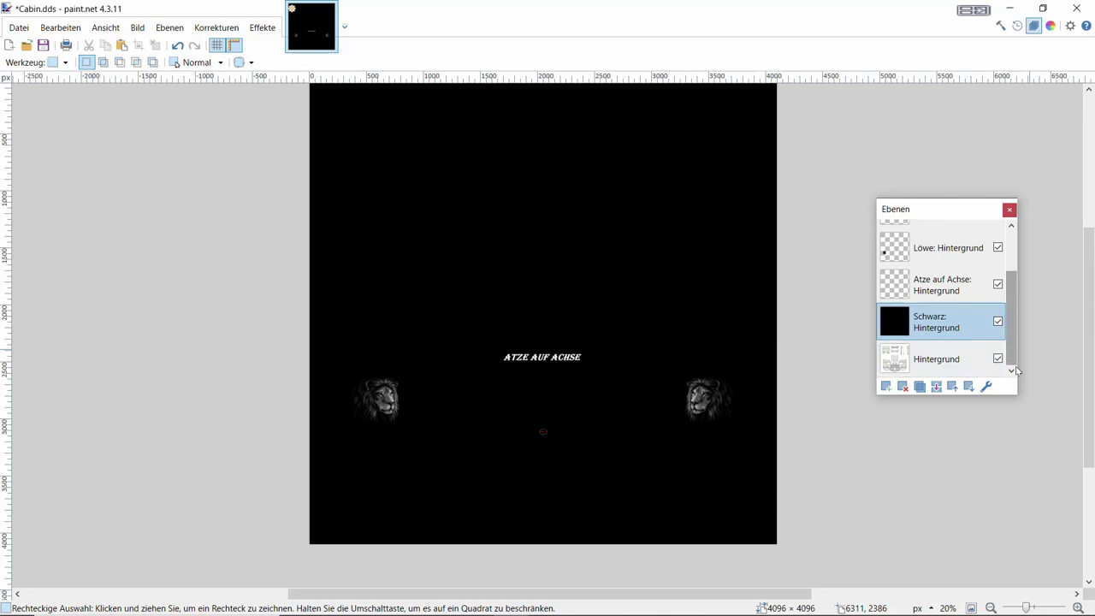
click(951, 354)
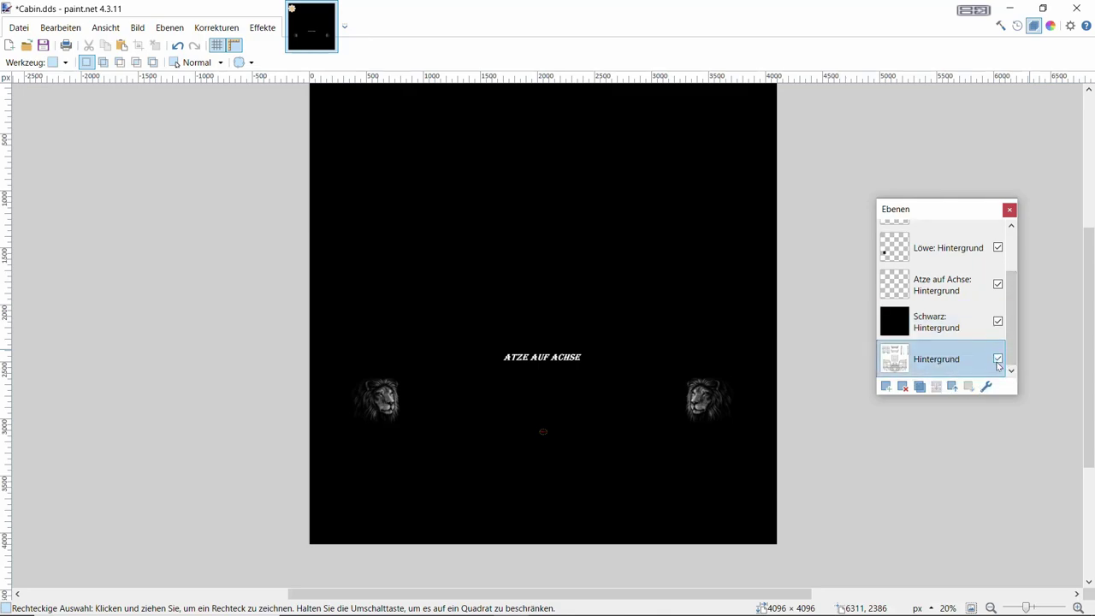
mouse_move(1011, 330)
mouse_down()
mouse_move(1015, 288)
mouse_move(1015, 326)
mouse_up()
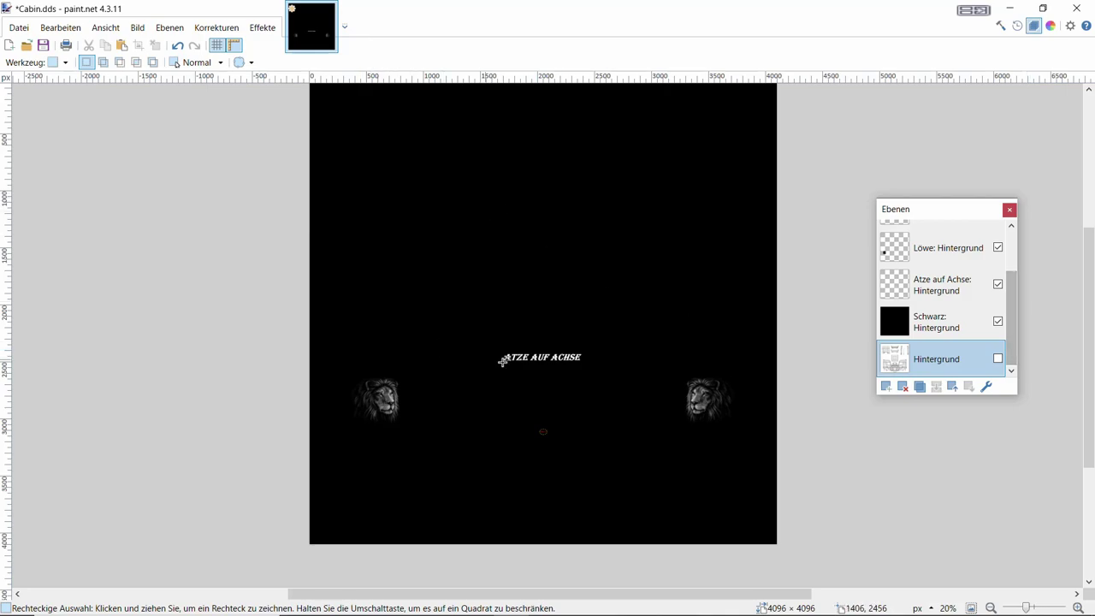
Save the flattened image in DDS format over the existing Cabin.dds, using BC2 (Linear, DXT3) with mip maps, and close it.
click(1076, 7)
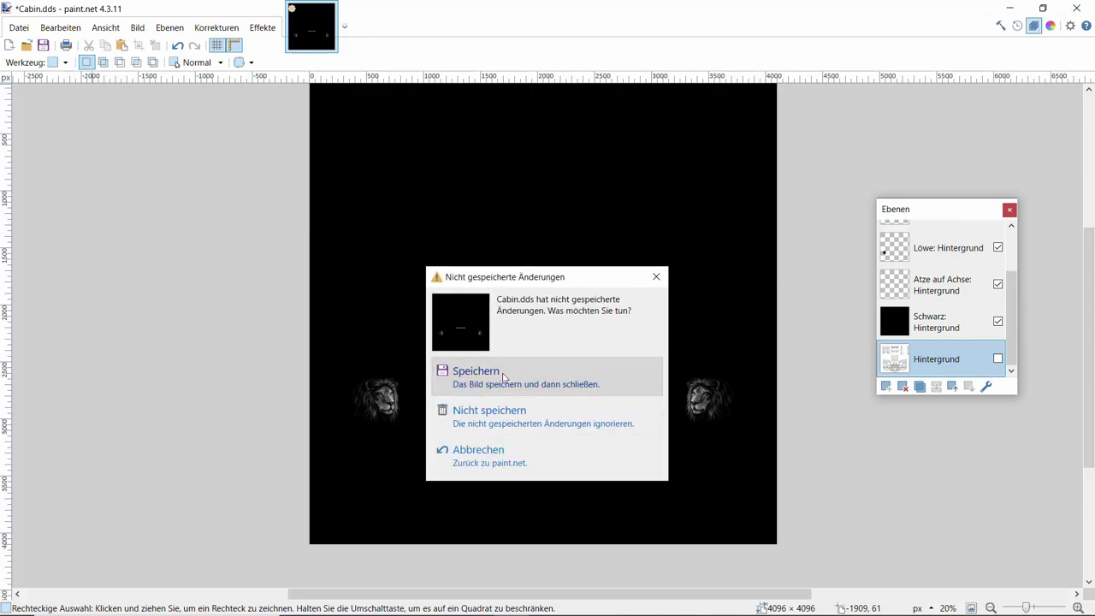
click(504, 378)
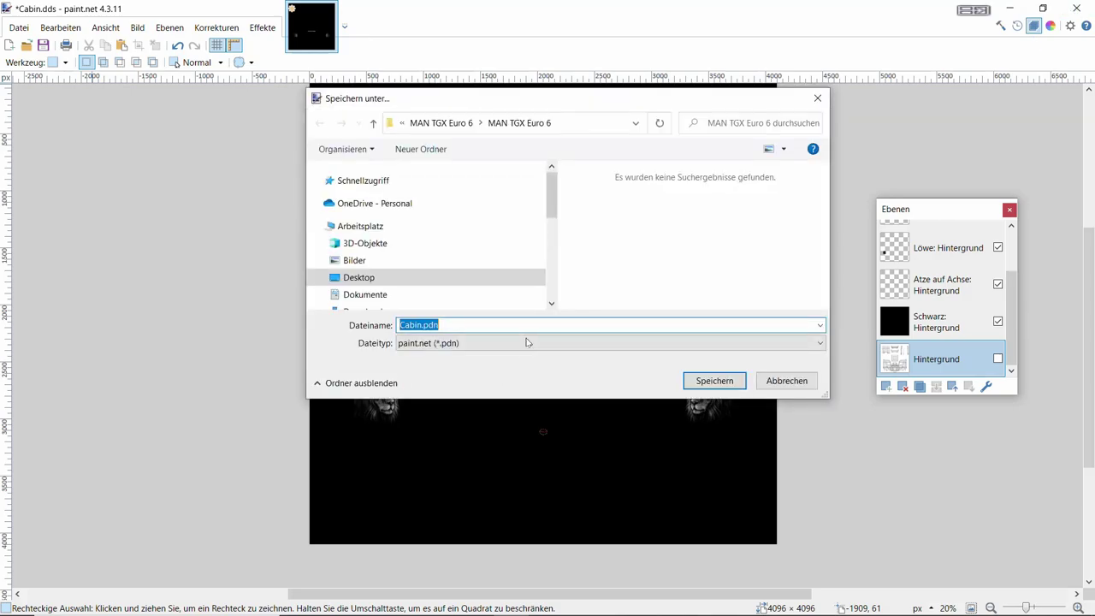
click(526, 342)
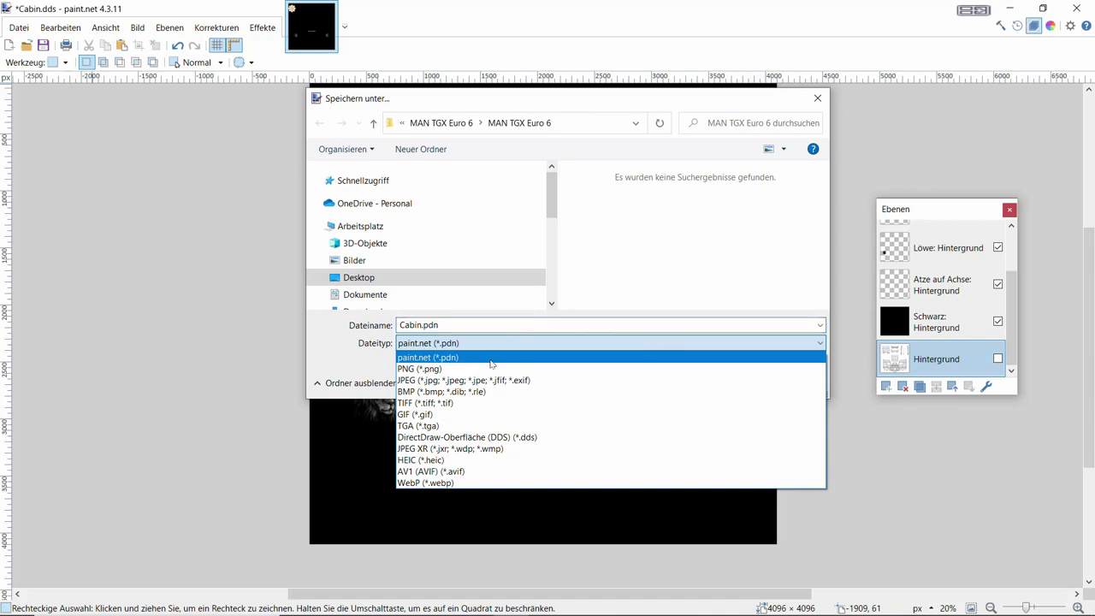
click(484, 438)
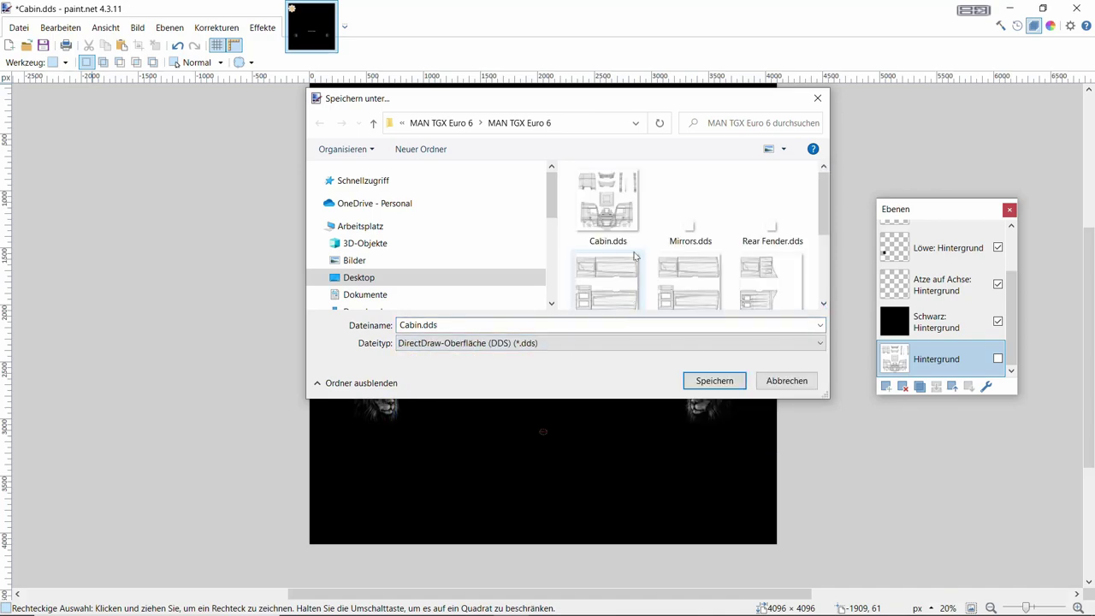
click(603, 208)
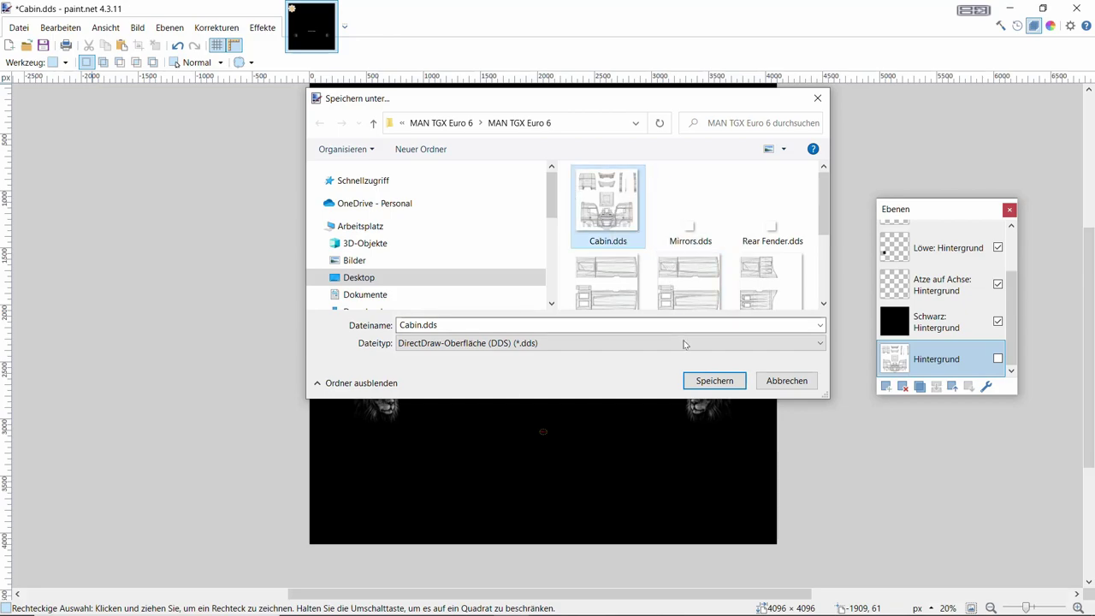
click(714, 380)
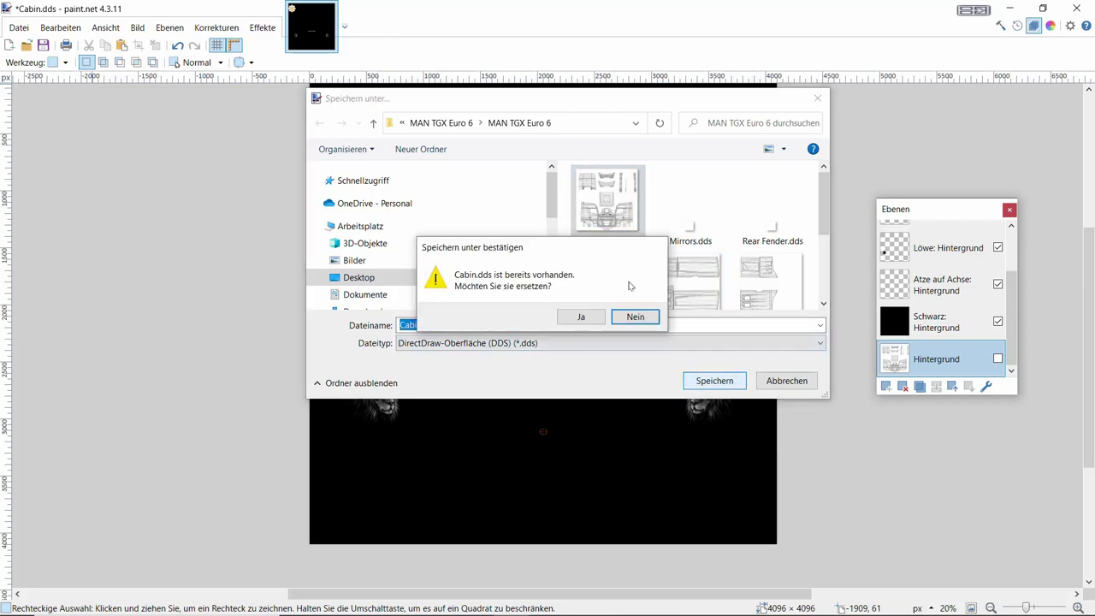
click(583, 317)
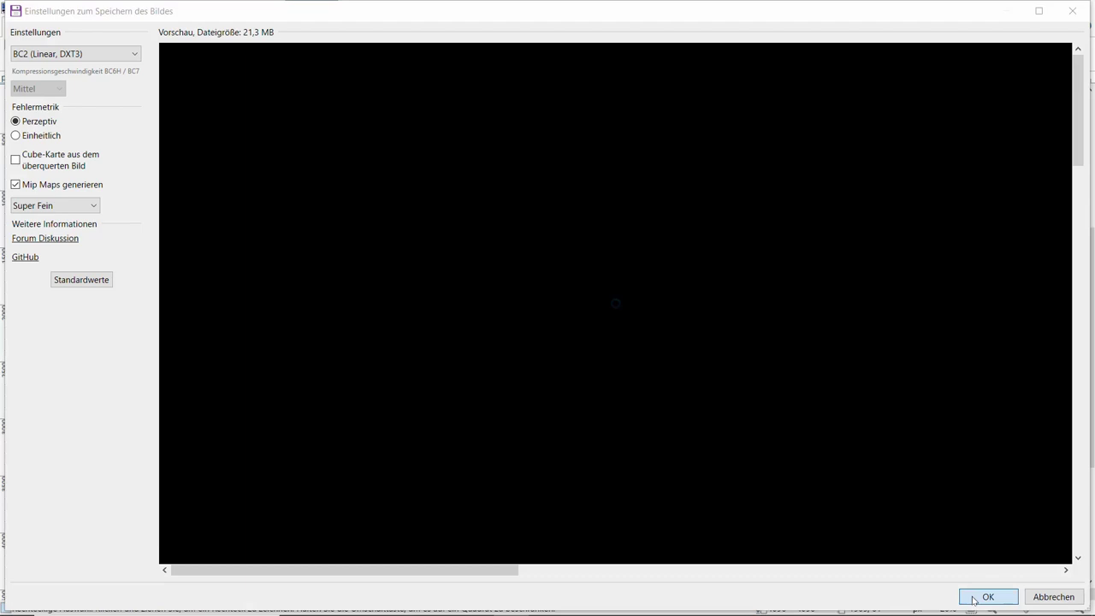
click(982, 595)
click(599, 331)
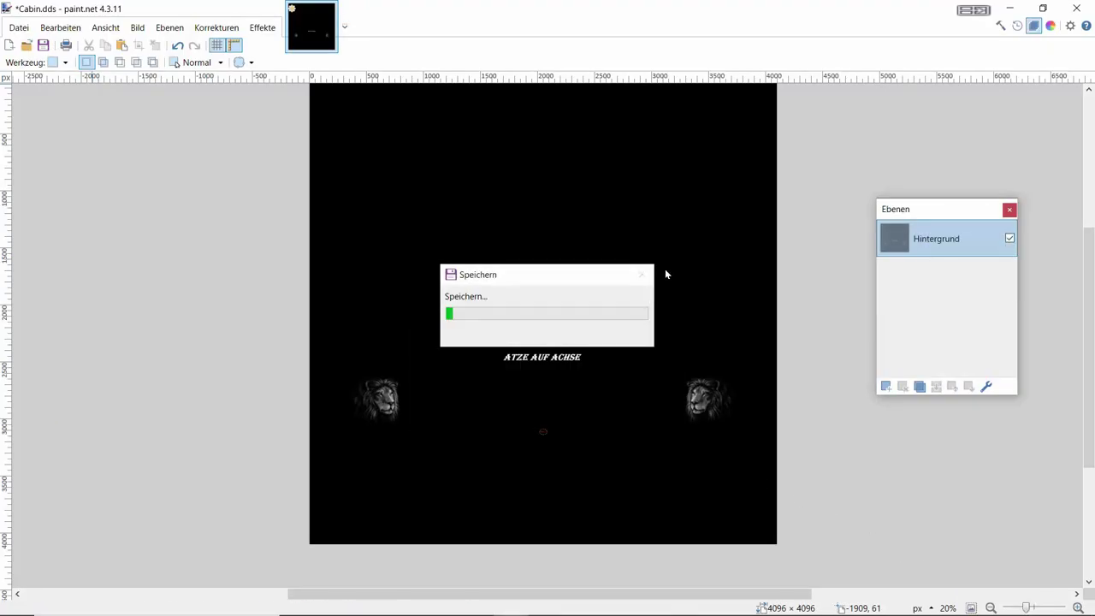
Open Mirrors.dds from the paint job folder, paint its square solid black, and save it as BC2 (Linear, DXT3) while closing.
key(alt+Tab)
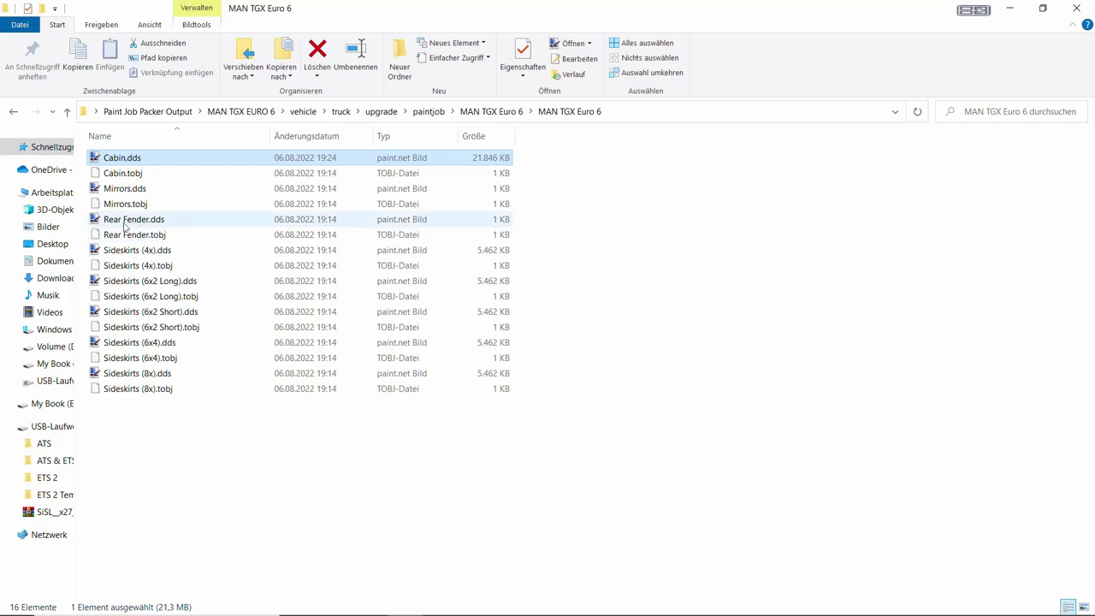
double_click(119, 189)
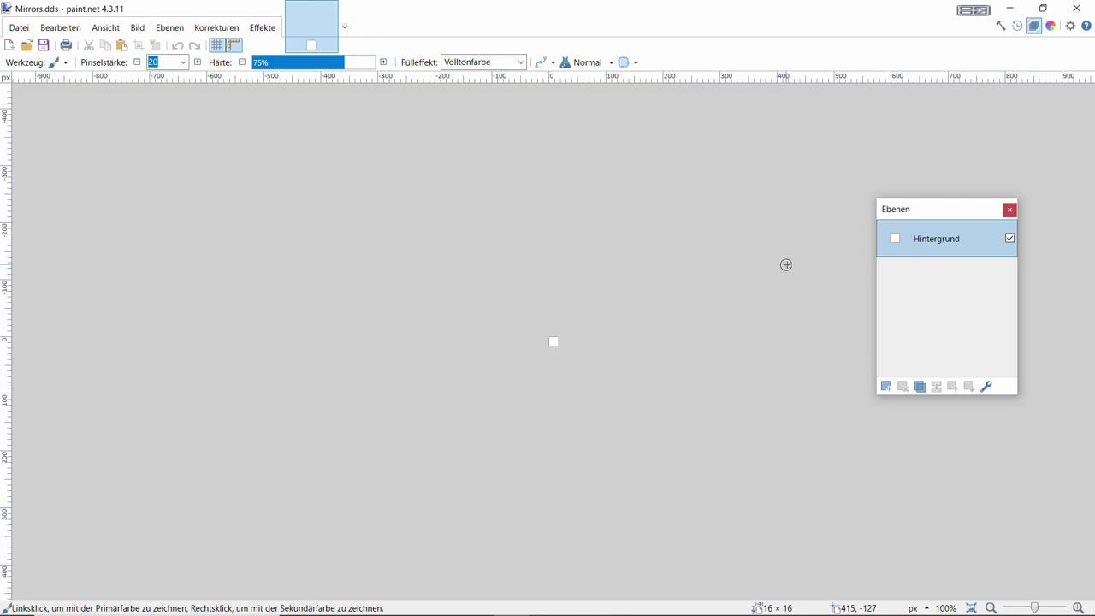
drag(557, 342, 557, 340)
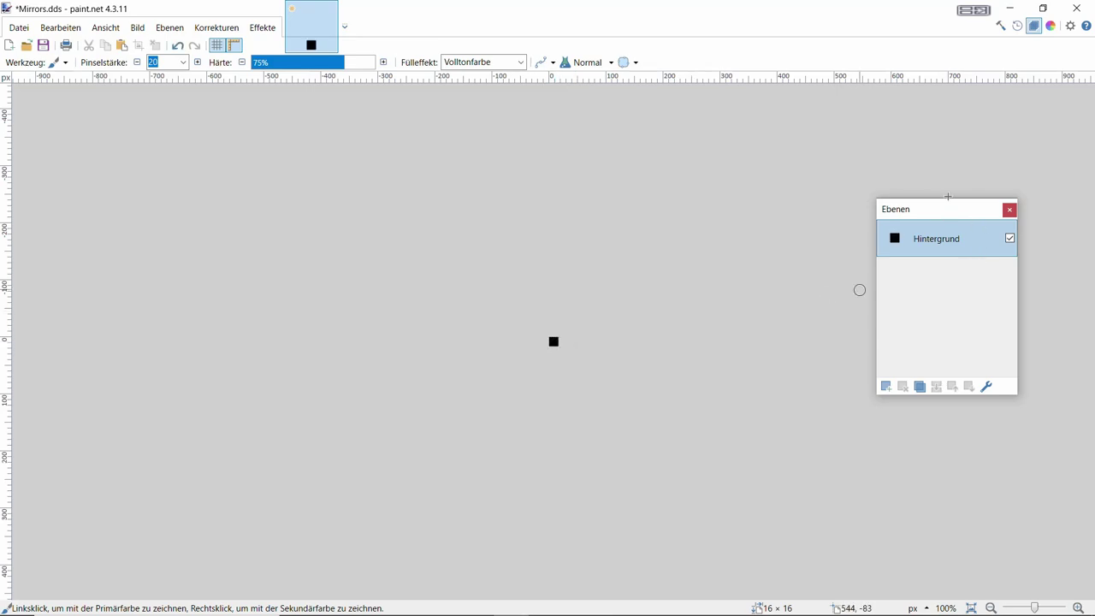
click(1076, 8)
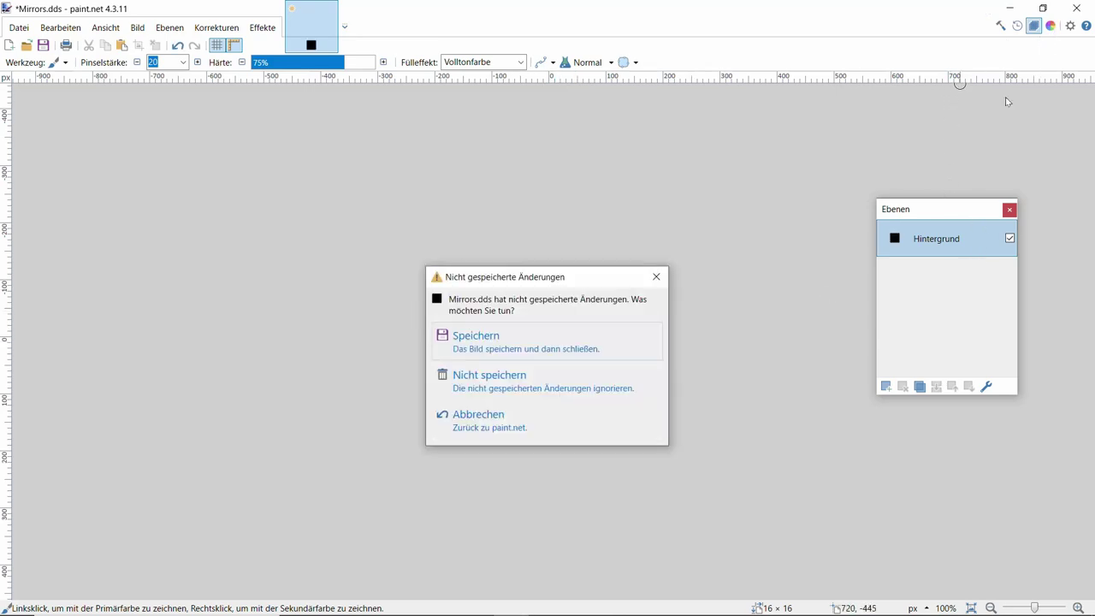
click(497, 338)
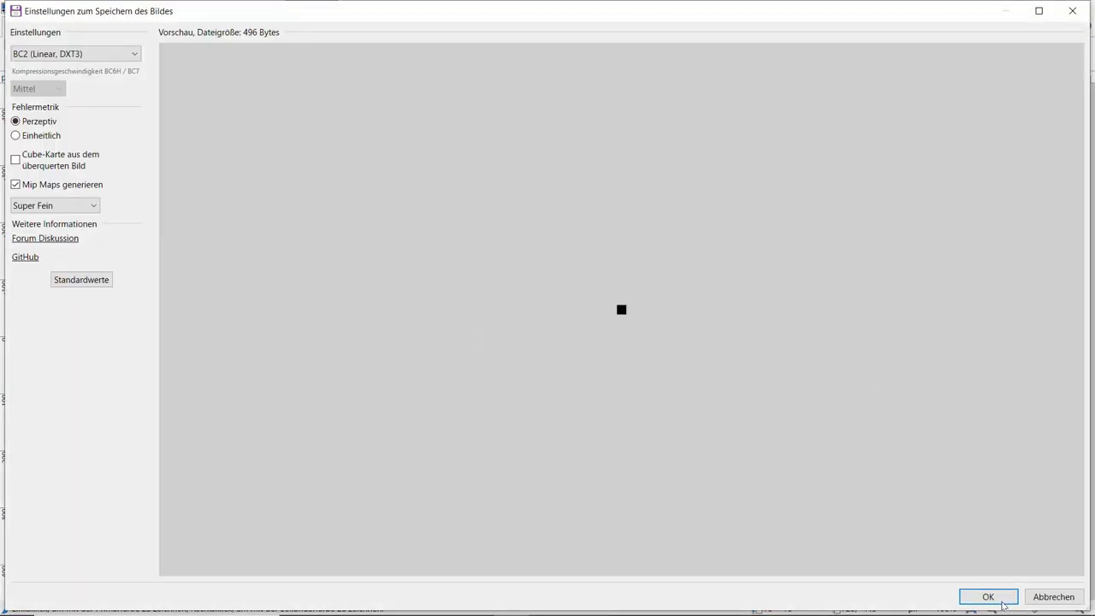
click(1002, 602)
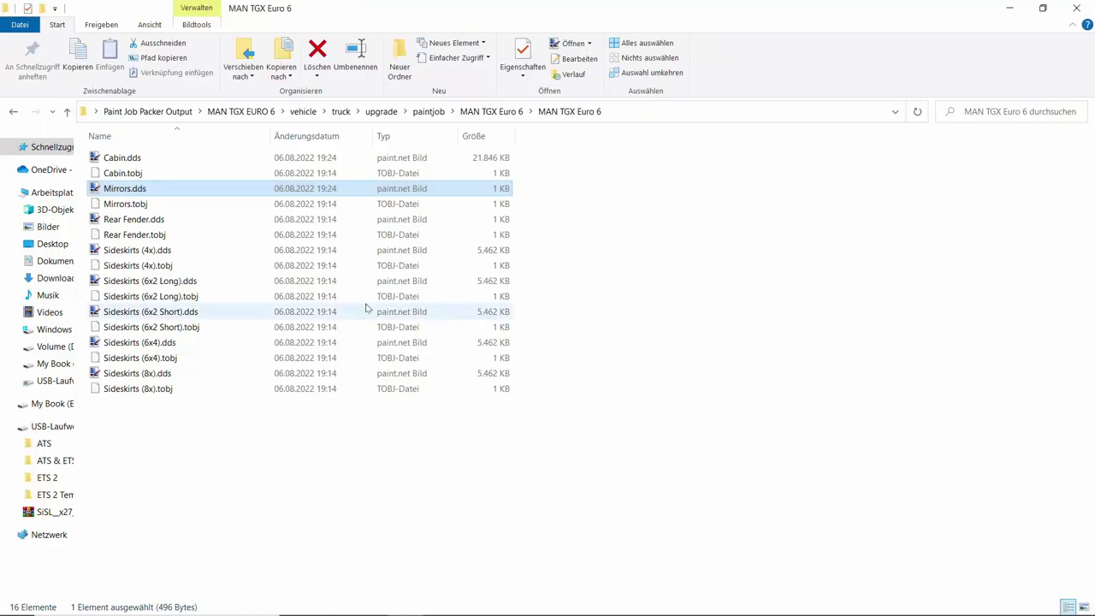
Open Rear Fender.dds, paint its square solid black, and save it as BC2 (Linear, DXT3) while closing.
click(125, 224)
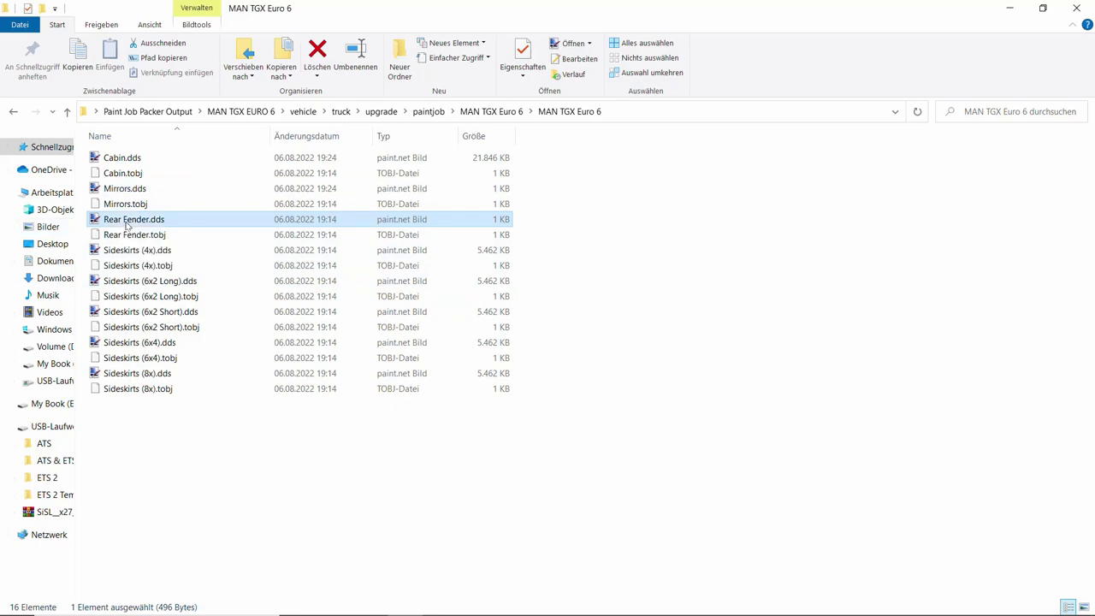
double_click(126, 224)
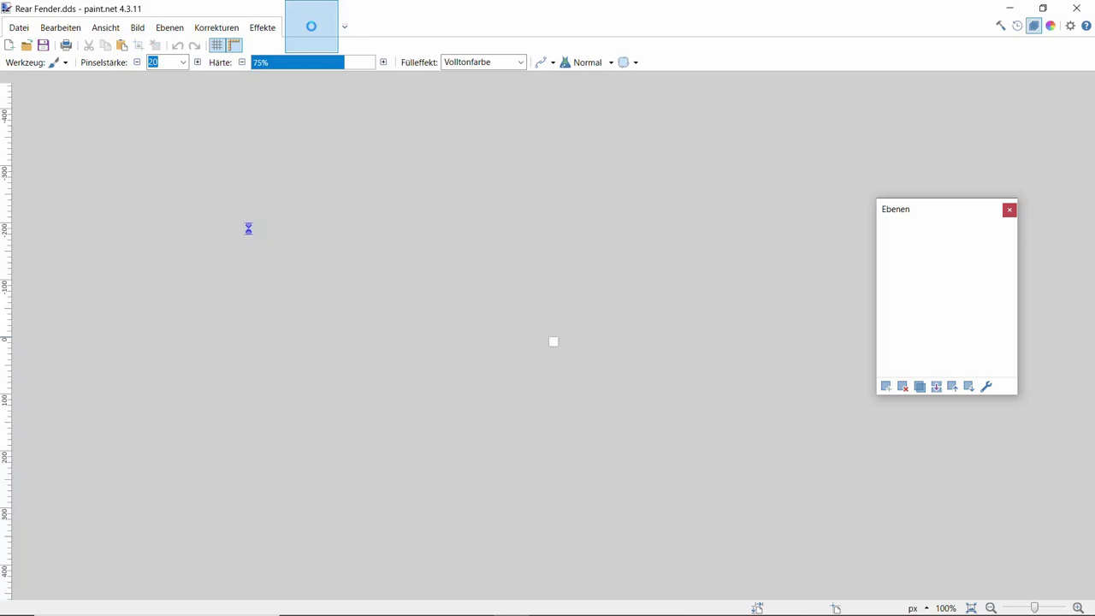
click(553, 342)
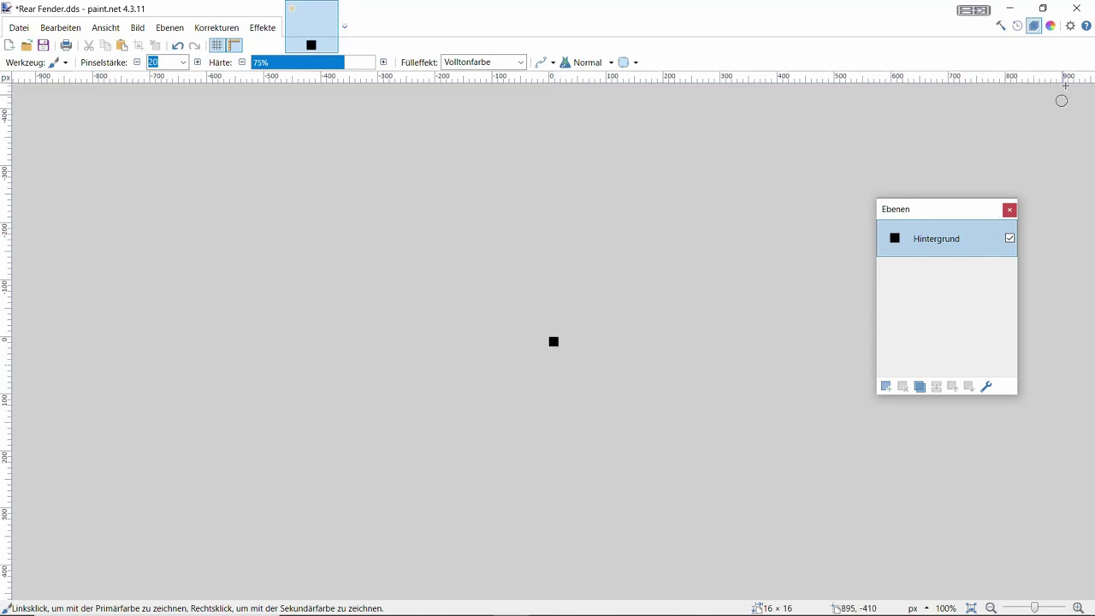
click(1084, 8)
click(533, 345)
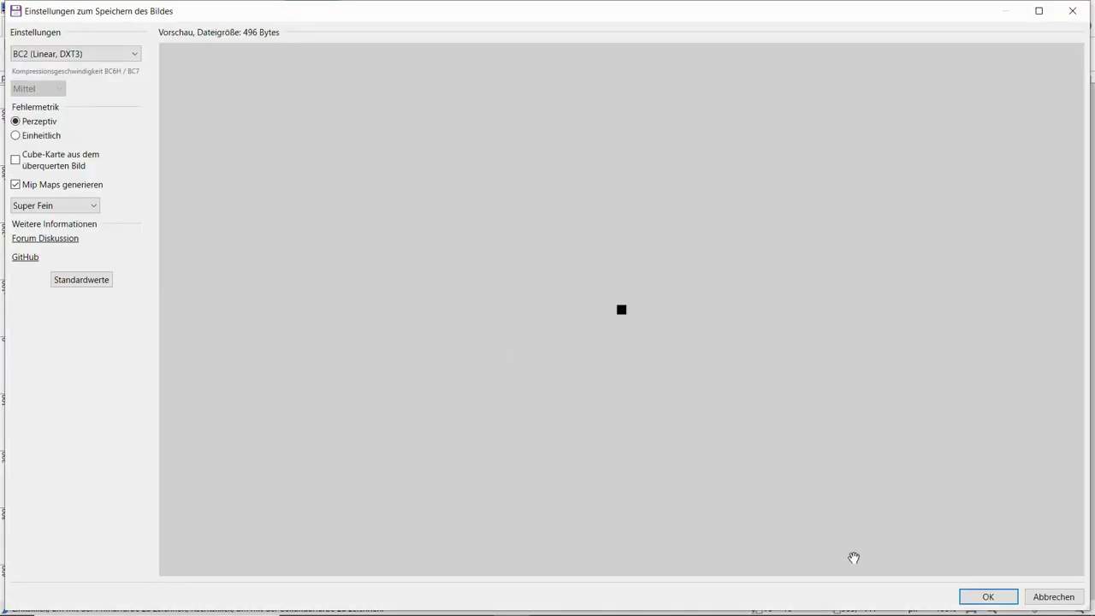
click(988, 597)
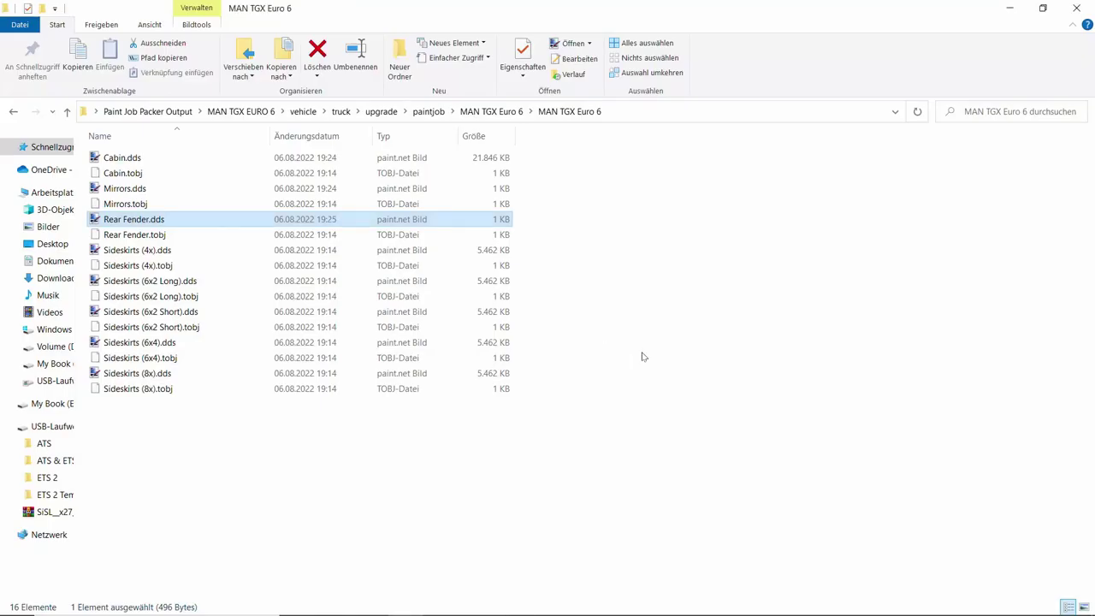
Open Sideskirts (4x).dds and import Schwarz.png from the desktop's MAN TGX Euro 6 folder as a new layer.
double_click(115, 251)
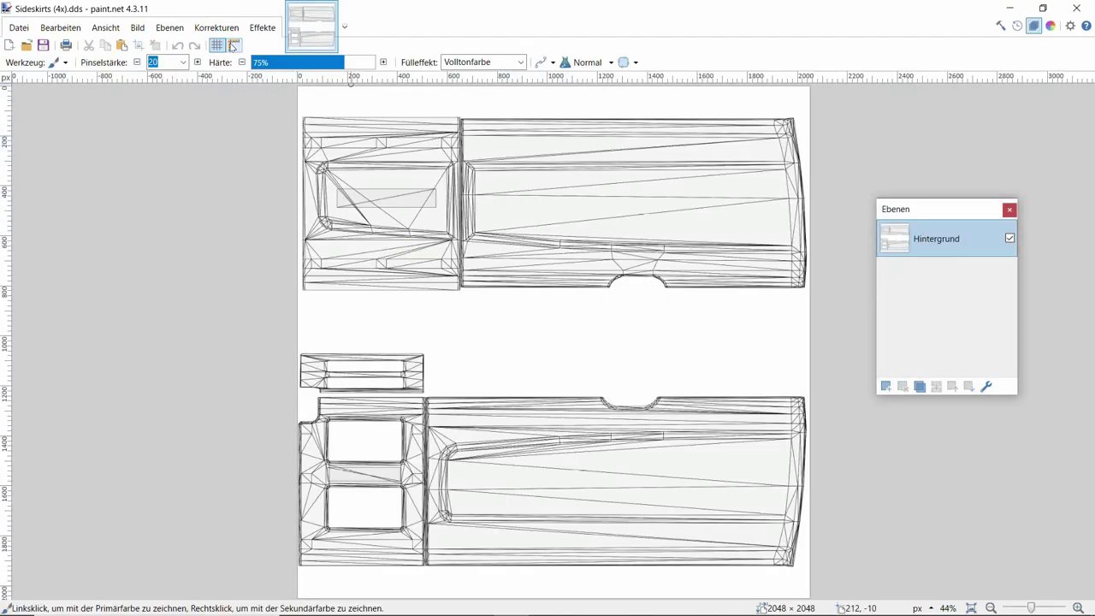
click(170, 27)
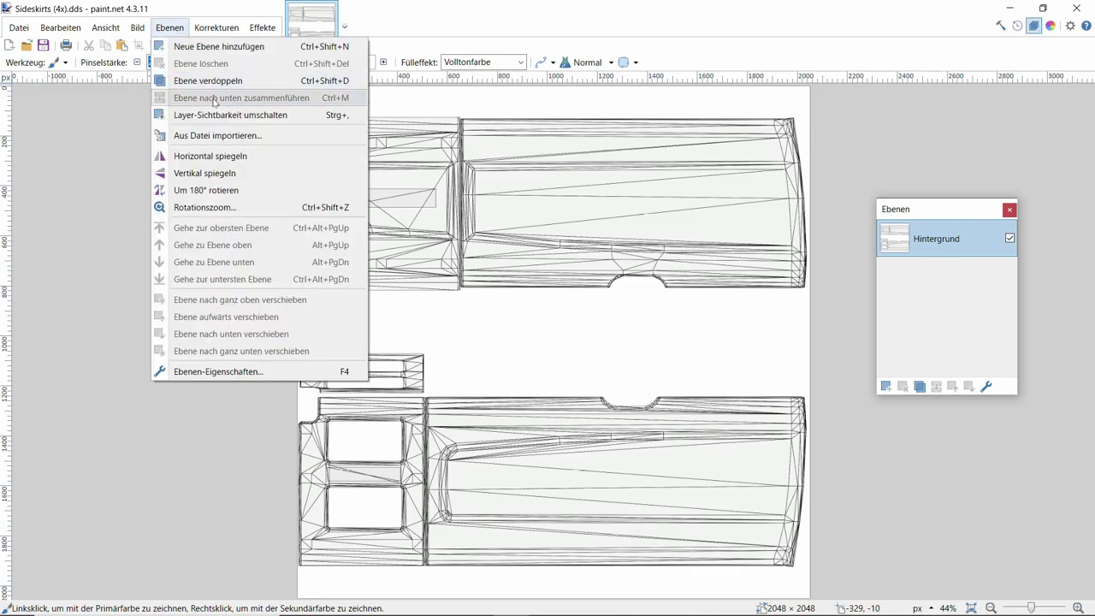
click(244, 135)
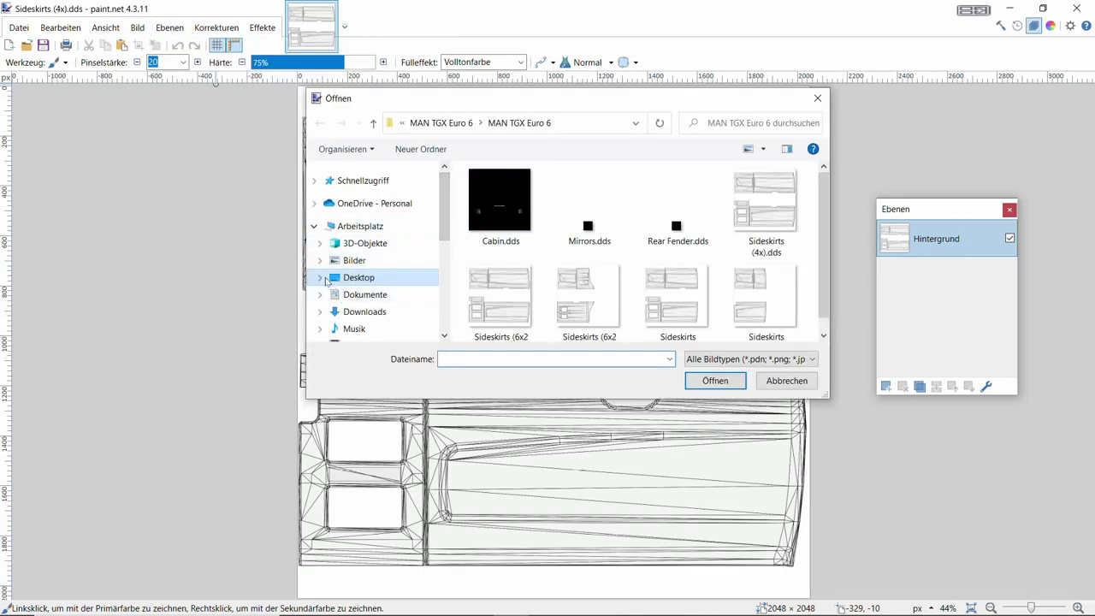
click(389, 297)
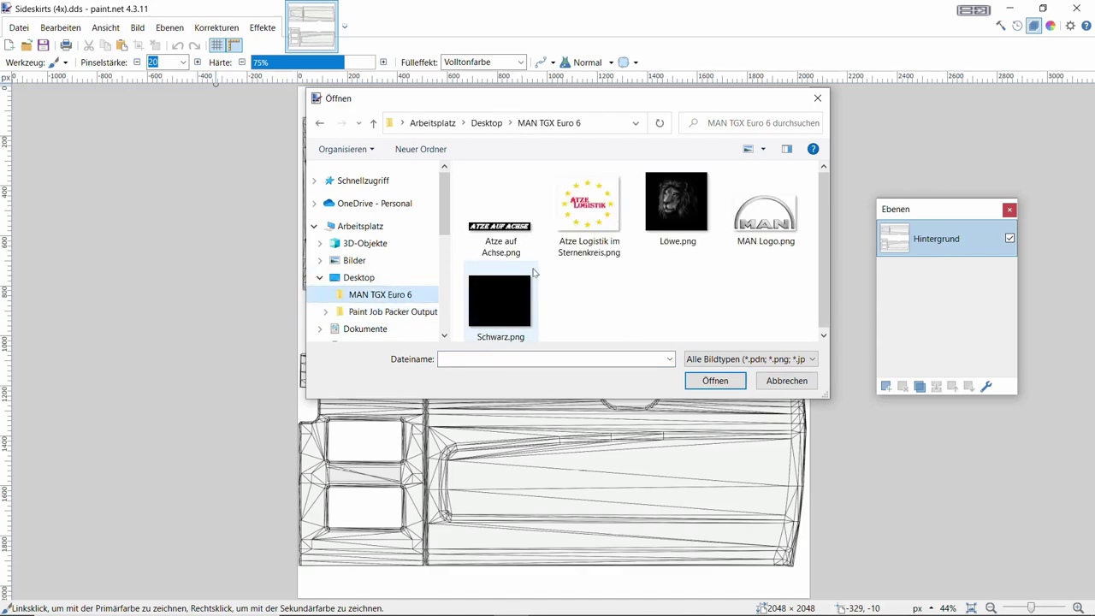
click(501, 293)
click(695, 381)
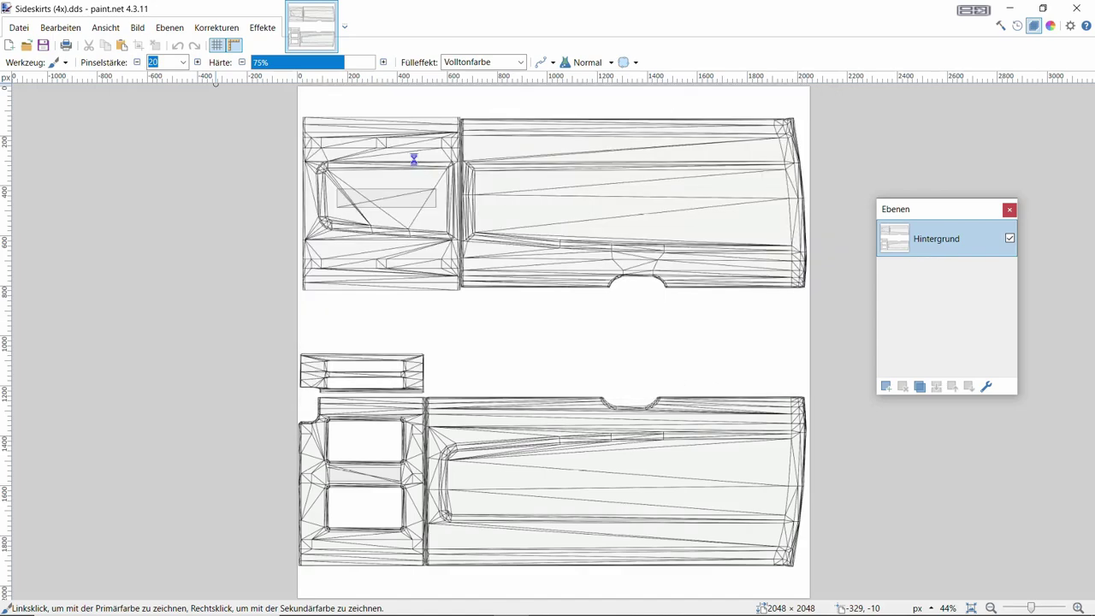
Stretch the imported black image to about 2243 × 2103 px to cover the whole sideskirt template, and choose the Rectangle Select tool.
drag(346, 125, 860, 610)
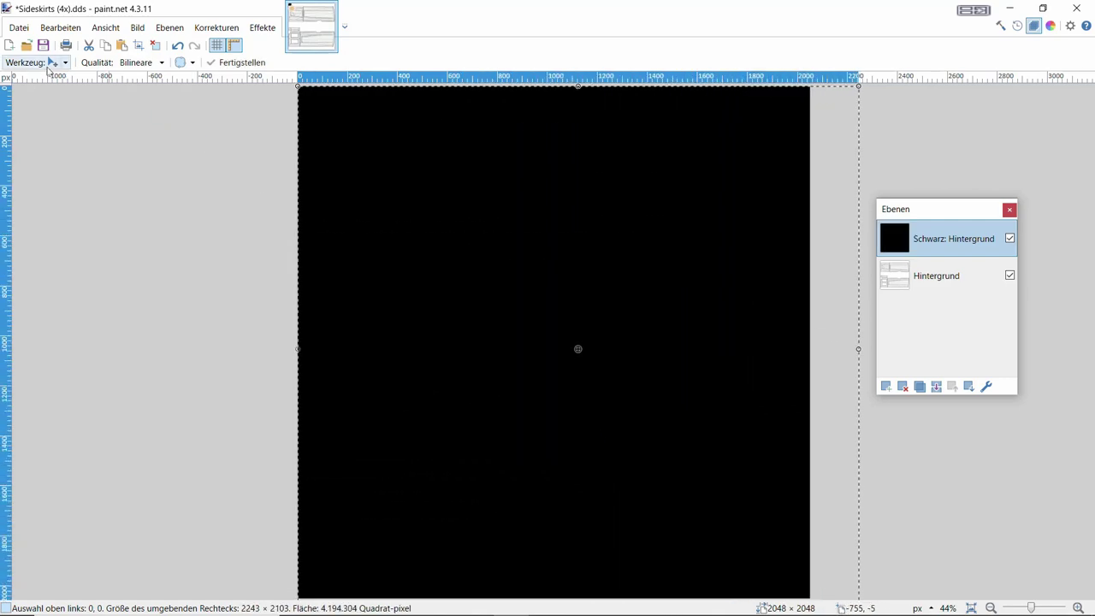
click(49, 66)
click(50, 80)
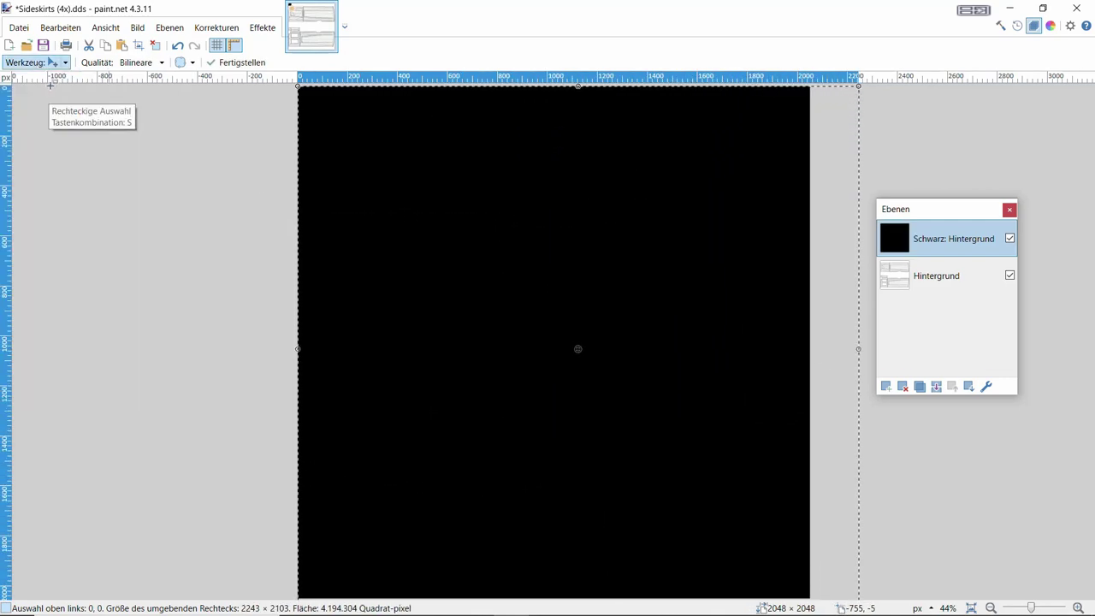
Clear the selection around the black image and lower the black Schwarz layer's opacity to 124.
click(198, 200)
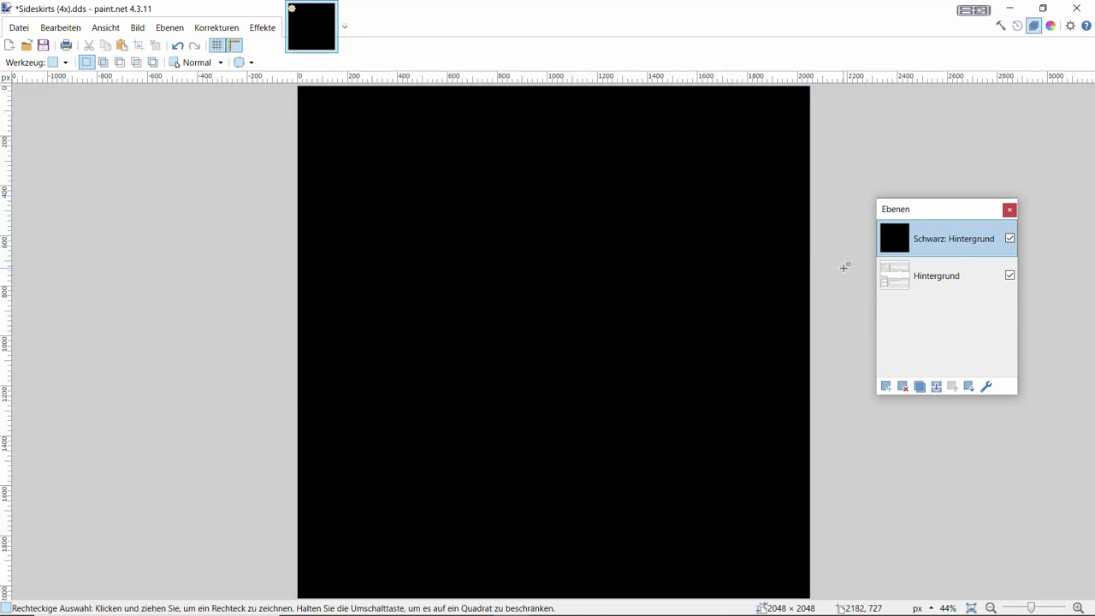
double_click(937, 237)
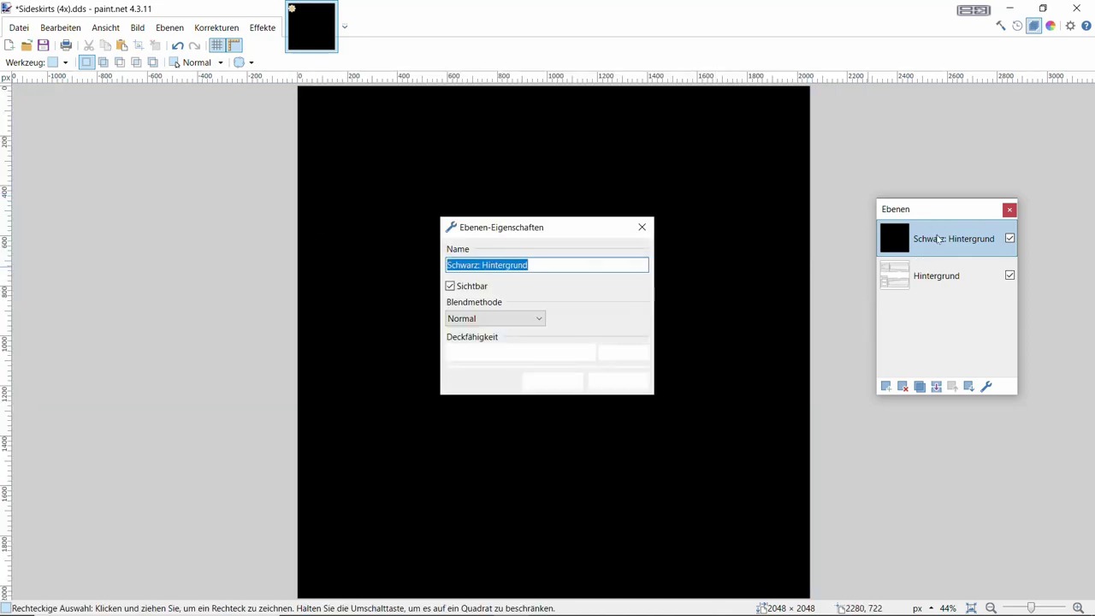
drag(589, 350, 519, 353)
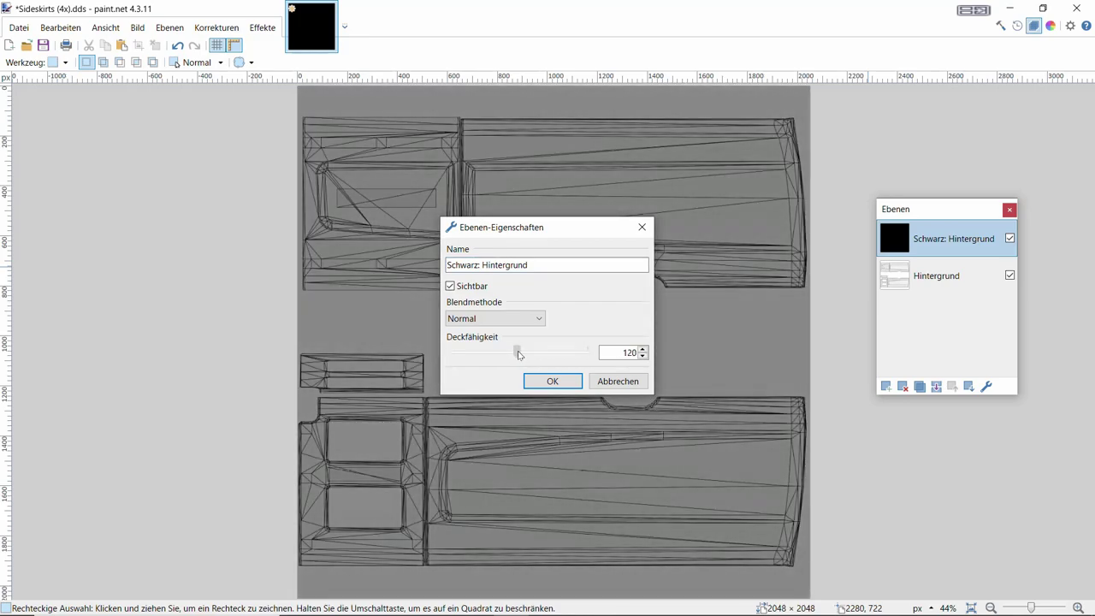
click(553, 382)
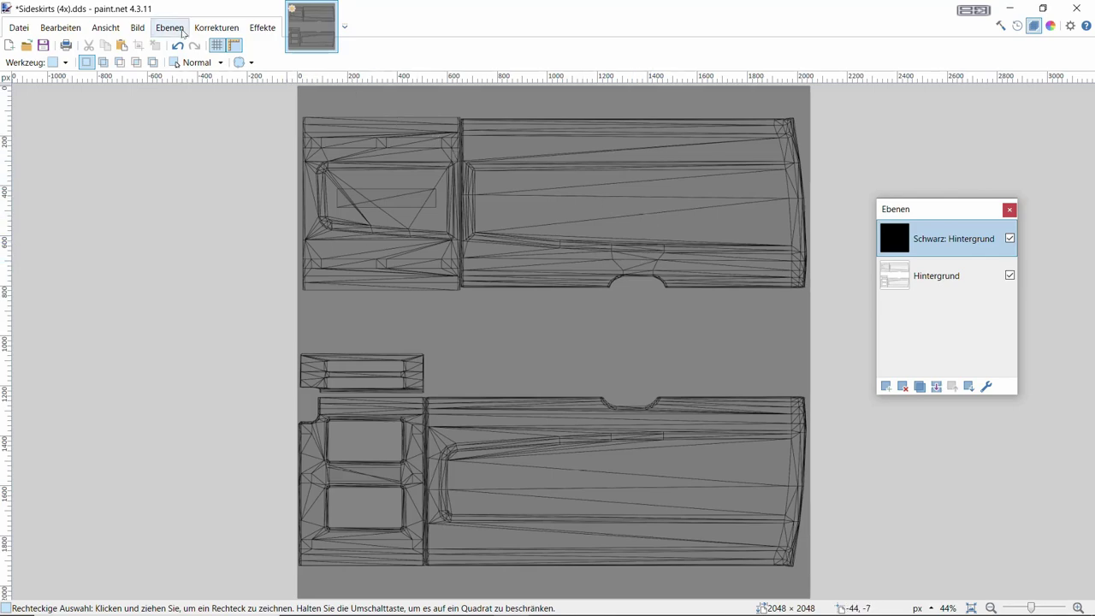
Import MAN Logo.png from the desktop's MAN TGX Euro 6 folder as a new layer.
click(169, 28)
click(248, 137)
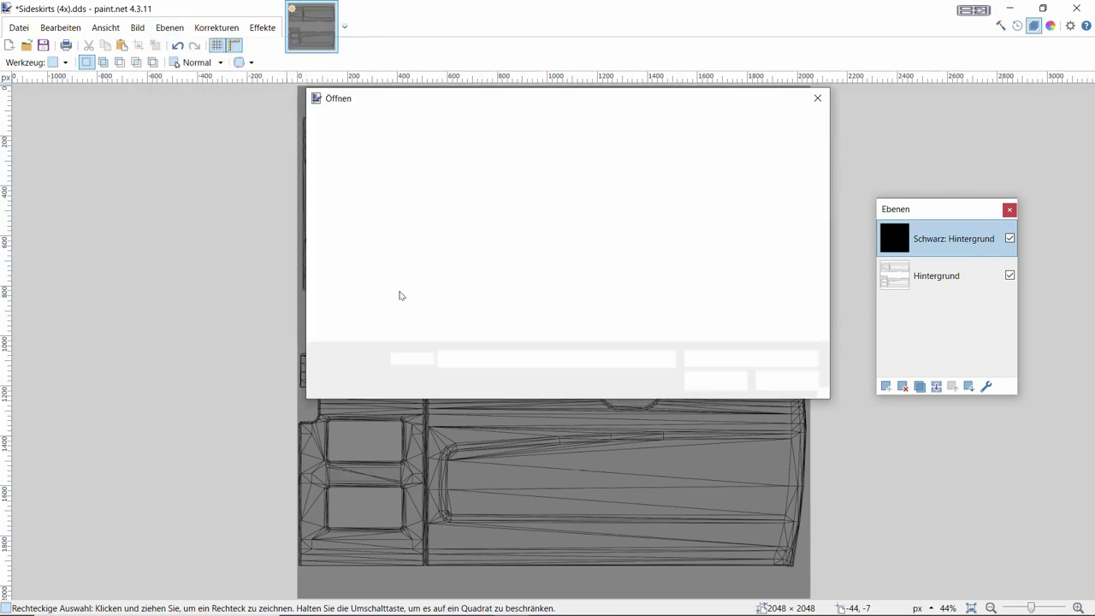
click(774, 222)
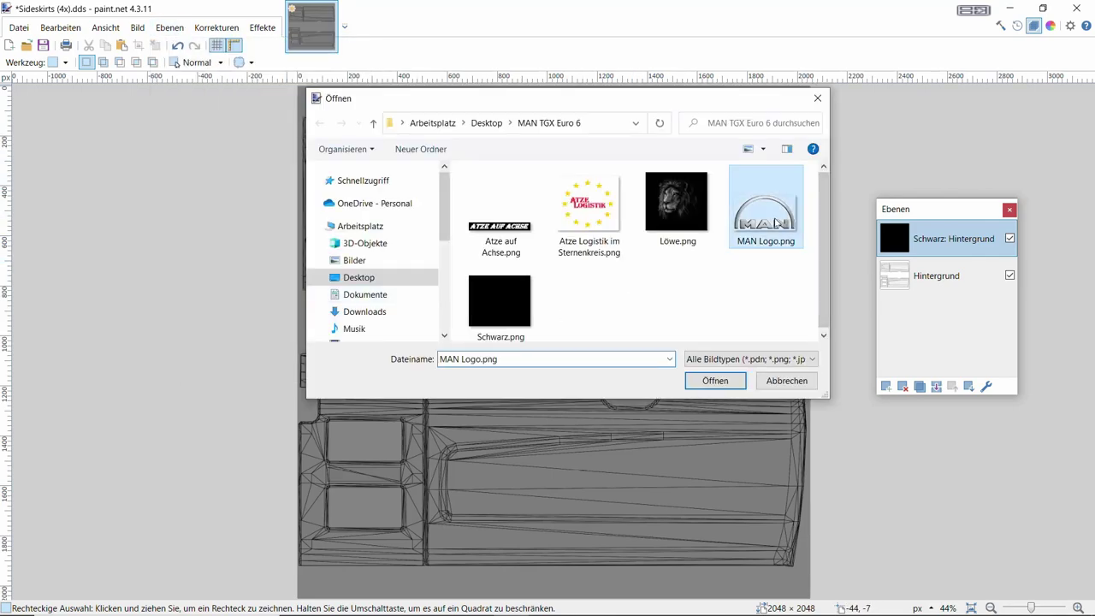
click(715, 380)
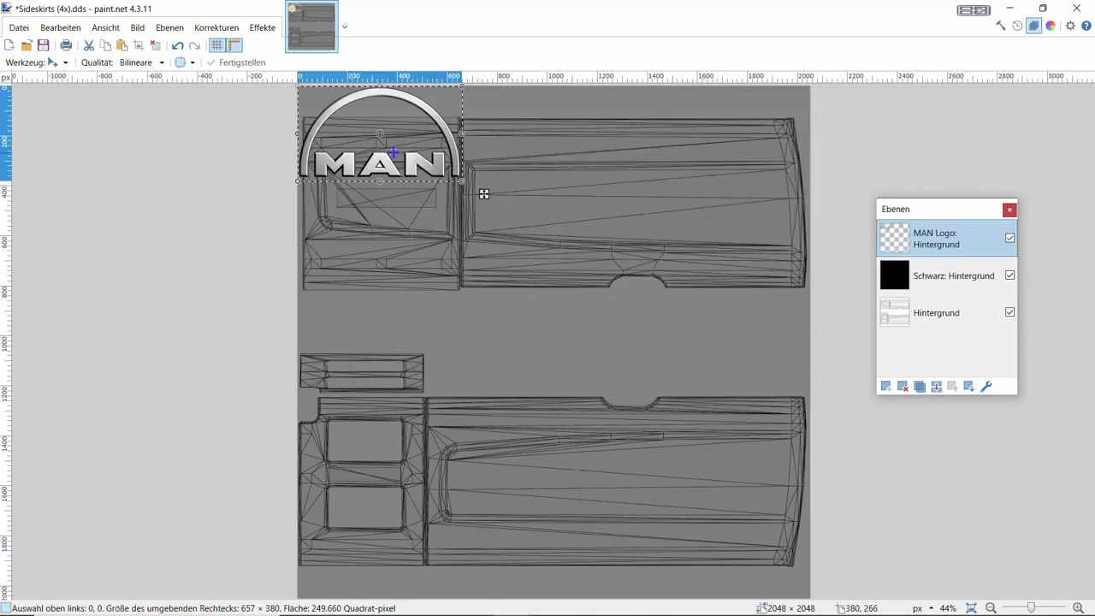
Shrink the MAN logo to about 601 × 323 px and place it on the lower sideskirt panel at about 1032, 1416.
drag(484, 194, 721, 536)
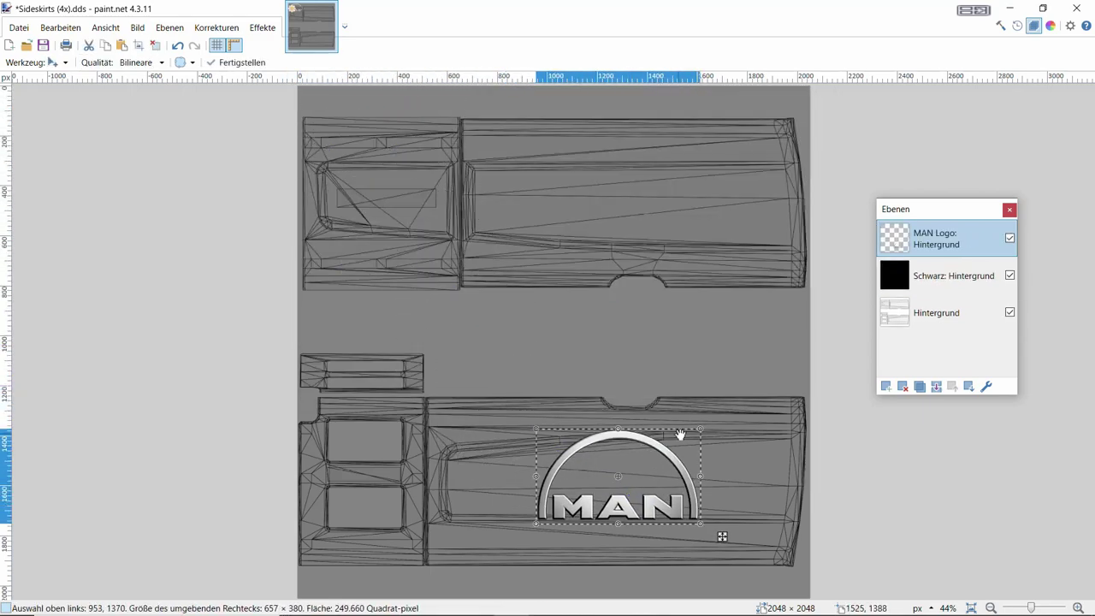
drag(699, 433, 669, 474)
drag(706, 440, 701, 442)
drag(642, 493, 706, 486)
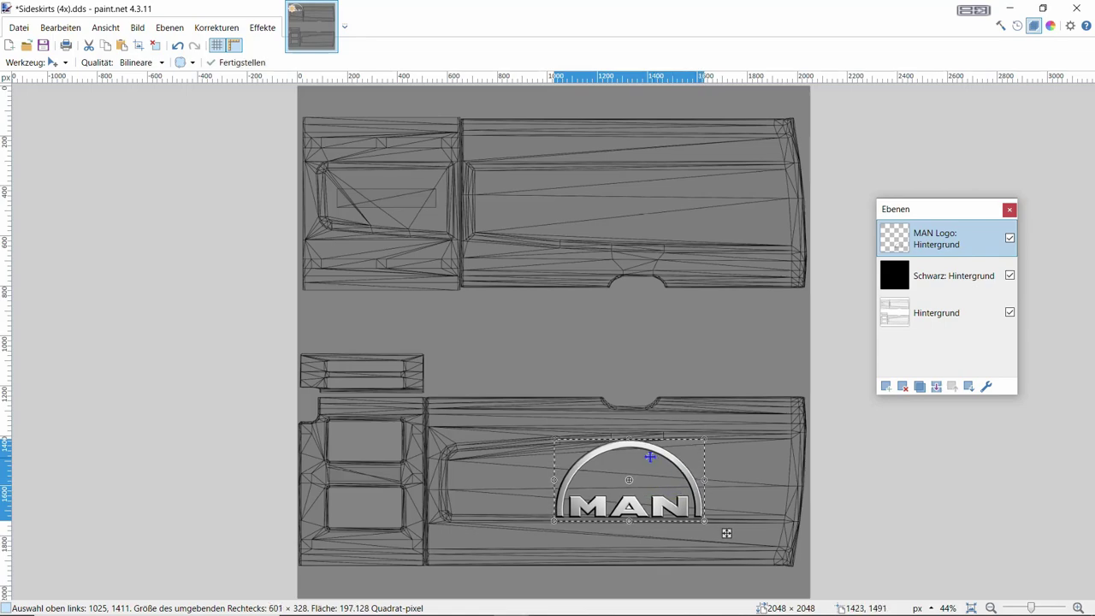
drag(631, 446, 631, 441)
drag(655, 479, 654, 477)
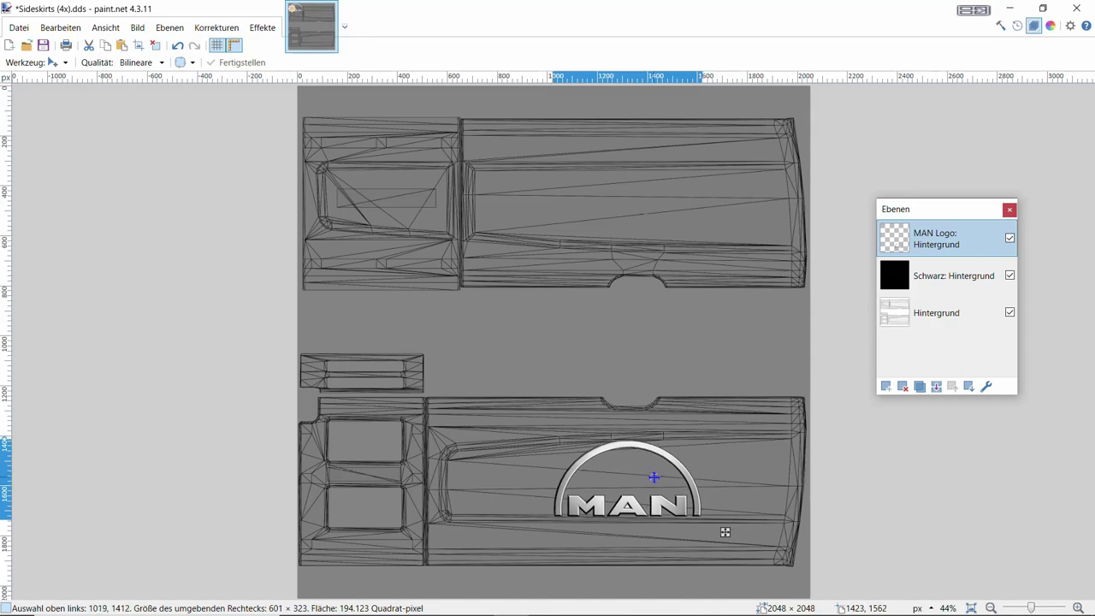
drag(653, 477, 676, 479)
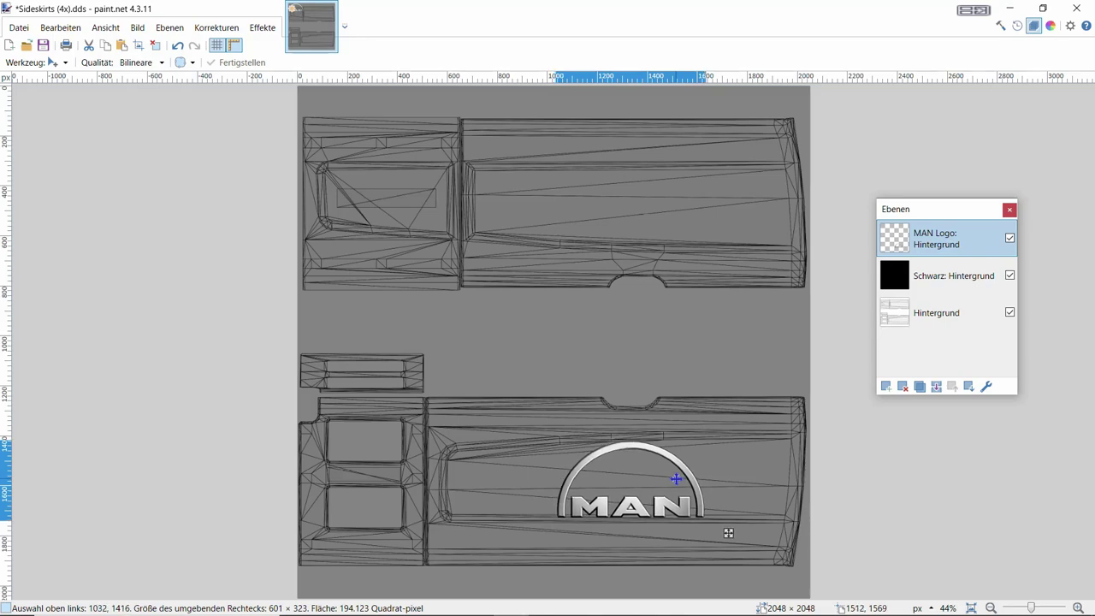
drag(675, 479, 675, 479)
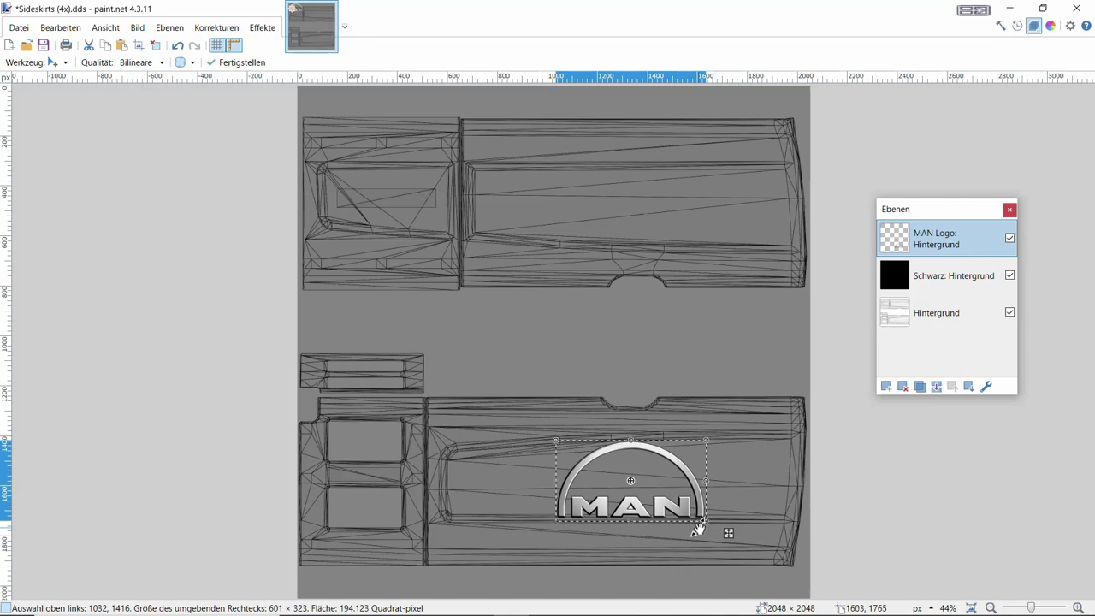
Duplicate the MAN logo layer, rotate the copy about 180°, place it on the upper sideskirt at about 1070, 291, and choose Rectangle Select.
click(169, 27)
click(214, 80)
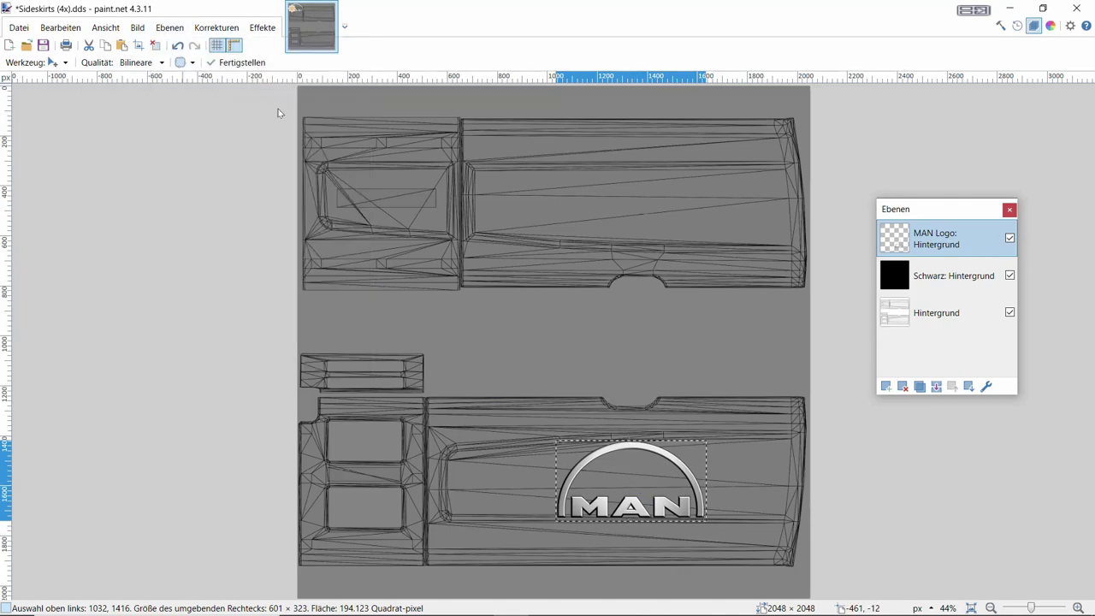
drag(728, 532, 537, 152)
drag(540, 148, 545, 146)
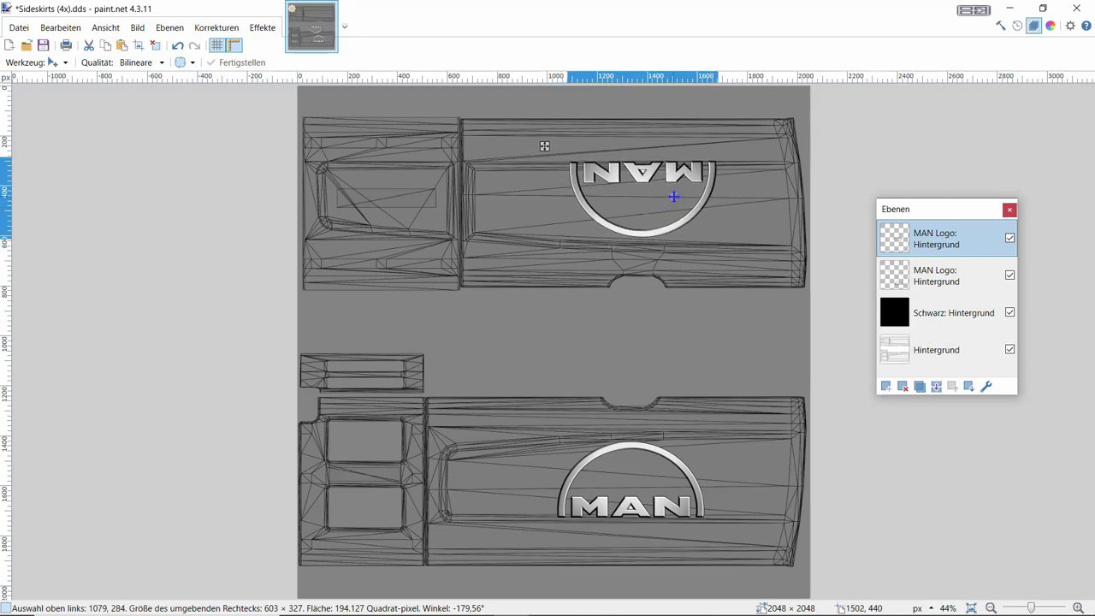
drag(673, 196, 674, 199)
drag(543, 149, 544, 147)
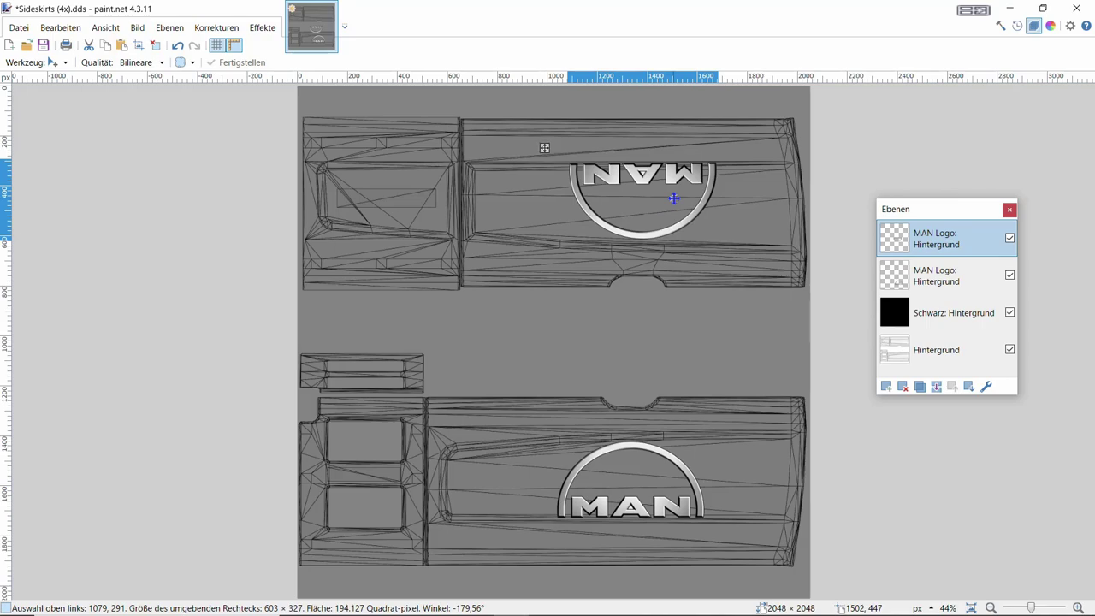
drag(544, 147, 542, 147)
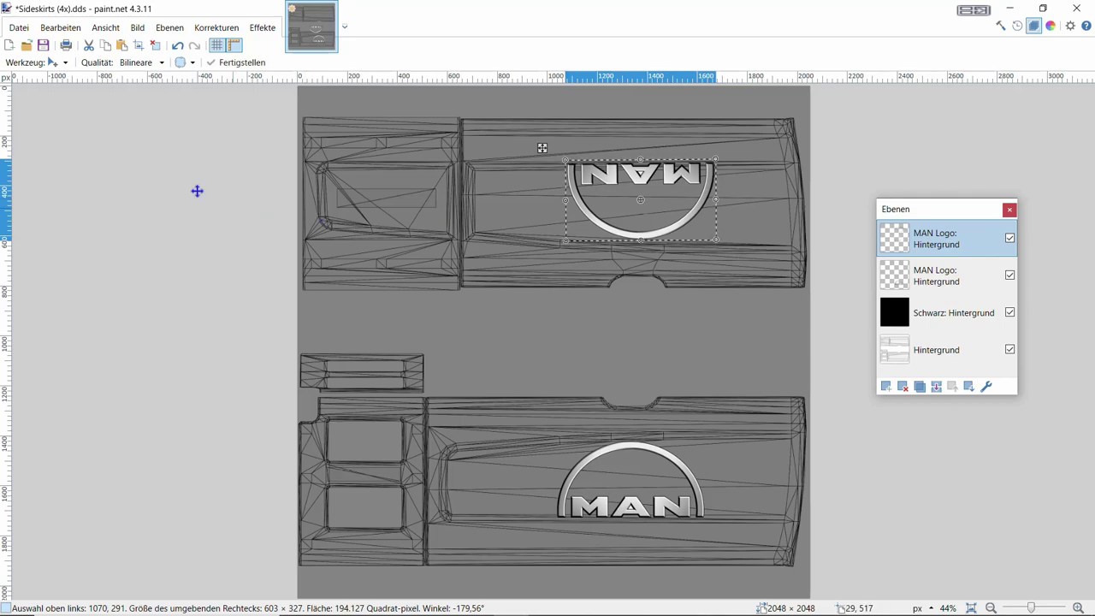
click(17, 65)
click(31, 79)
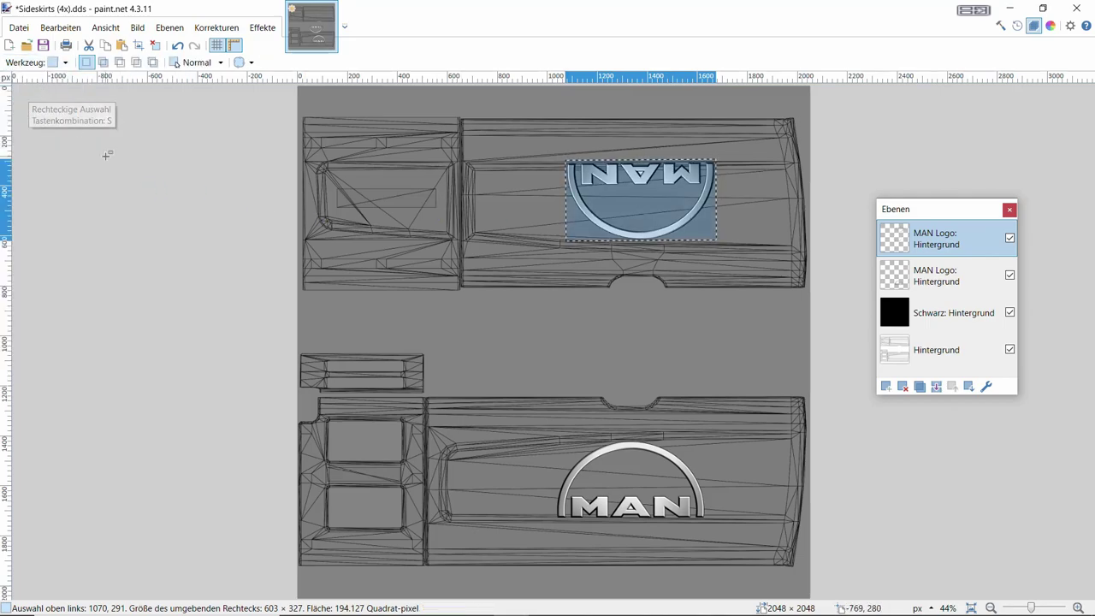
Restore the black Schwarz layer's opacity to 255 and hide the Hintergrund template layer.
double_click(936, 313)
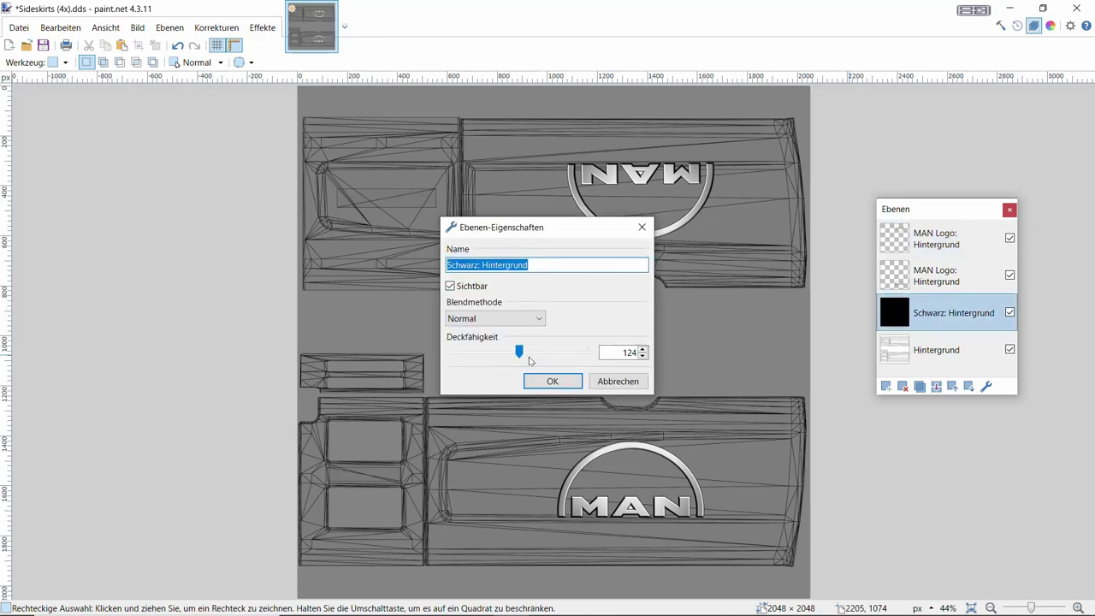
drag(517, 350, 605, 353)
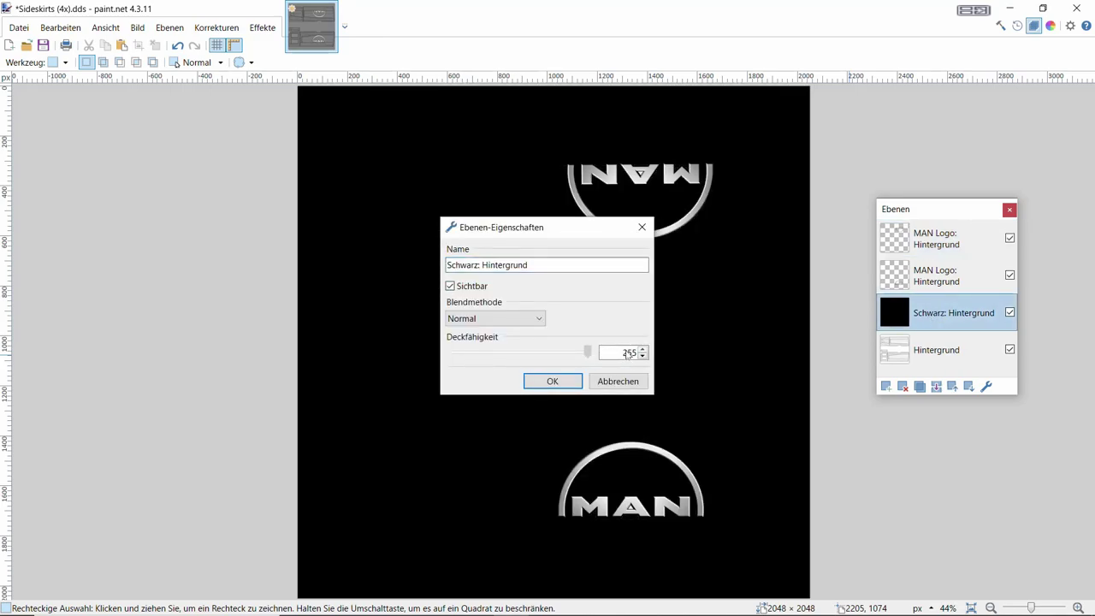
click(555, 382)
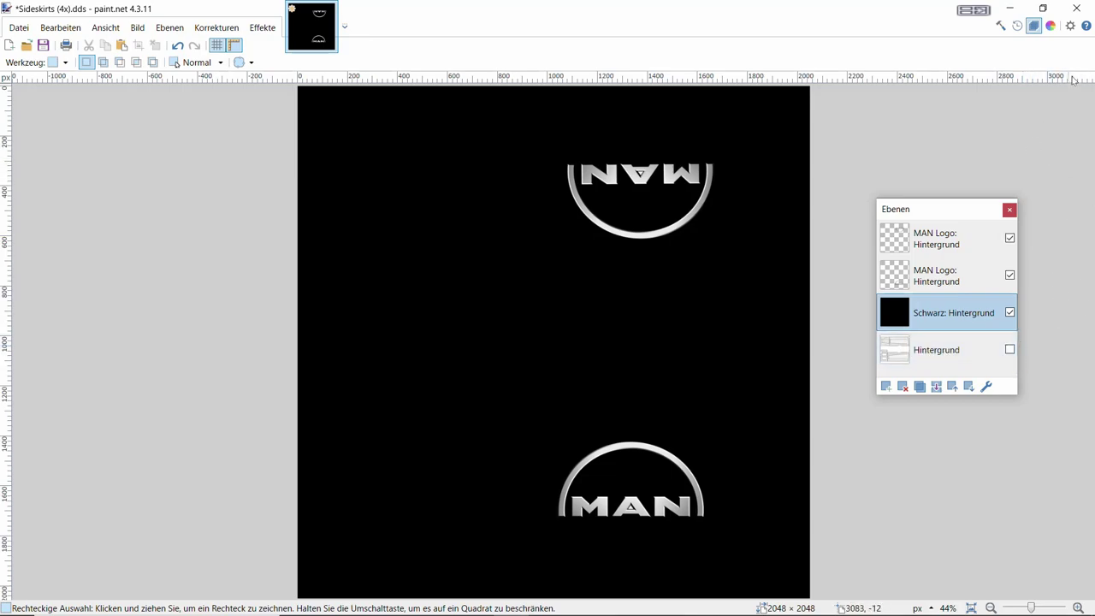
Close the image and save it over Sideskirts (4x).dds as a flattened DDS in BC2 (Linear, DXT3) format.
click(1077, 9)
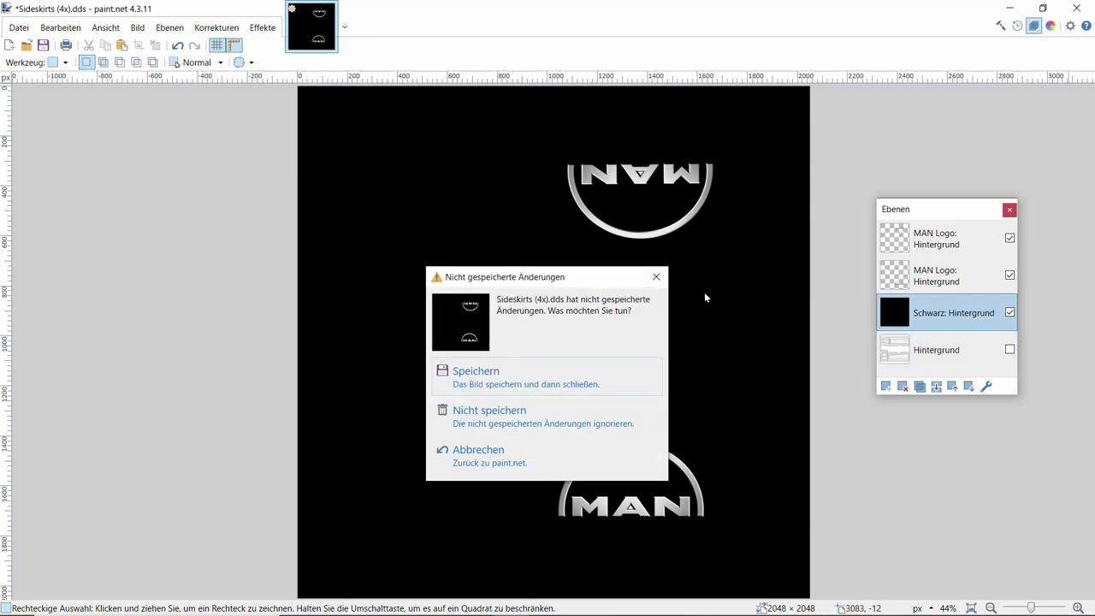
click(519, 383)
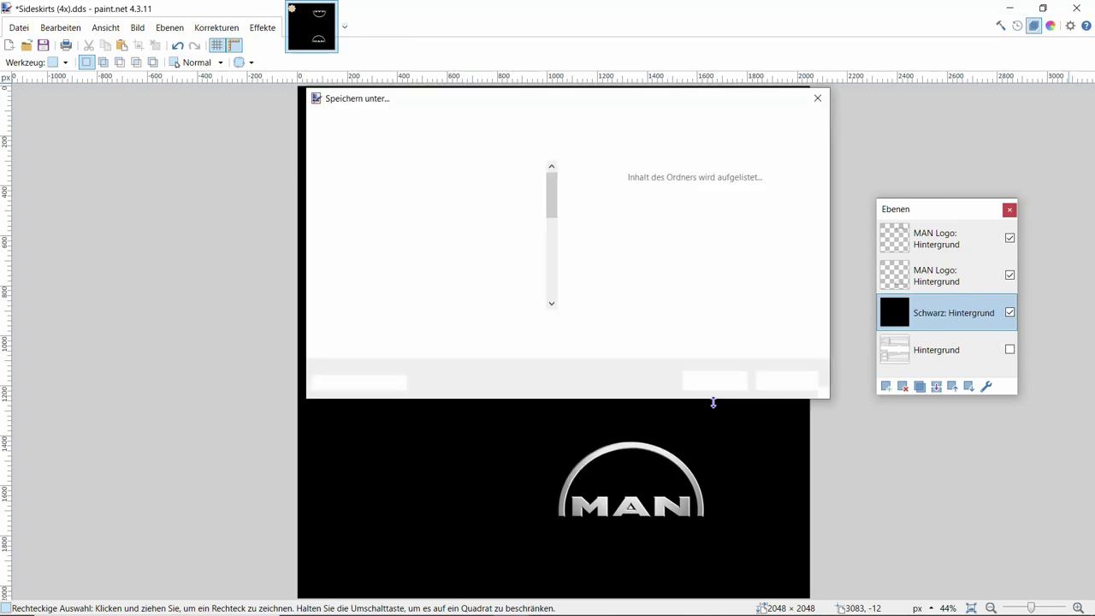
click(817, 343)
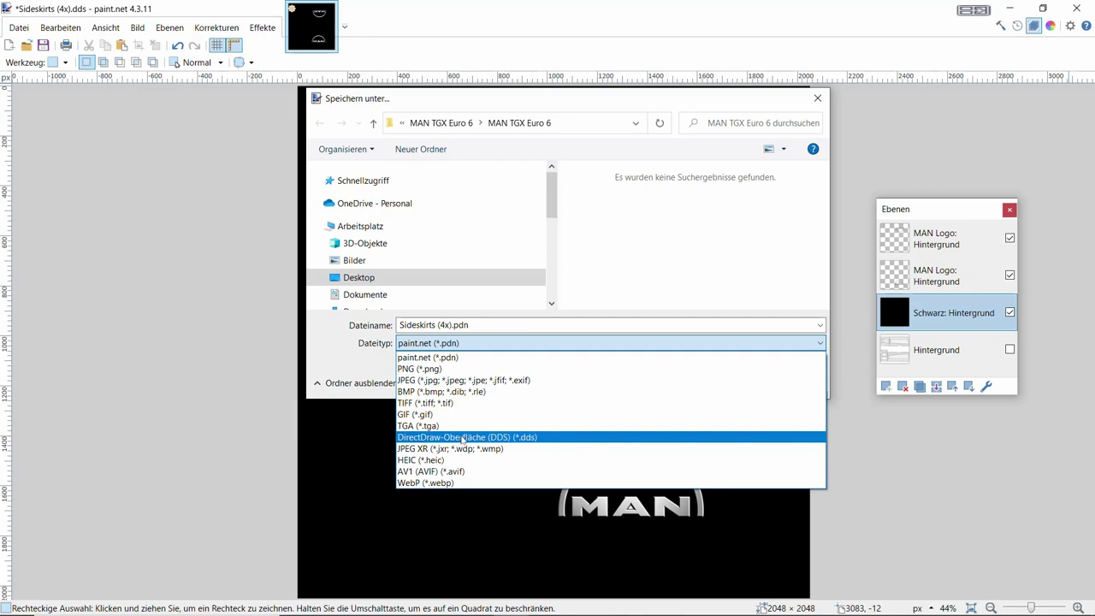
click(462, 437)
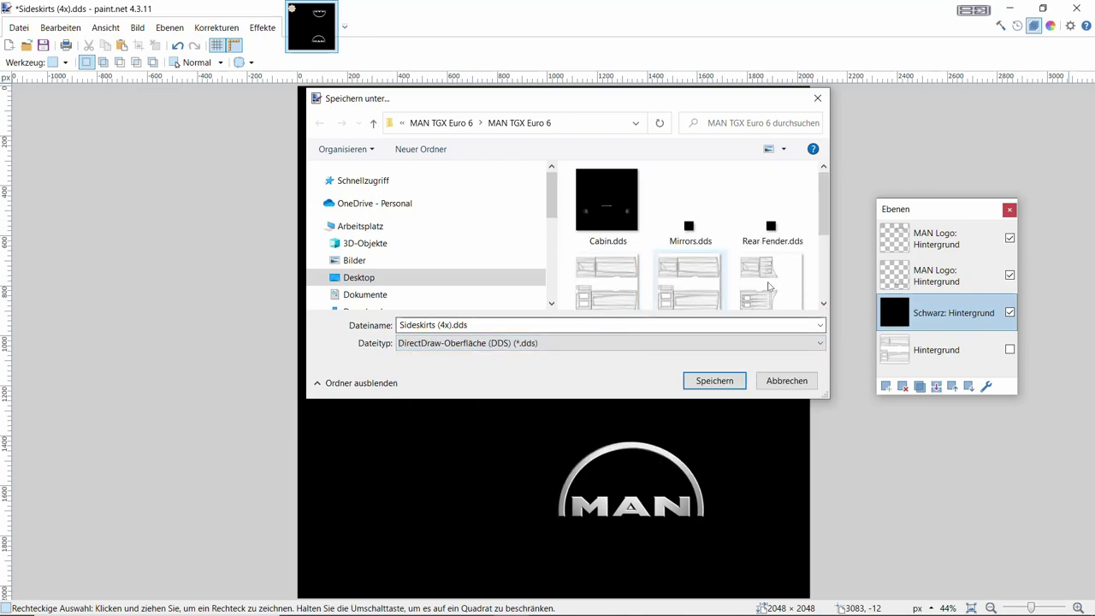
drag(827, 215, 828, 240)
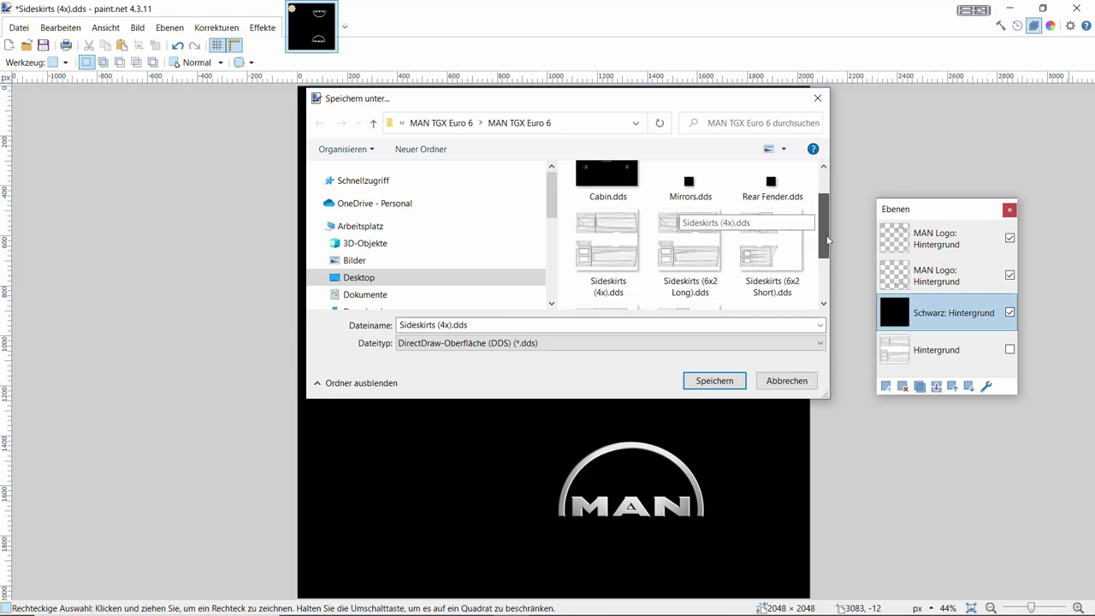
click(625, 285)
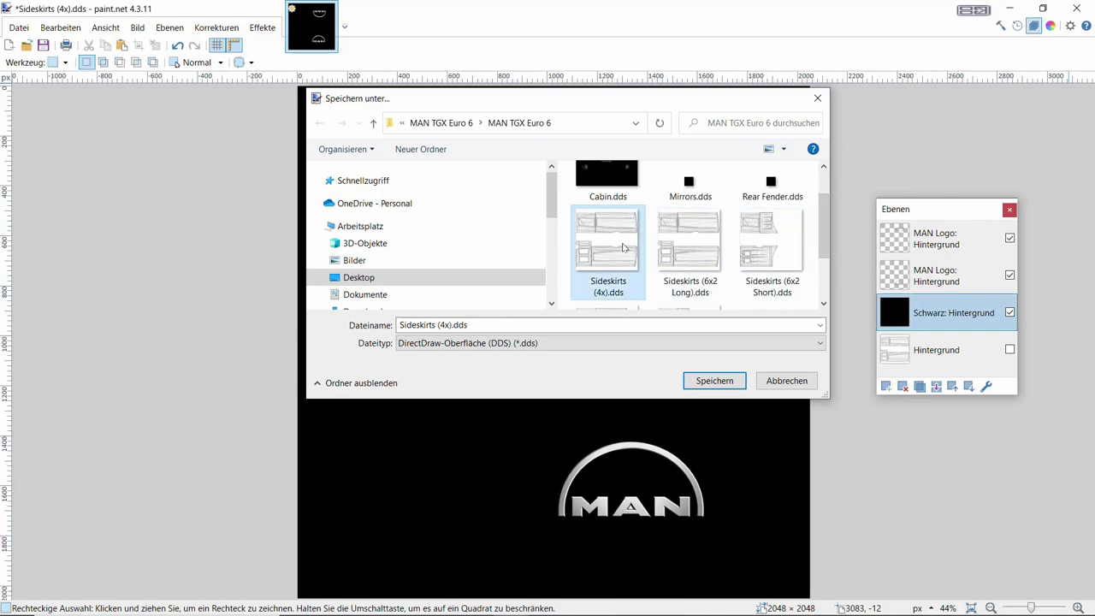
click(709, 384)
click(578, 318)
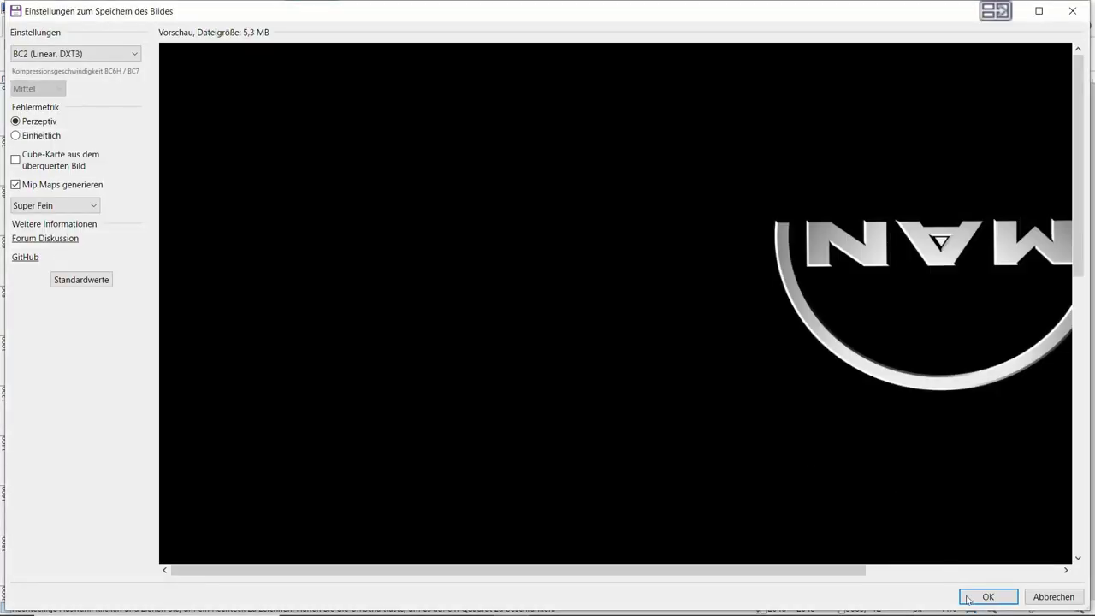
click(969, 597)
click(525, 351)
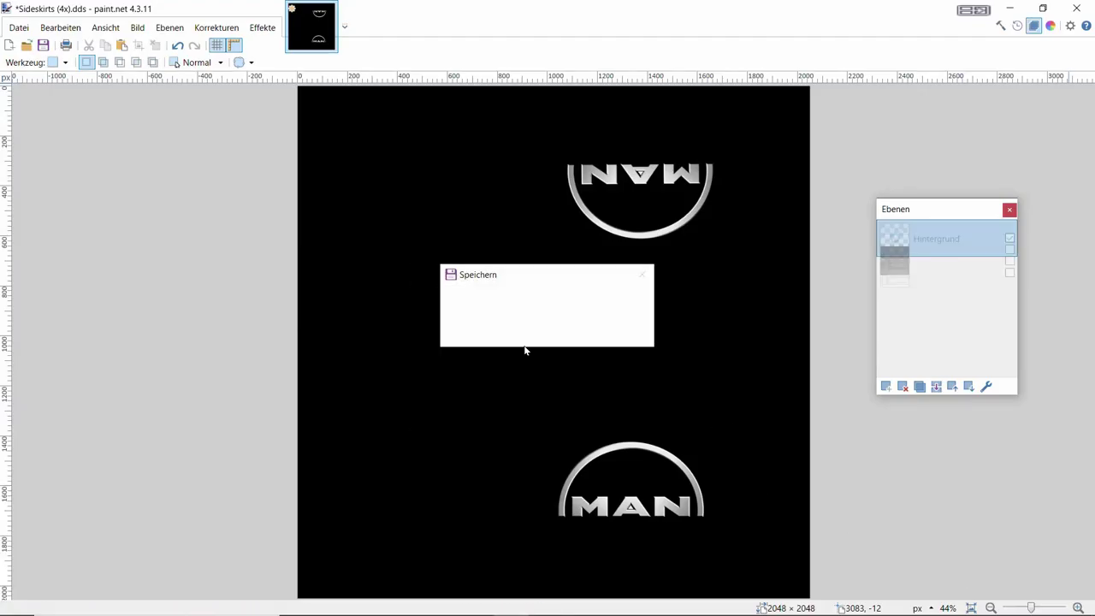
Open Sideskirts (6x2 Long).dds from the paint job folder and import Schwarz.png from the desktop's MAN TGX Euro 6 folder as a new layer.
key(alt+Tab)
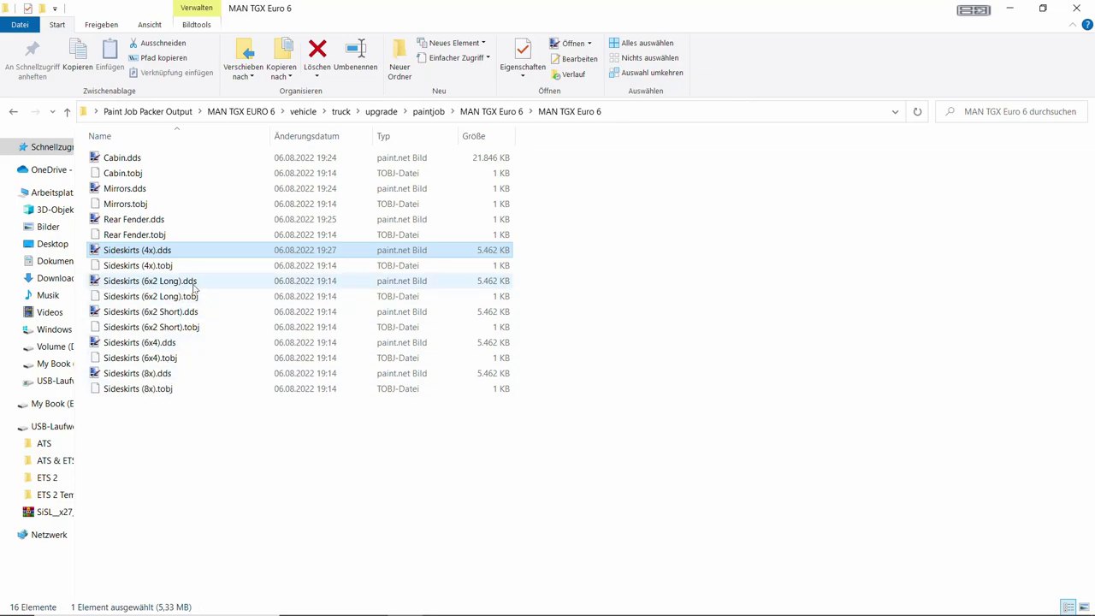
mouse_move(183, 288)
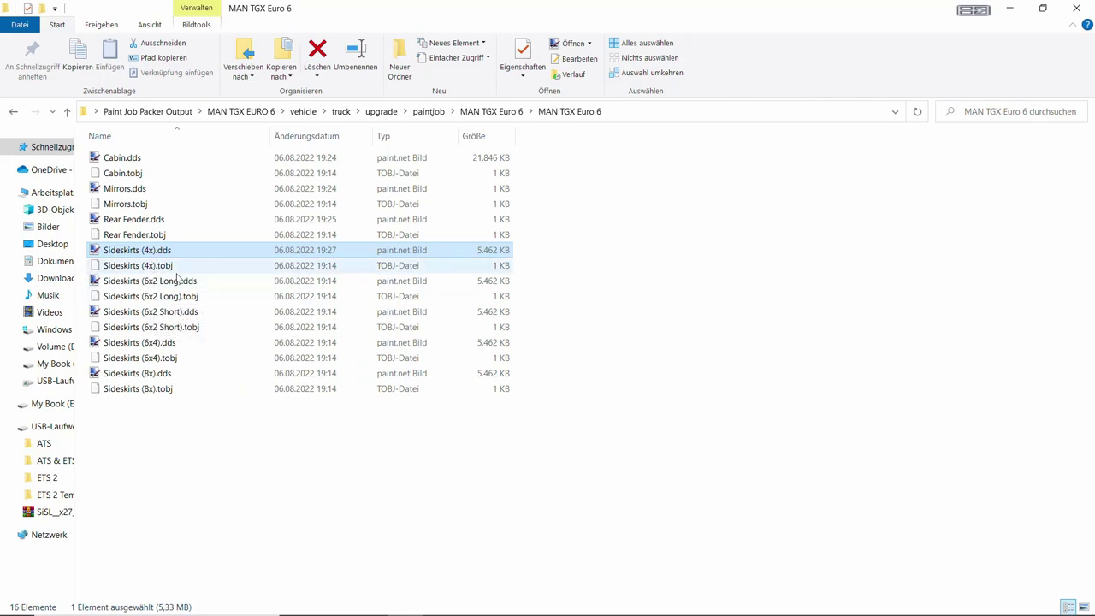
double_click(146, 284)
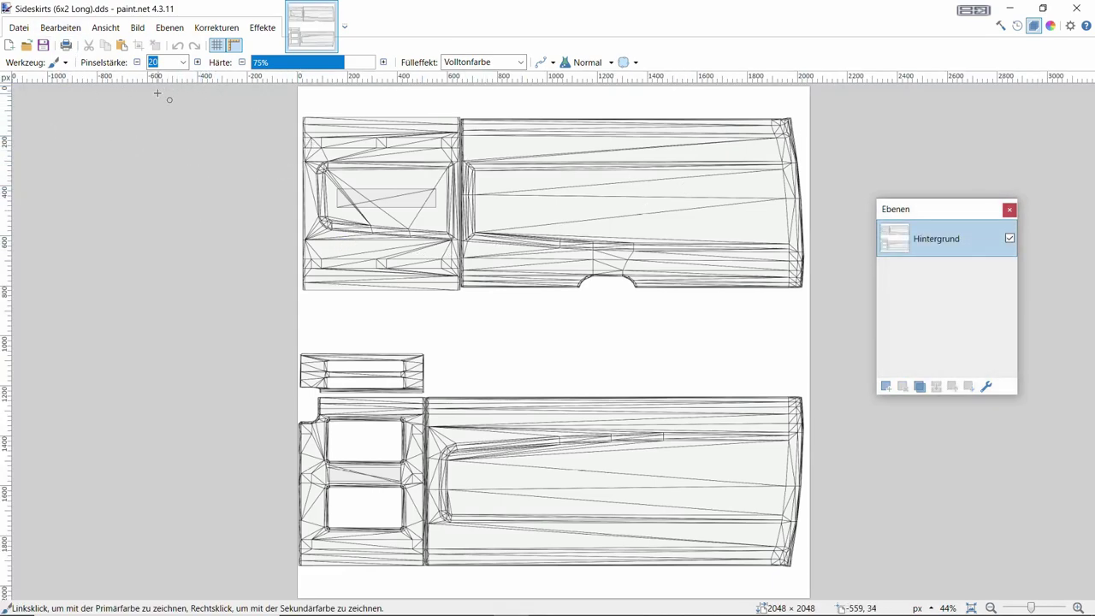
click(170, 28)
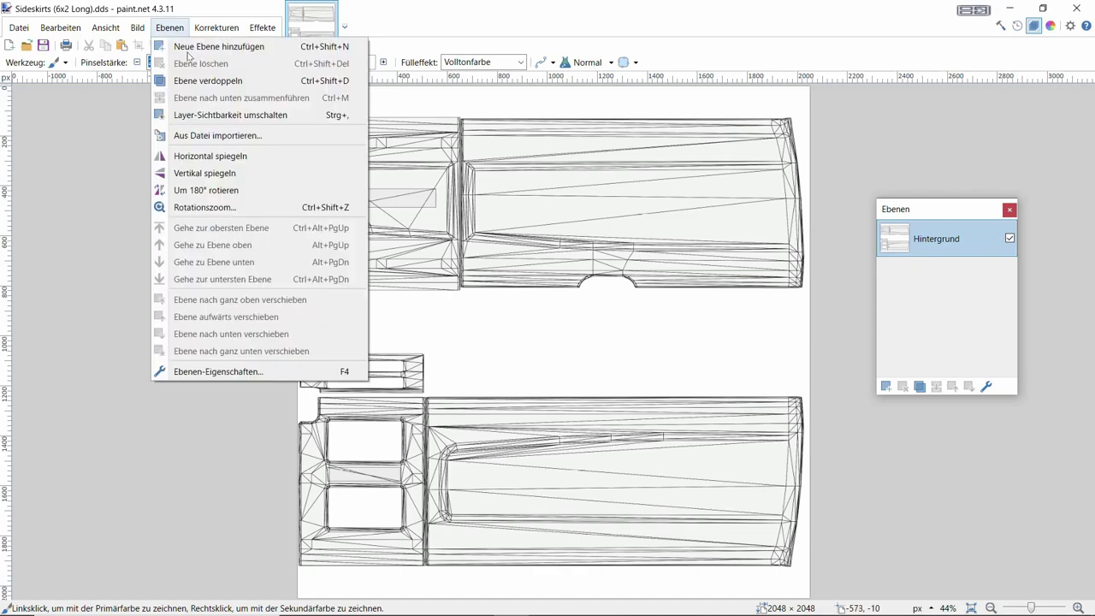
click(220, 135)
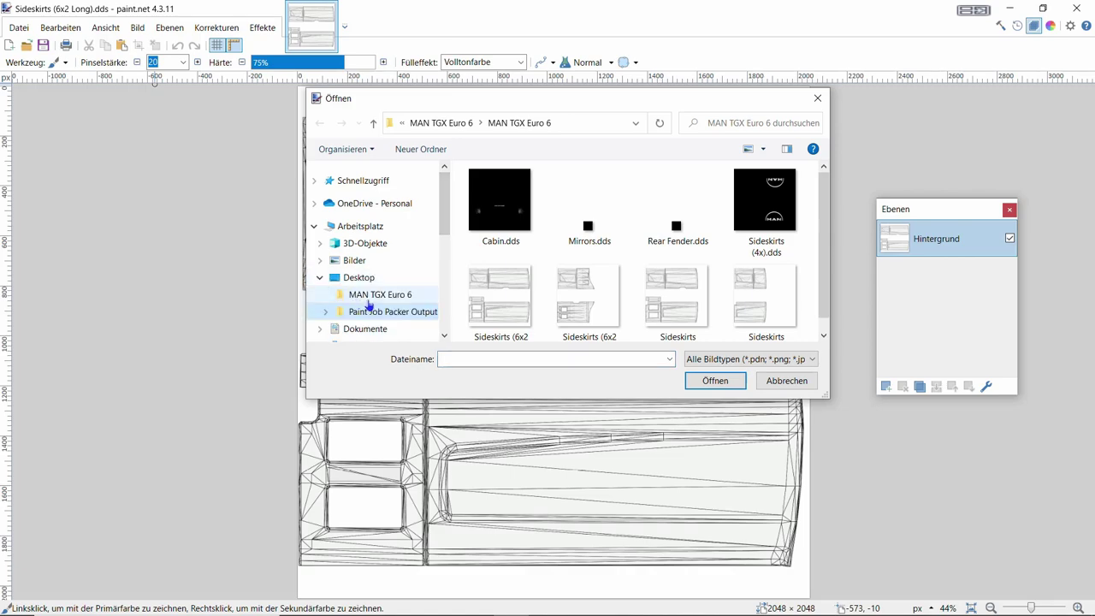
click(355, 295)
click(513, 303)
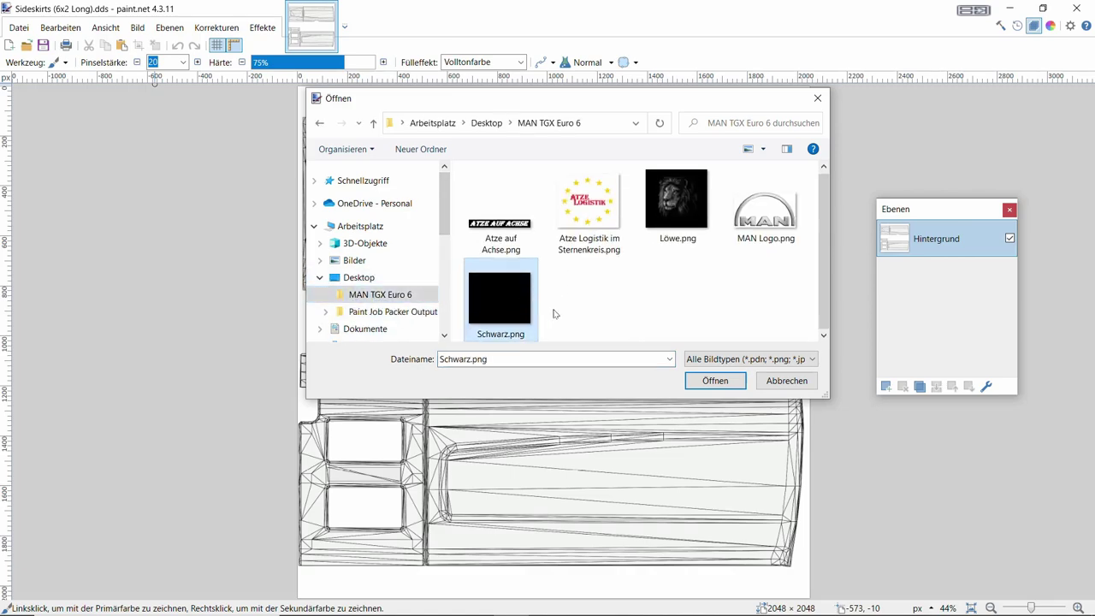
click(712, 380)
Stretch the imported black image over the whole 6x2 Long sideskirt template and clear the selection with Rectangle Select active.
drag(329, 111, 921, 568)
click(35, 62)
click(34, 62)
key(ctrl+d)
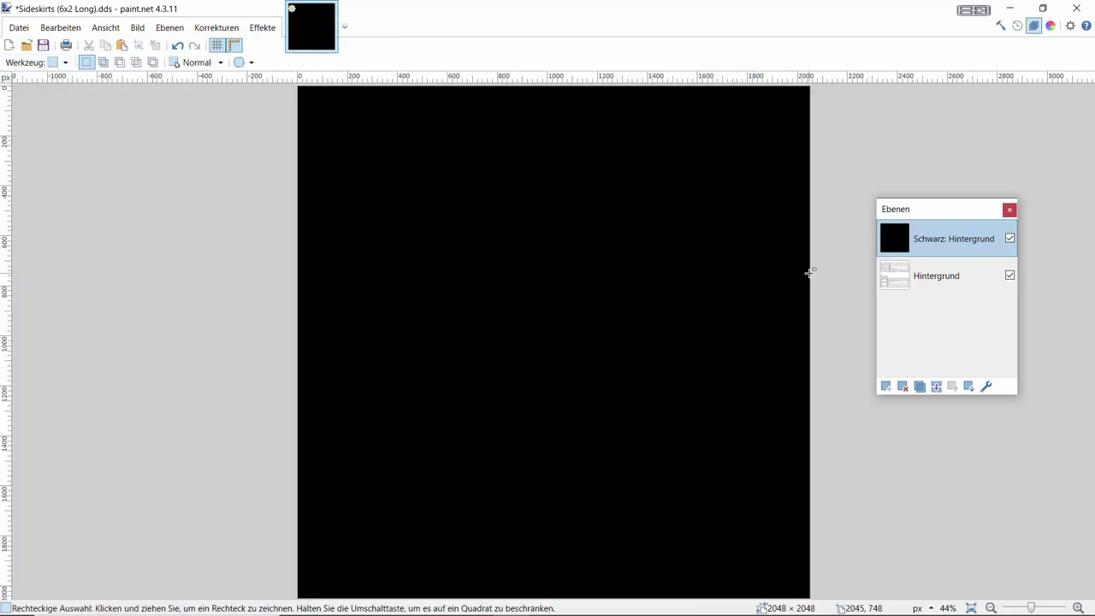
Lower the Schwarz layer's opacity to 131 and toggle its visibility to check the sideskirt template beneath.
double_click(958, 239)
drag(590, 352, 524, 351)
click(548, 380)
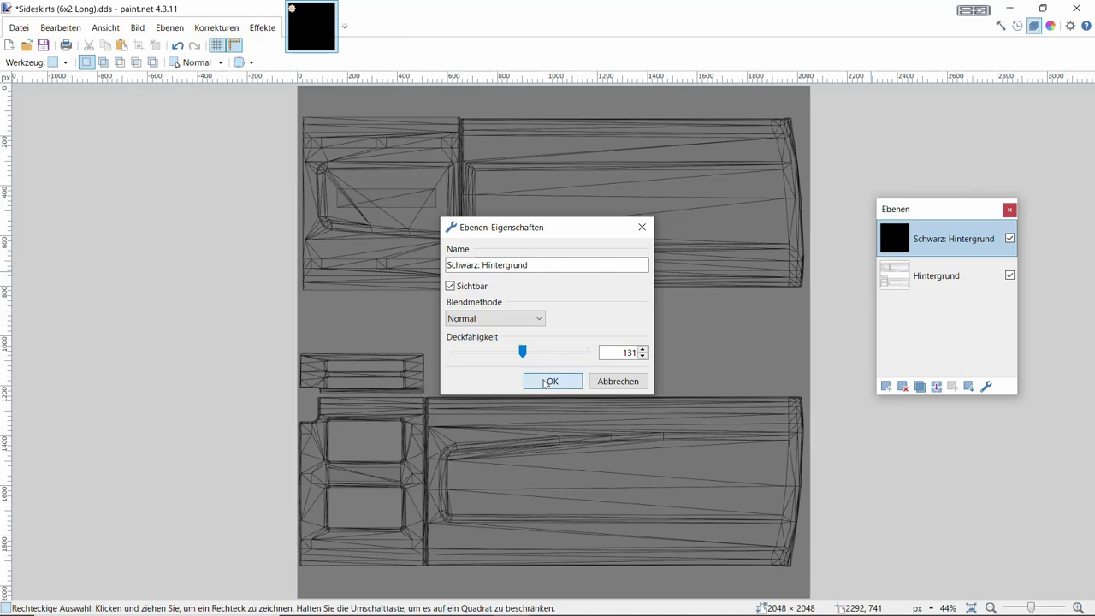
click(1010, 239)
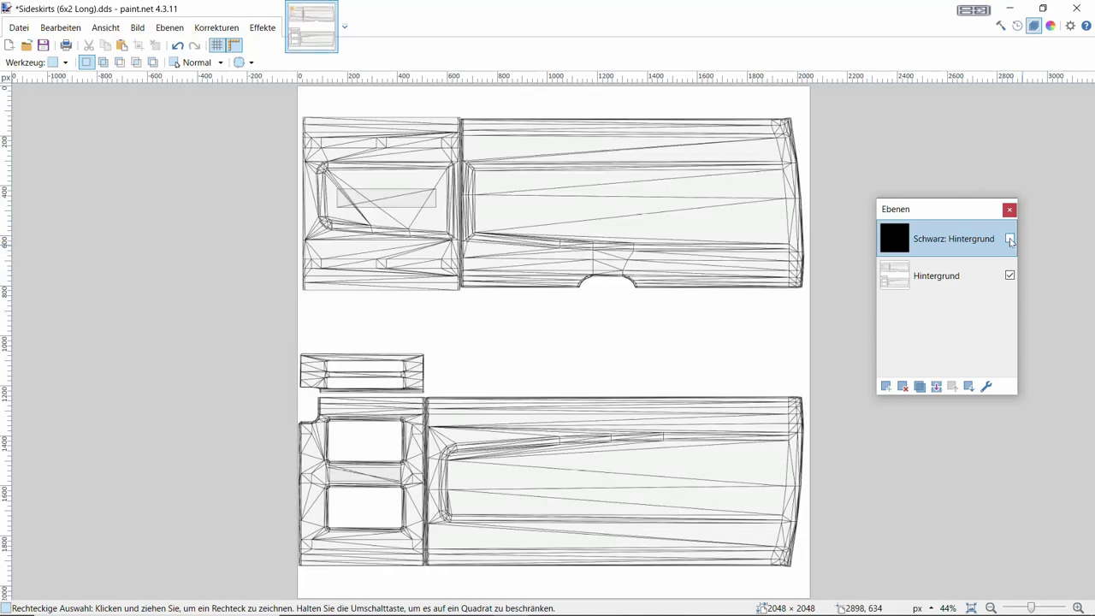
click(1010, 238)
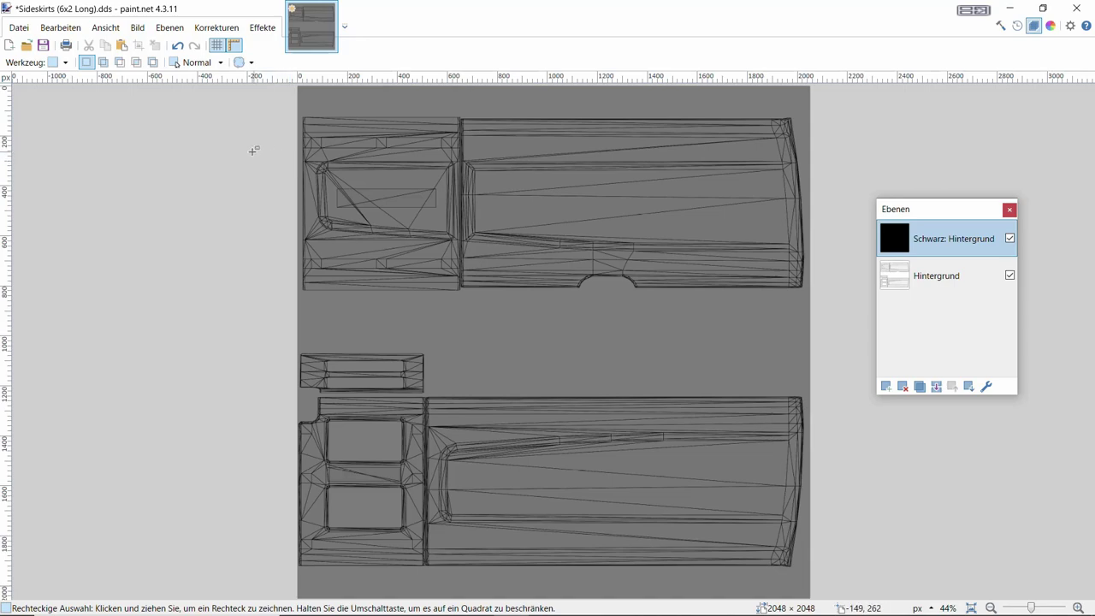
Import Löwe.png from the desktop's MAN TGX Euro 6 folder as a new layer.
click(169, 27)
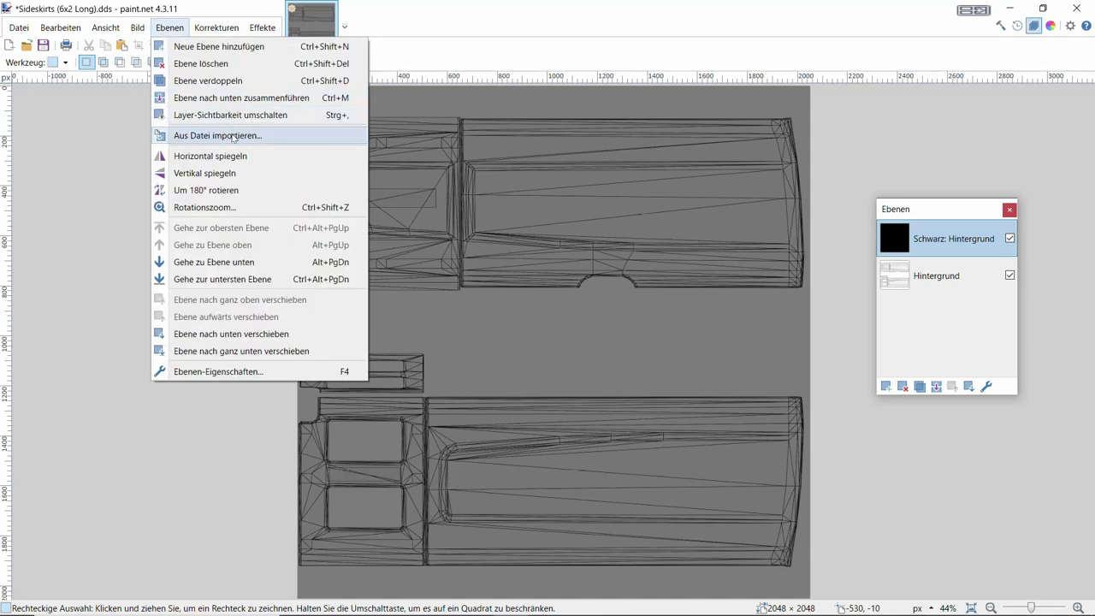
click(232, 136)
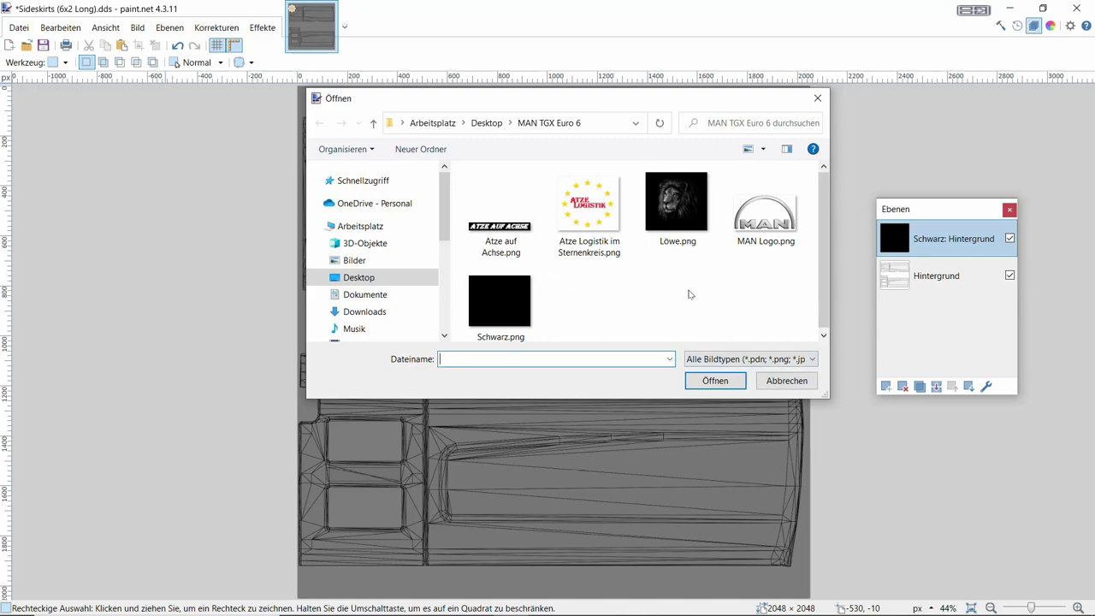
click(663, 200)
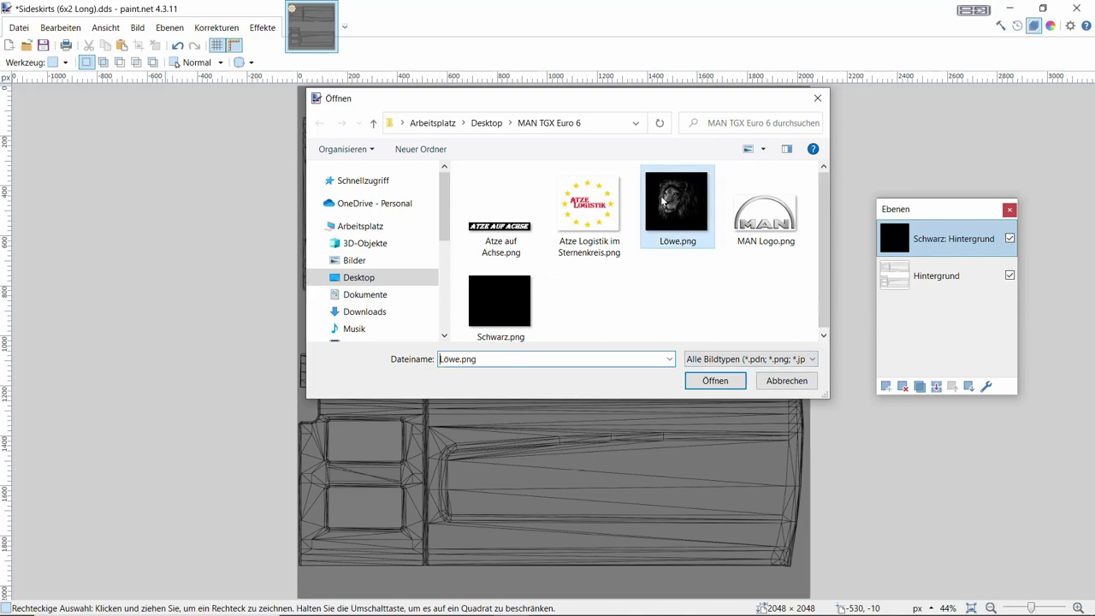
click(725, 382)
Move the lion image onto the lower sideskirt and scale its frame to about 879 × 653 px.
drag(356, 146, 600, 474)
drag(674, 425, 717, 411)
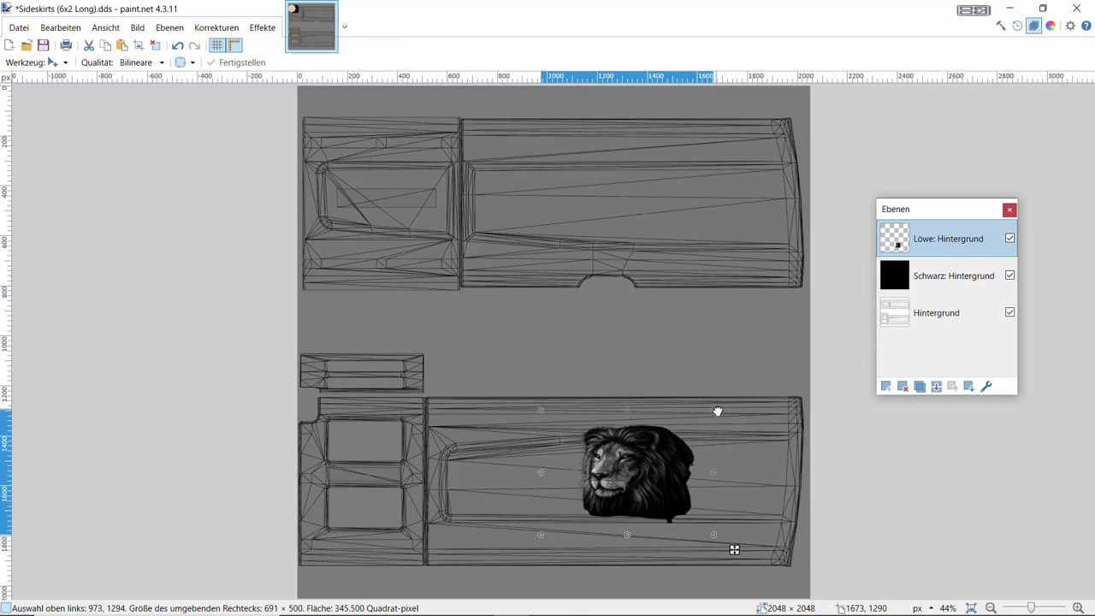
drag(713, 538, 726, 552)
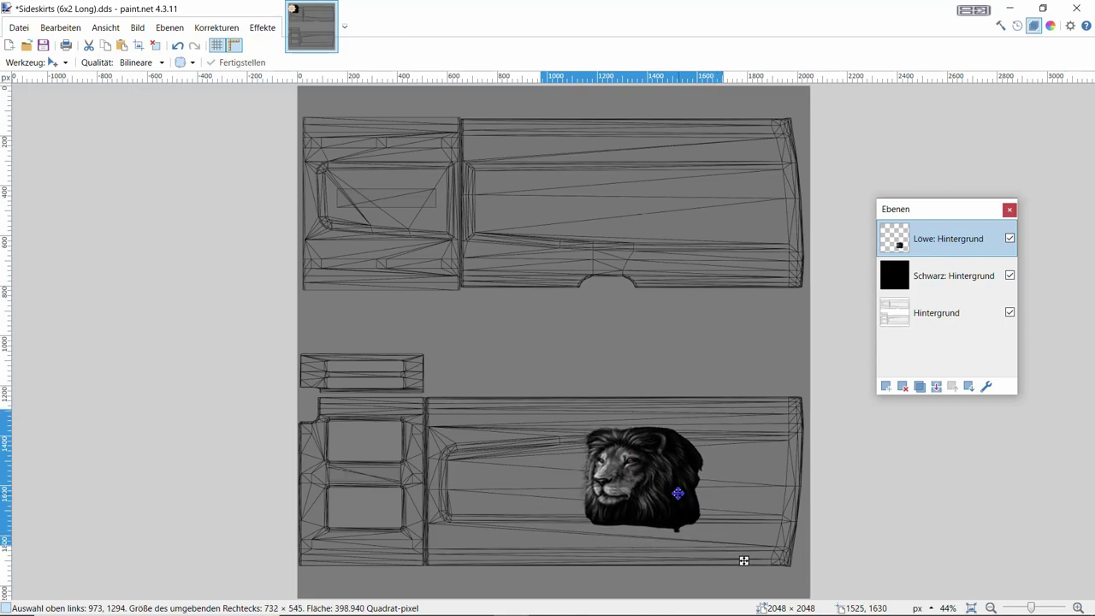
drag(719, 411, 744, 401)
drag(690, 478, 674, 476)
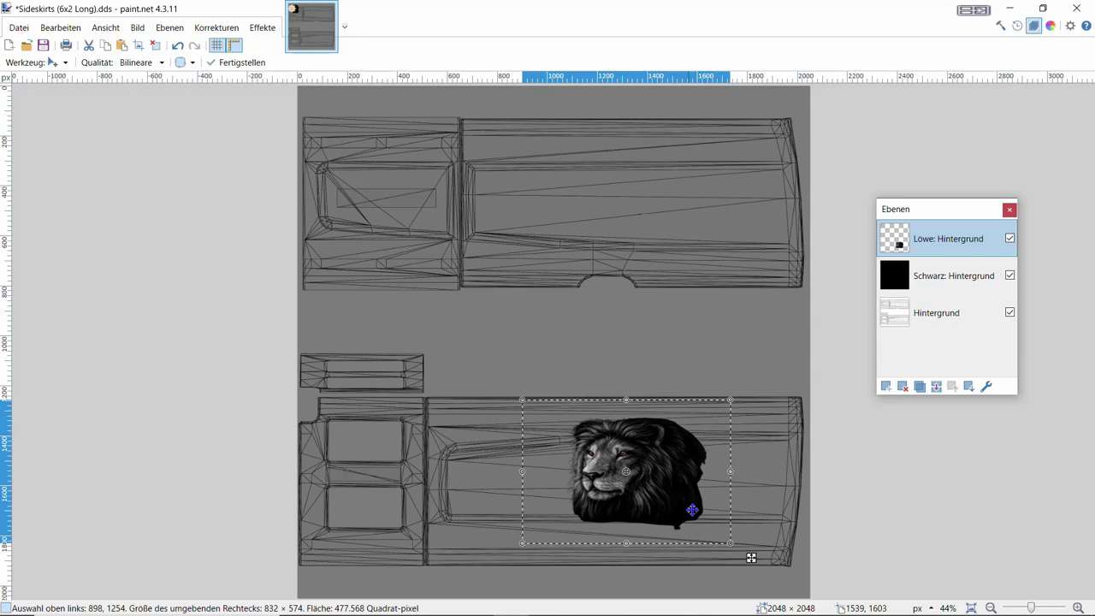
drag(732, 547, 744, 550)
drag(635, 553, 631, 565)
drag(634, 402, 633, 395)
key(Return)
mouse_move(655, 471)
mouse_down()
mouse_move(655, 460)
mouse_move(646, 469)
mouse_up()
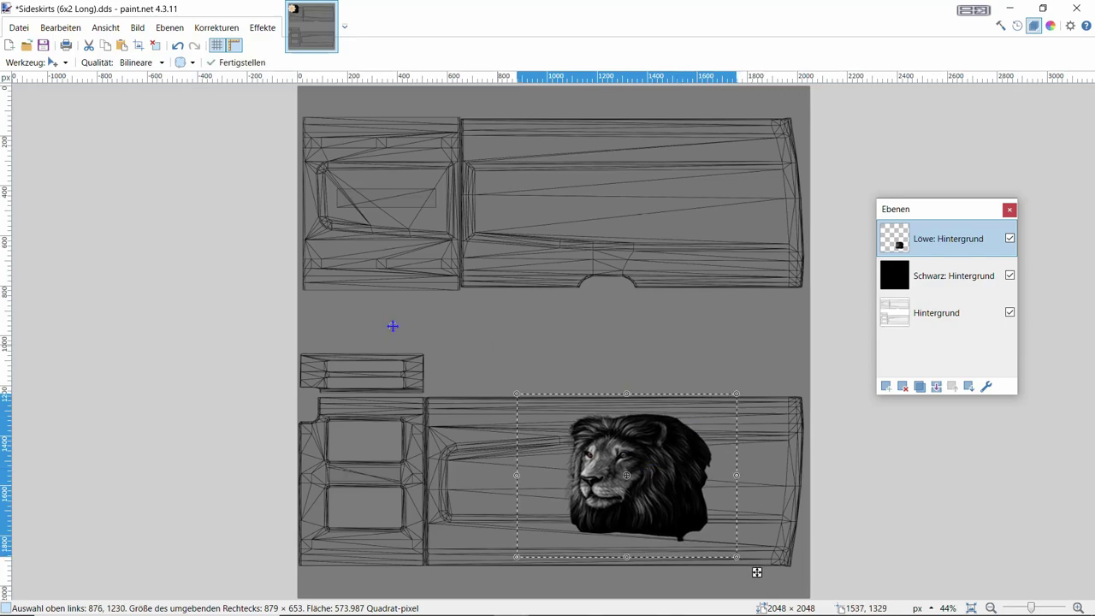
Duplicate the lion layer, flip the copy vertically and move it onto the upper sideskirt.
click(169, 27)
click(215, 79)
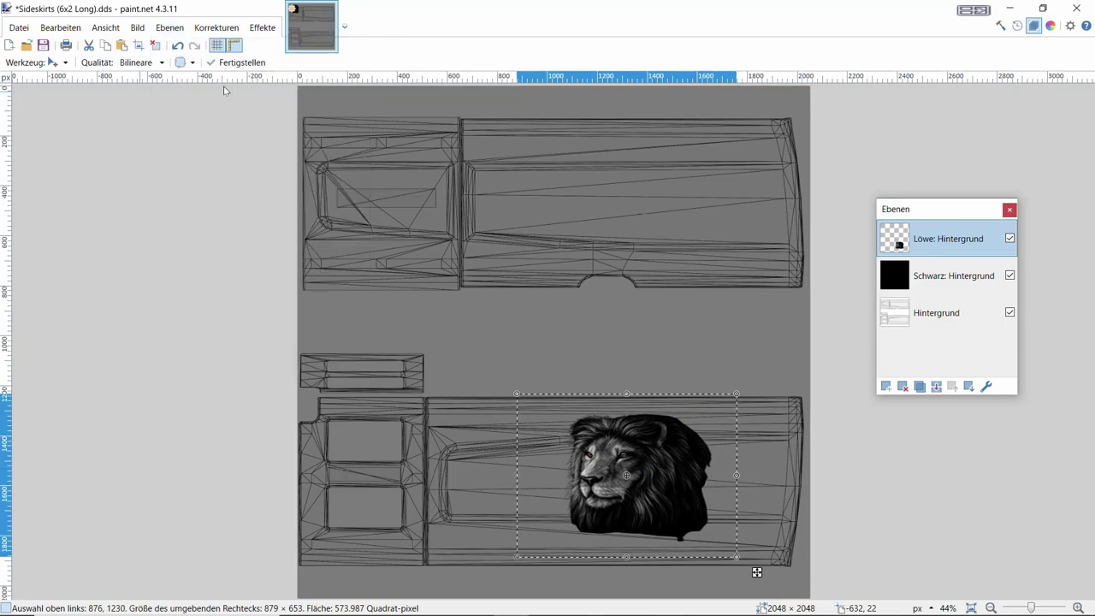
mouse_move(736, 567)
mouse_down()
mouse_move(501, 496)
mouse_move(539, 590)
mouse_move(724, 579)
mouse_move(745, 544)
mouse_move(748, 567)
mouse_up()
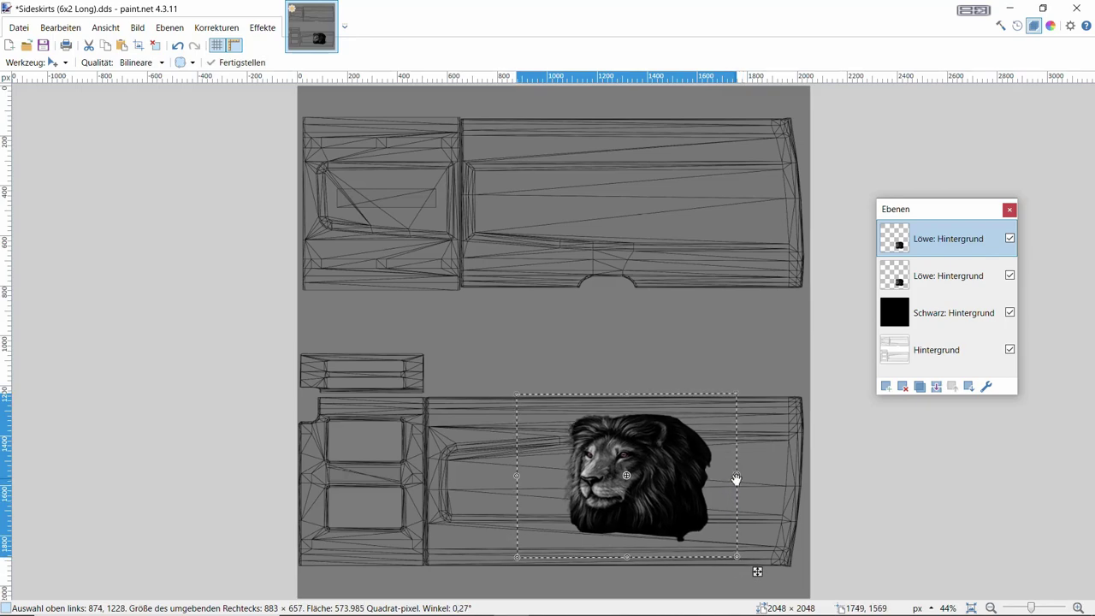
drag(628, 558, 623, 226)
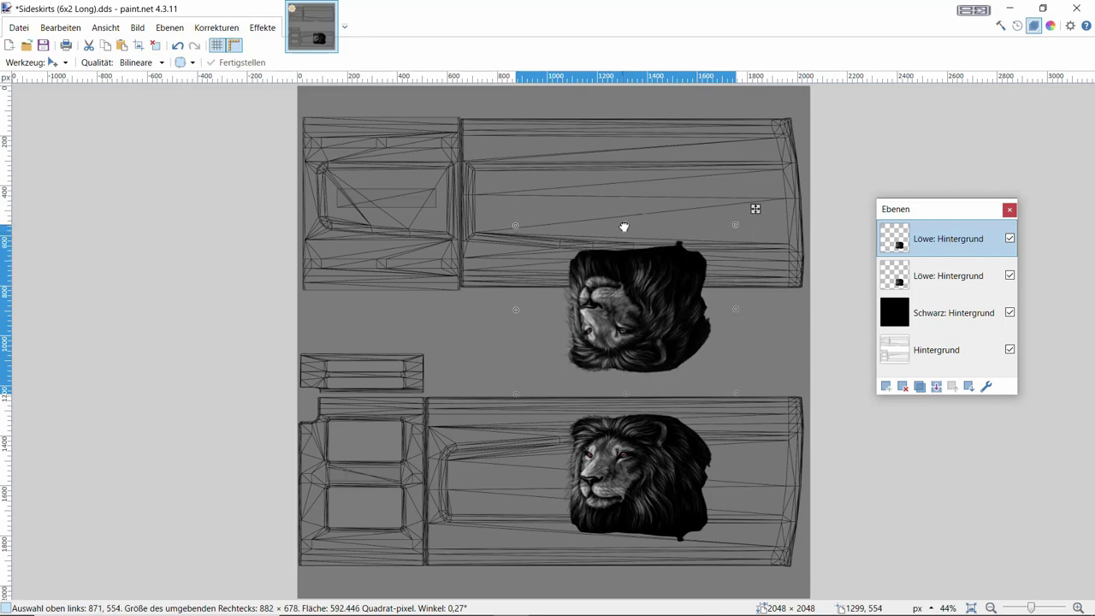
drag(655, 299, 687, 206)
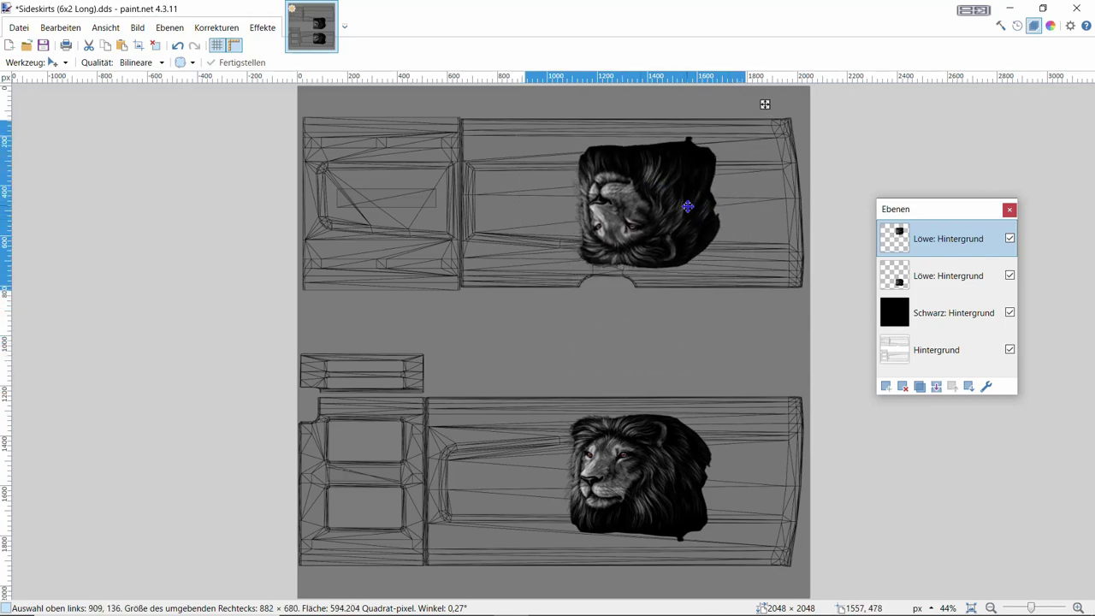
Adjust the flipped lion's size and position on the upper sideskirt to about 881 × 666 px.
click(694, 201)
drag(764, 104, 753, 369)
drag(681, 466, 698, 195)
drag(752, 104, 750, 106)
drag(706, 183, 702, 186)
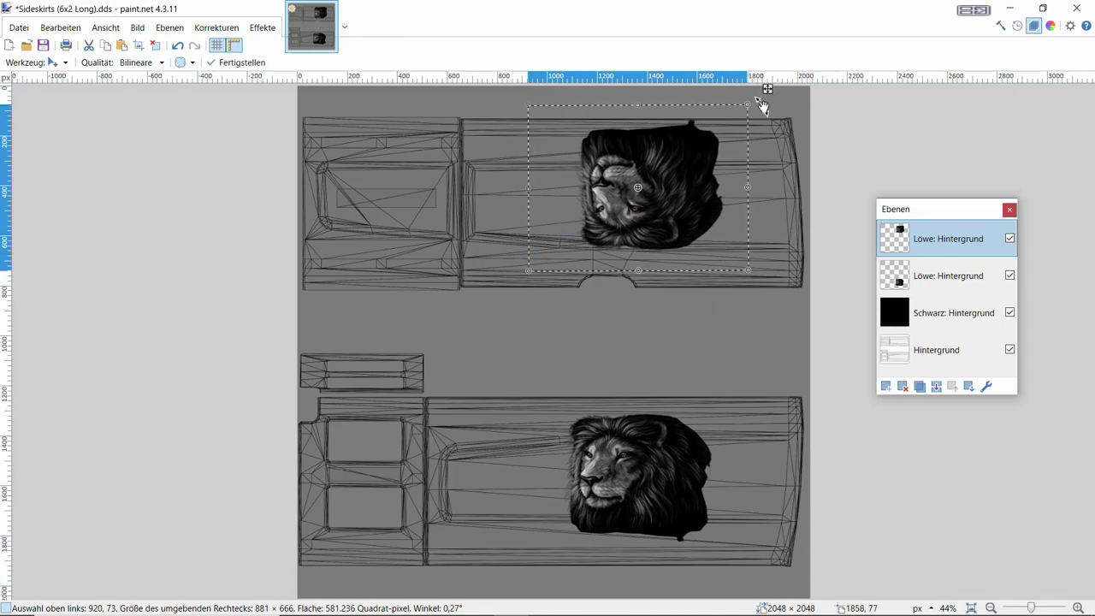
Rotate the flipped lion slightly to 1.56° and clear the selection with Rectangle Select active.
key(ctrl+d)
drag(757, 99, 752, 97)
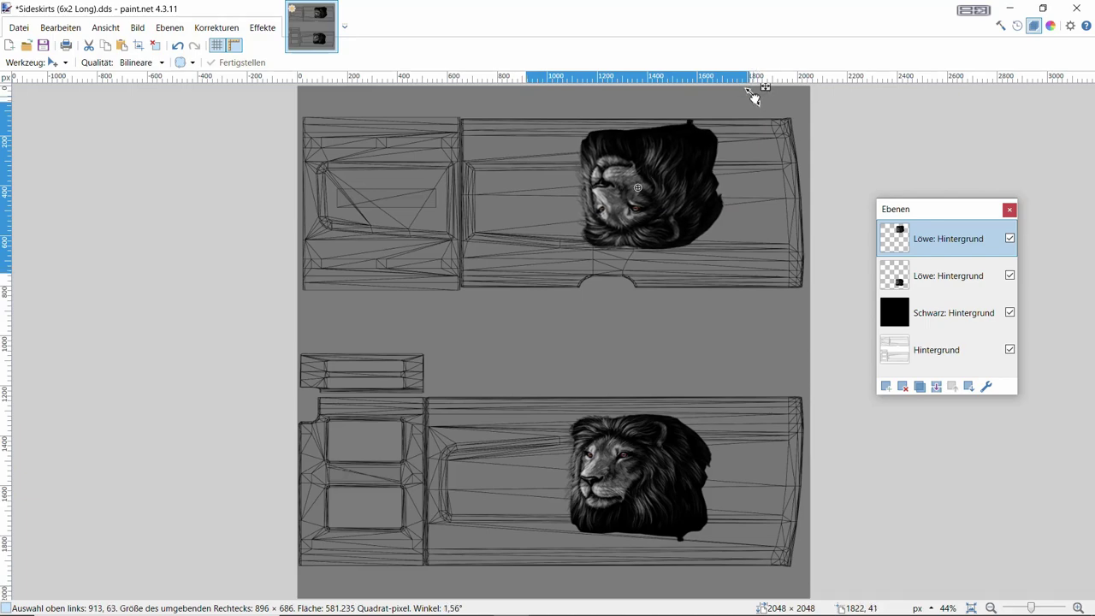
drag(753, 97, 752, 98)
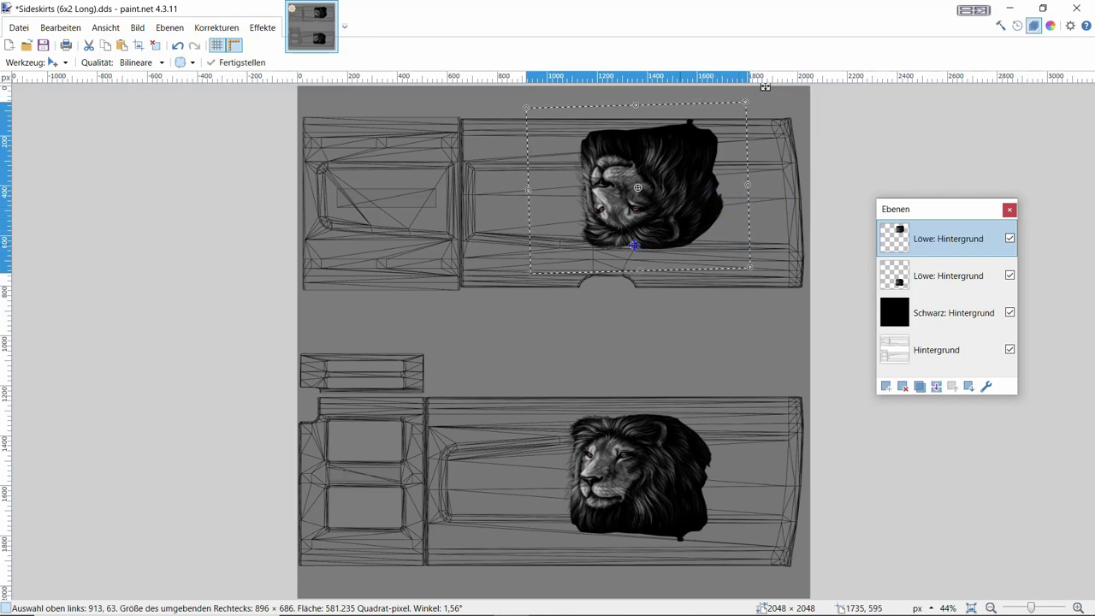
key(Return)
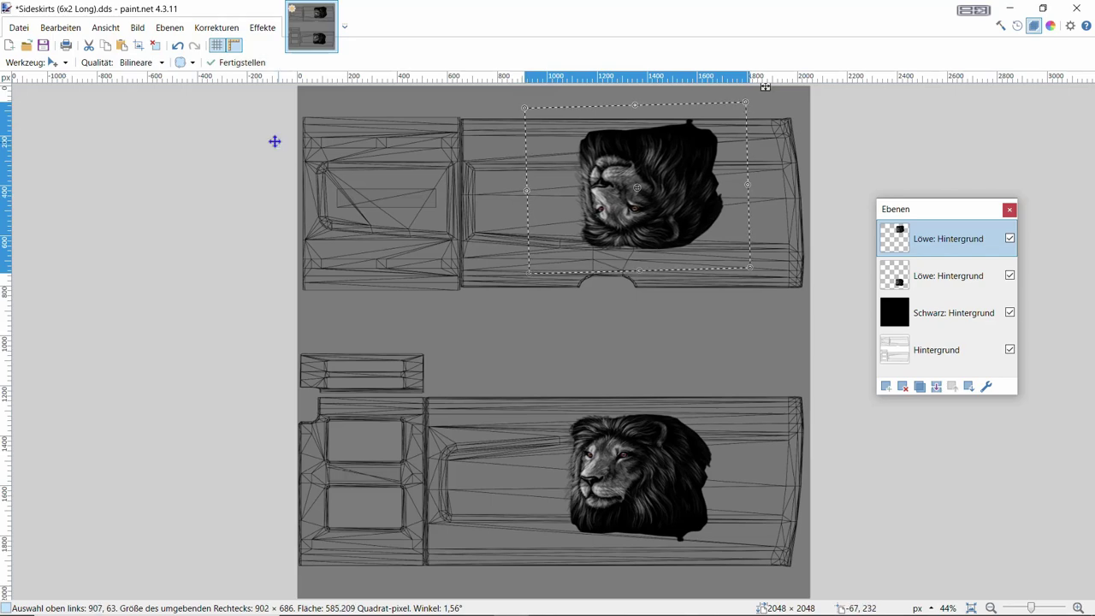
click(53, 62)
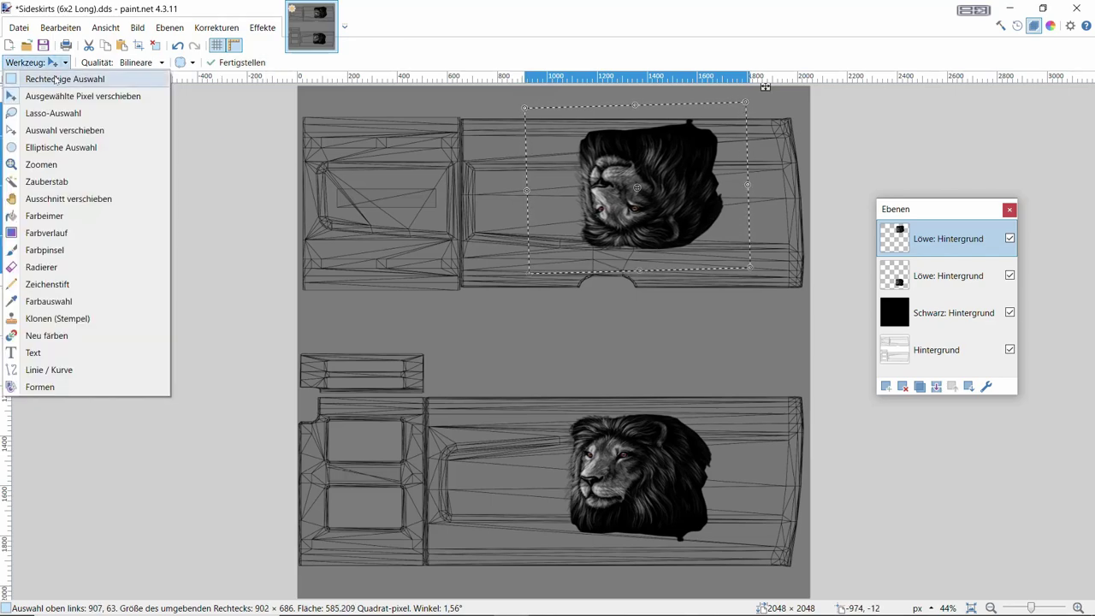
click(56, 79)
click(143, 161)
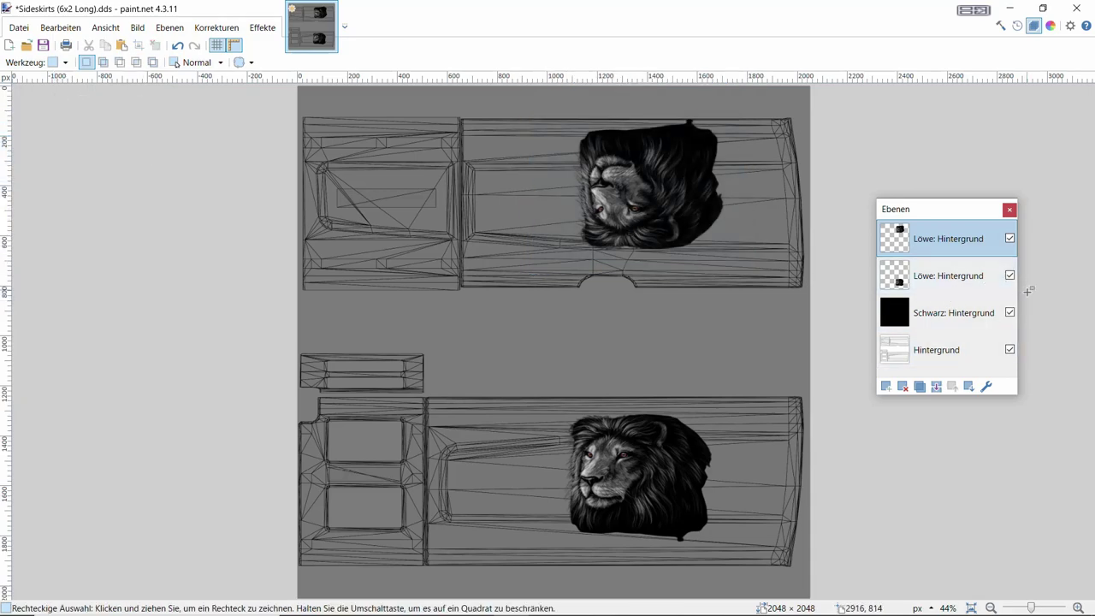
Restore the black Schwarz layer's opacity to 255, check the lions' placement against the template, and hide the Hintergrund layer.
double_click(914, 316)
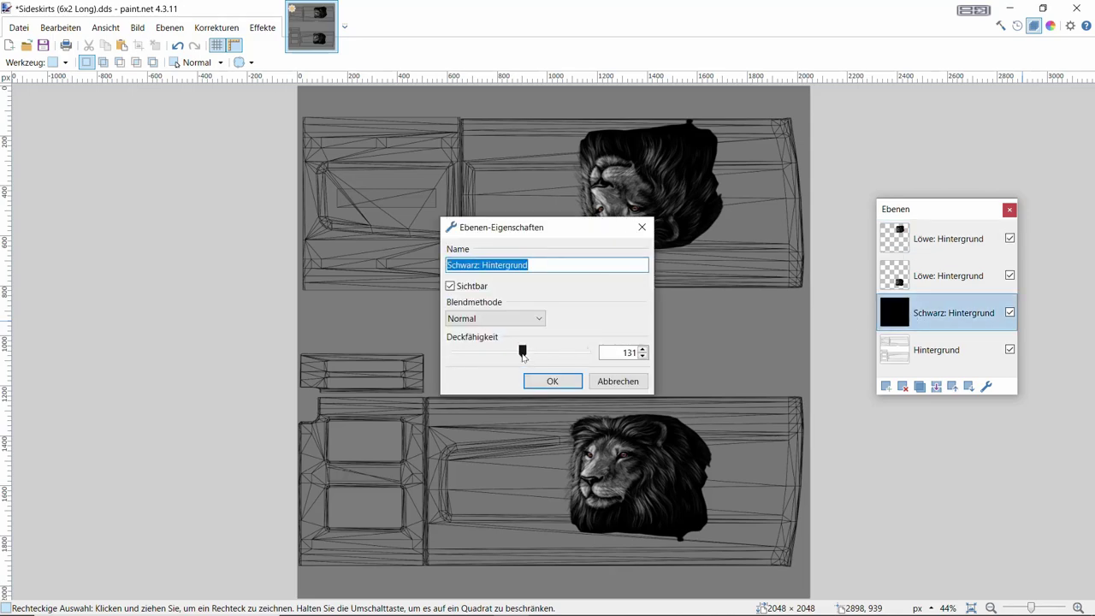
drag(523, 356, 601, 356)
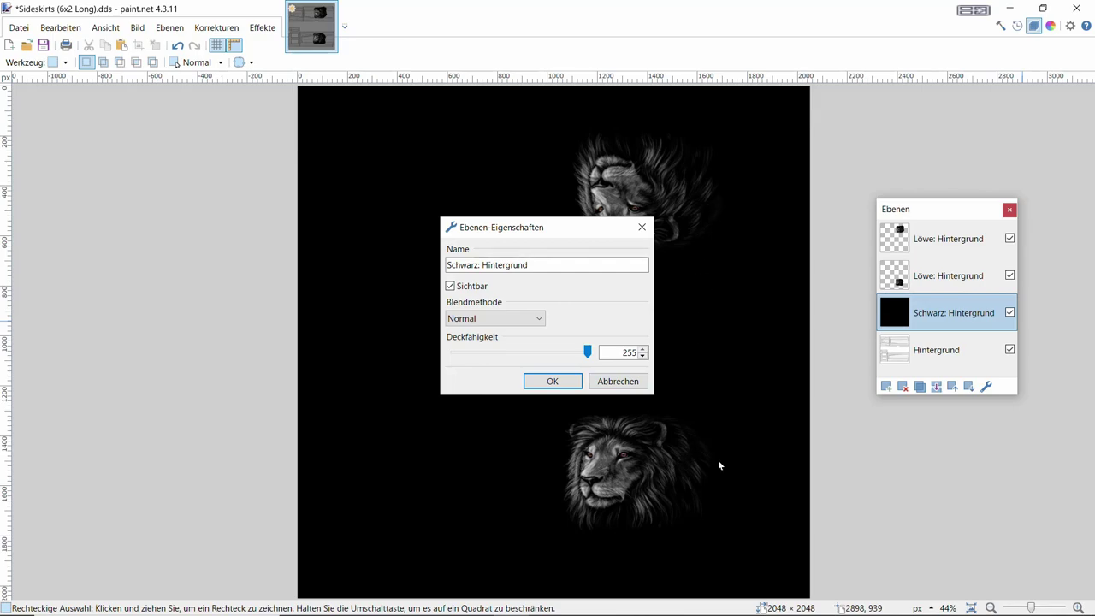
click(561, 386)
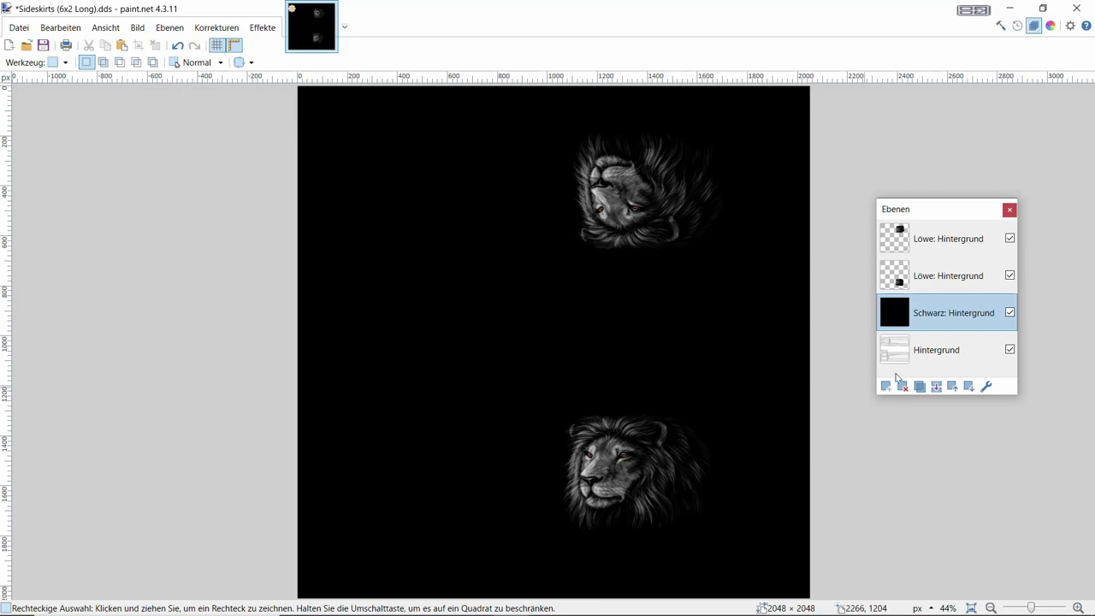
click(1010, 313)
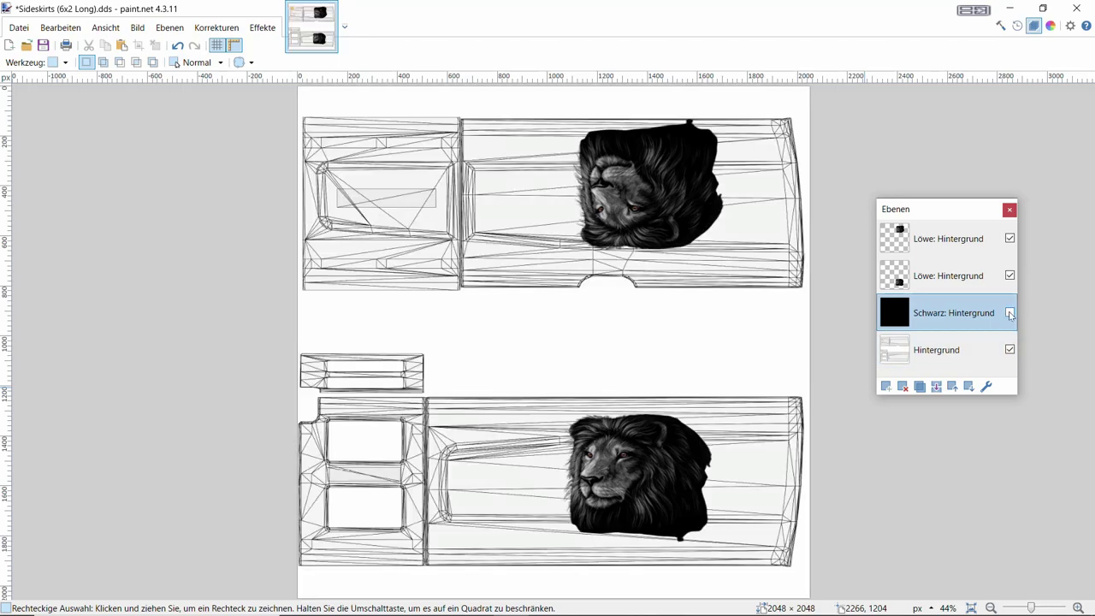
click(1010, 313)
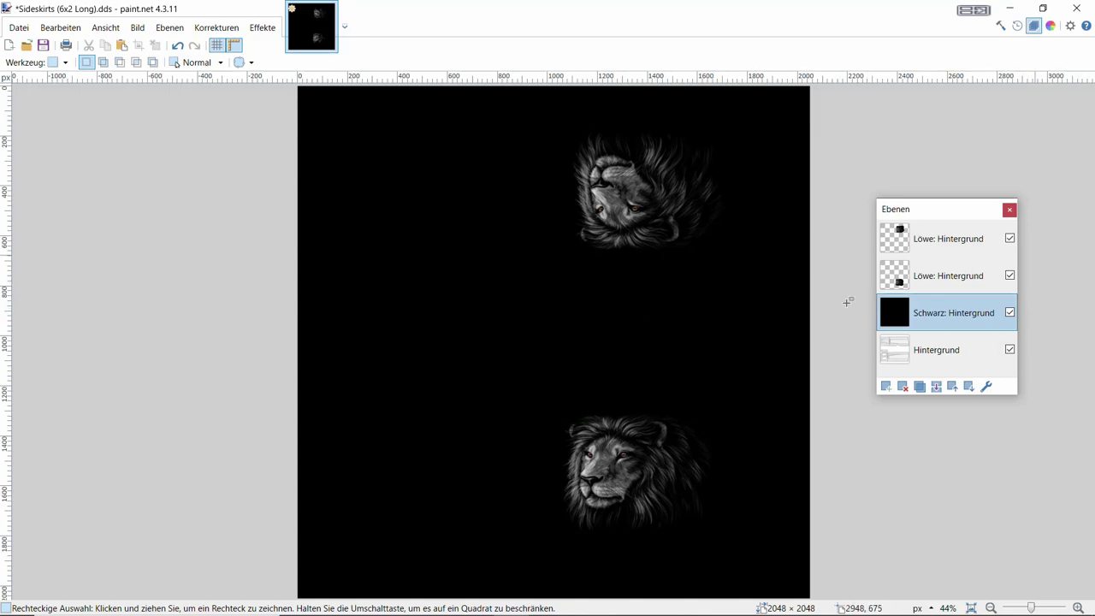
double_click(947, 315)
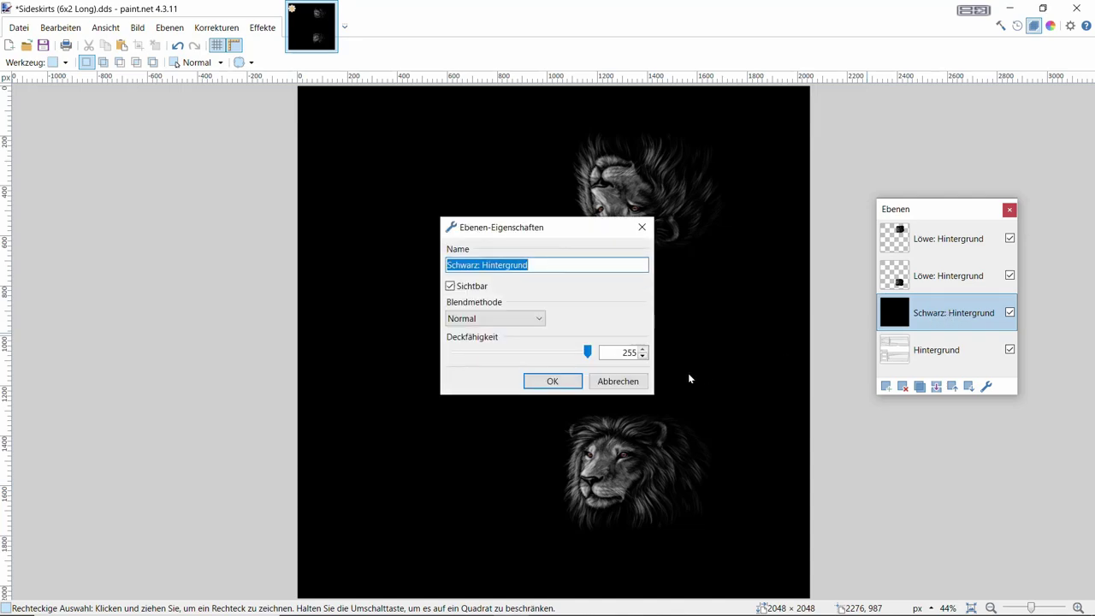
mouse_move(587, 352)
mouse_down()
mouse_move(522, 353)
mouse_move(601, 359)
mouse_up()
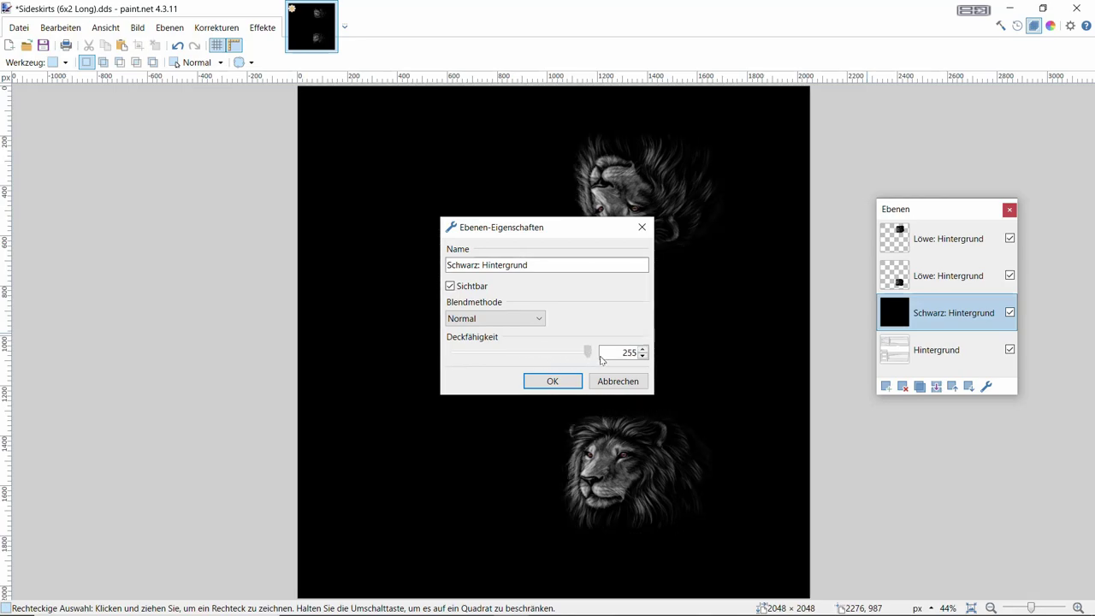
click(553, 381)
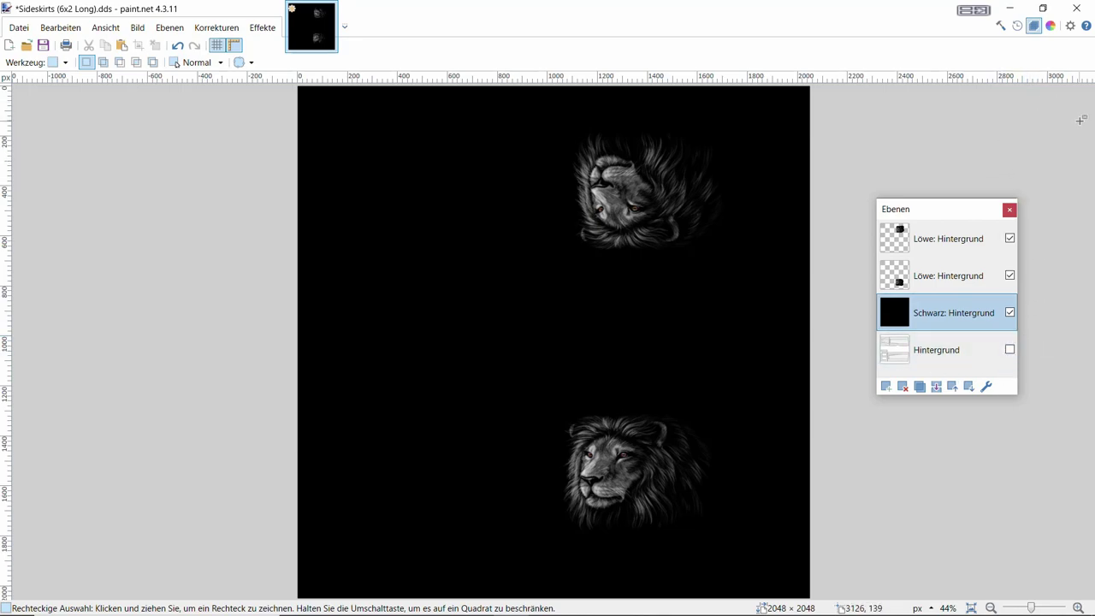
Close the image, choosing to save it in DDS format over Sideskirts (6x2 Long).dds.
click(1075, 8)
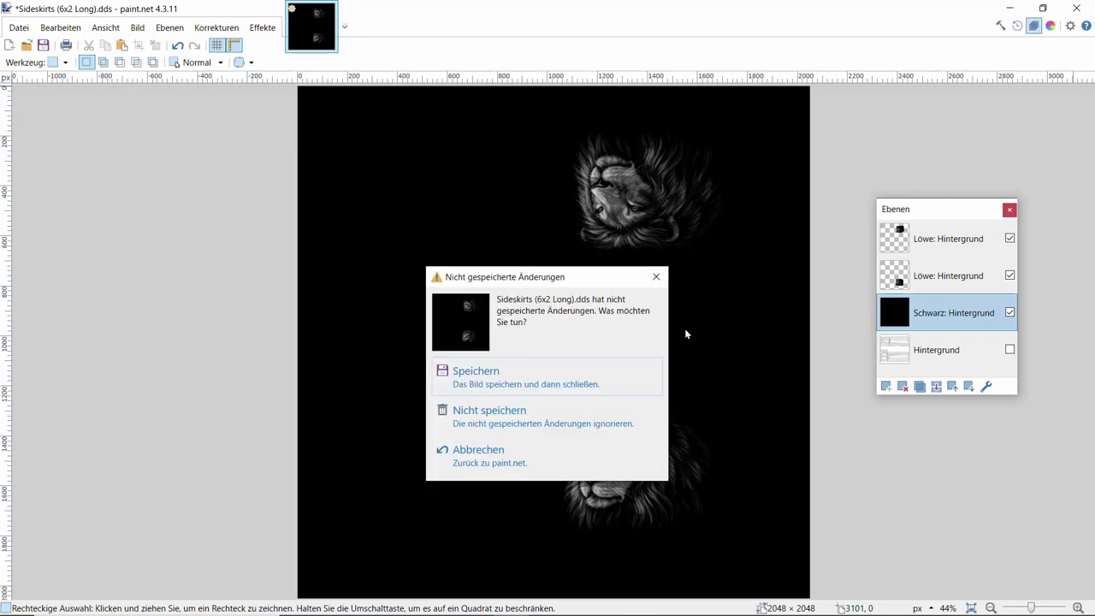
click(510, 383)
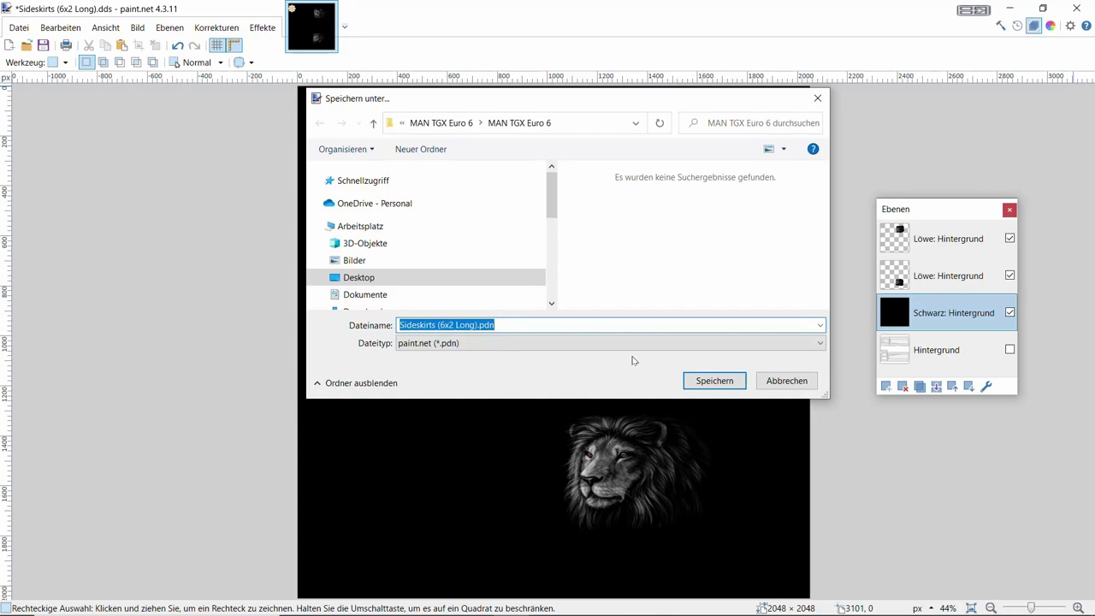
click(818, 345)
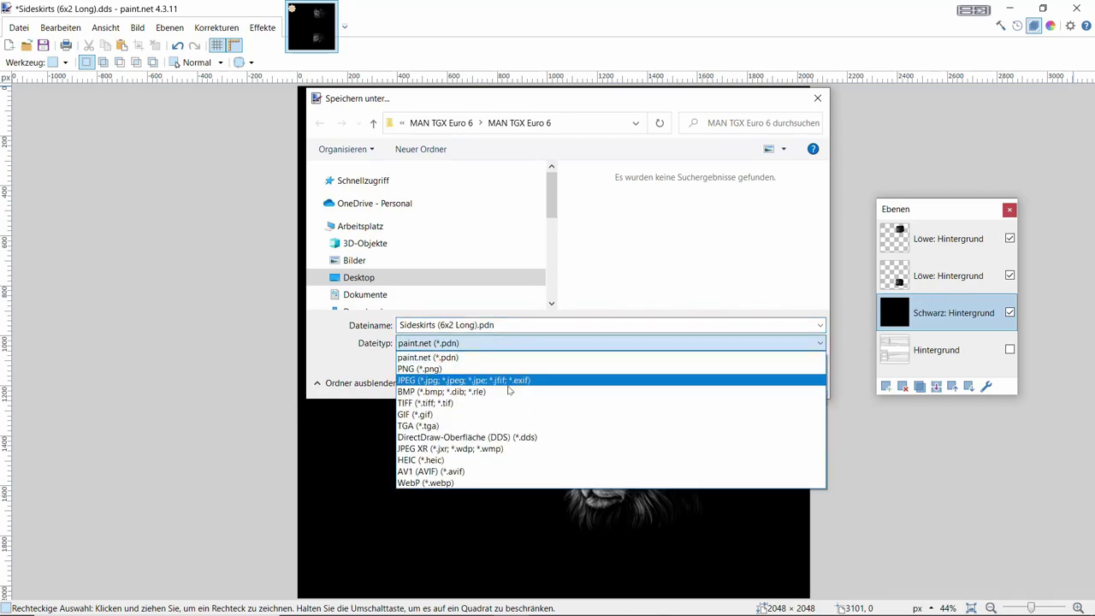
click(497, 437)
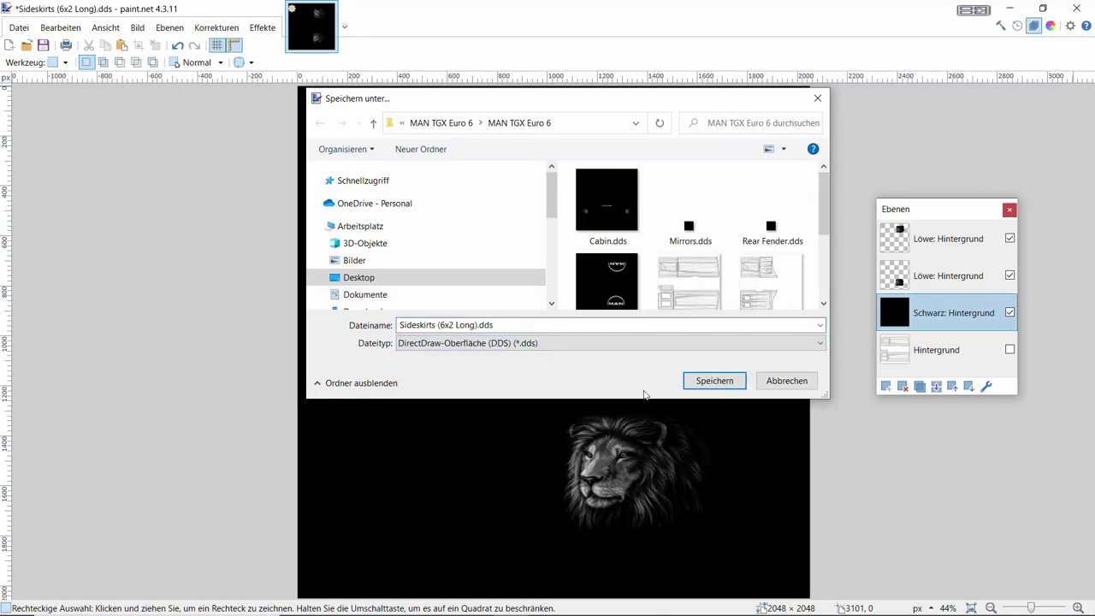
drag(819, 211, 822, 236)
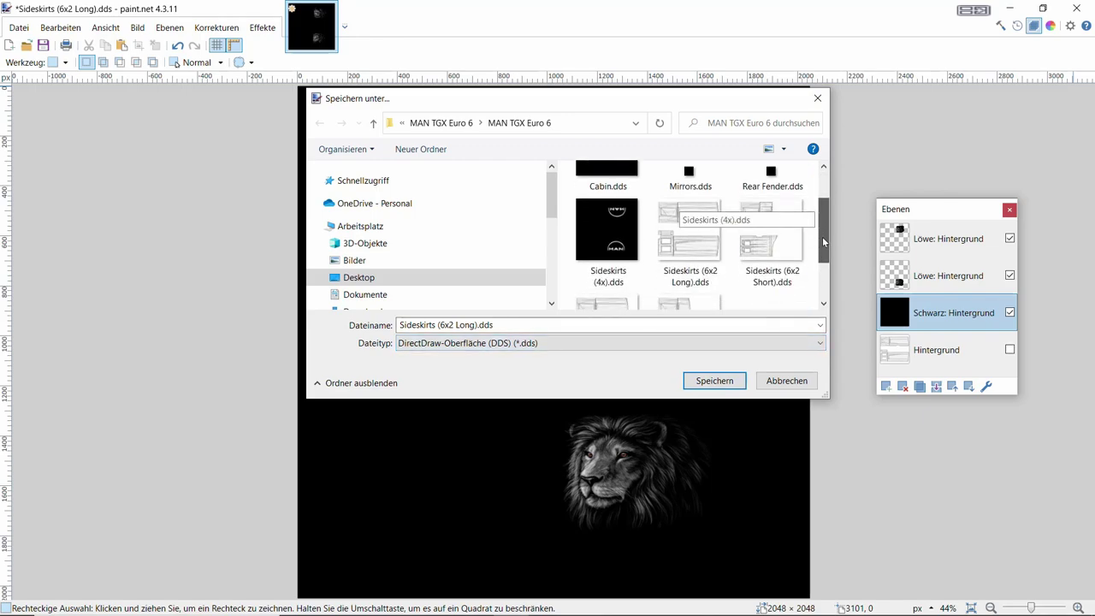
click(702, 236)
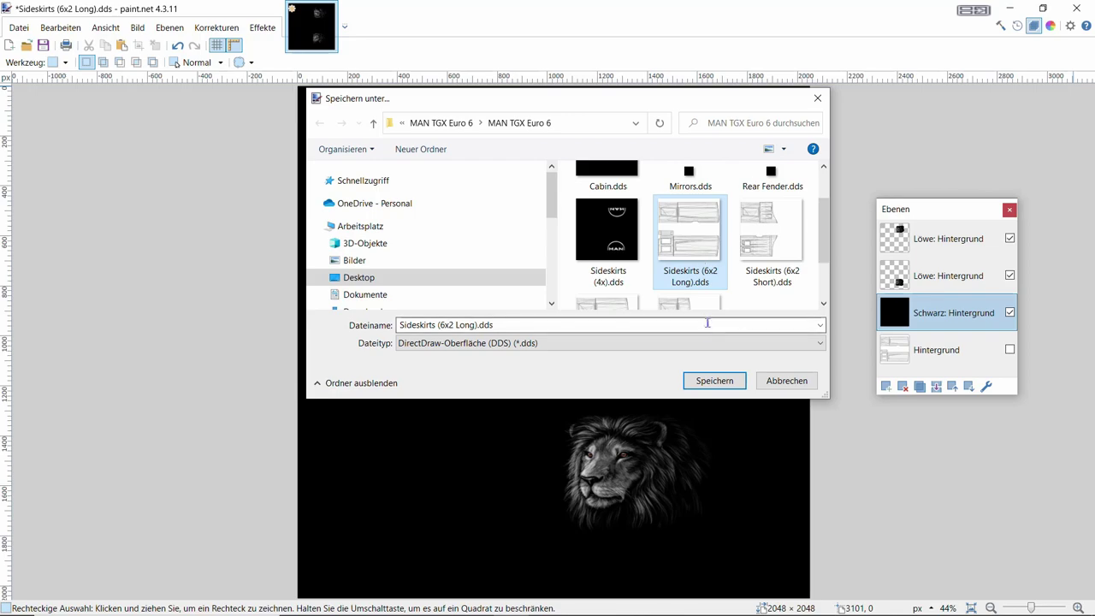
Save the lion texture over the existing Sideskirts (6x2 Long).dds with BC2 (Linear, DXT3) compression and close the texture folder.
click(713, 382)
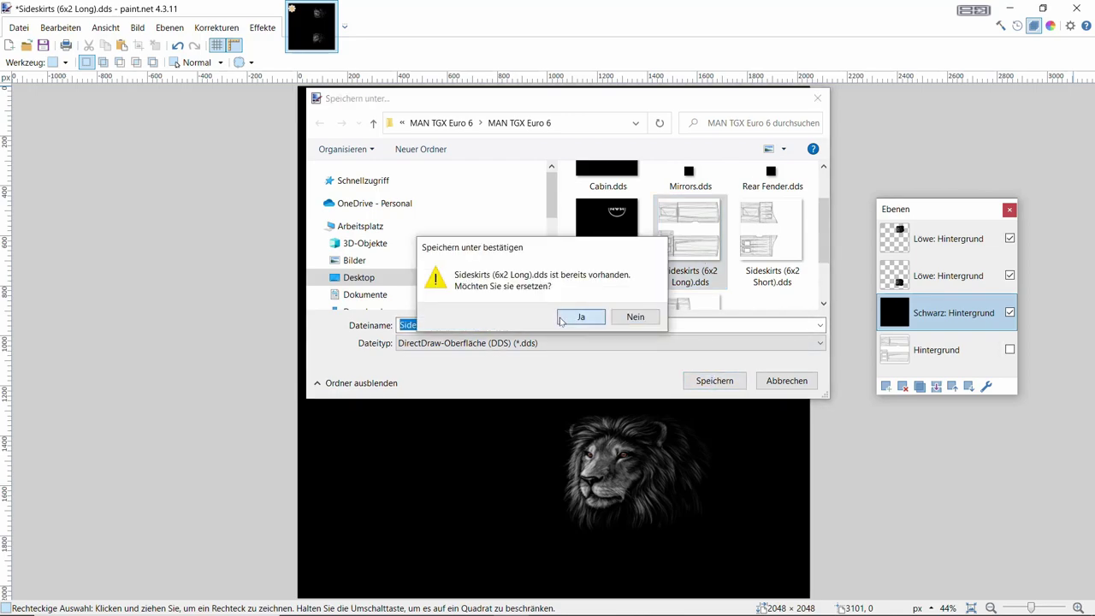
click(579, 318)
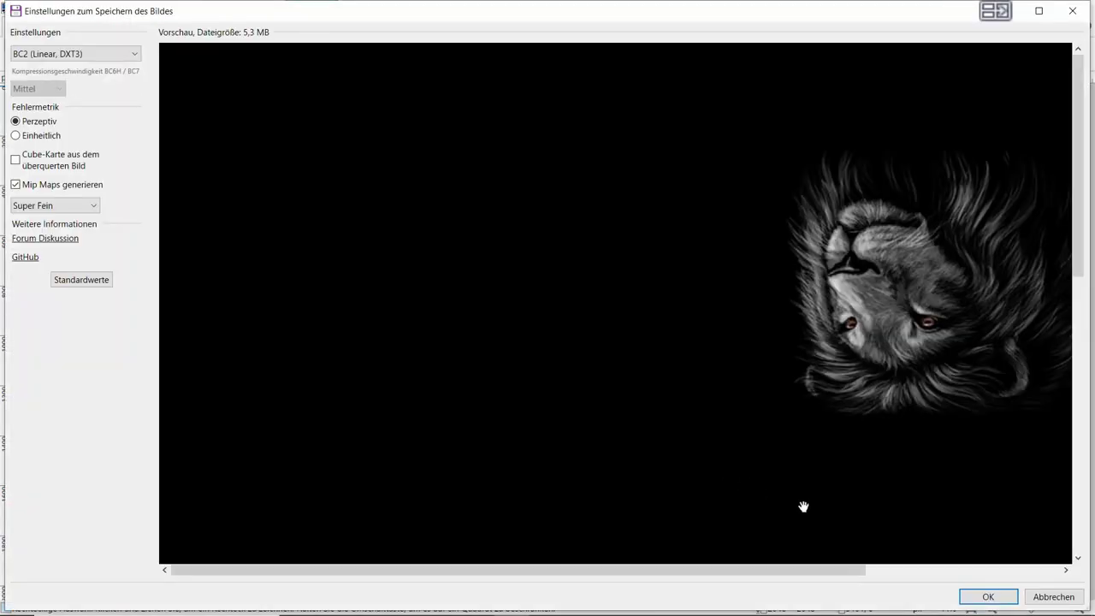
click(975, 596)
click(502, 352)
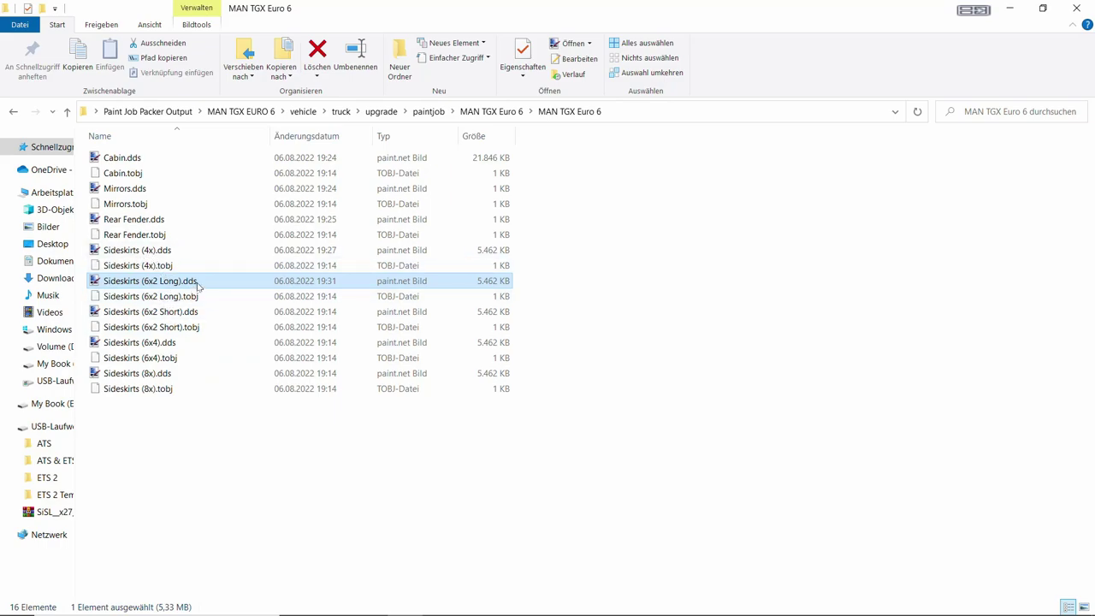
mouse_move(200, 285)
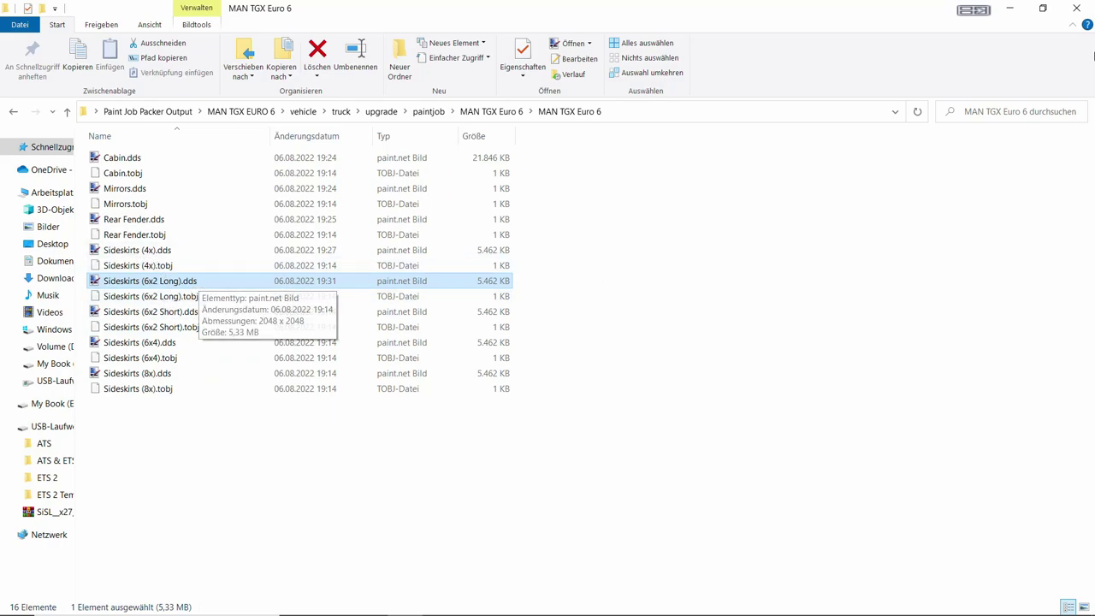
click(1076, 8)
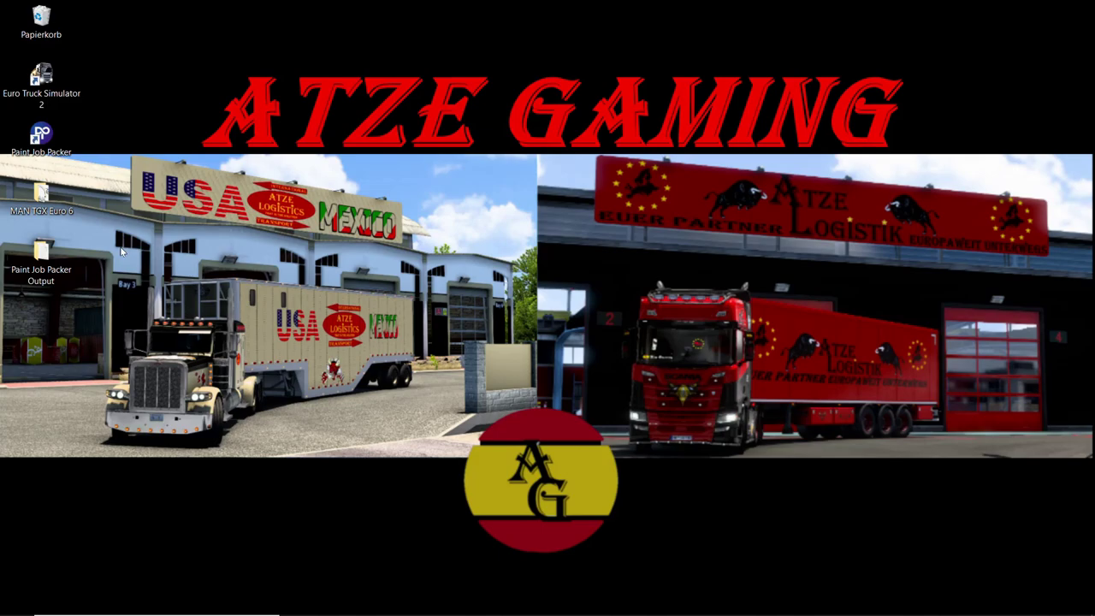
Move the MAN TGX EURO 6 folder from Paint Job Packer Output into the Euro Truck Simulator 2 mod folder under Dokumente.
double_click(43, 259)
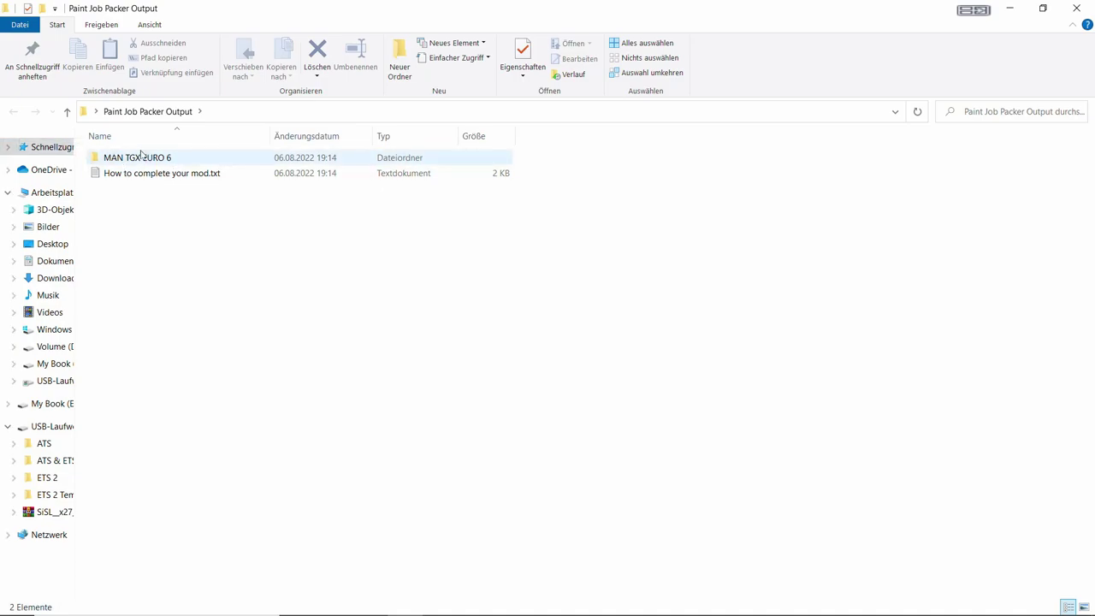
click(14, 261)
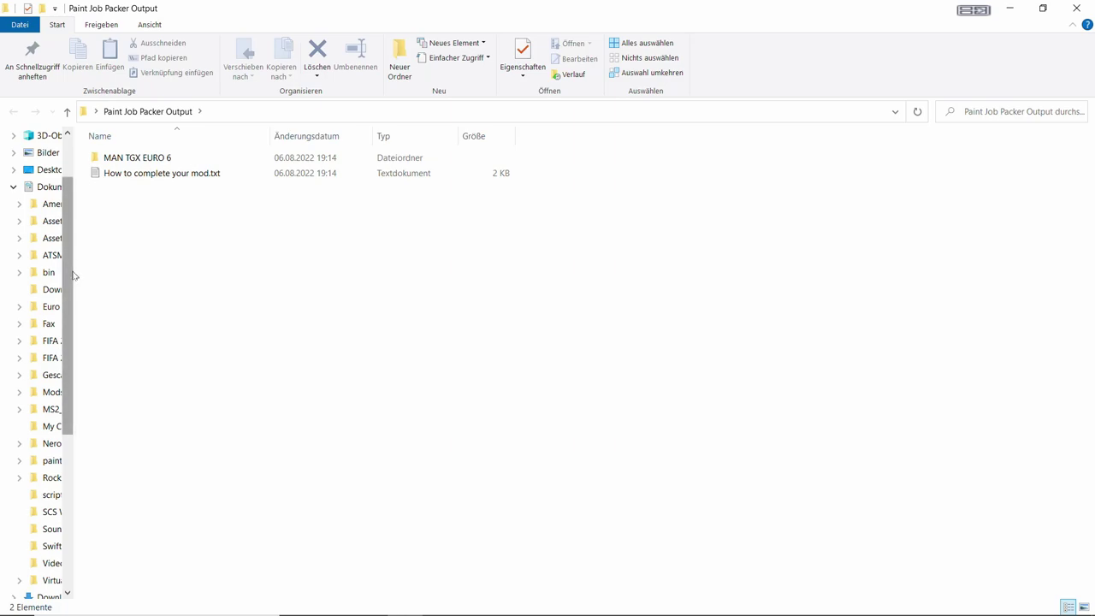
drag(75, 277, 125, 288)
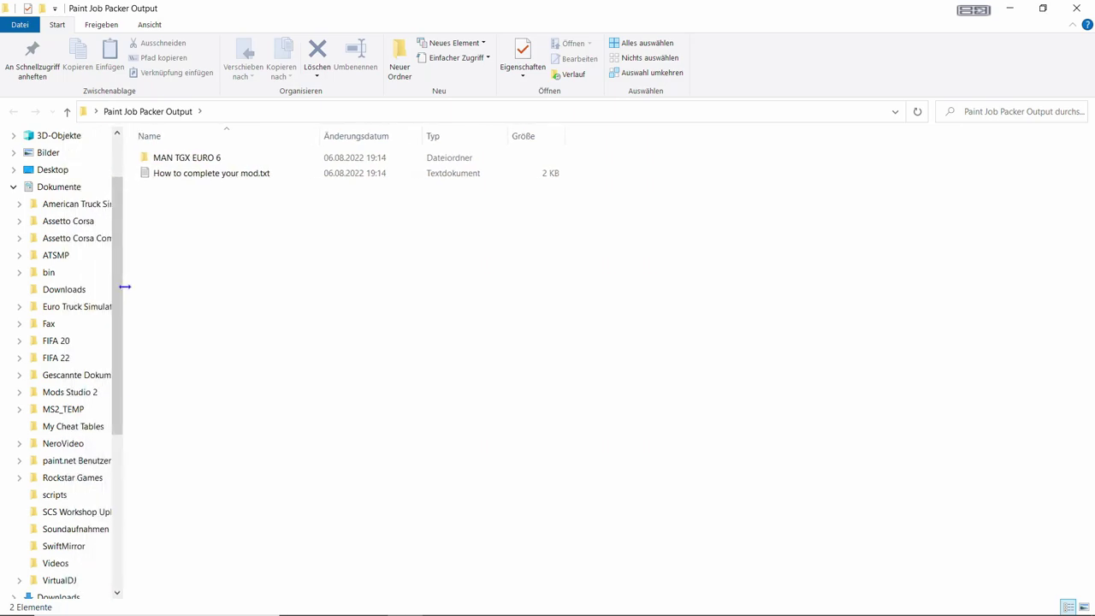
click(19, 308)
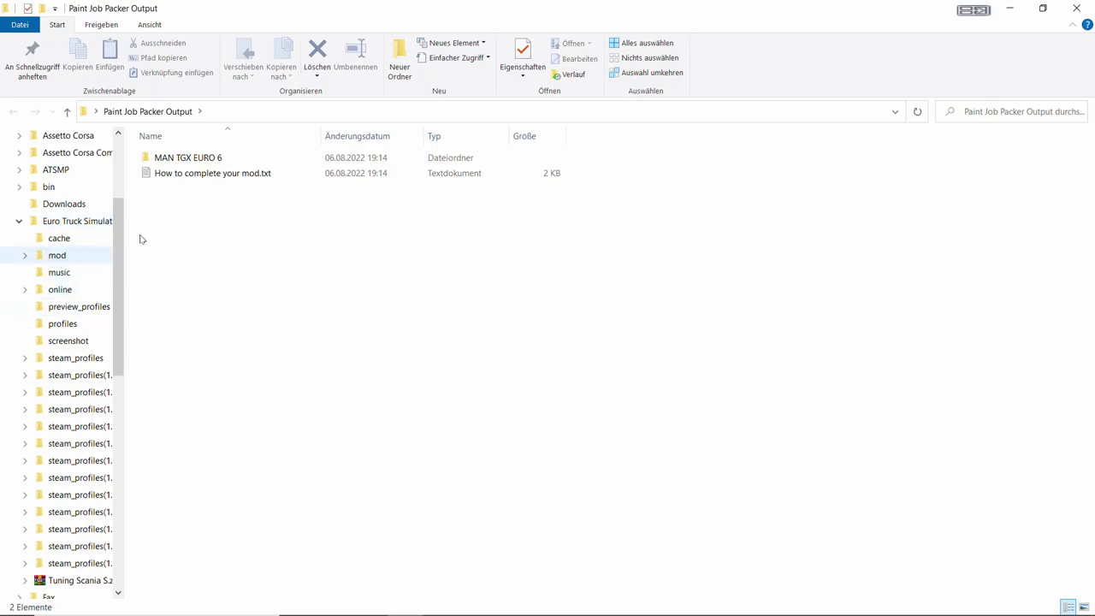
drag(196, 157, 60, 261)
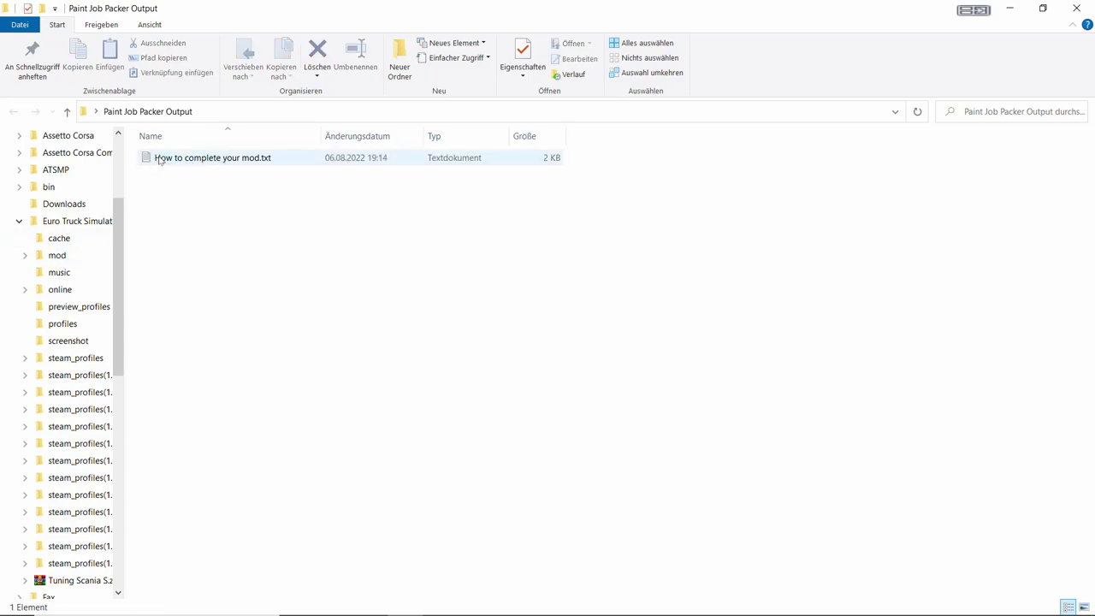
click(1074, 10)
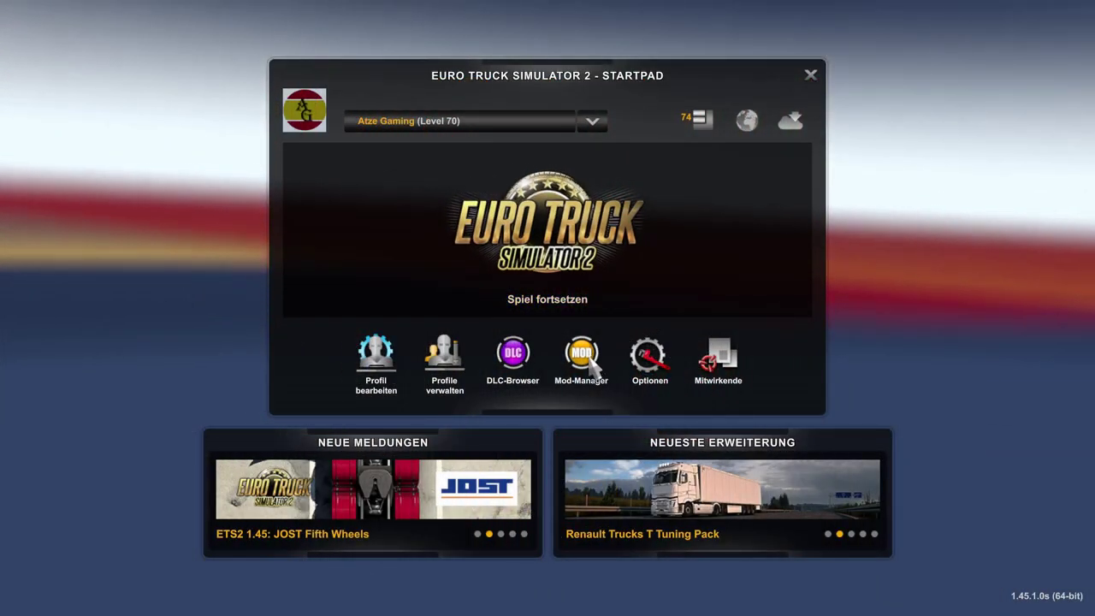
In Euro Truck Simulator 2's Mod-Manager, add the MAN TGX EURO 6 mod to the active mods and confirm the changes.
click(585, 360)
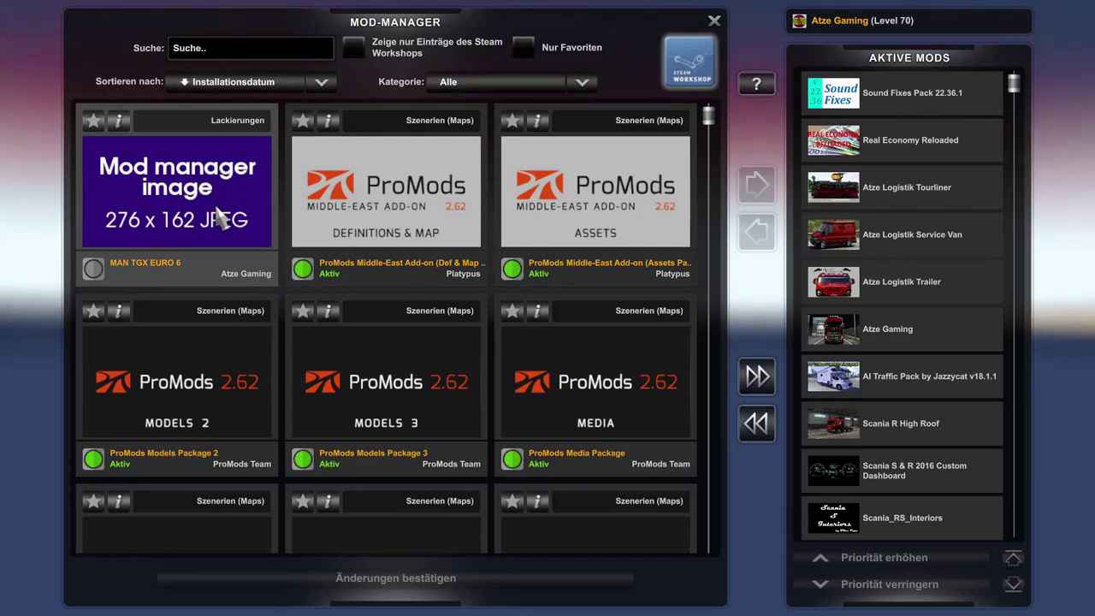
scroll(508, 293, down, 3)
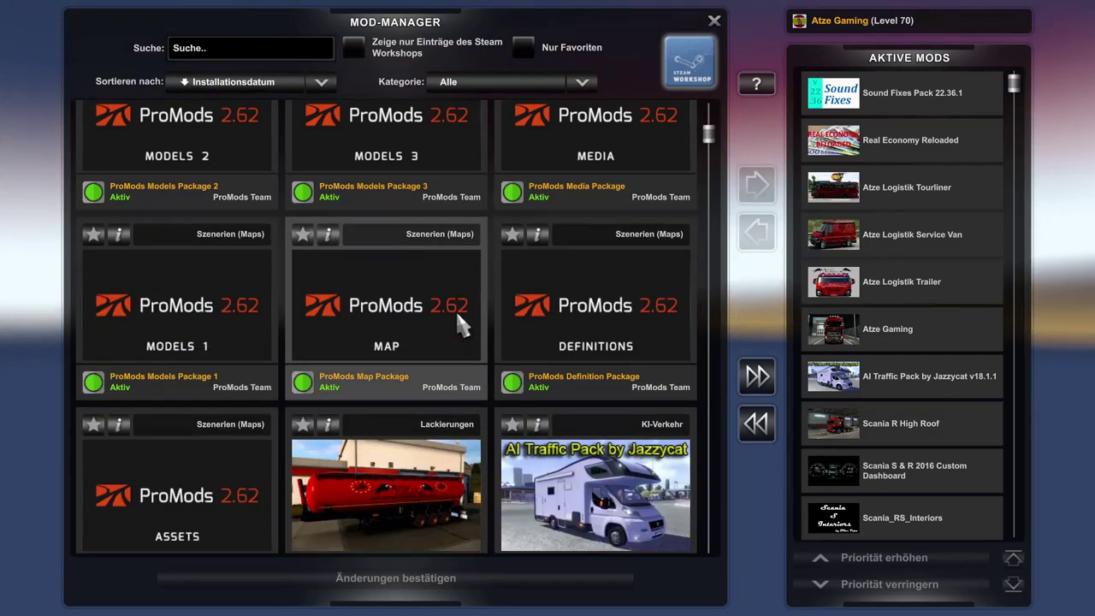
scroll(404, 365, down, 3)
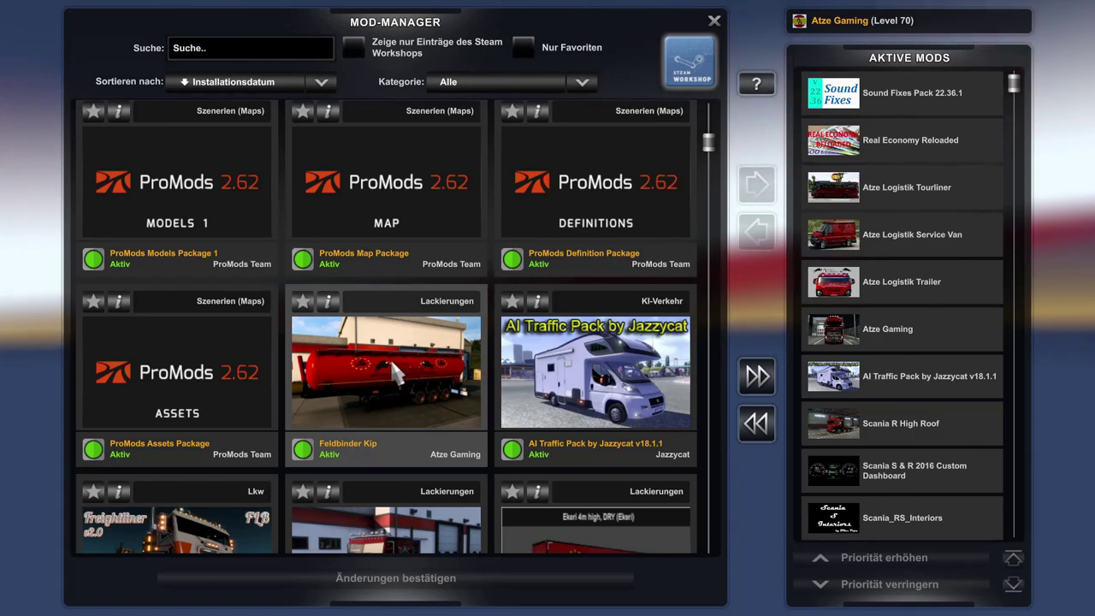
scroll(393, 359, down, 2)
scroll(391, 310, down, 2)
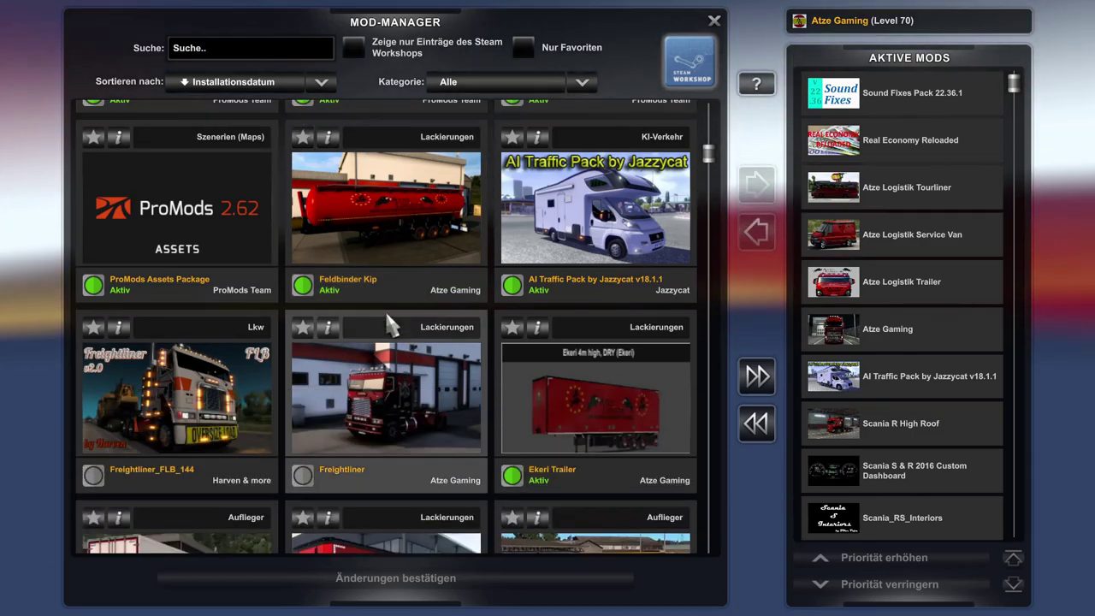
scroll(434, 431, down, 1)
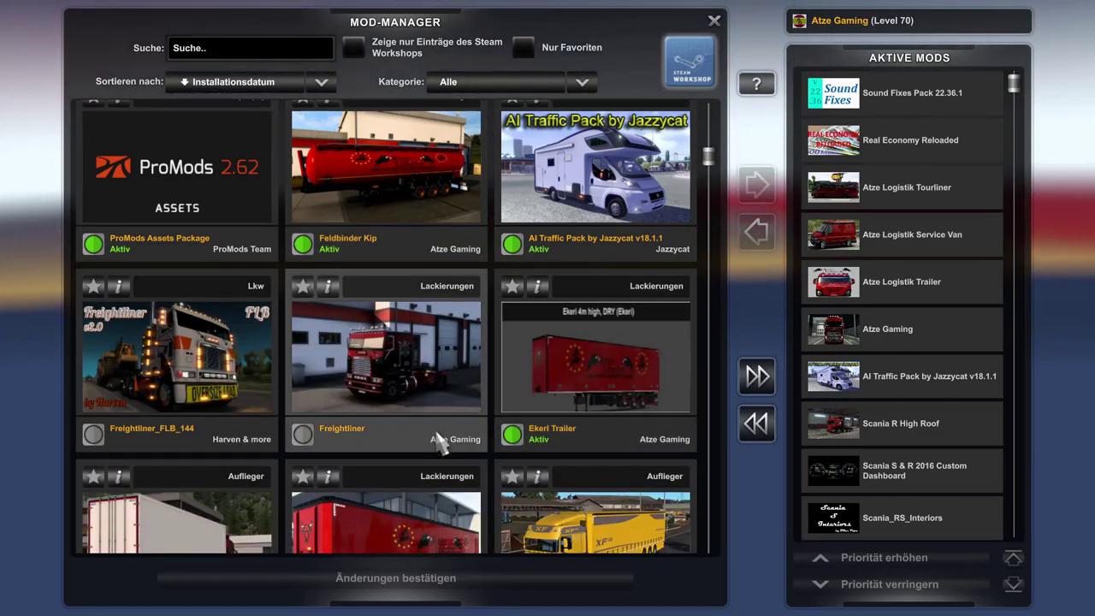
scroll(406, 423, up, 2)
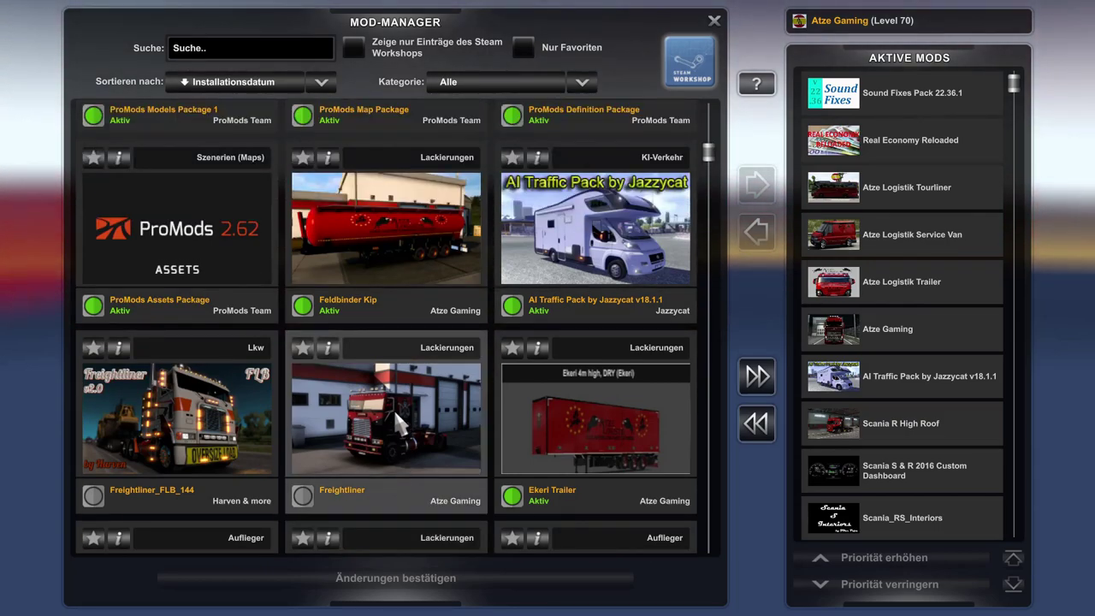
scroll(422, 342, up, 10)
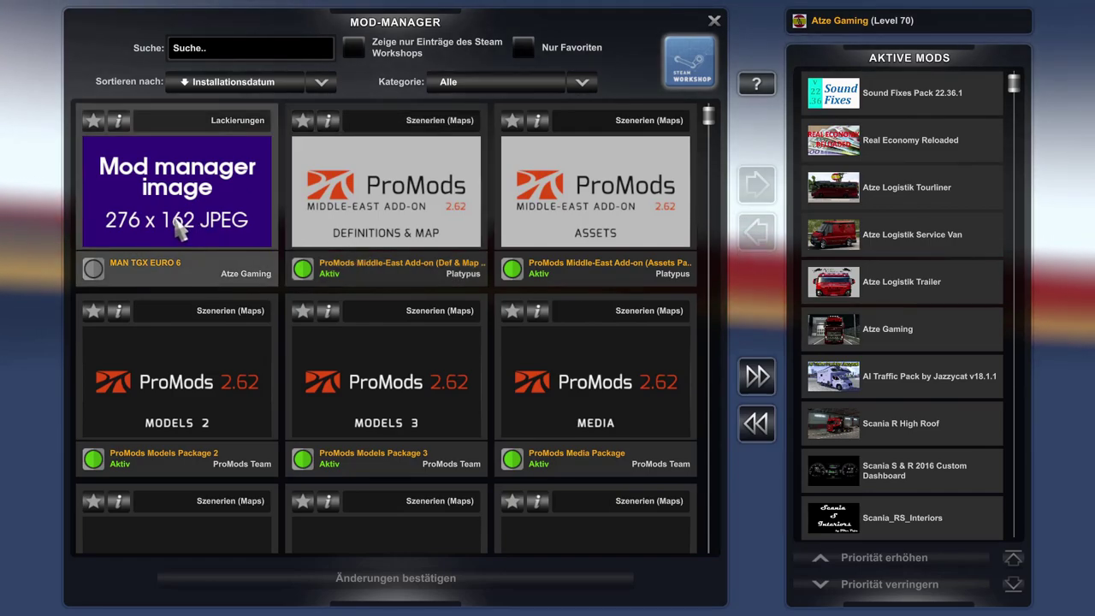
click(175, 185)
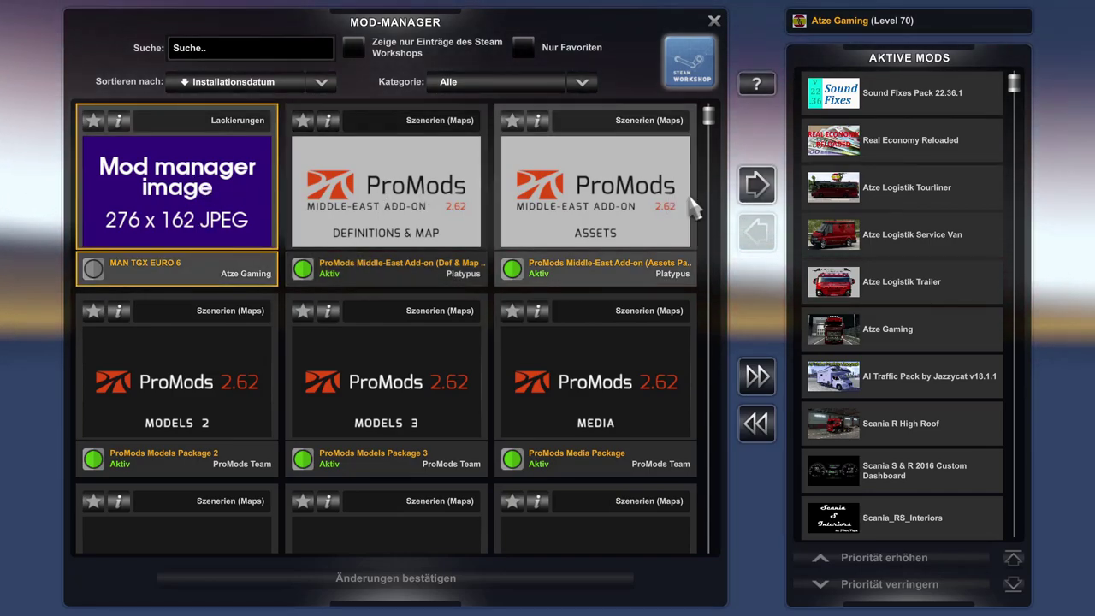
click(749, 189)
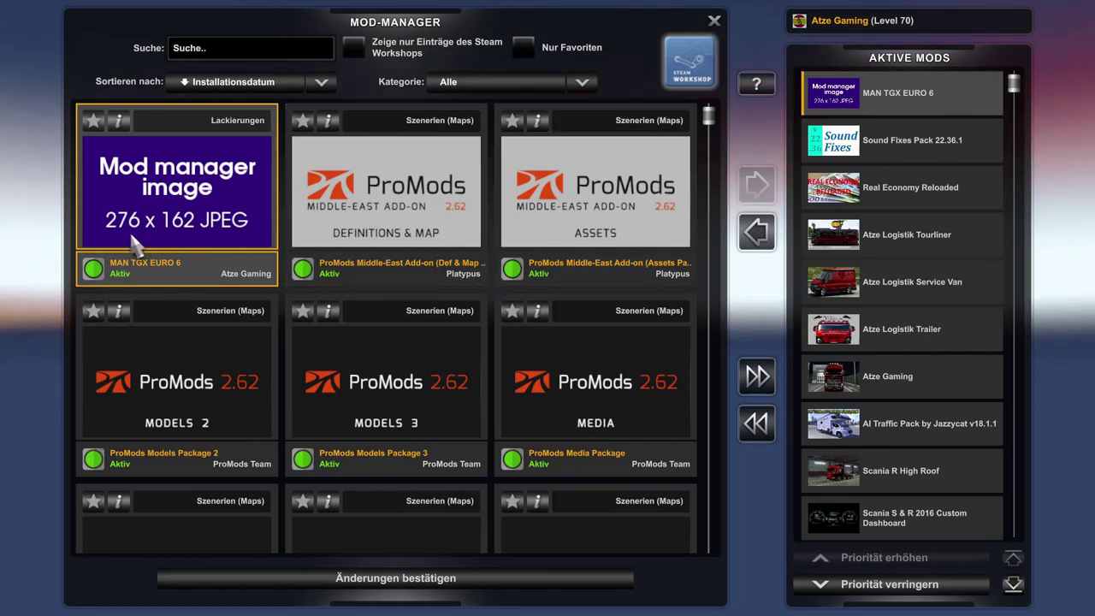
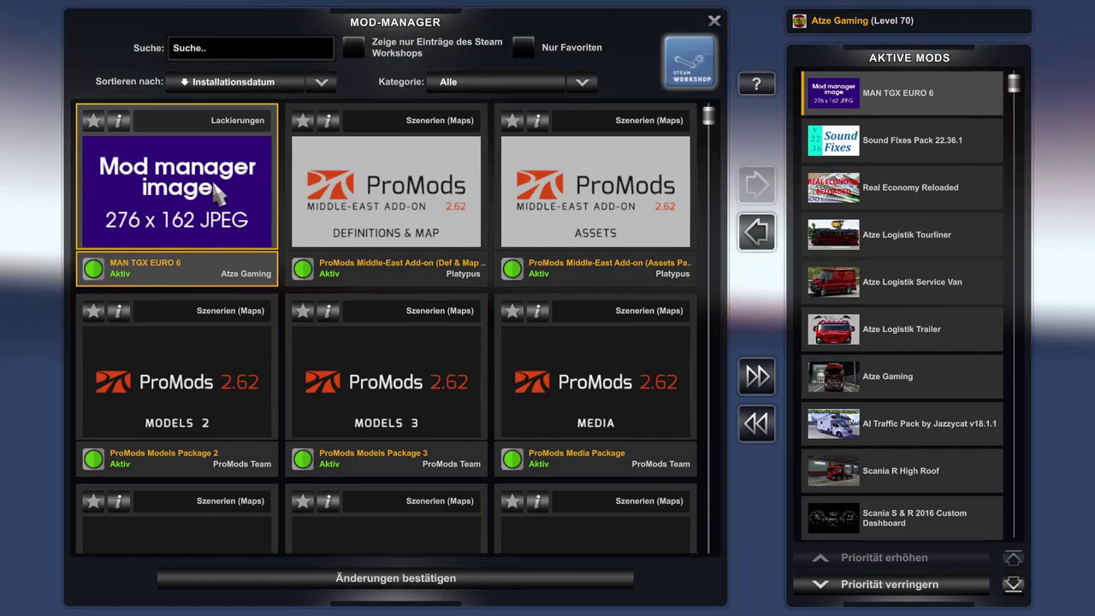
click(384, 580)
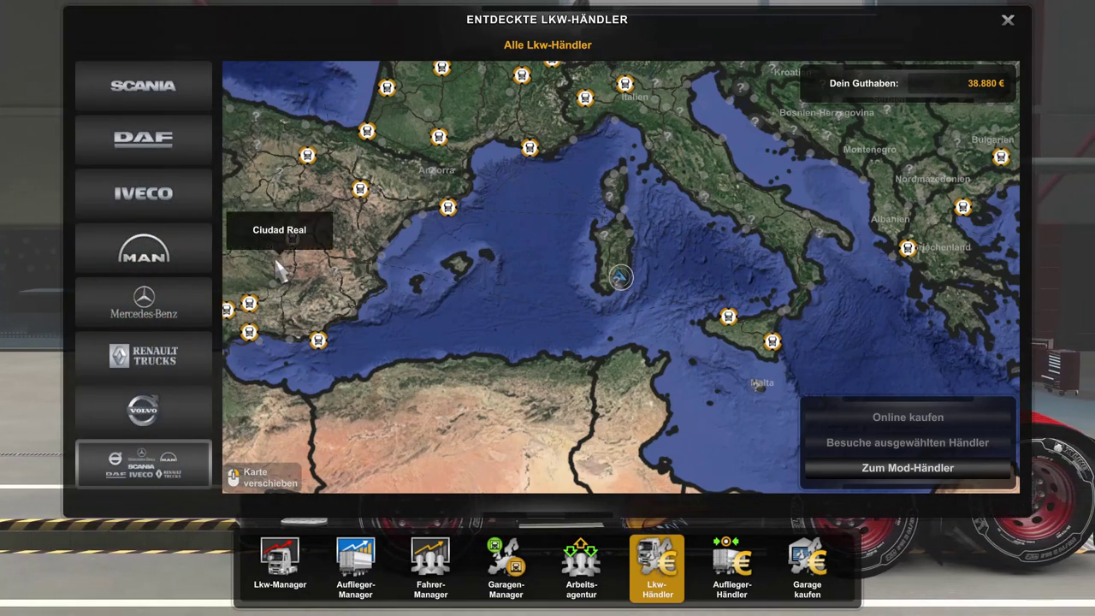
Open the online offers of a MAN dealer and load the red 4x2 MAN TGX Euro 6 XXL into the truck configurator.
click(175, 251)
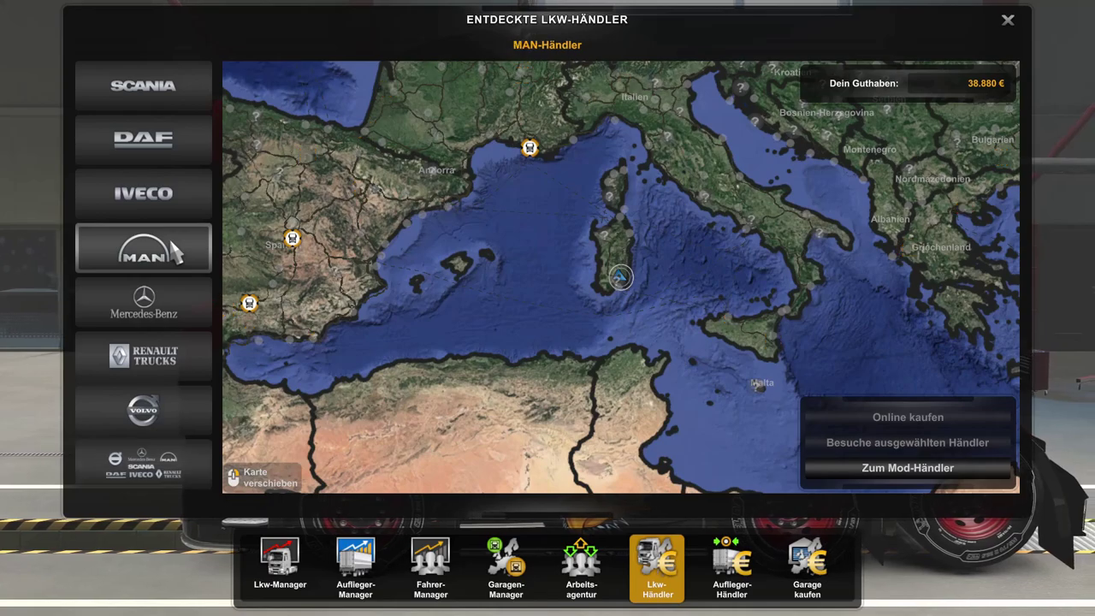
click(530, 147)
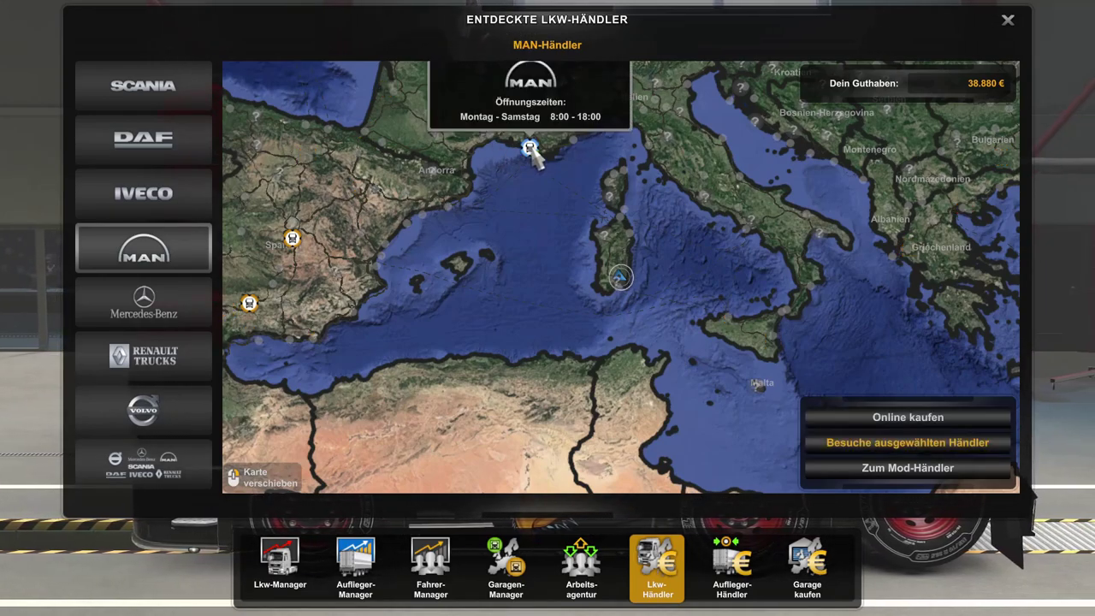
click(893, 416)
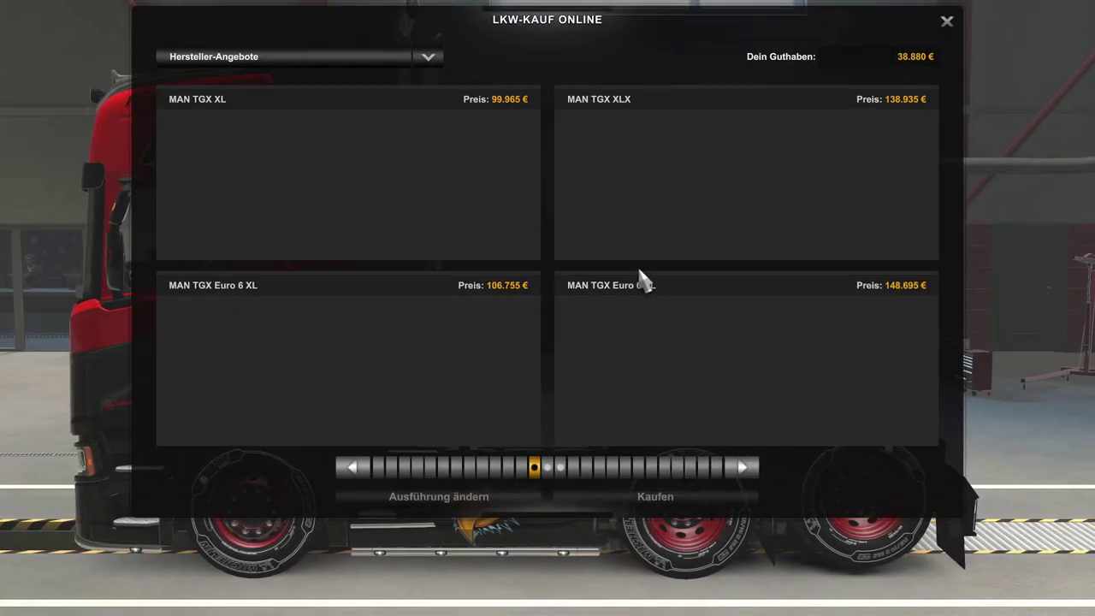
scroll(771, 222, down, 1)
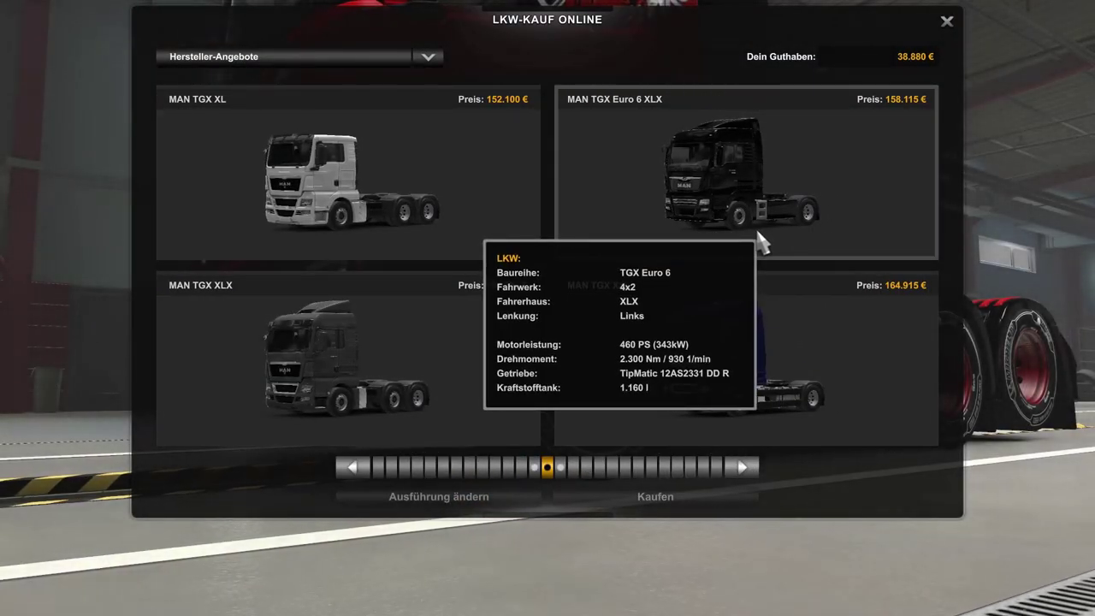
scroll(753, 245, down, 1)
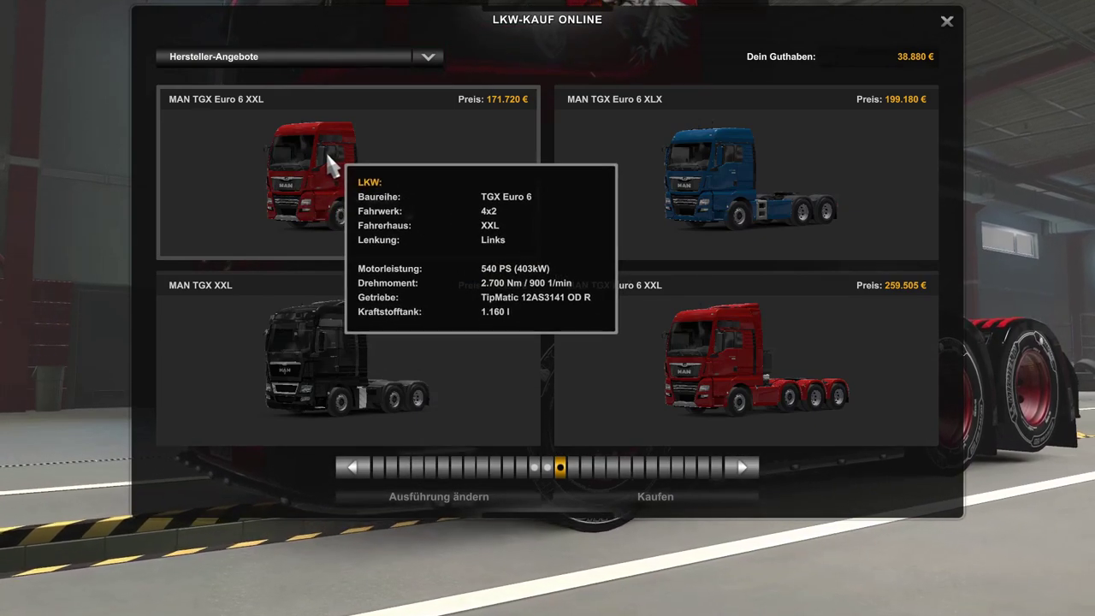
click(332, 163)
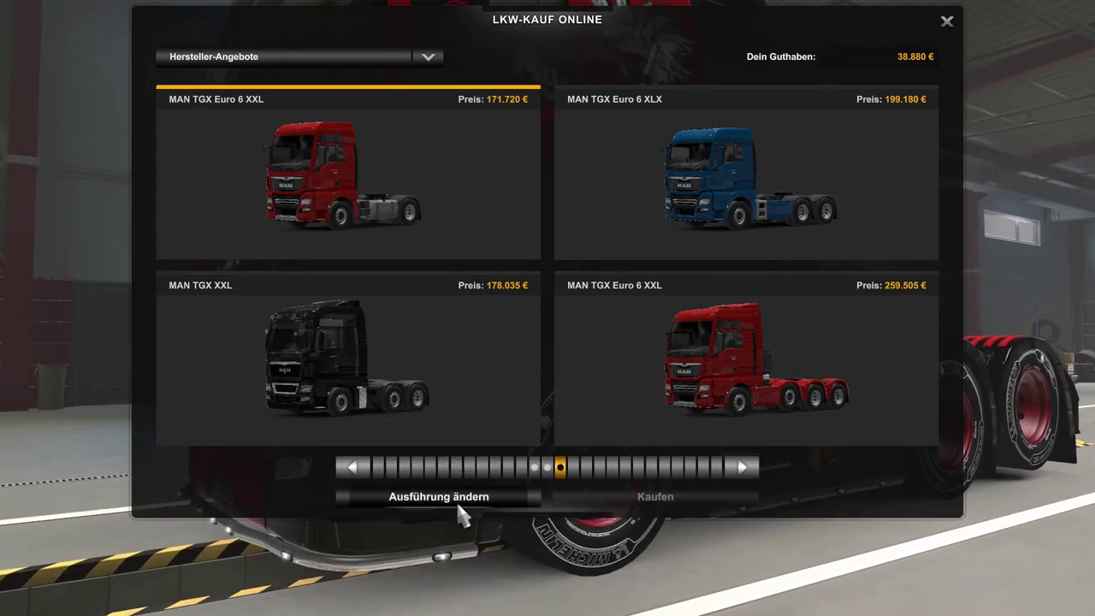
click(459, 502)
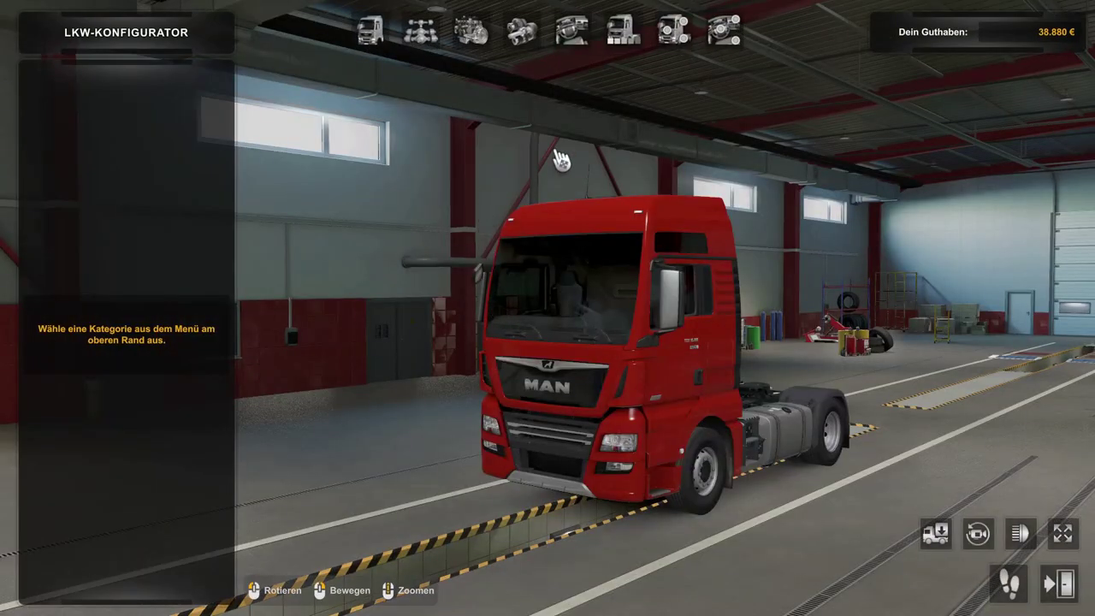
Apply the MAN TGX Euro 6 paint job to the truck and examine the lion artwork on the cabin's side.
click(622, 40)
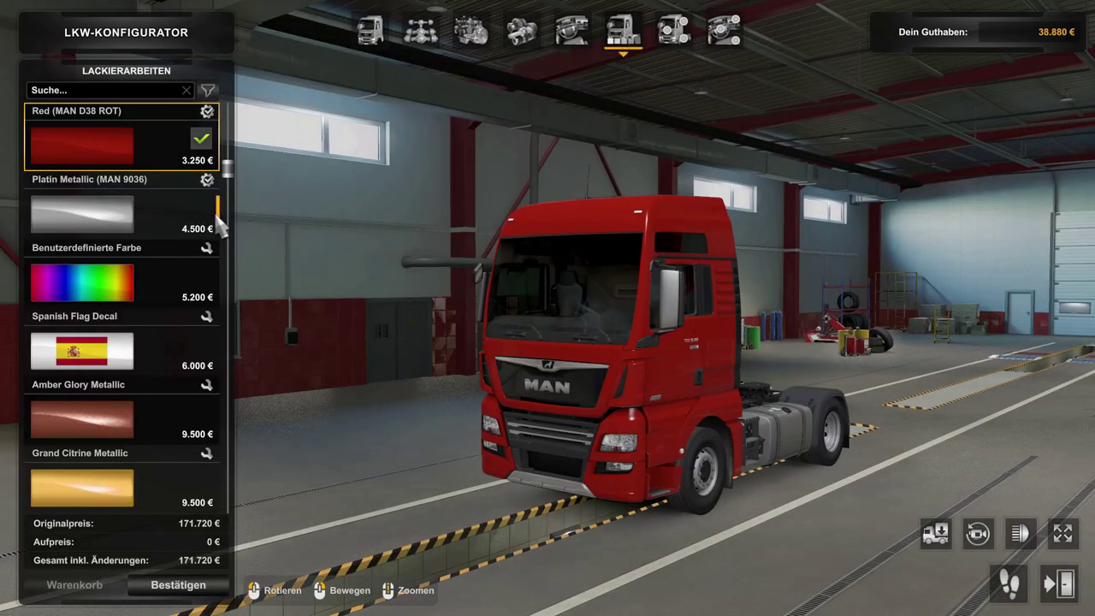
scroll(213, 229, up, 10)
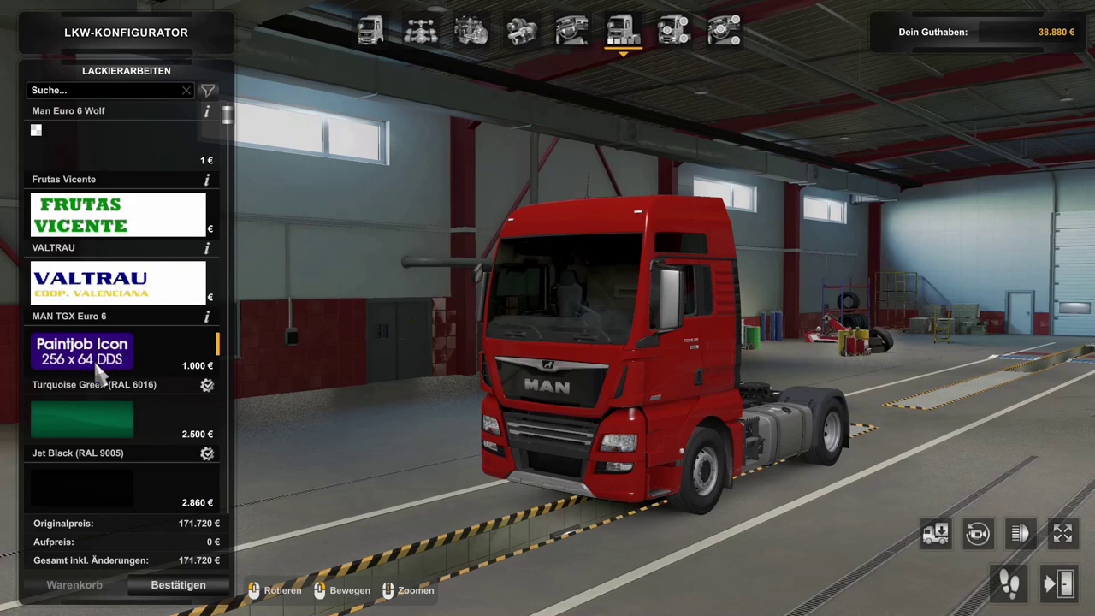
scroll(97, 372, down, 2)
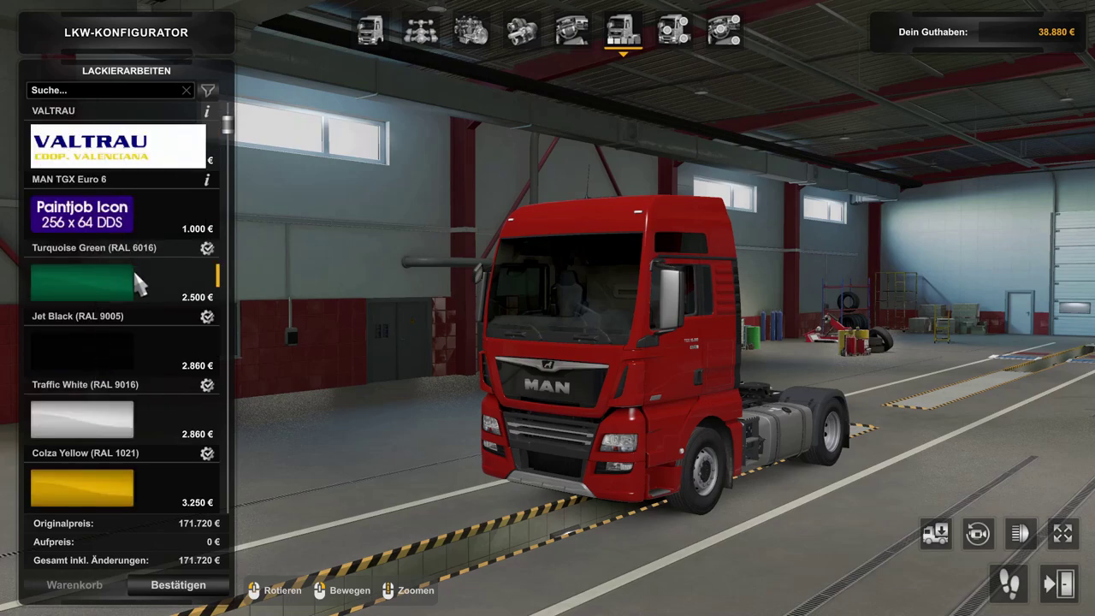
scroll(132, 268, up, 2)
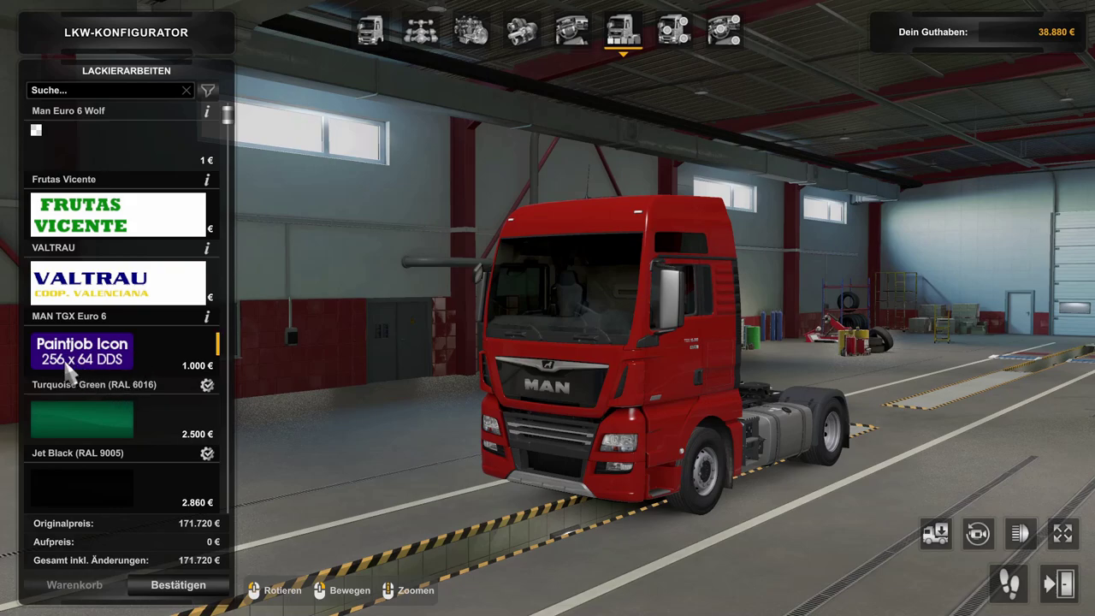
click(135, 364)
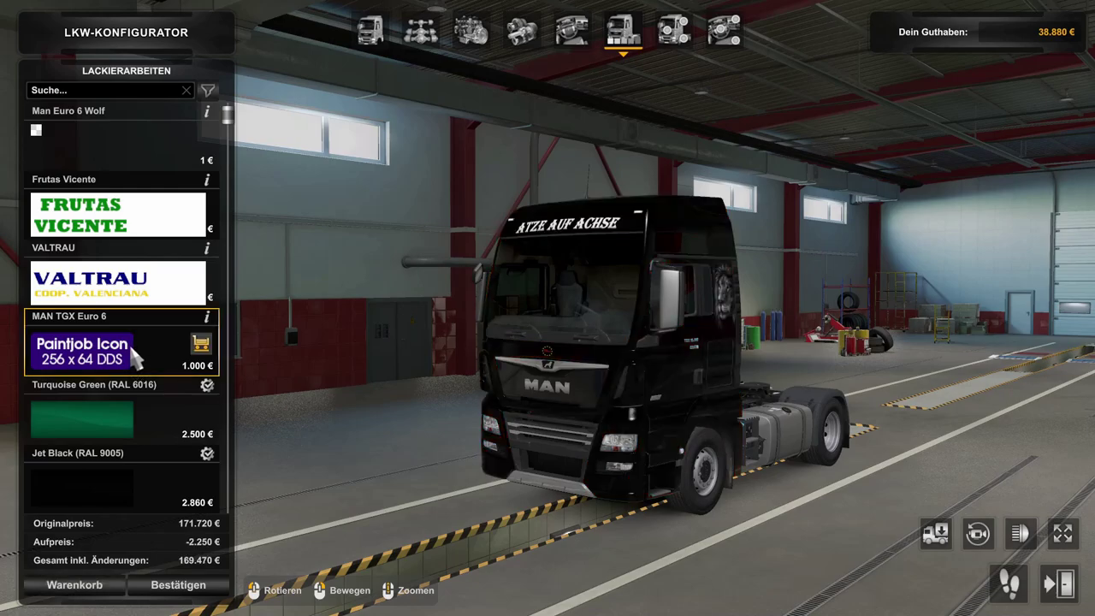
drag(355, 351, 747, 340)
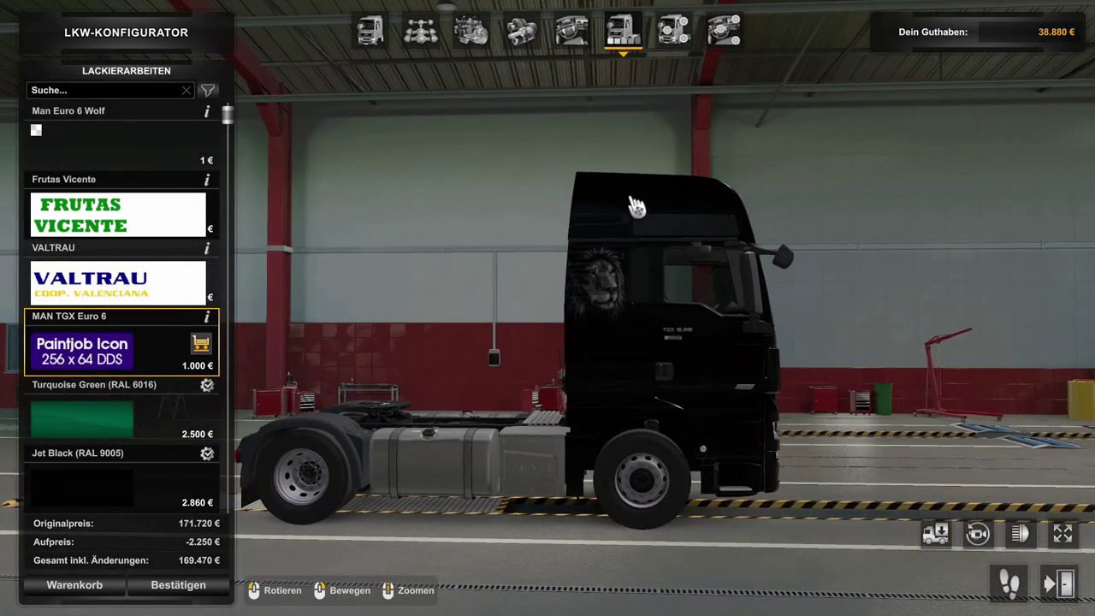
Fit the Original roof spoiler (Dachspoiler) and the Lack side strip (Seitenleiste) to the truck's cabin.
click(674, 35)
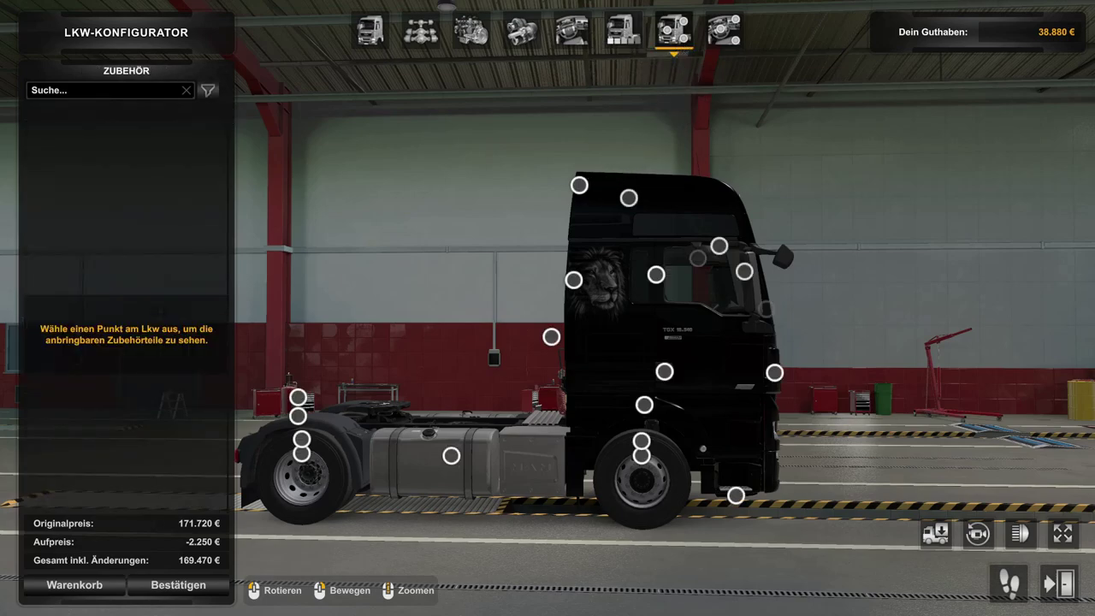
click(583, 187)
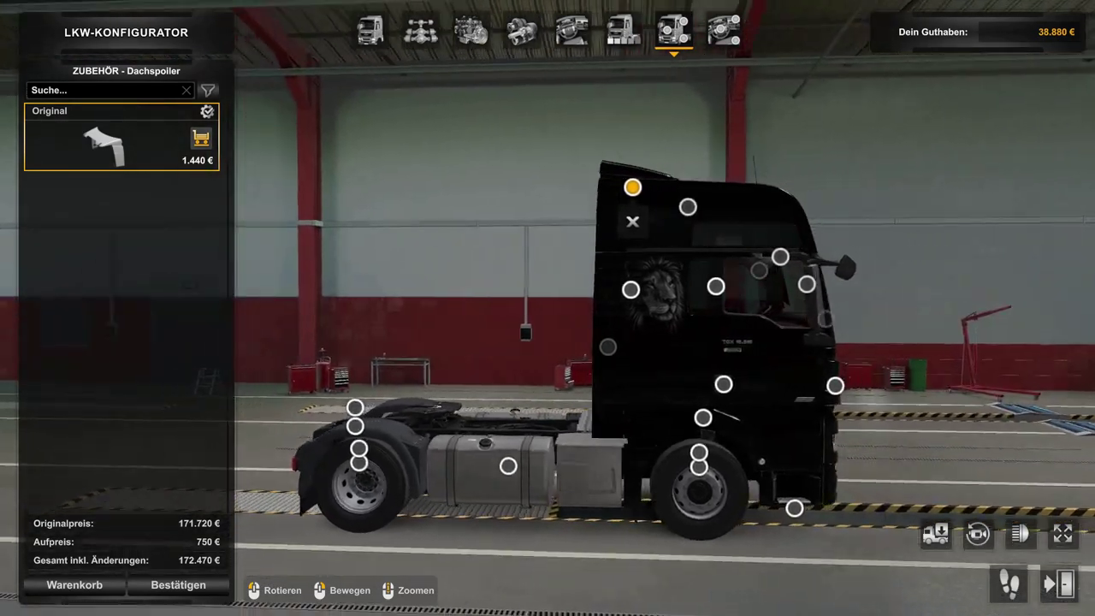
drag(734, 361, 391, 354)
click(628, 279)
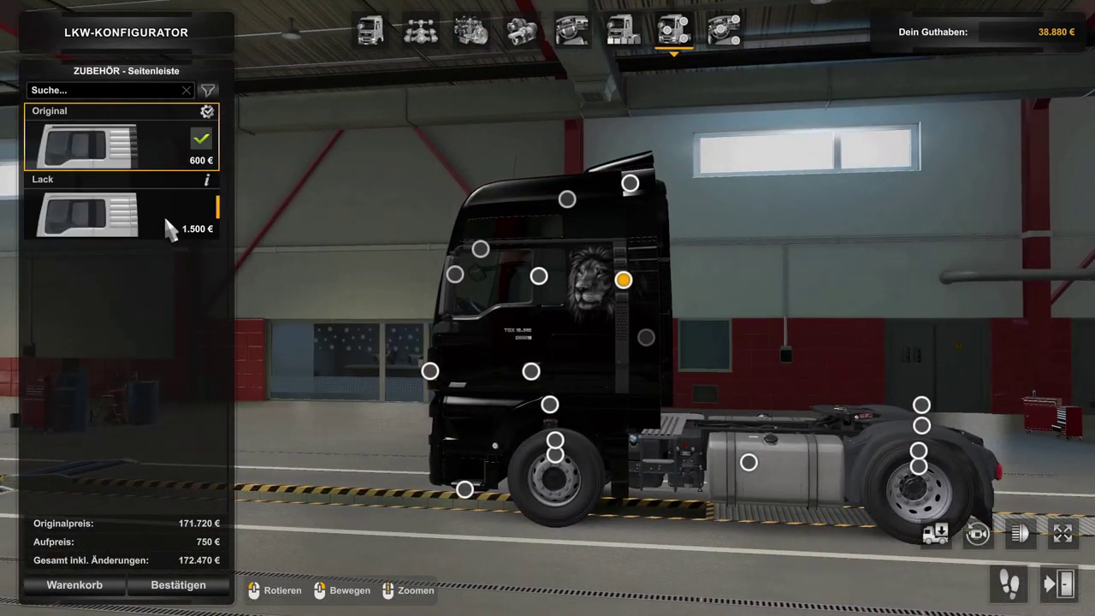
click(165, 219)
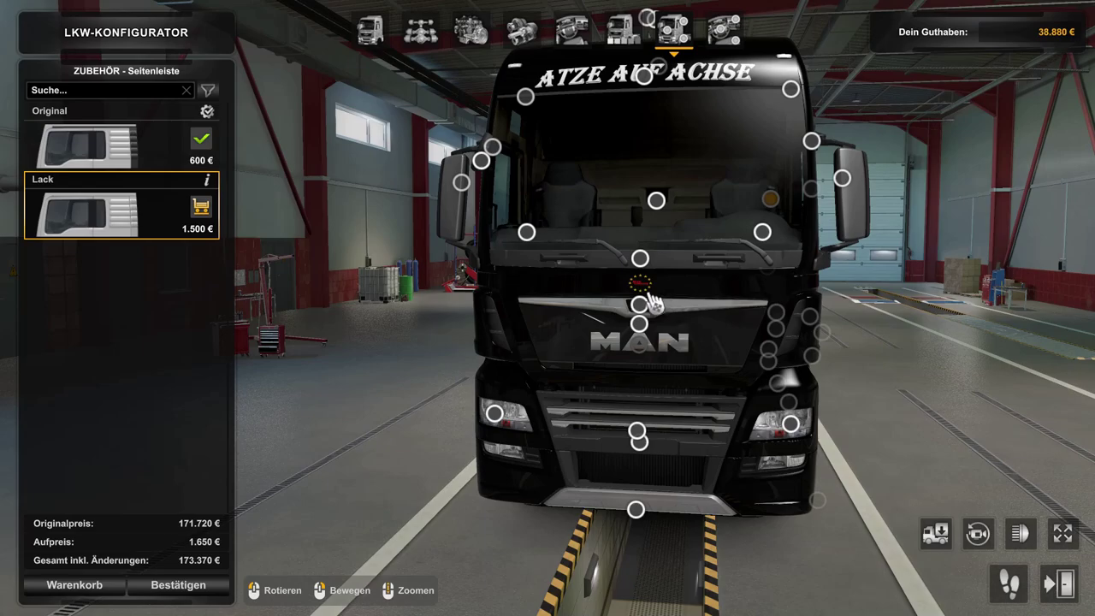
Fit the Lack versions of the rear fender (Hinterer Kotflügel) and the upper rear fender (Hinterer oberer Kotflügel).
drag(718, 220, 719, 256)
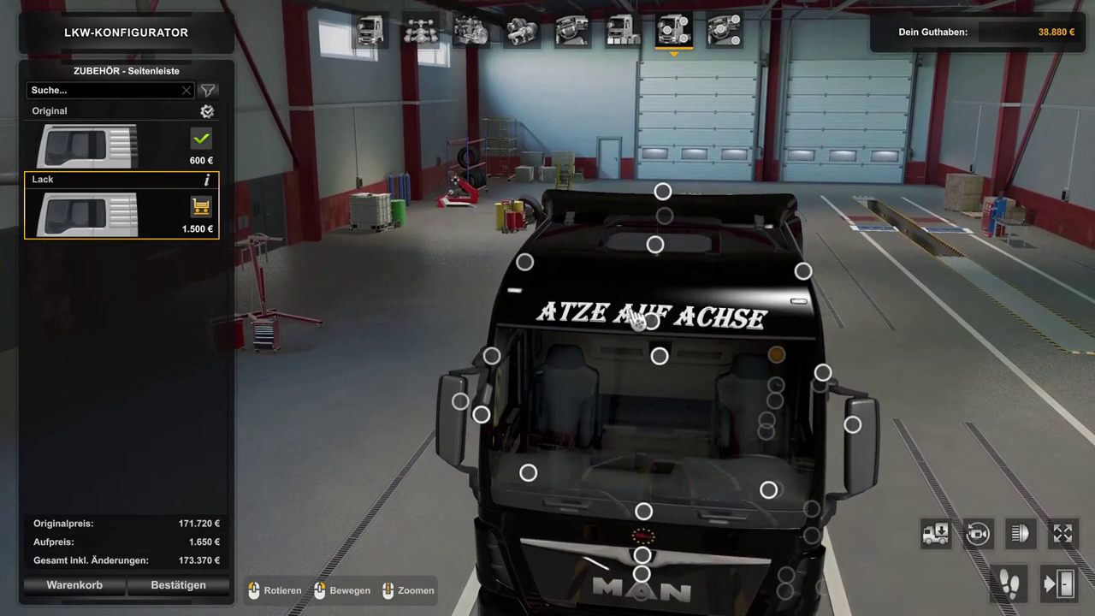
drag(727, 349, 550, 214)
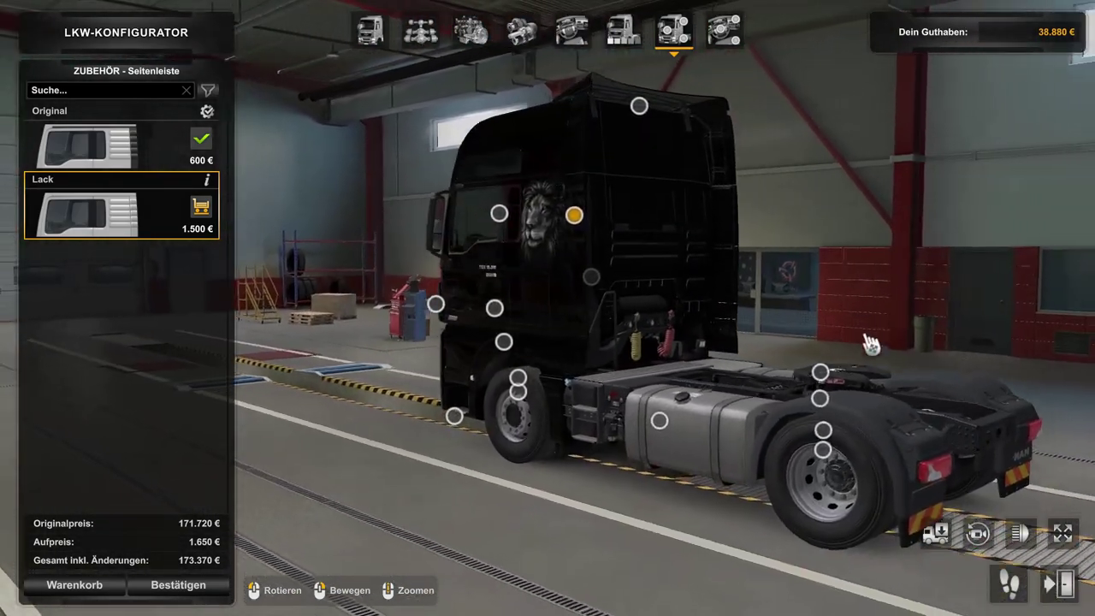
click(833, 376)
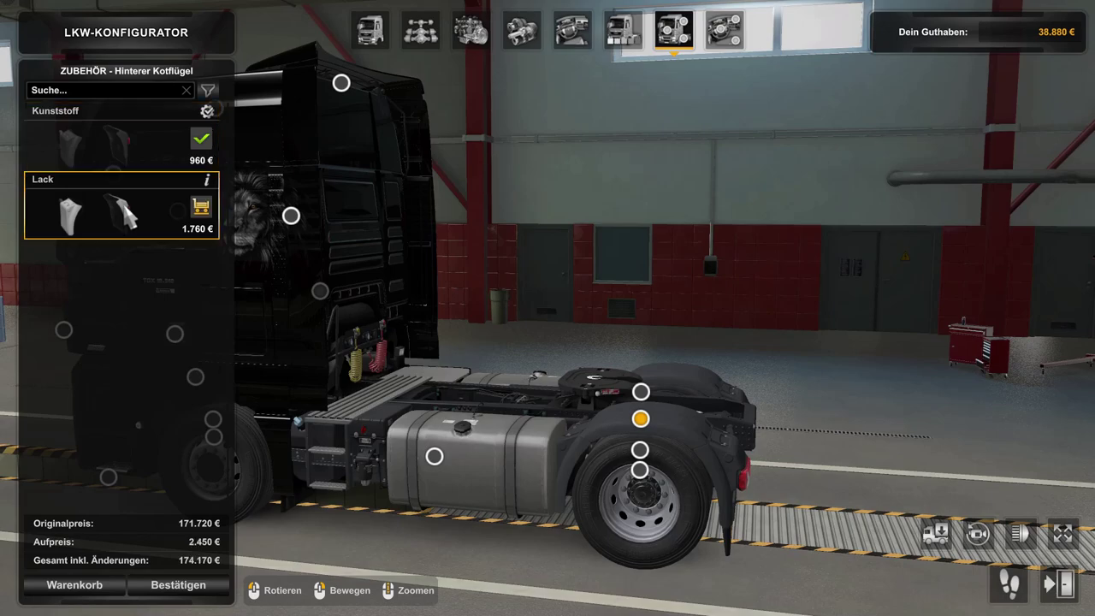
click(642, 396)
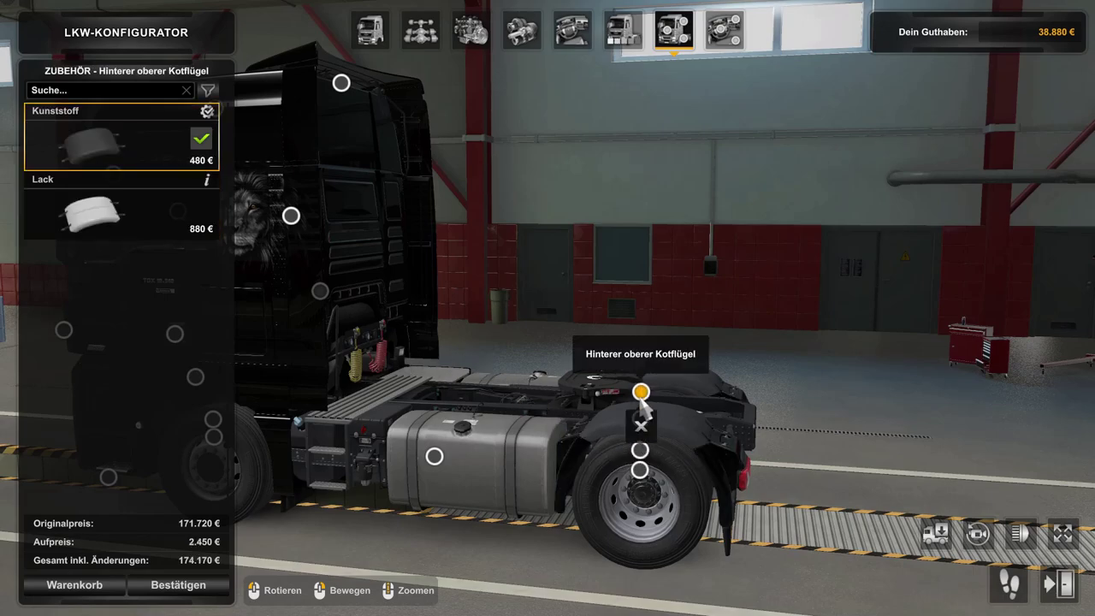
click(160, 220)
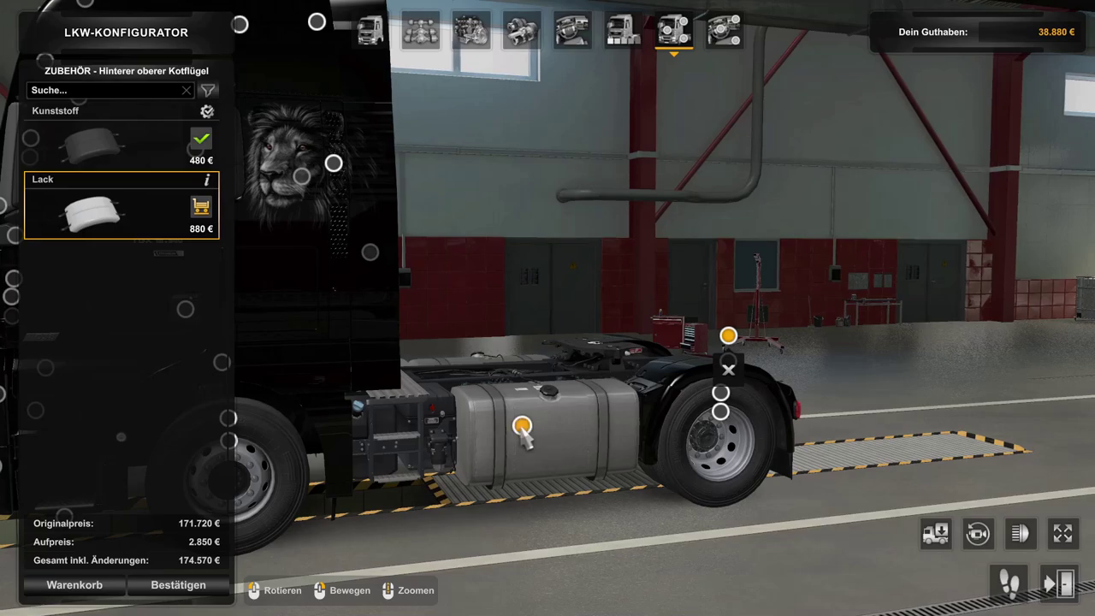
Fit the Lack side panels (Seitenverkleidung) on the 4x2 chassis and inspect them from both sides of the truck.
click(521, 426)
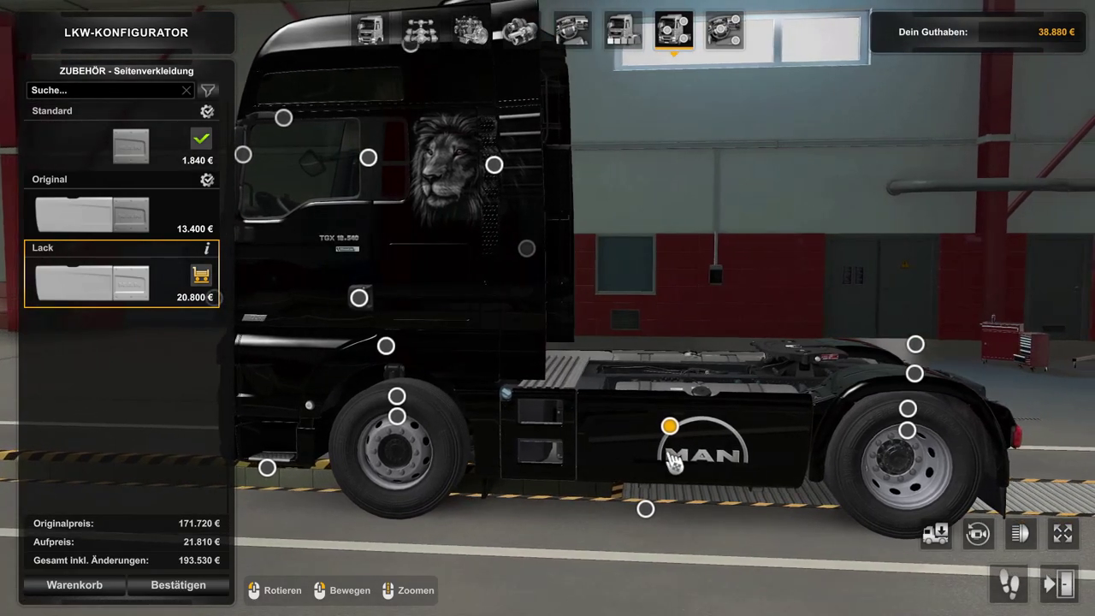
drag(734, 462, 496, 466)
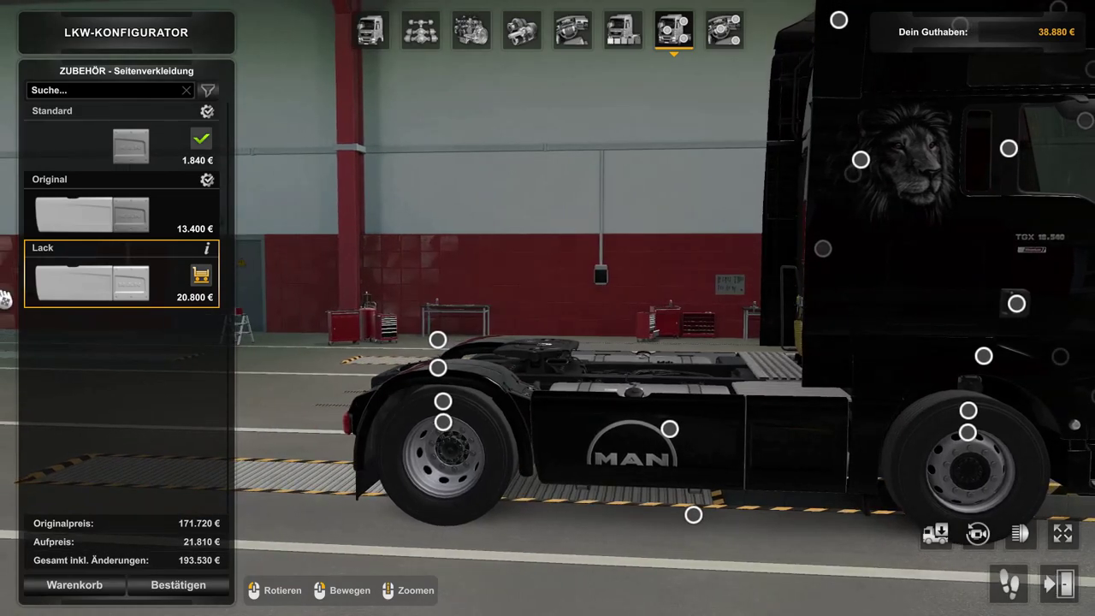
drag(518, 414, 838, 420)
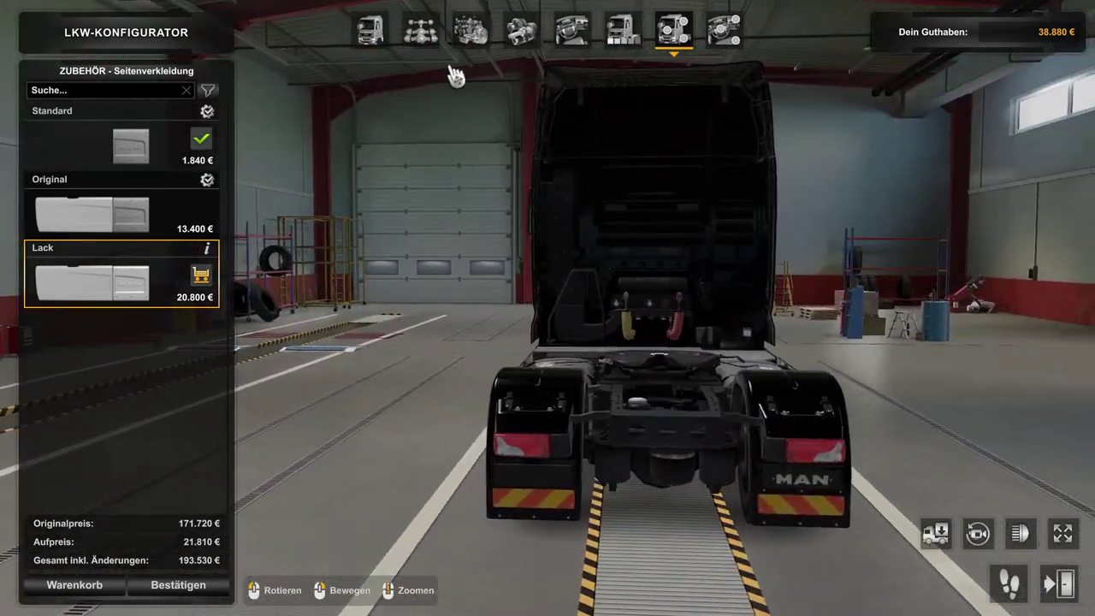
Change the truck's chassis to Fahrwerk 6x2-2 Taglift and check the selected paint job.
click(420, 31)
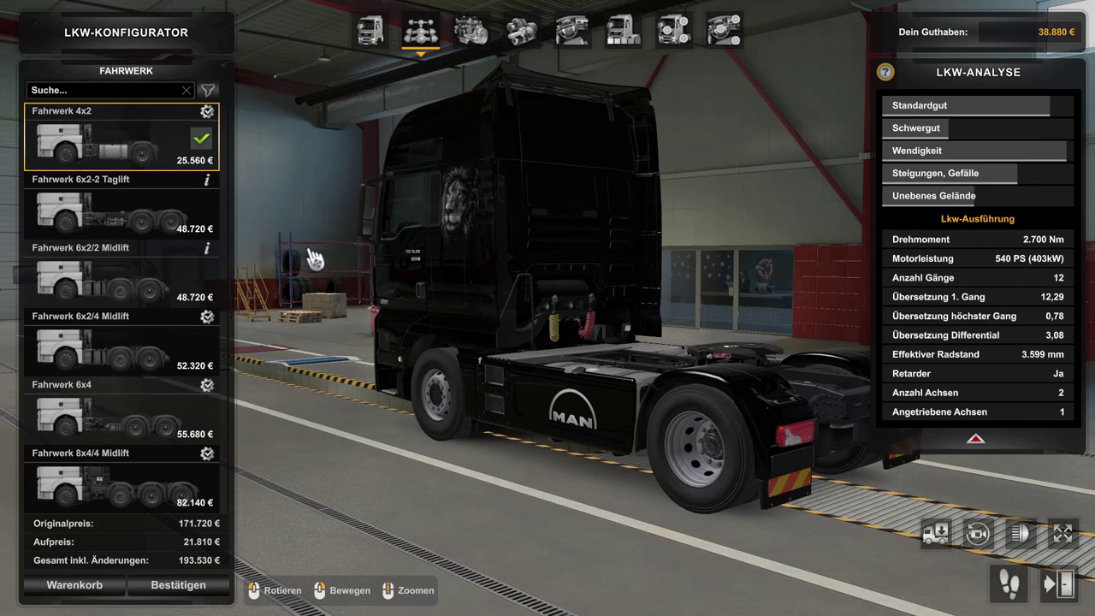
mouse_move(175, 224)
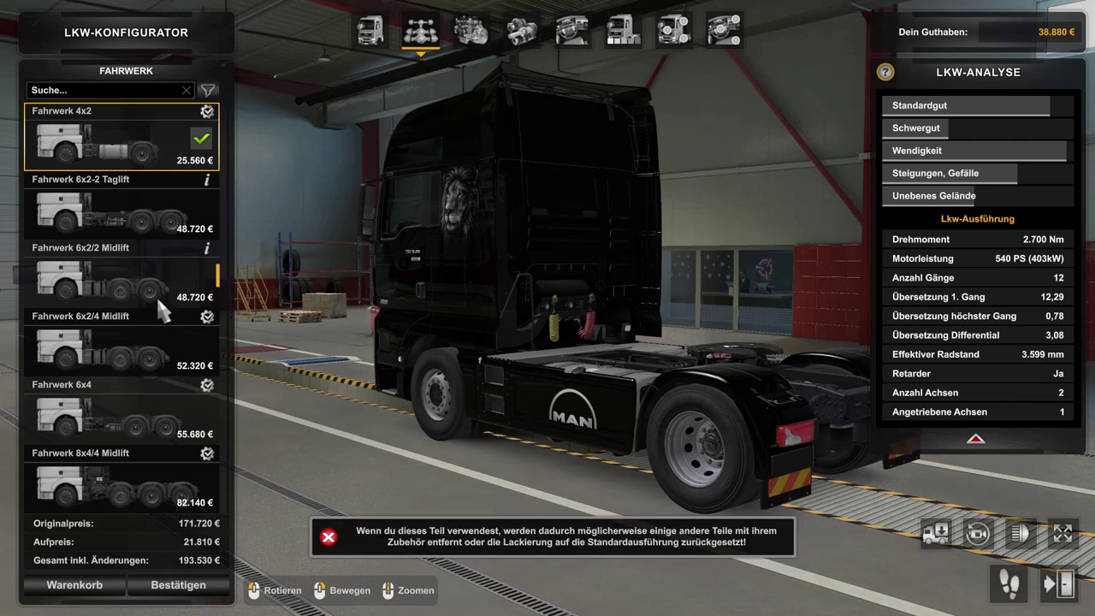
click(146, 214)
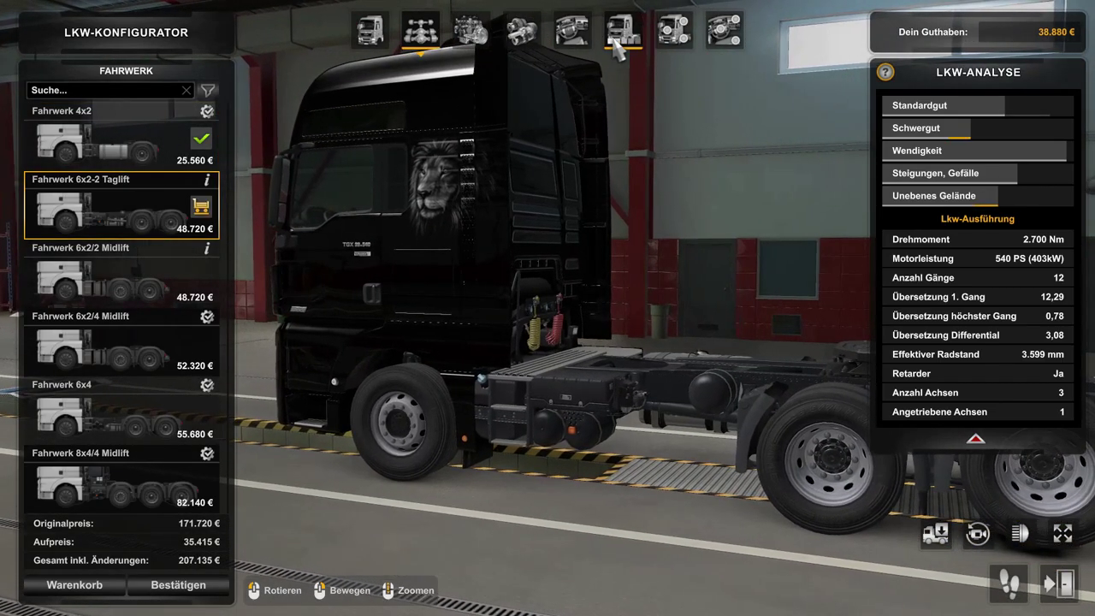
click(616, 43)
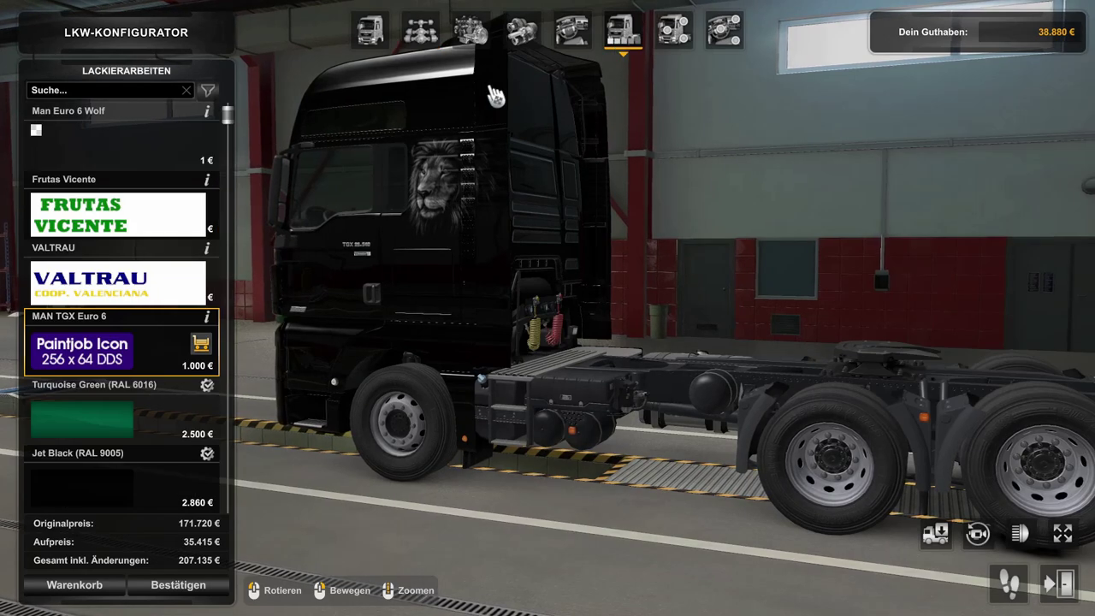
Fit the Lack side panels on the 6x2-2 Taglift chassis and examine their artwork on both sides of the truck.
click(671, 38)
click(618, 415)
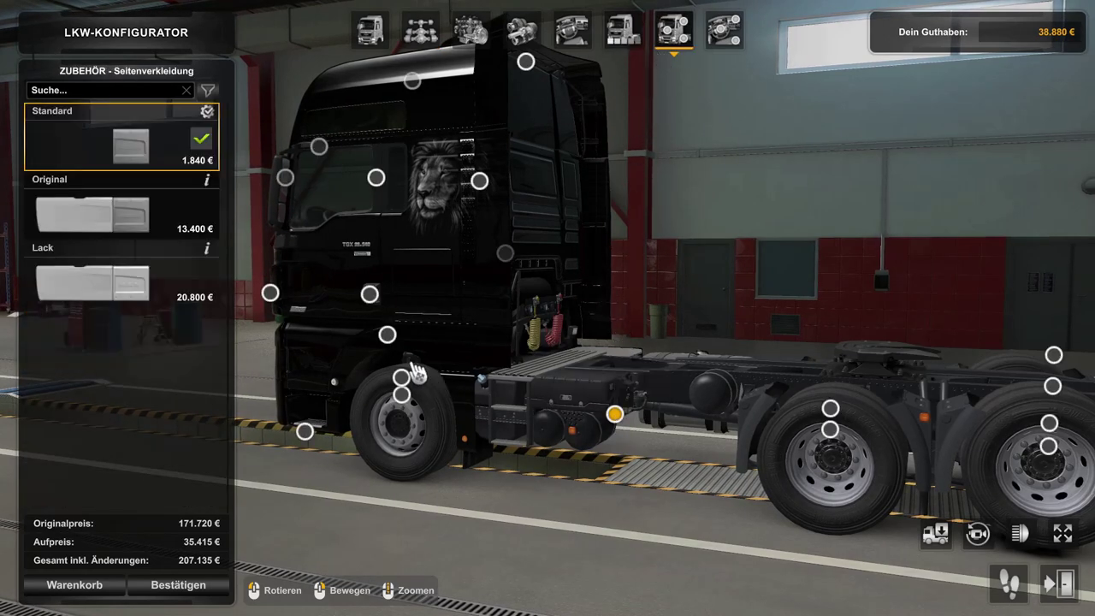
click(125, 282)
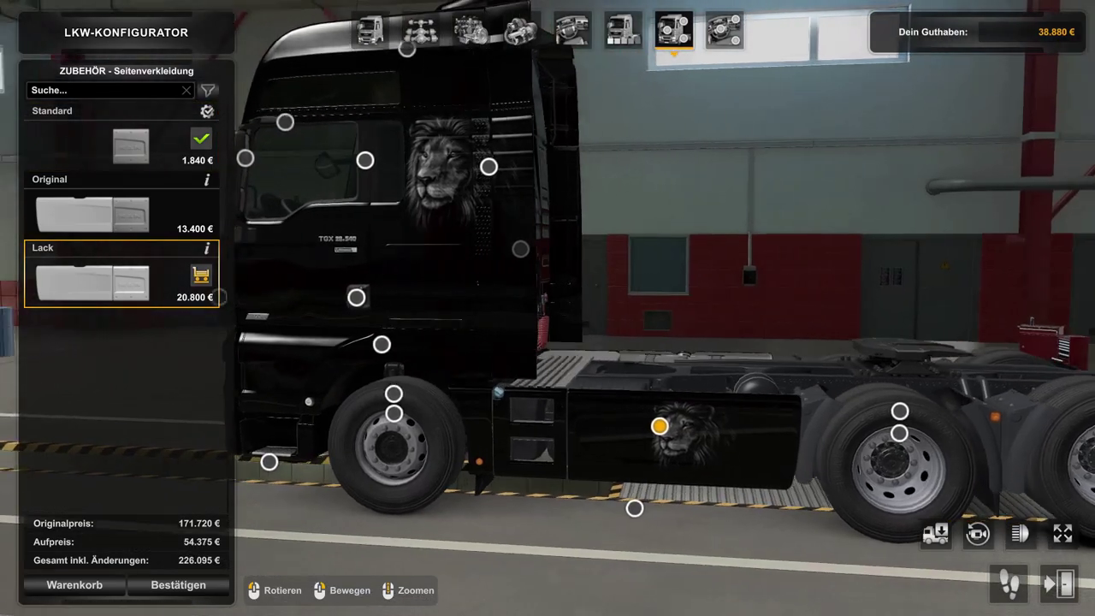
mouse_move(742, 460)
mouse_down()
mouse_move(864, 462)
mouse_move(747, 459)
mouse_up()
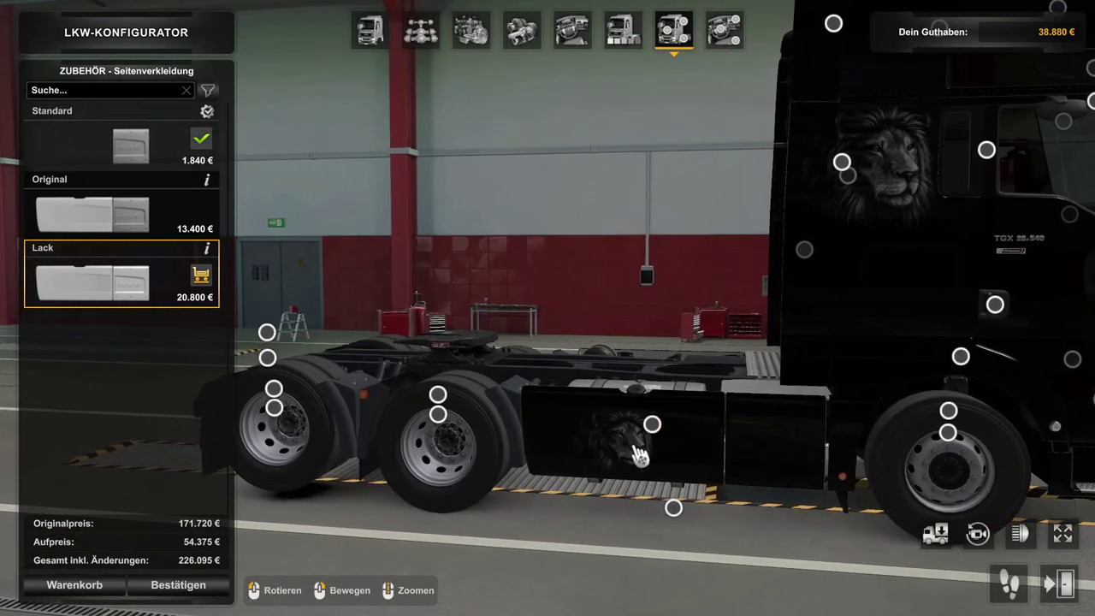
drag(629, 466, 727, 442)
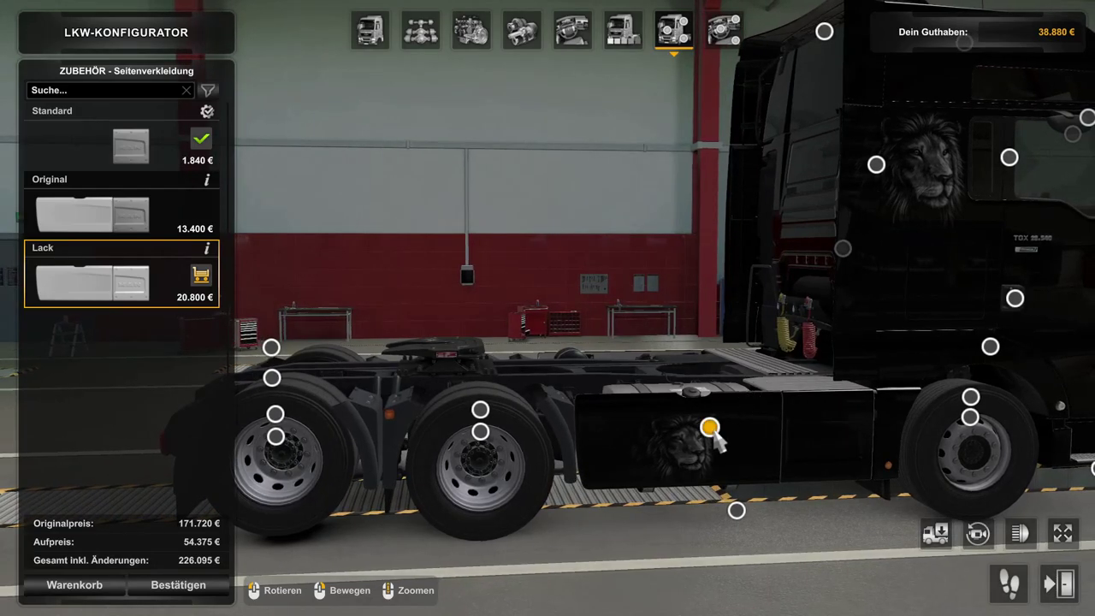
drag(669, 462, 659, 313)
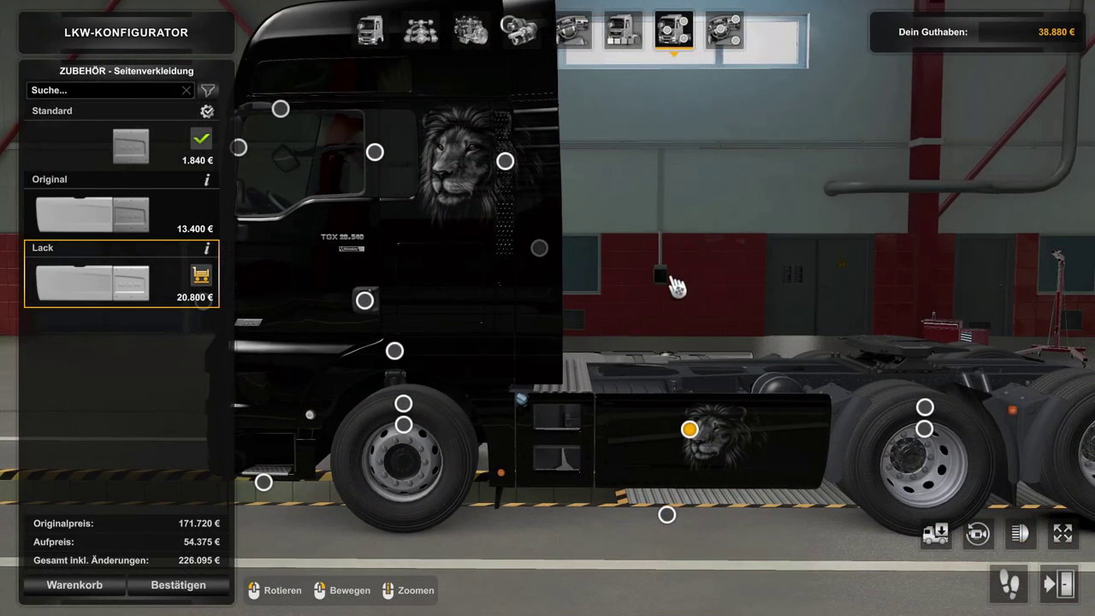
Change the chassis to Fahrwerk 8x4/4 Midlift and fit the Lack side panels to it.
click(419, 38)
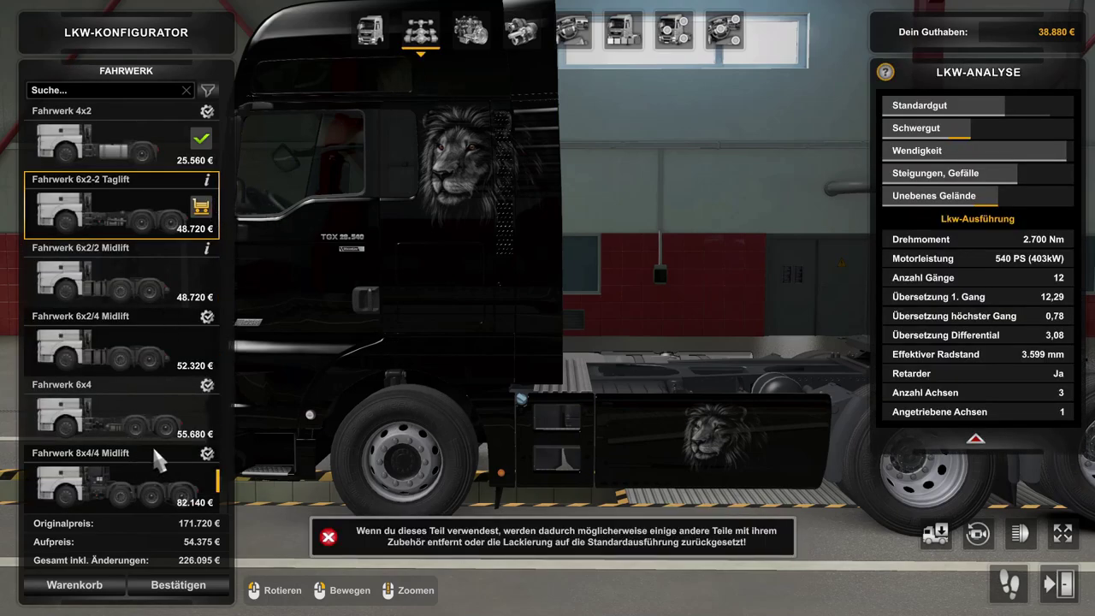
click(118, 495)
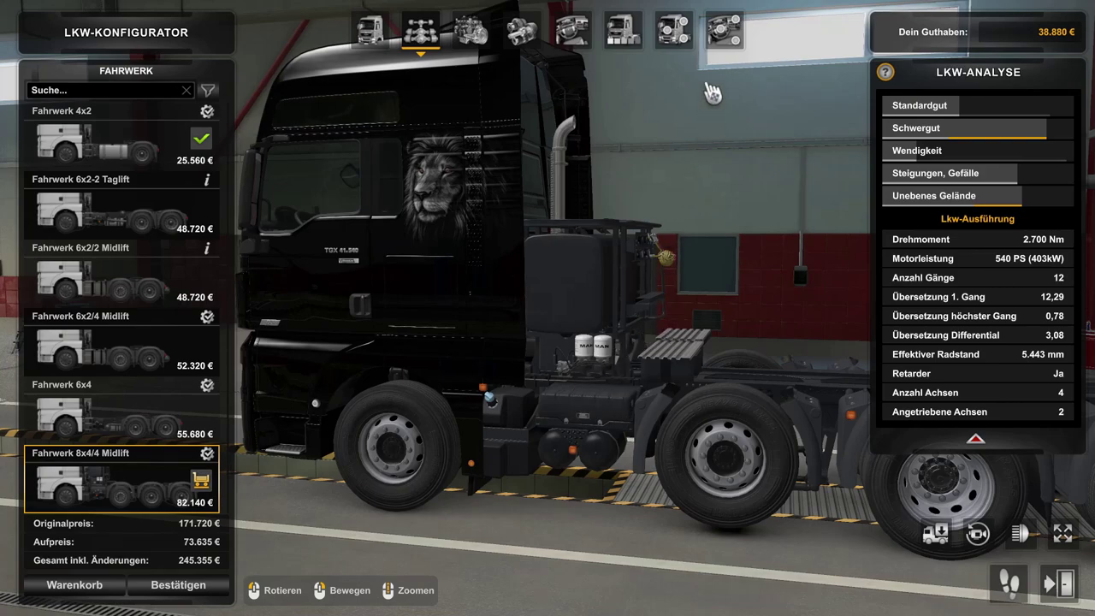
click(680, 48)
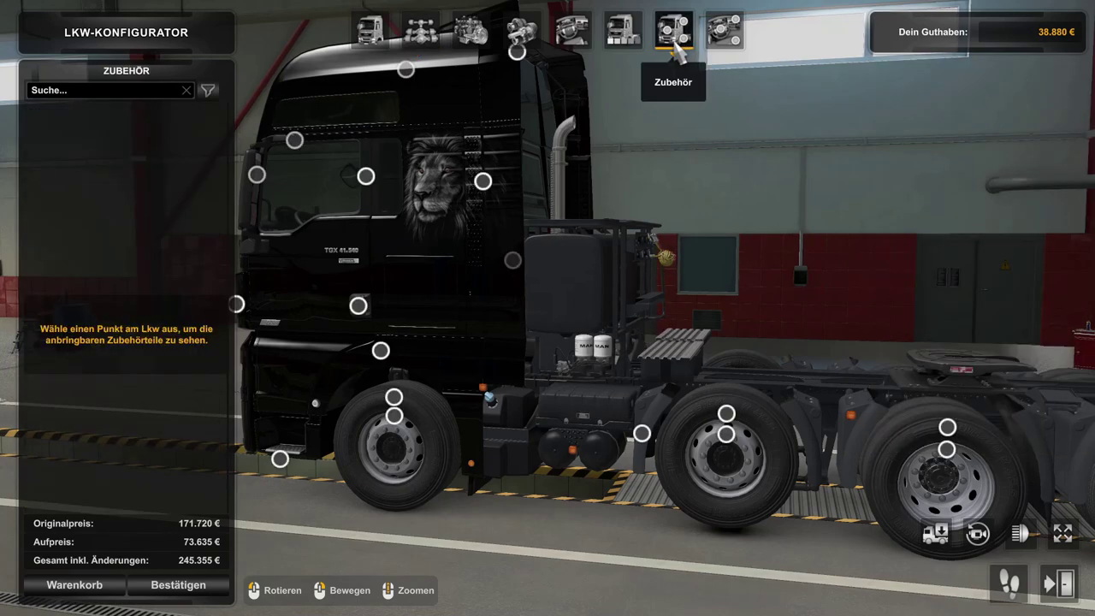
click(643, 434)
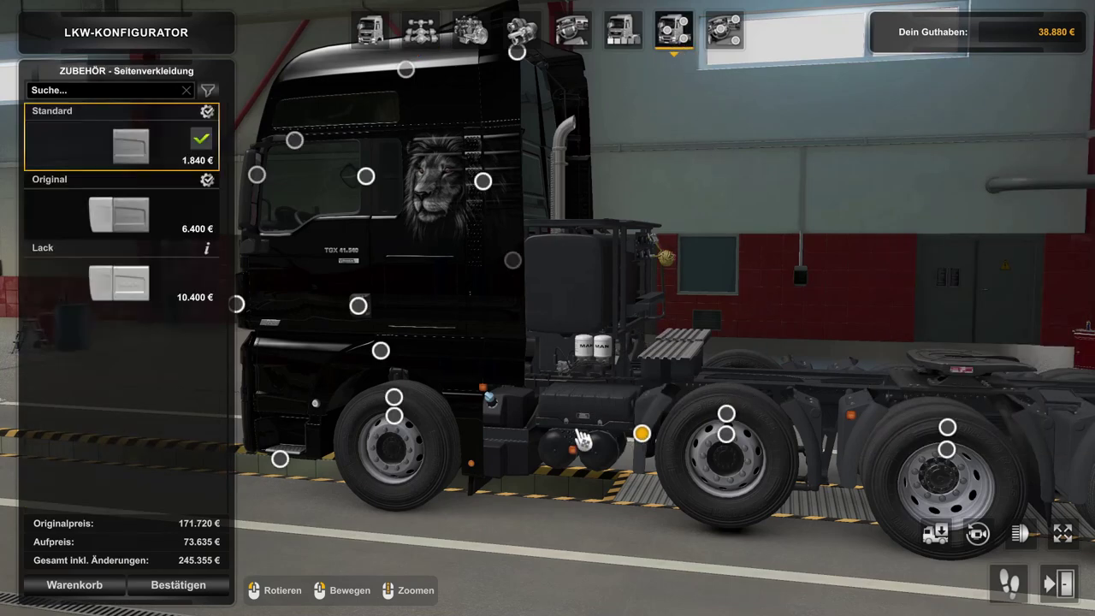
click(145, 295)
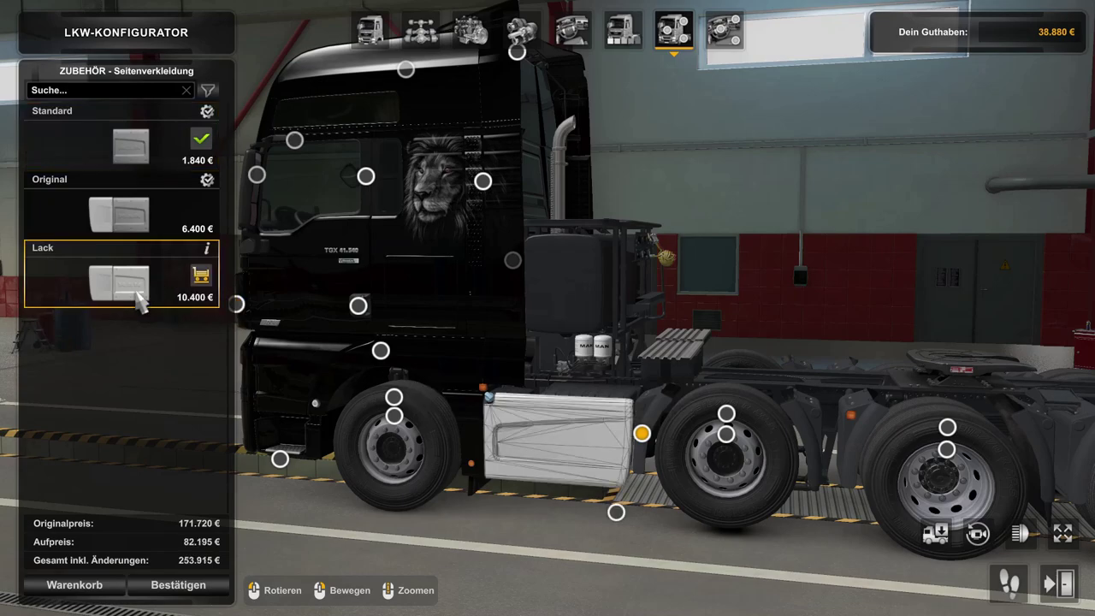
Examine the paint on the 8x4/4 side panels, comparing the Original, Standard and Lack versions.
scroll(545, 462, up, 3)
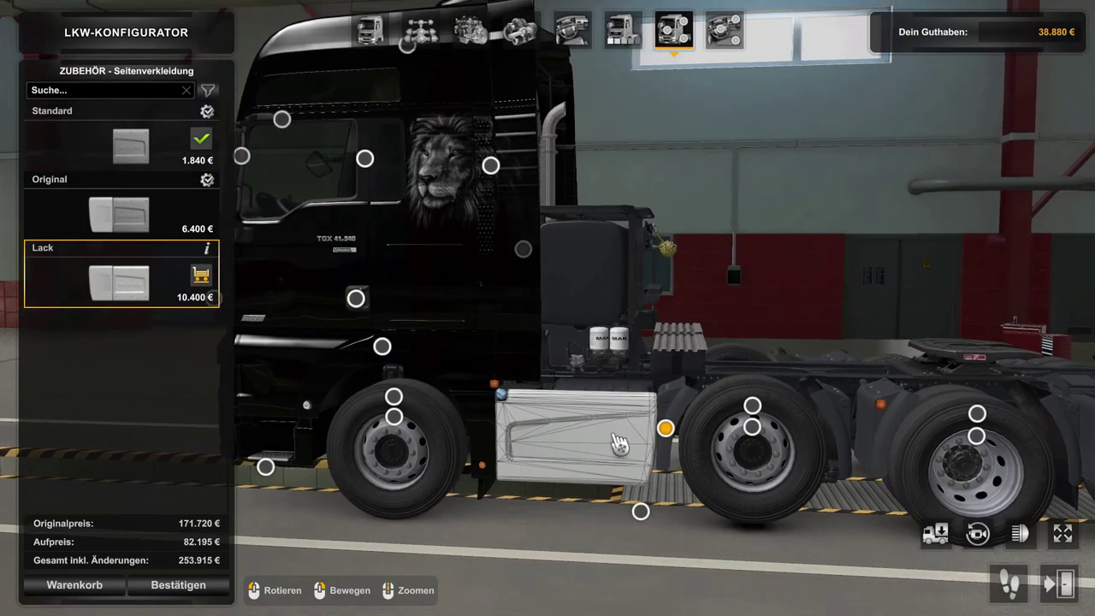
drag(599, 447, 729, 438)
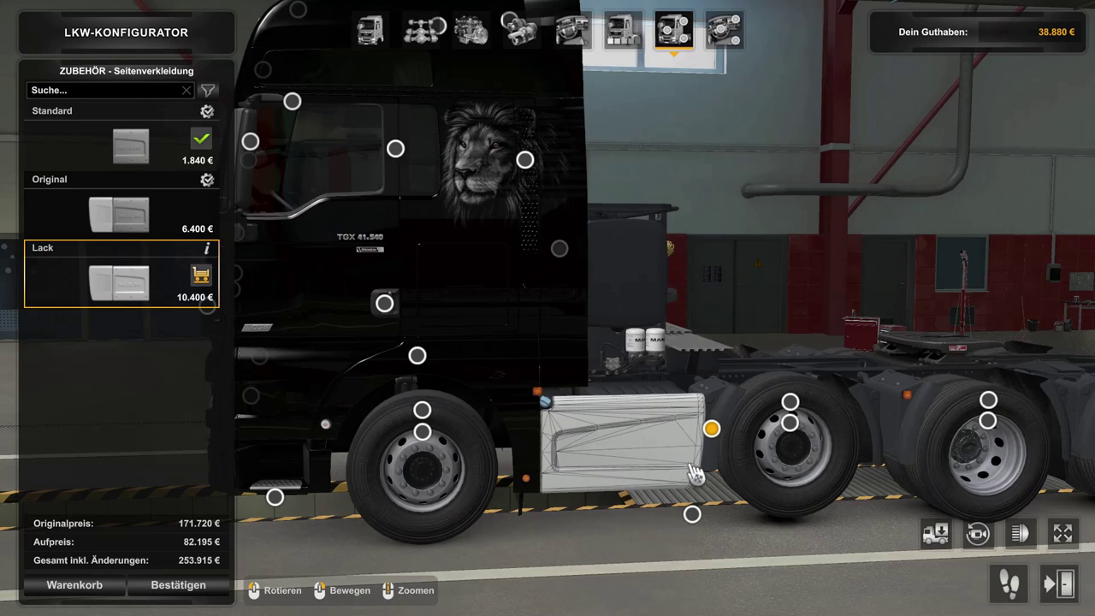
drag(669, 457, 559, 439)
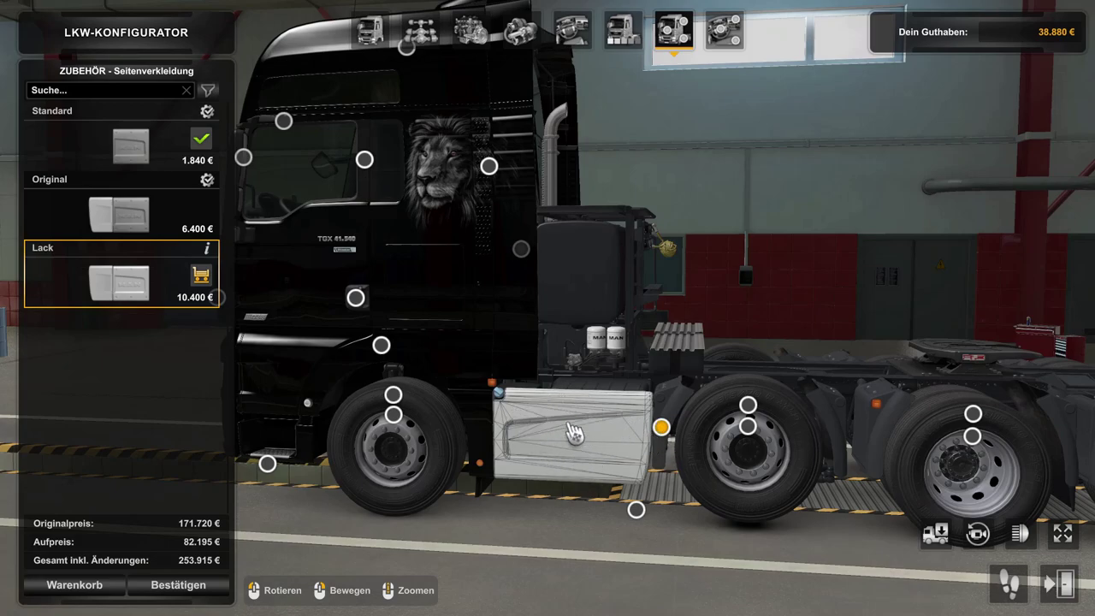
click(188, 224)
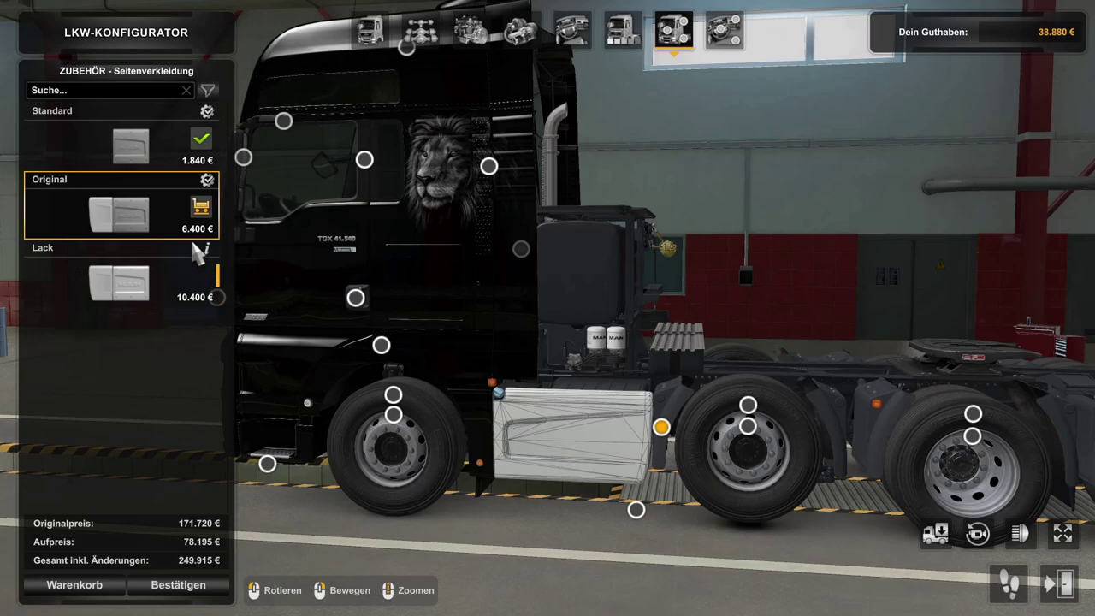
click(145, 164)
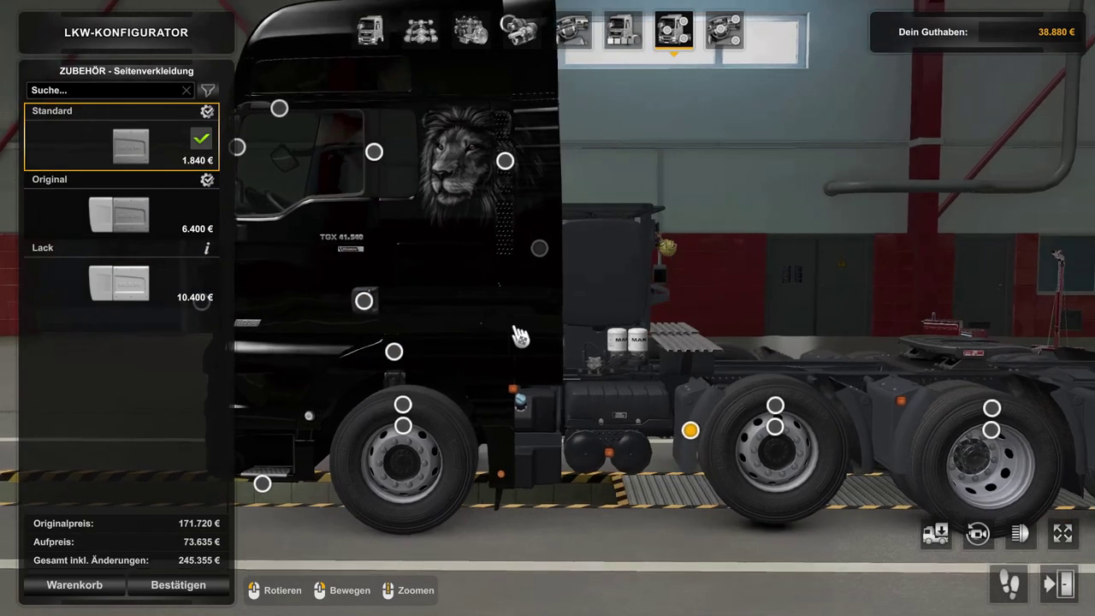
drag(641, 456, 490, 359)
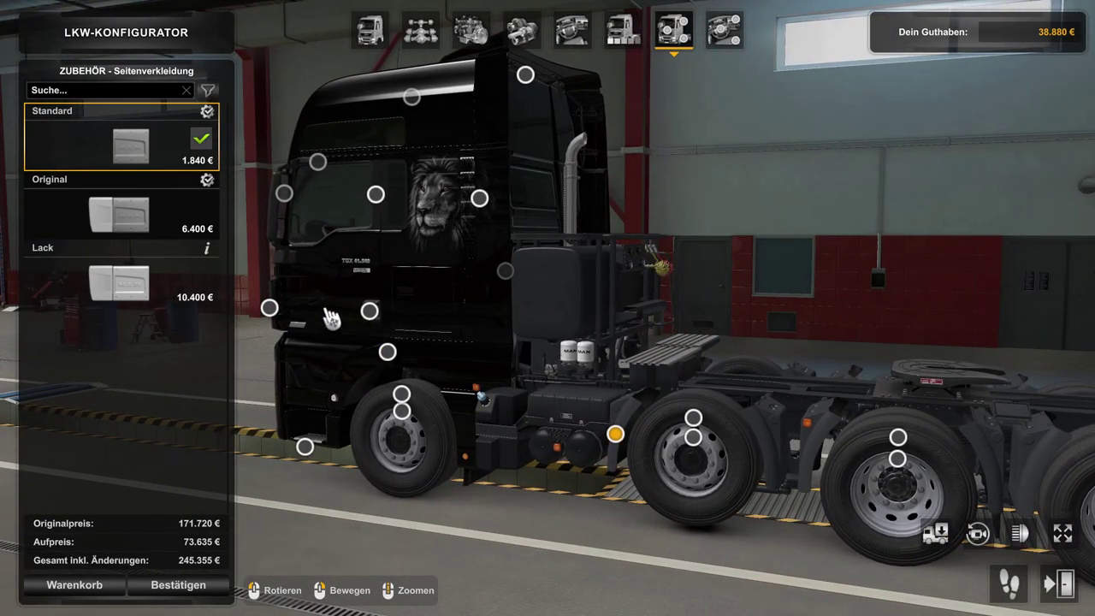
click(134, 289)
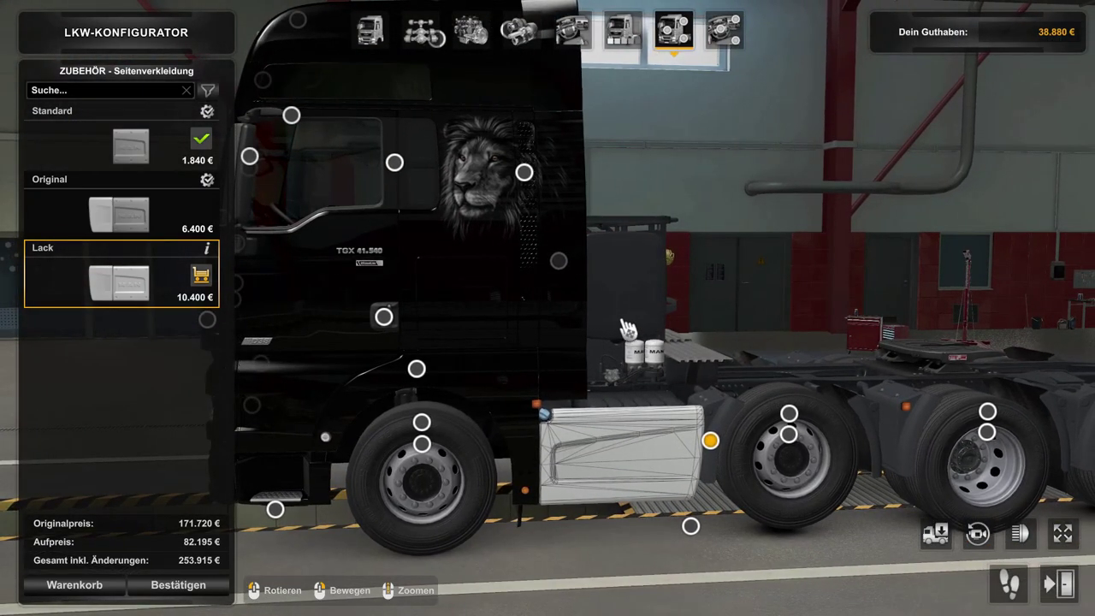
Preview the XL and XLX cabins on the 8x4/4 truck and switch back to the XXL cabin.
click(376, 36)
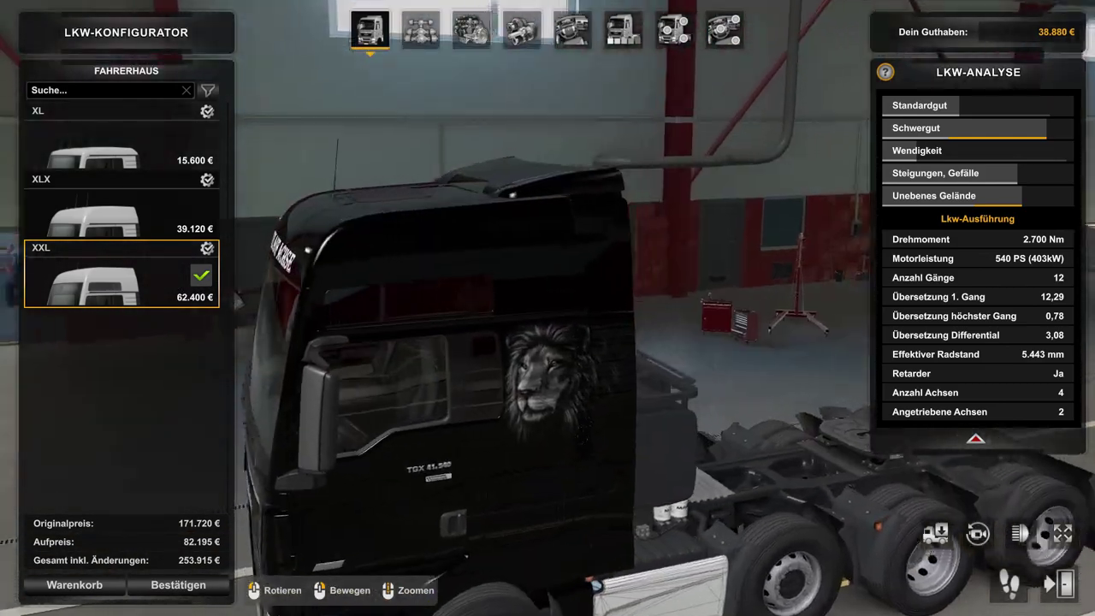
mouse_move(138, 177)
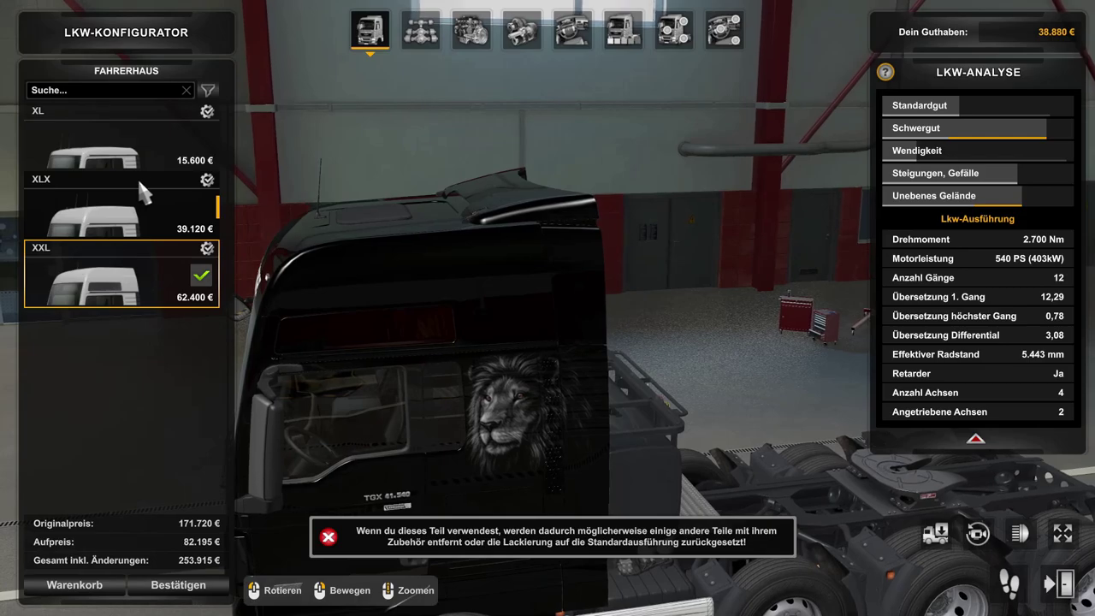
click(135, 147)
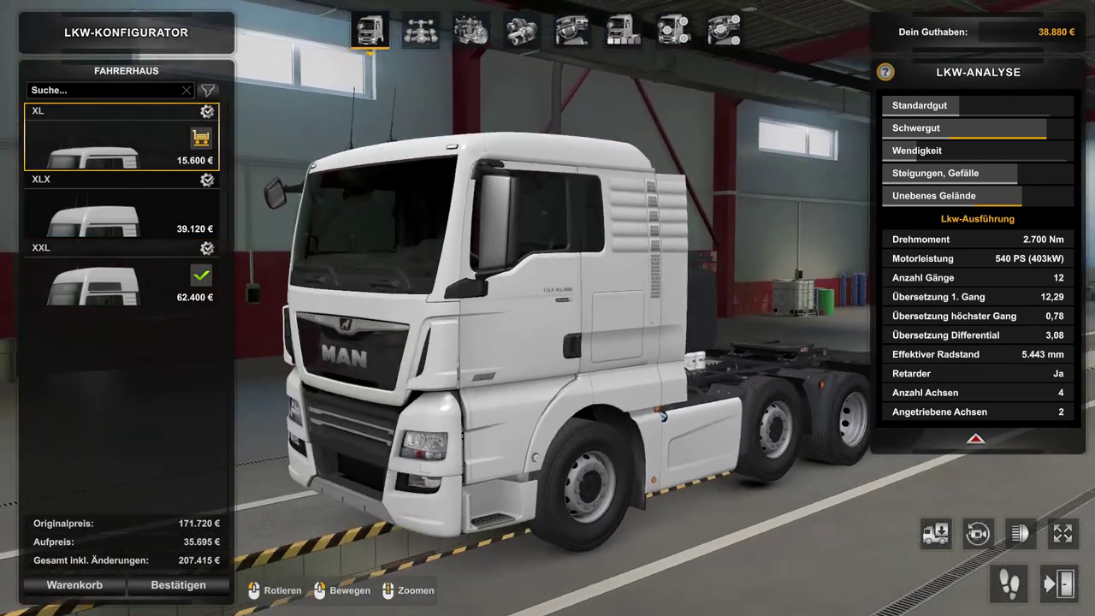
click(178, 224)
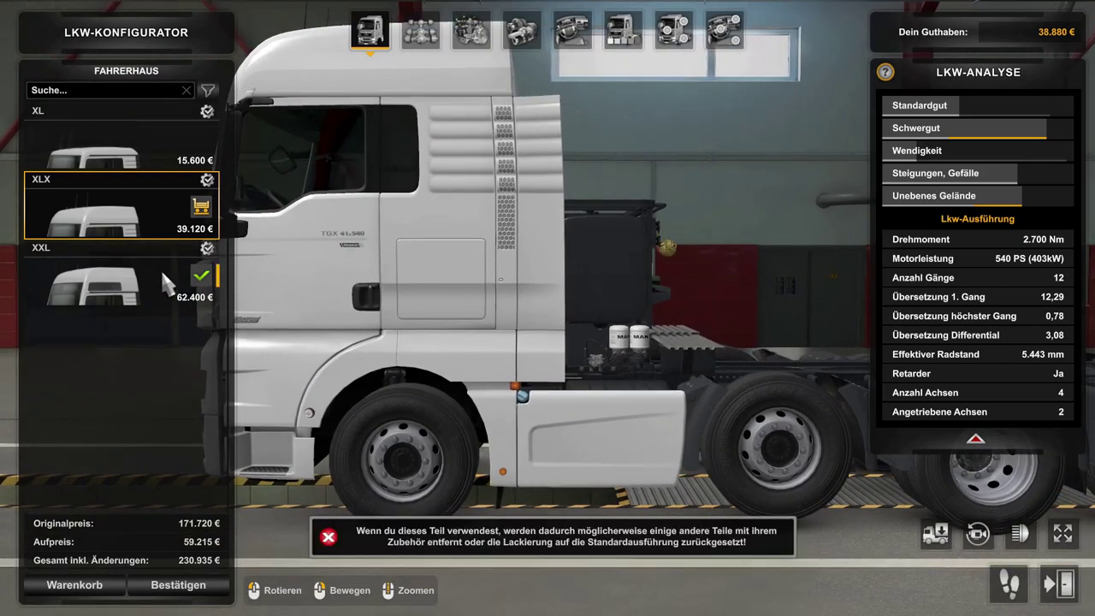
click(169, 283)
Reapply the MAN TGX Euro 6 lion paint job and fit the Original roof spoiler to the XXL cabin.
click(619, 35)
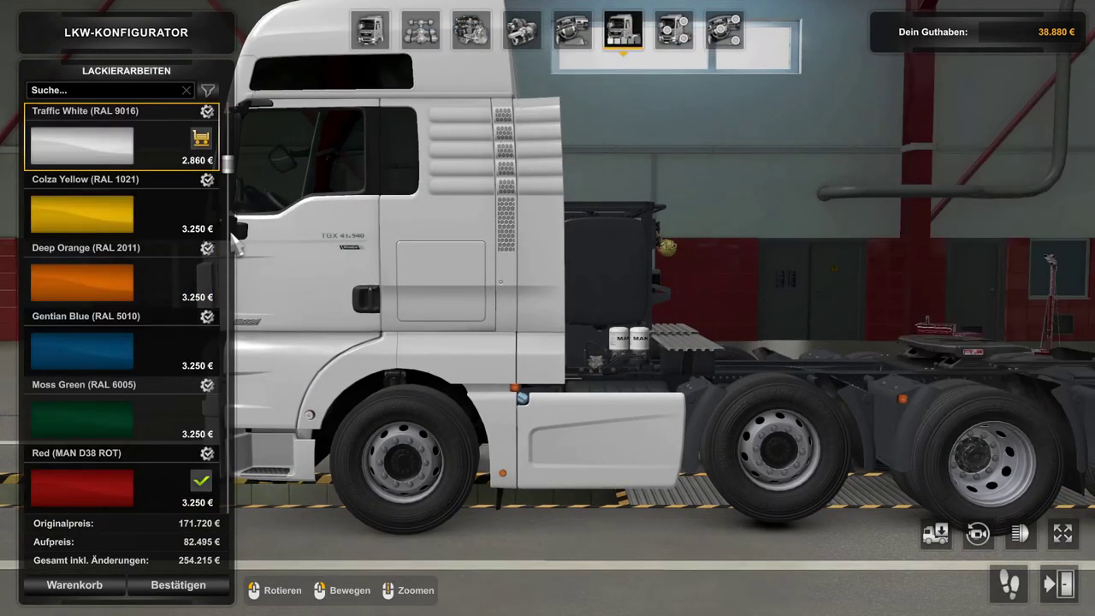
click(131, 333)
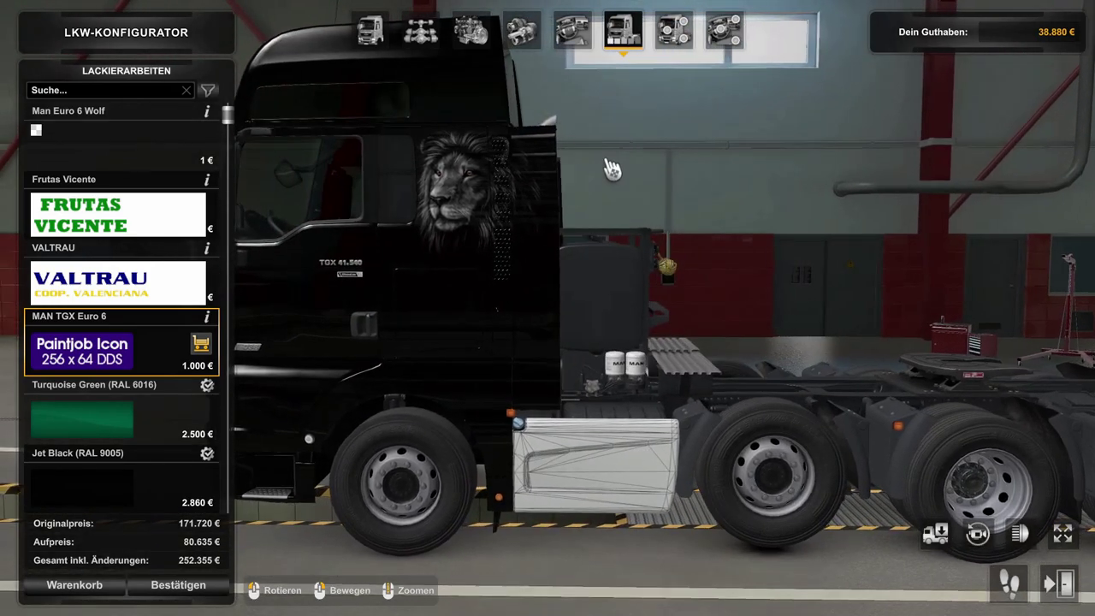
drag(612, 168, 654, 106)
click(674, 35)
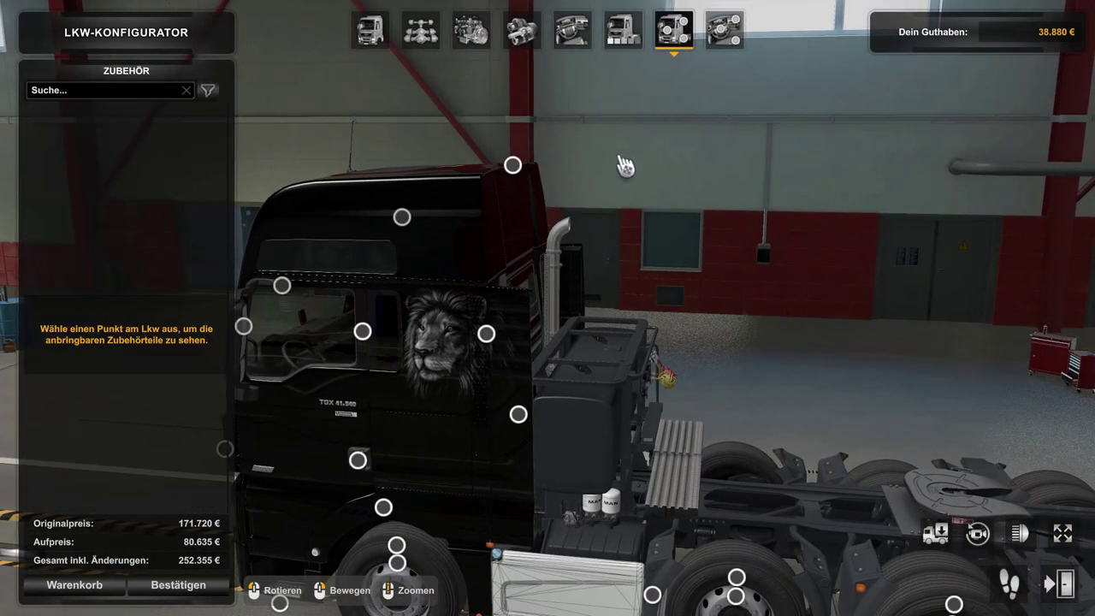
click(512, 165)
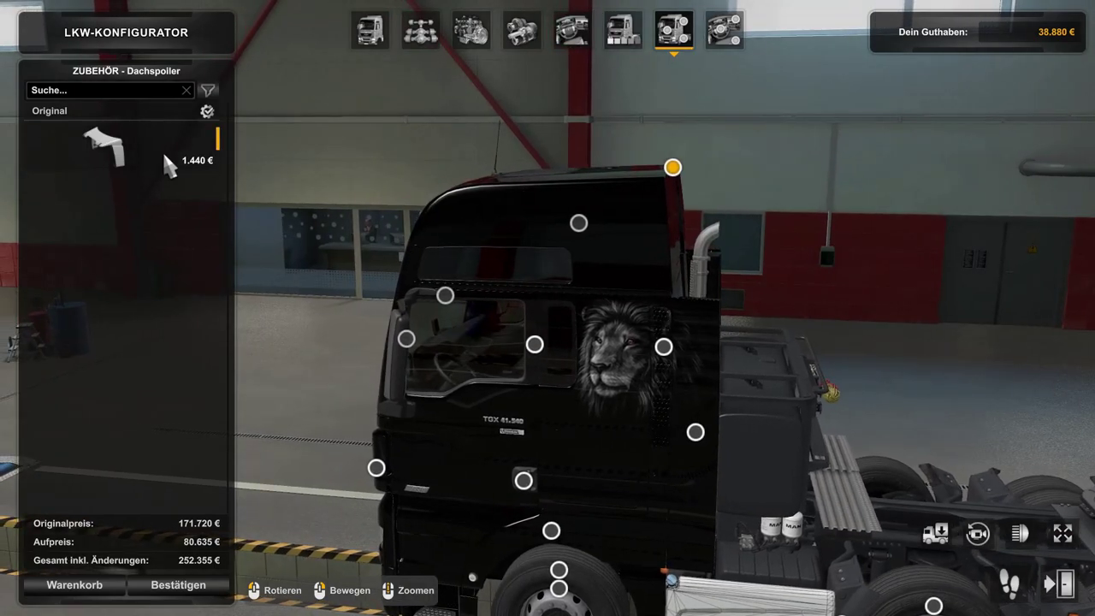
drag(565, 323, 672, 85)
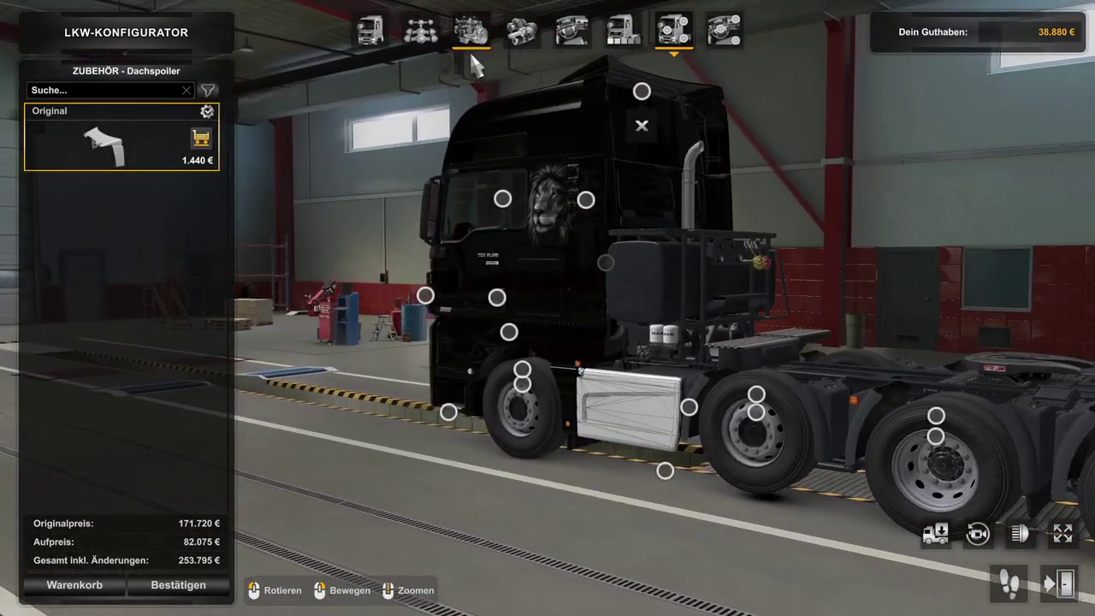
Change the chassis to Fahrwerk 4x2 and fit the Lack side panels to it.
click(435, 37)
click(142, 144)
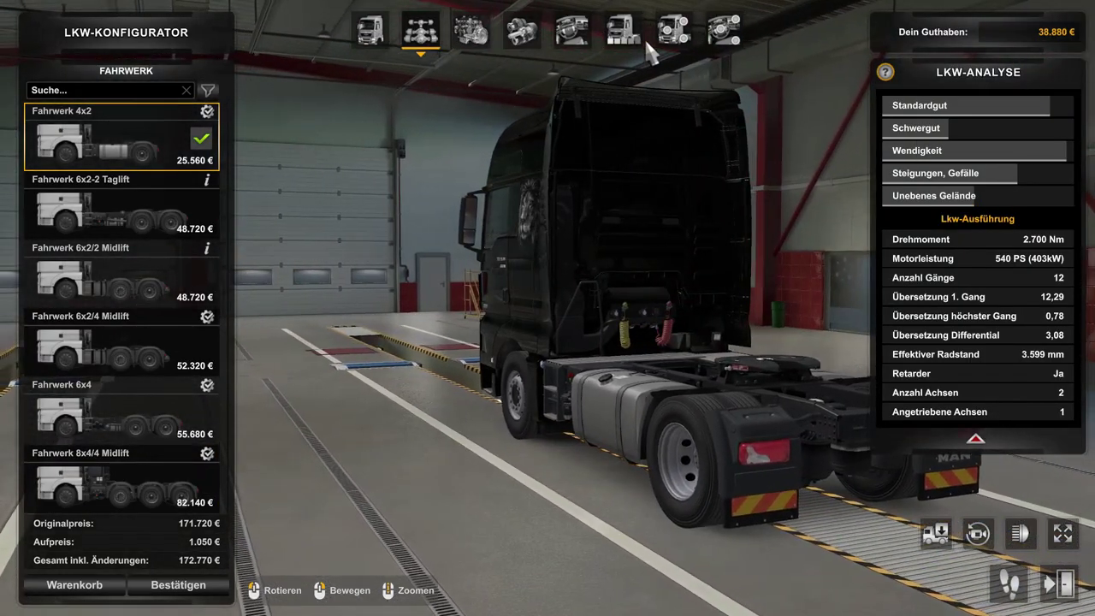
click(673, 33)
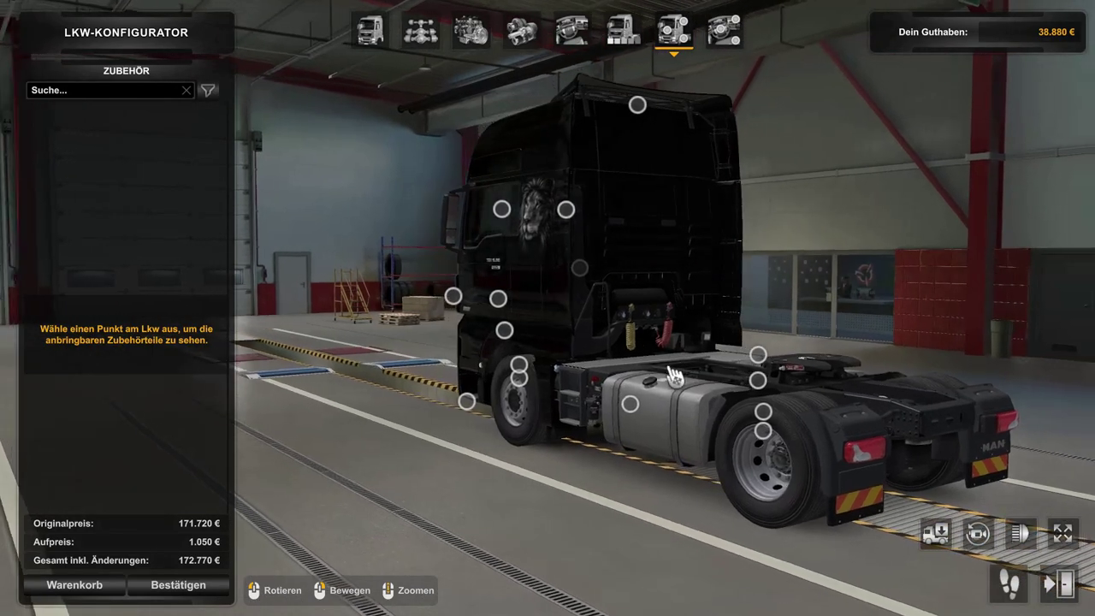
click(590, 399)
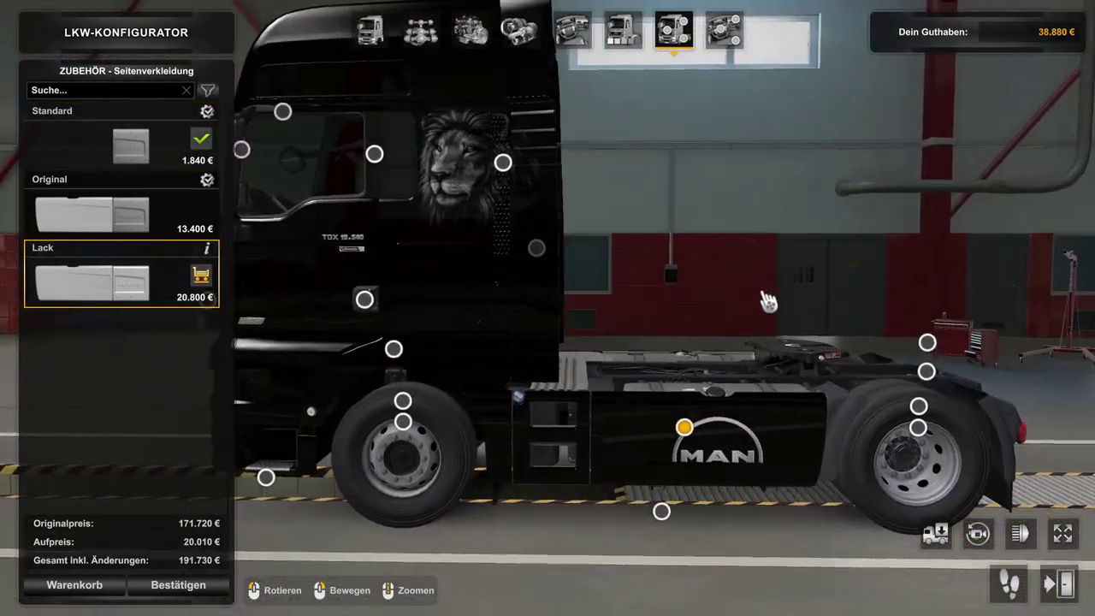
drag(765, 298, 510, 383)
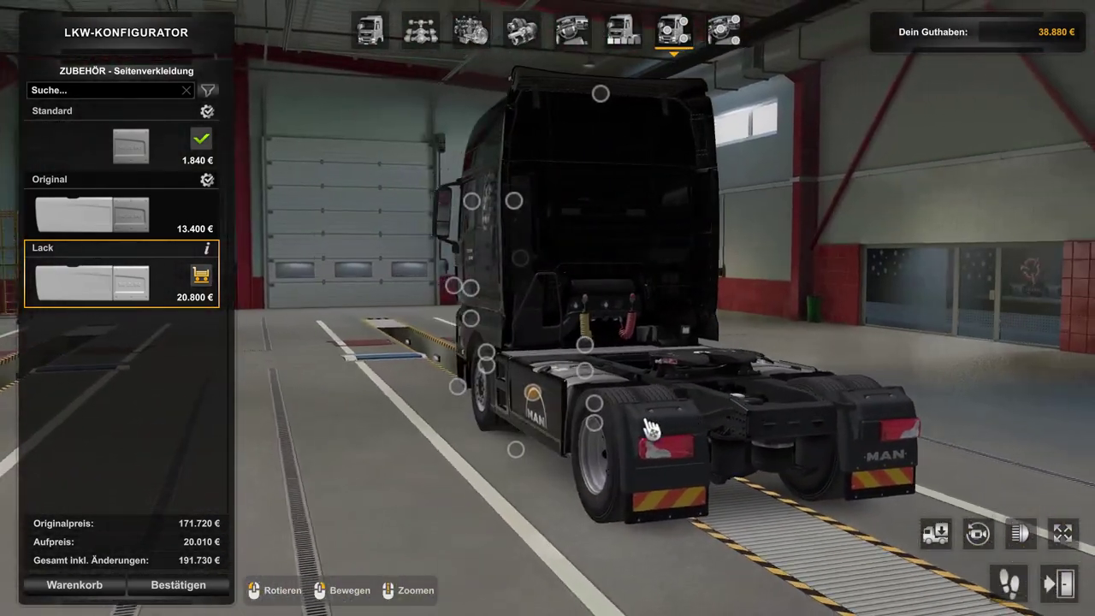
Fit the Lack rear fenders and Lack upper rear fenders, and check the front fender options.
click(737, 383)
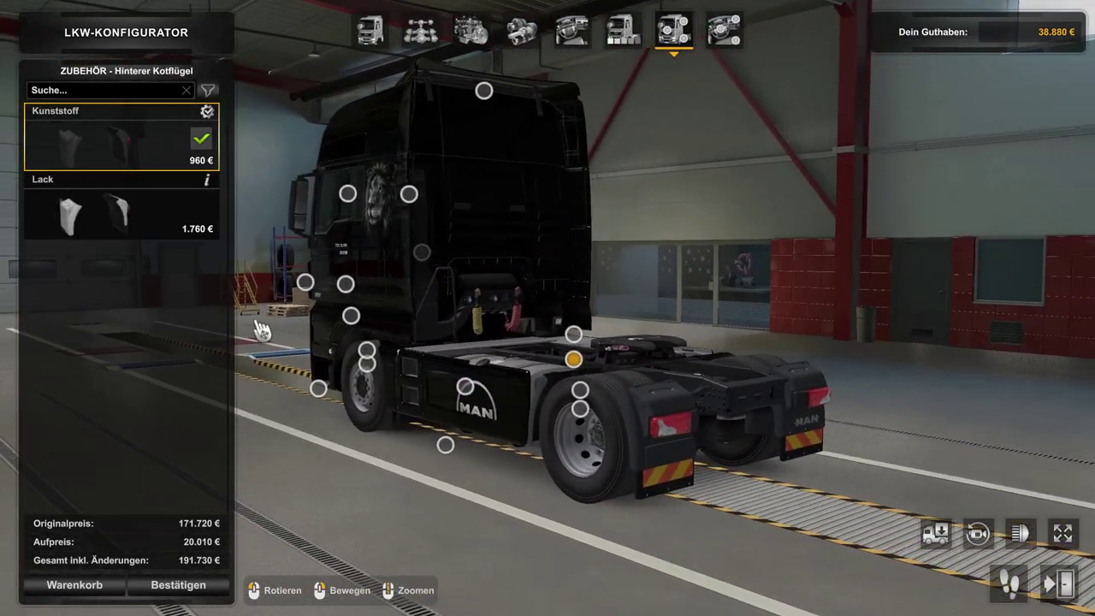
click(112, 212)
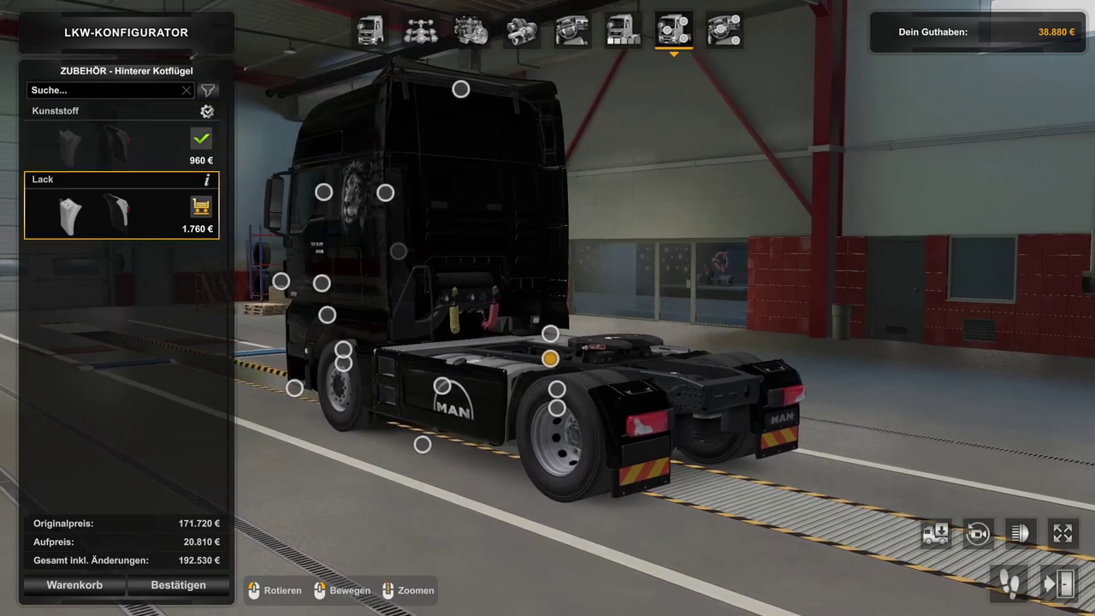
click(611, 342)
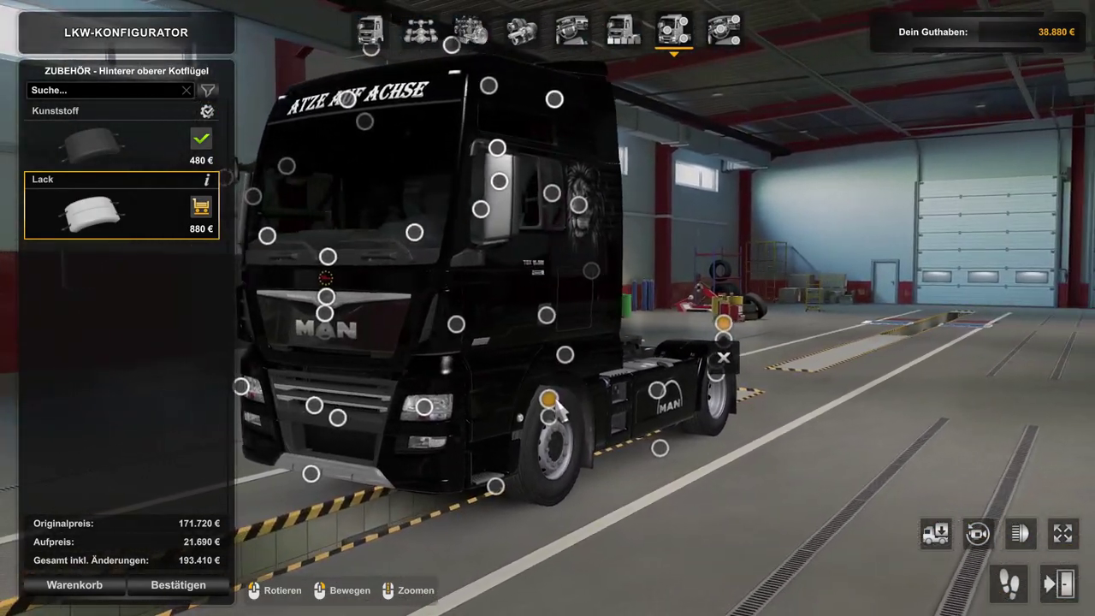
click(549, 399)
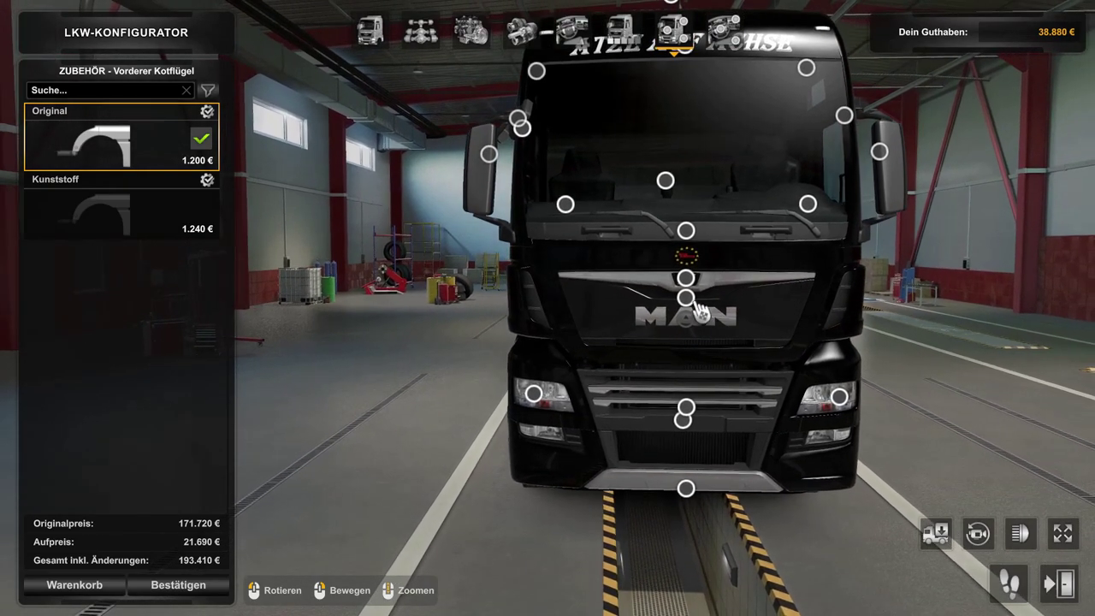
Fit the Lack front mask to the cabin's front.
click(698, 283)
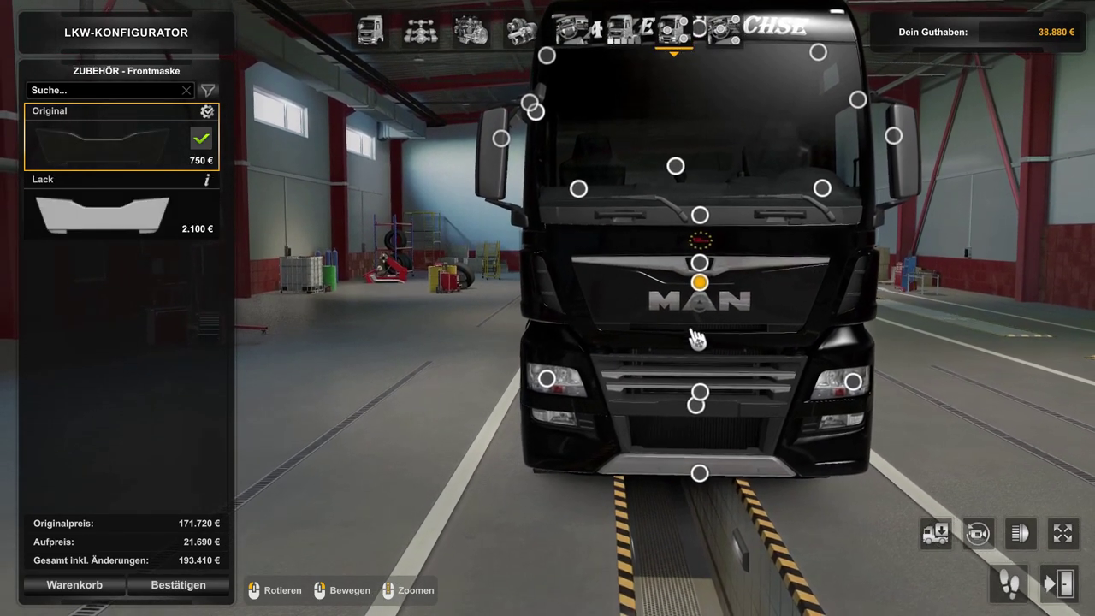
click(161, 219)
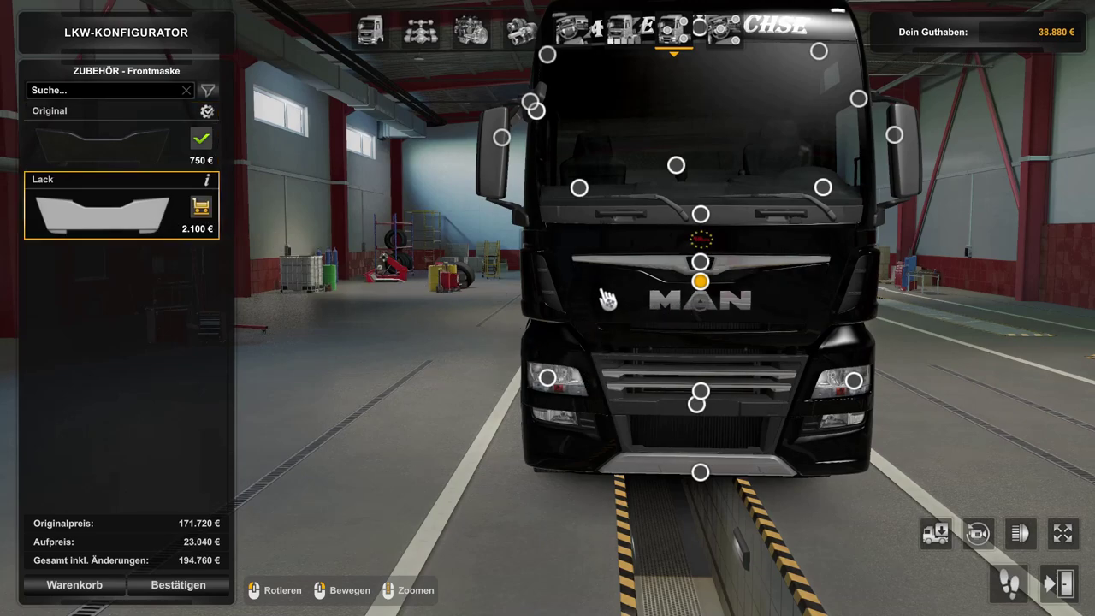
click(756, 312)
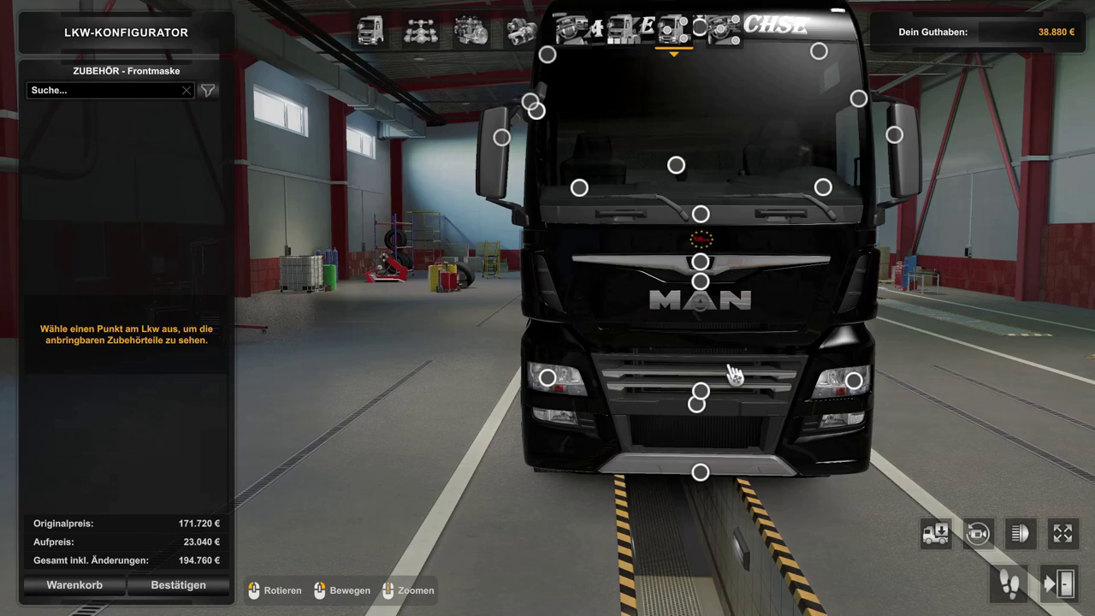
Compare the Lack and Lackiert mit Chrom 2019 front bumpers and fit the Lack version.
click(708, 393)
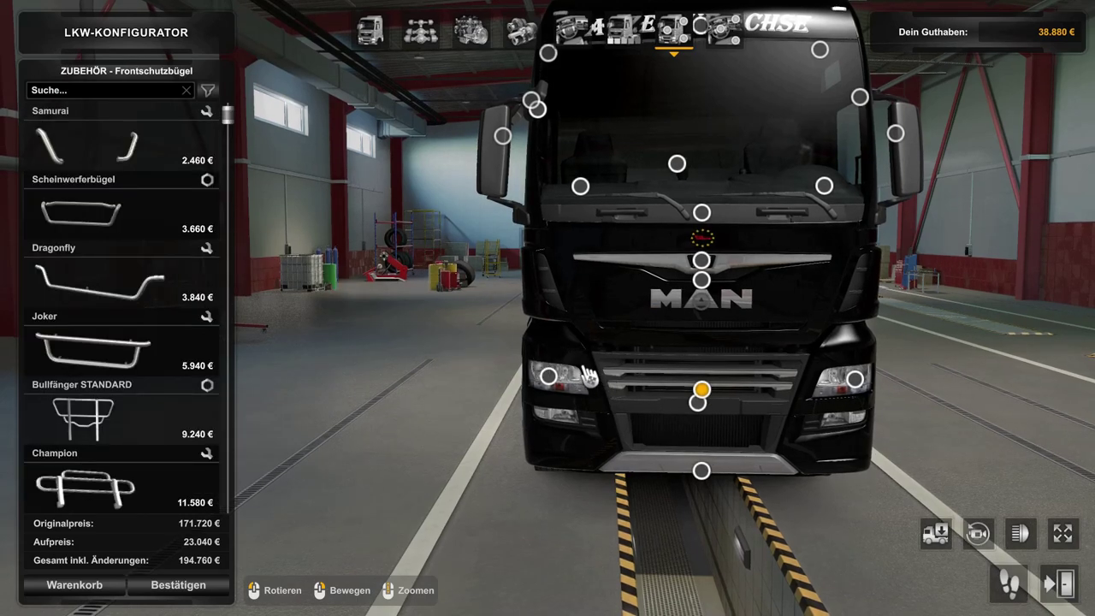
click(698, 402)
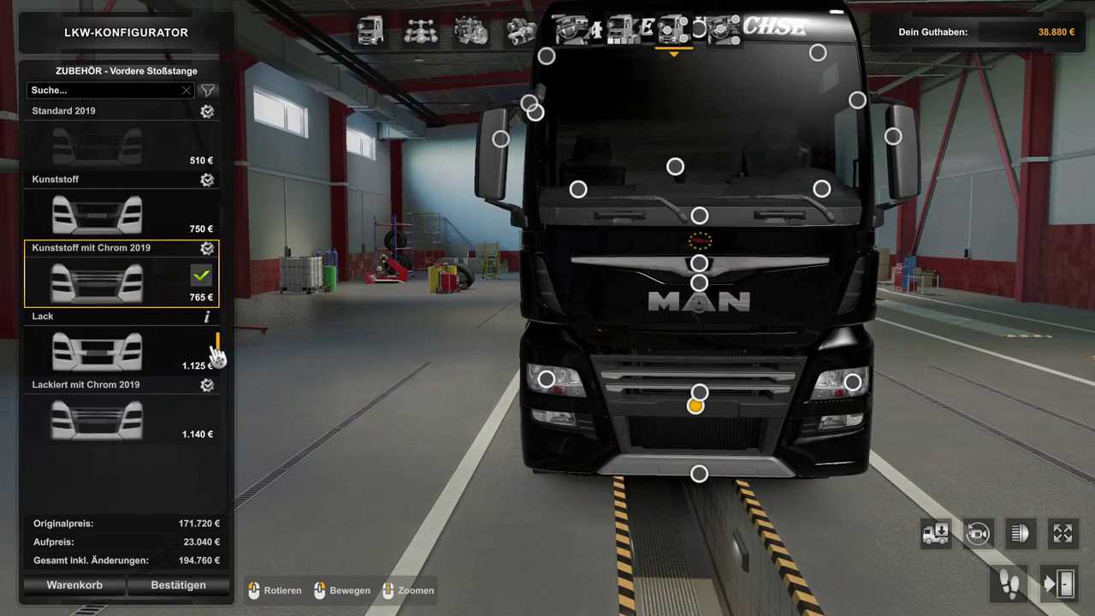
click(146, 345)
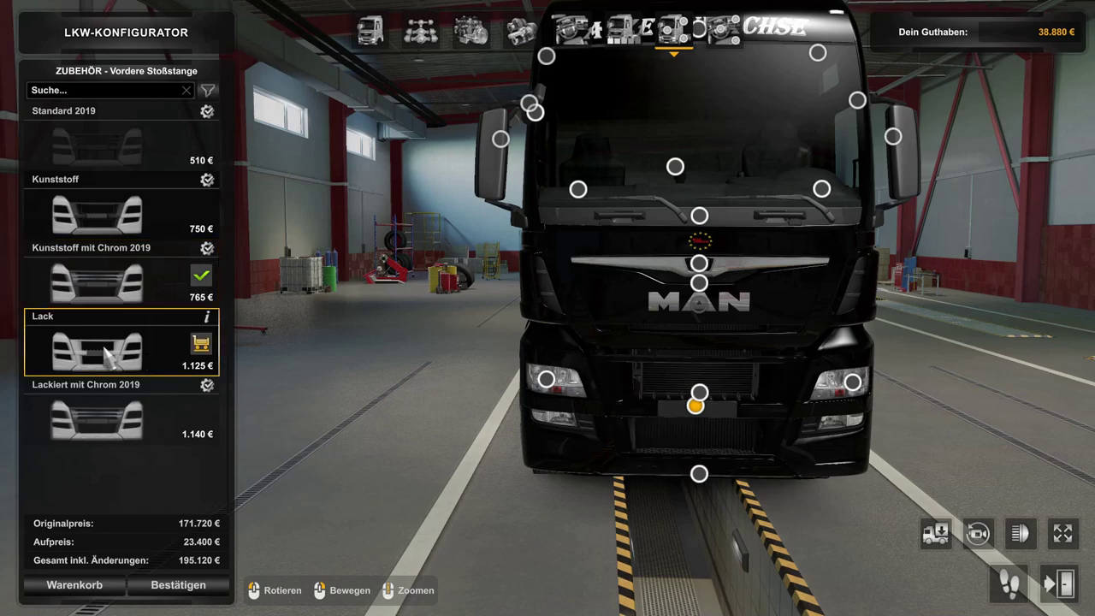
click(160, 406)
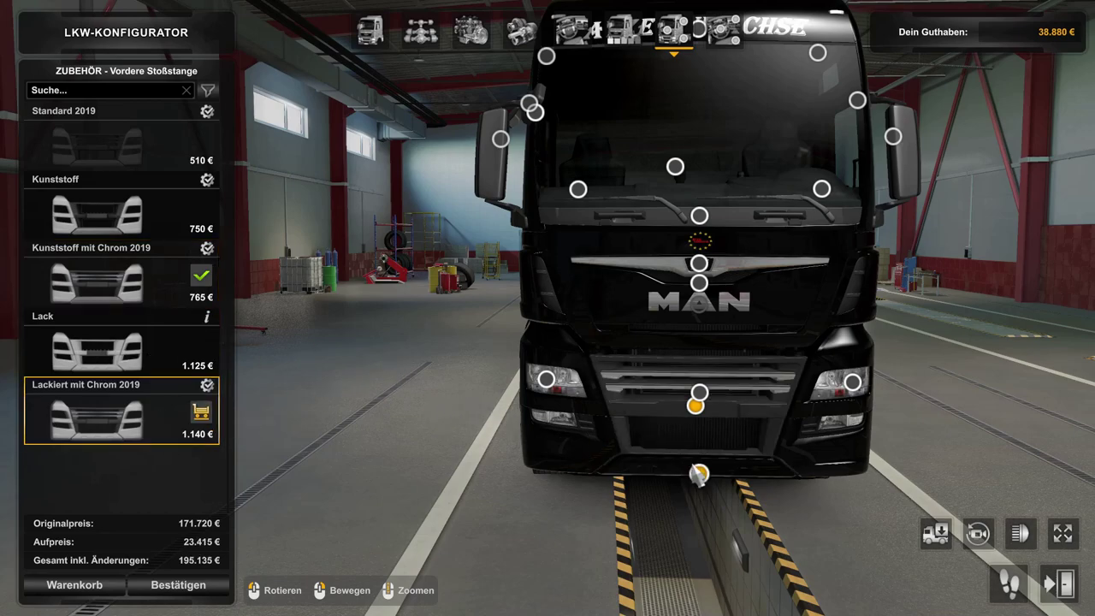
click(699, 473)
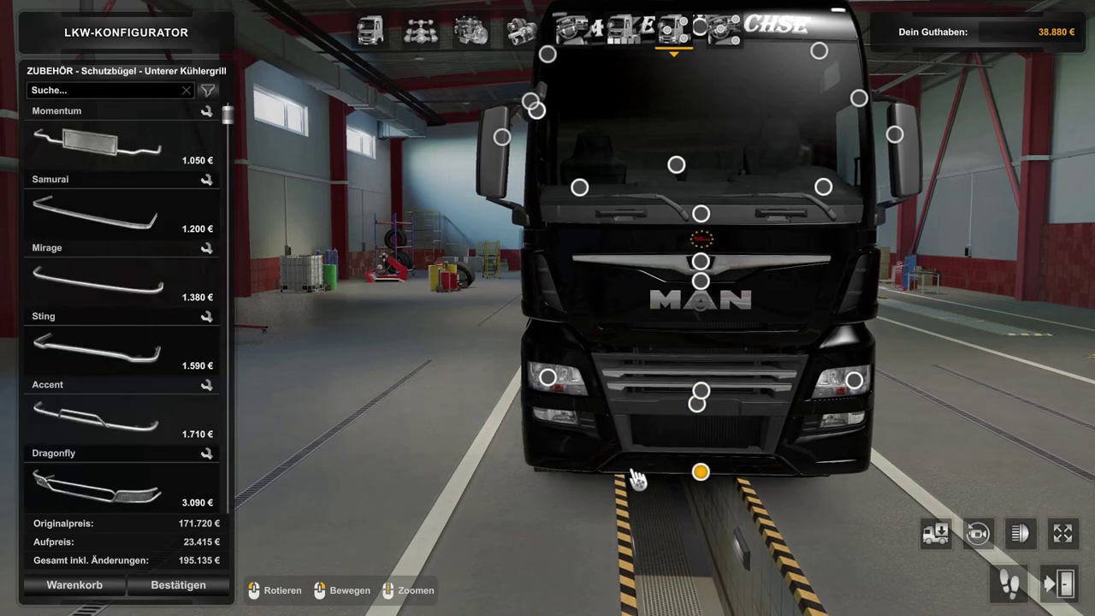
click(697, 407)
click(139, 359)
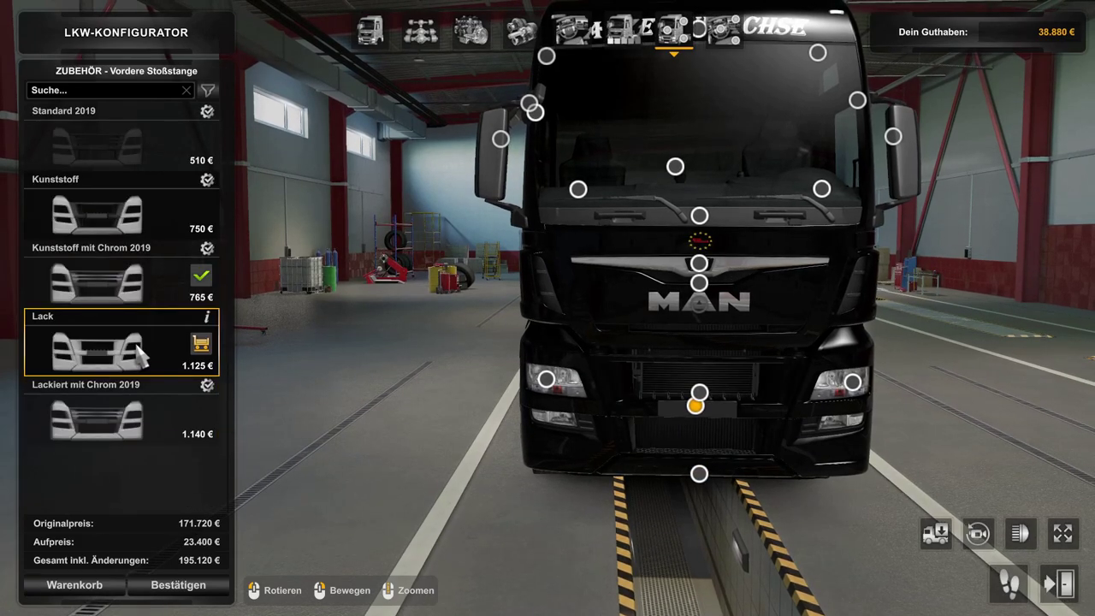
Fit the Lack side trim element behind the door window and the Lack main mirrors.
drag(785, 334, 492, 380)
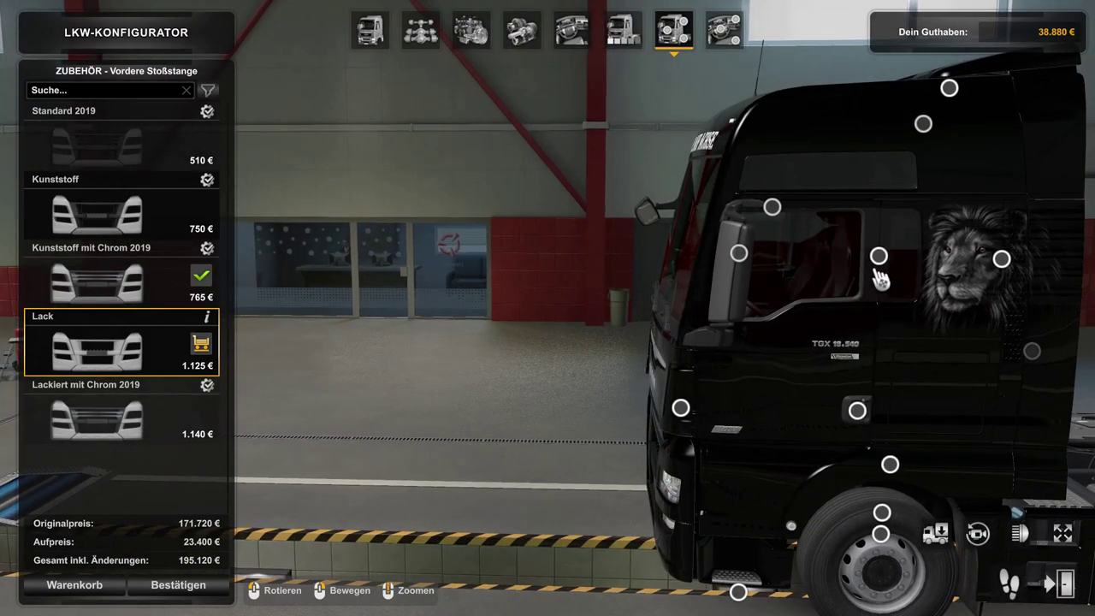
click(876, 257)
click(141, 202)
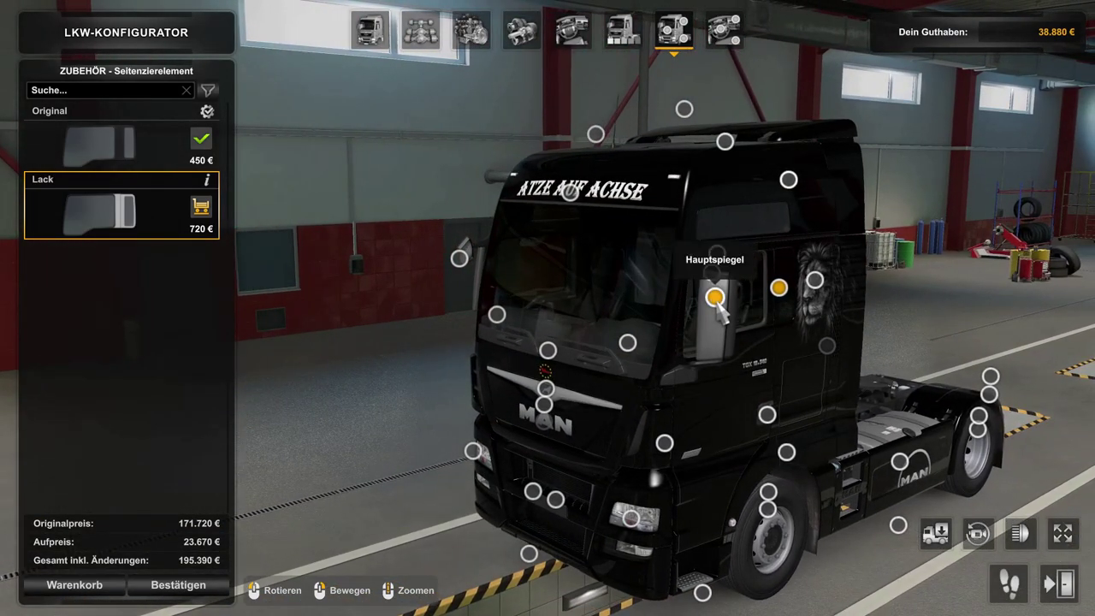
click(717, 301)
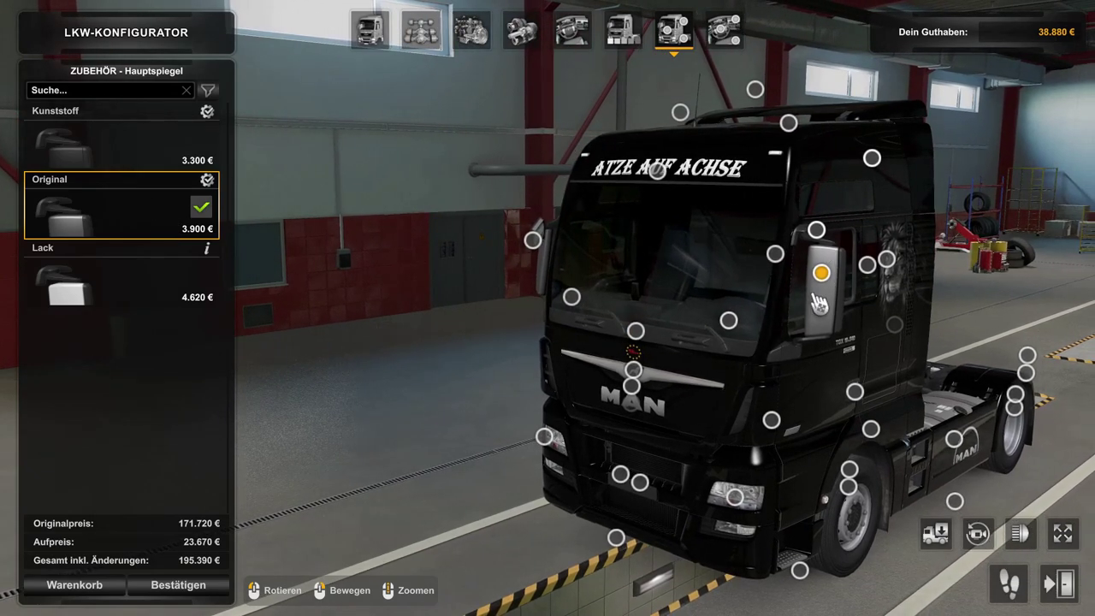
click(139, 273)
Fit the Lack trim panel below the windshield and examine the painted front and side of the truck.
drag(684, 289, 742, 310)
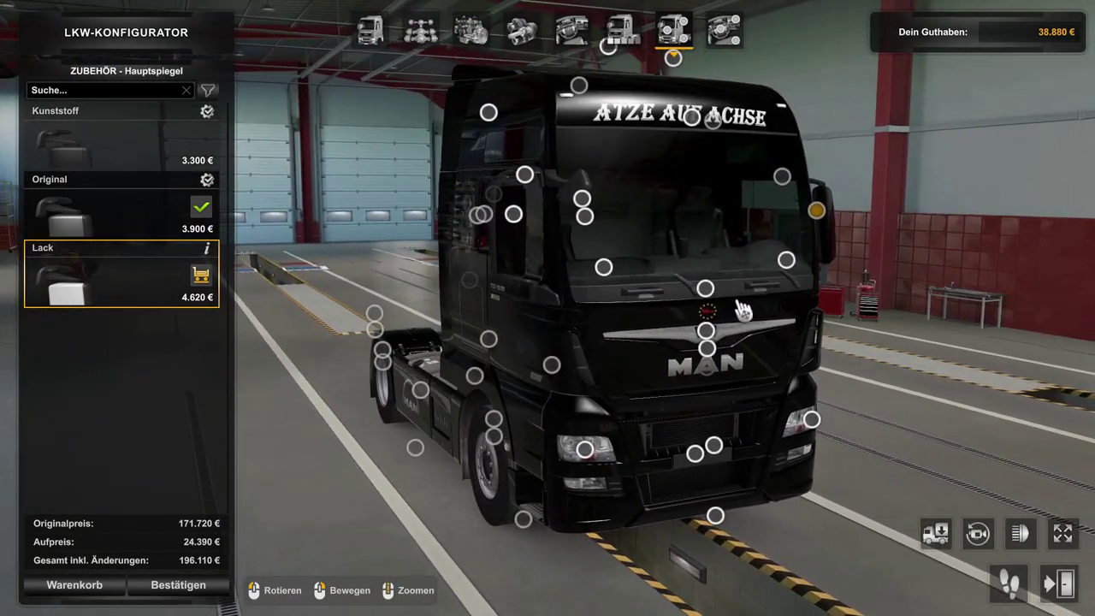
click(705, 287)
click(149, 218)
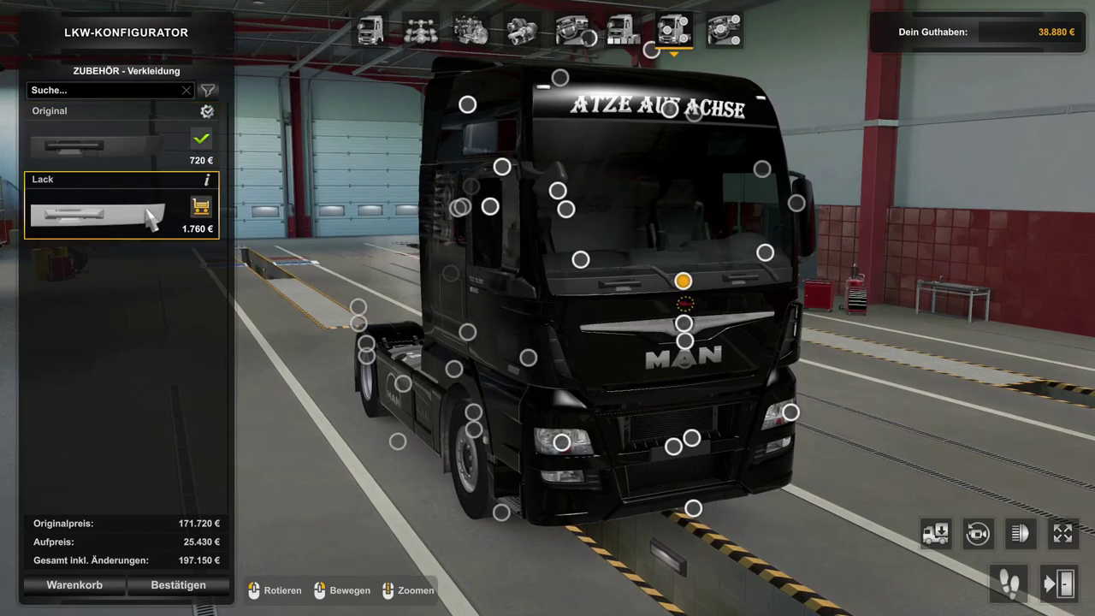
drag(597, 318, 361, 243)
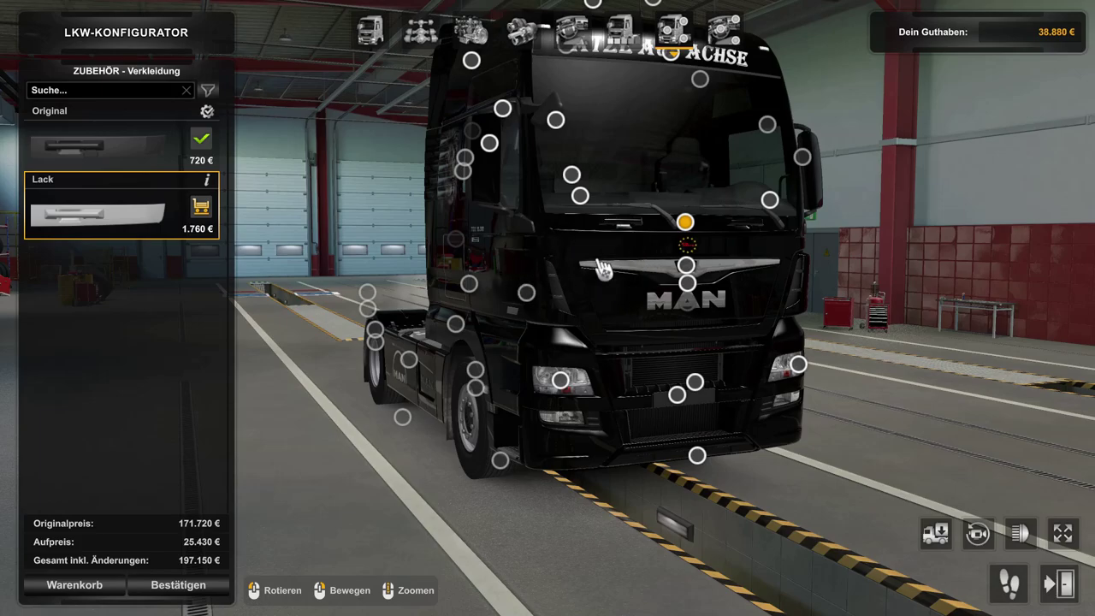
Fit the Lack front strip above the MAN lettering.
drag(603, 271, 691, 325)
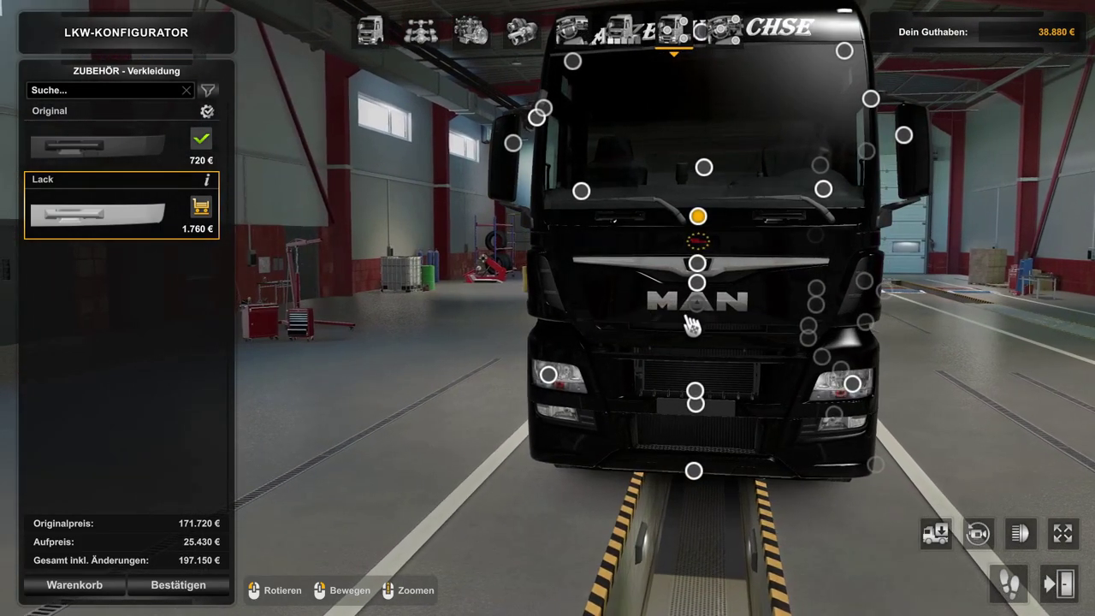
click(722, 339)
click(697, 263)
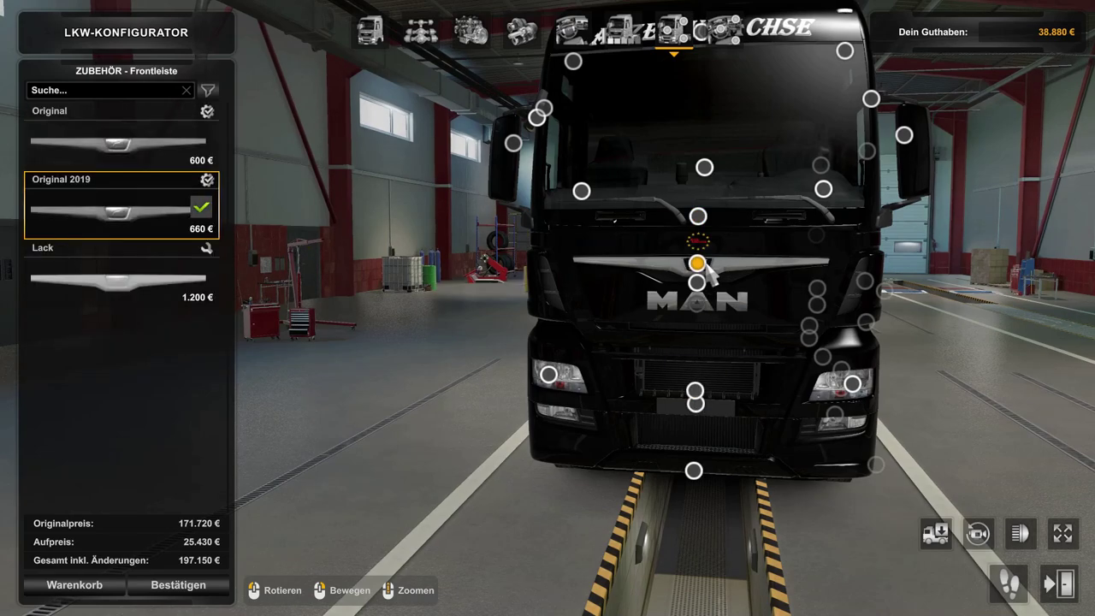
click(171, 273)
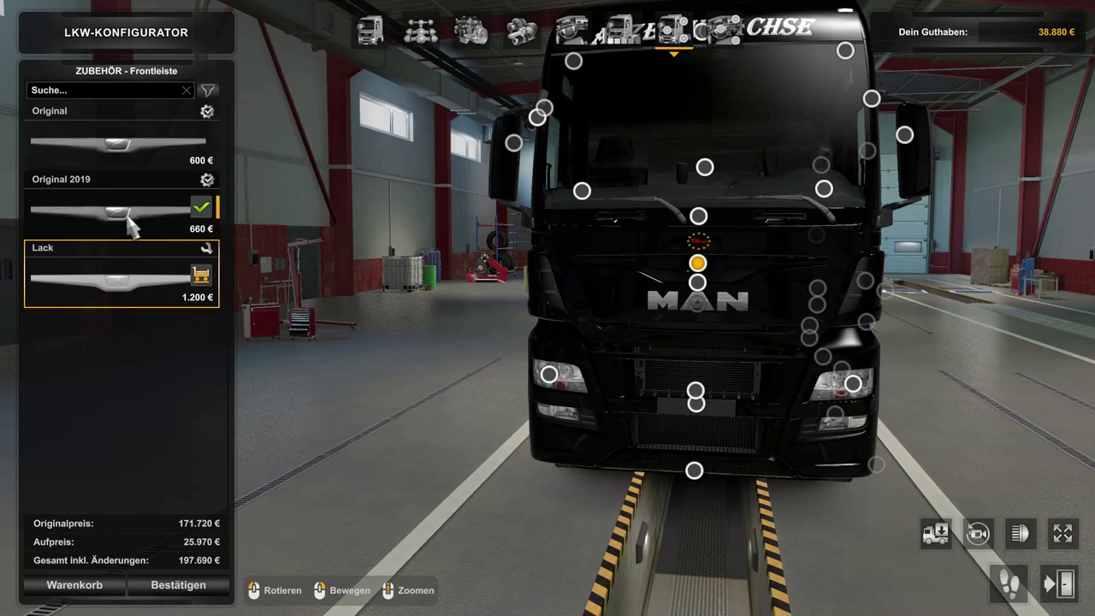
Fit the Original 2019 front strip and examine the truck's front and the lion motif on the cabin side.
drag(445, 345, 647, 320)
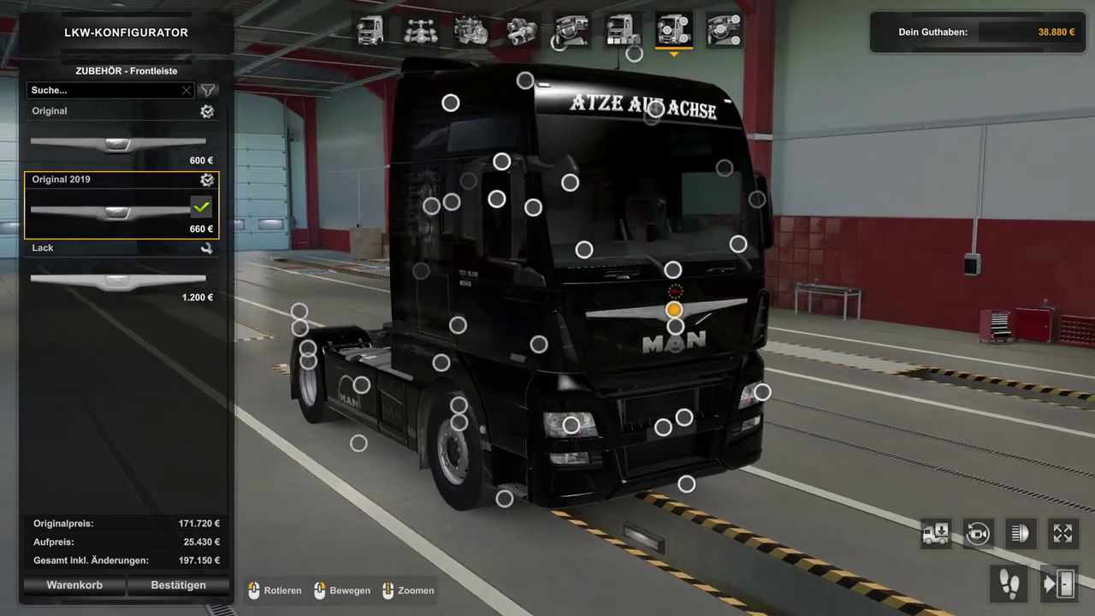
drag(547, 385, 629, 387)
drag(661, 313, 357, 189)
drag(547, 312, 240, 278)
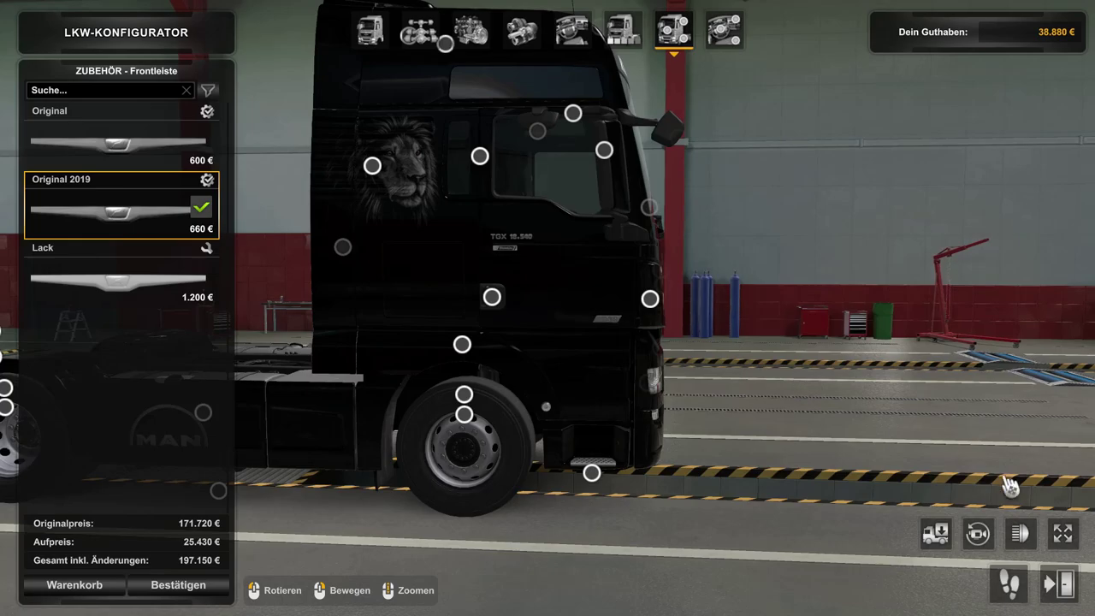
Hide the configurator interface, frame the truck's front and side for a screenshot, and restore the interface.
click(1062, 533)
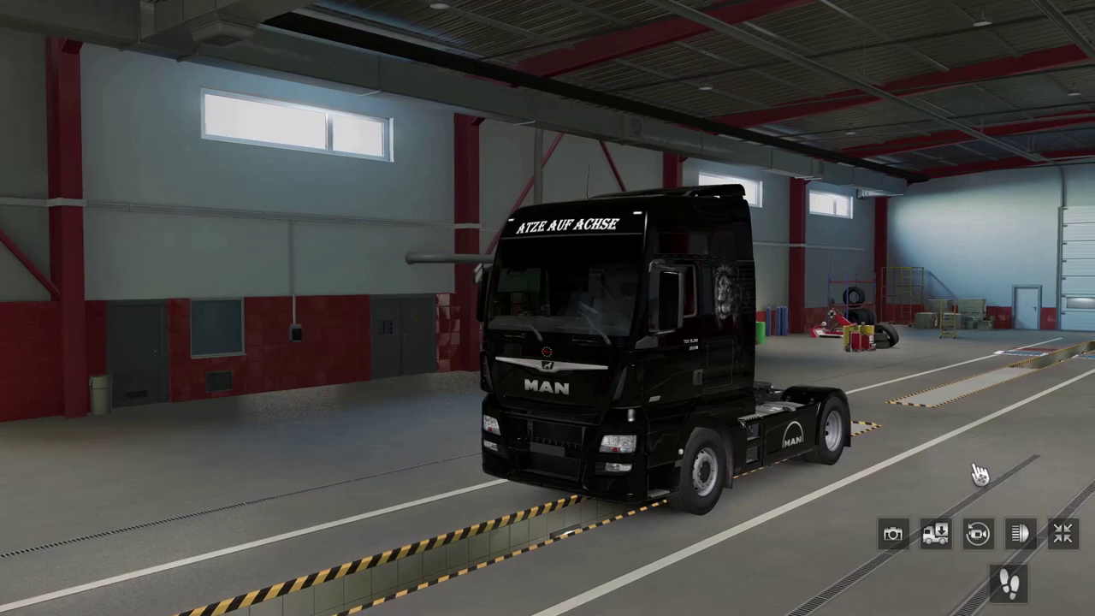
drag(887, 420, 592, 373)
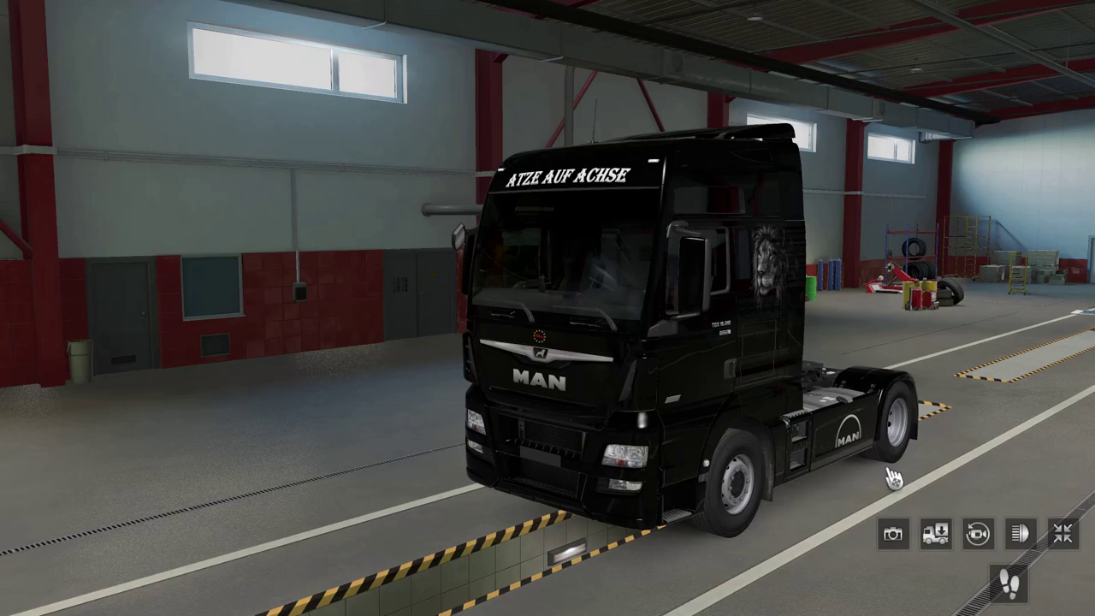
click(1060, 534)
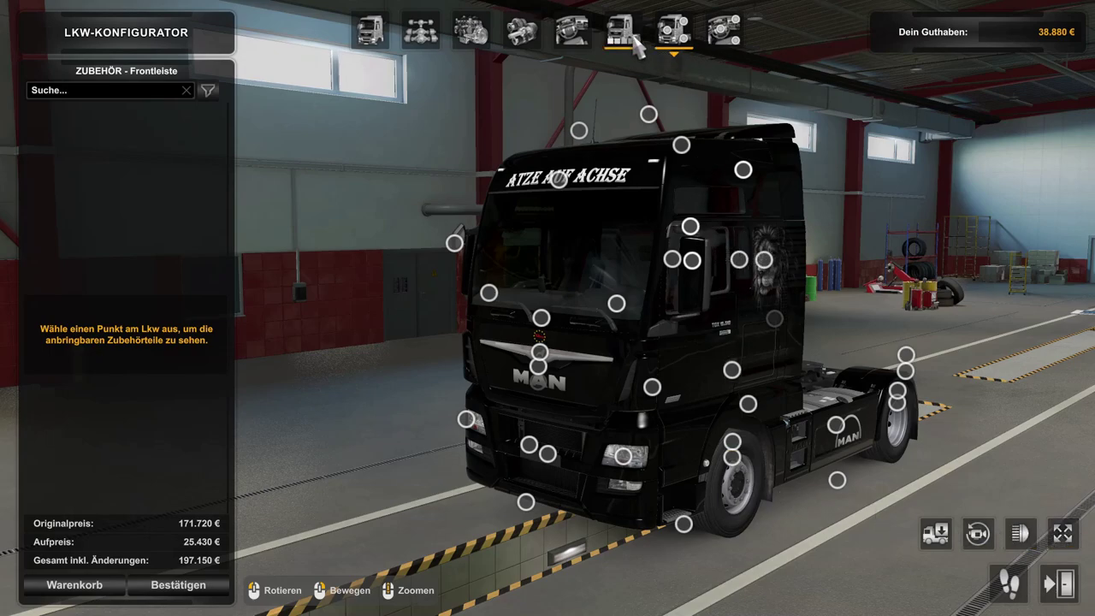
click(637, 47)
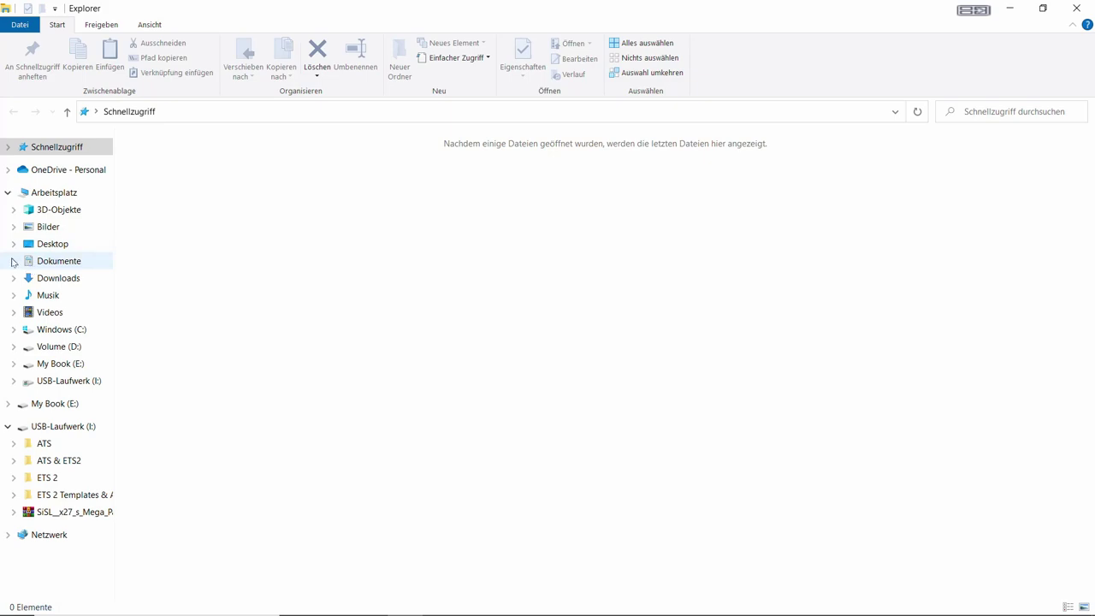
In File Explorer, open the MAN TGX EURO 6 folder inside Documents > Euro Truck Simulator 2 > mod.
click(13, 261)
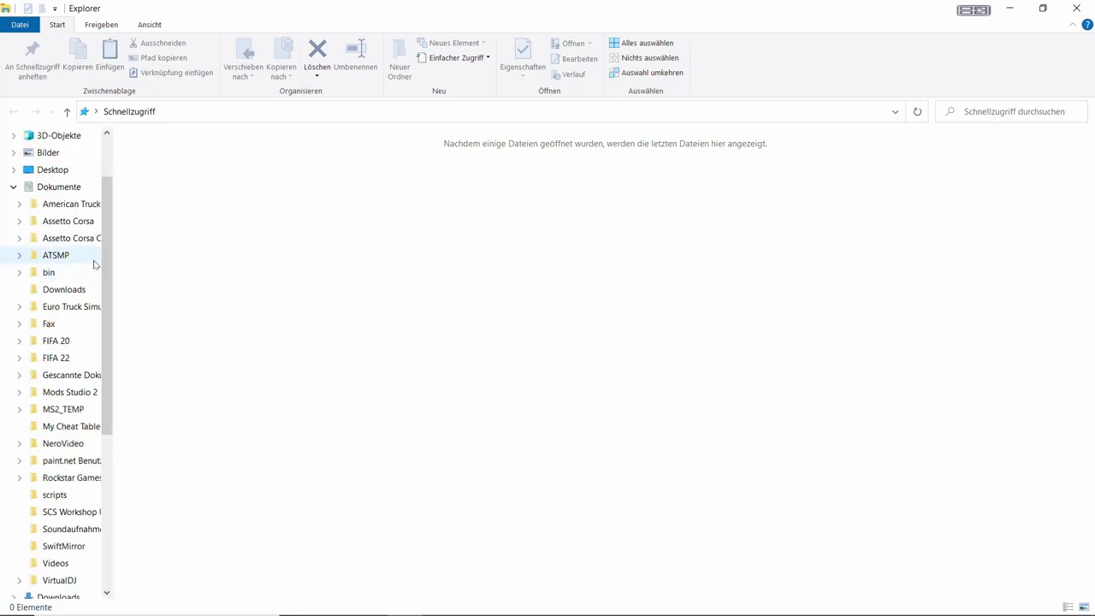
click(18, 307)
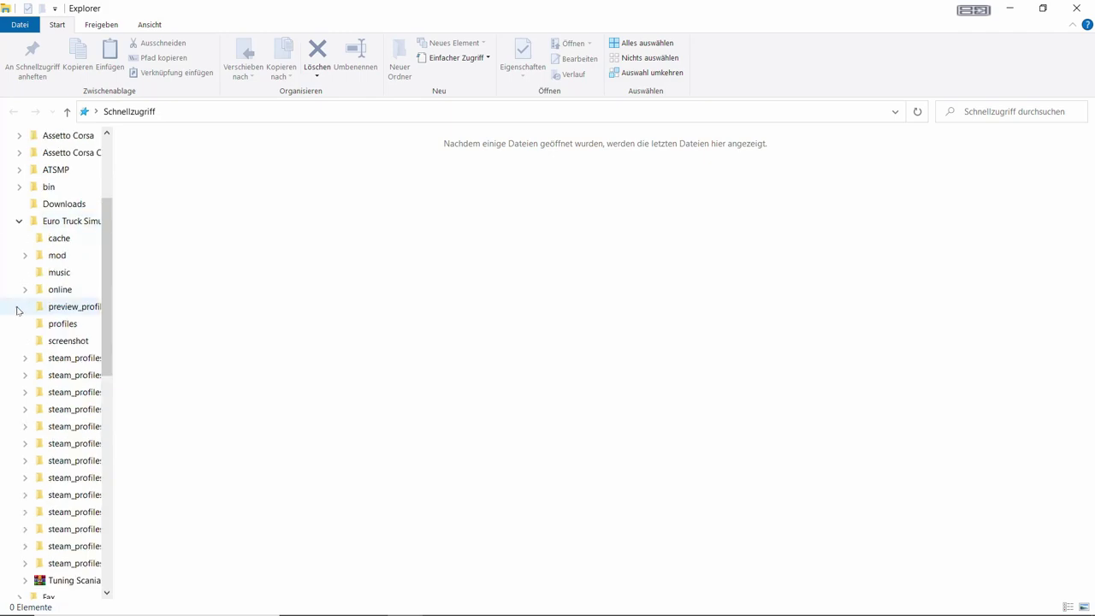
click(58, 255)
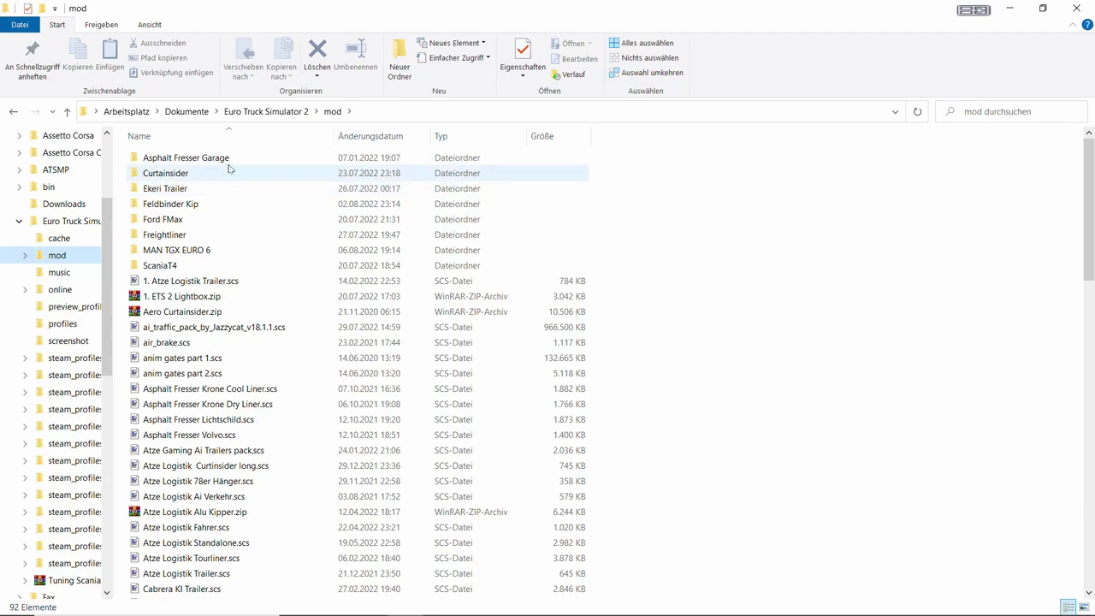
mouse_move(180, 256)
double_click(172, 252)
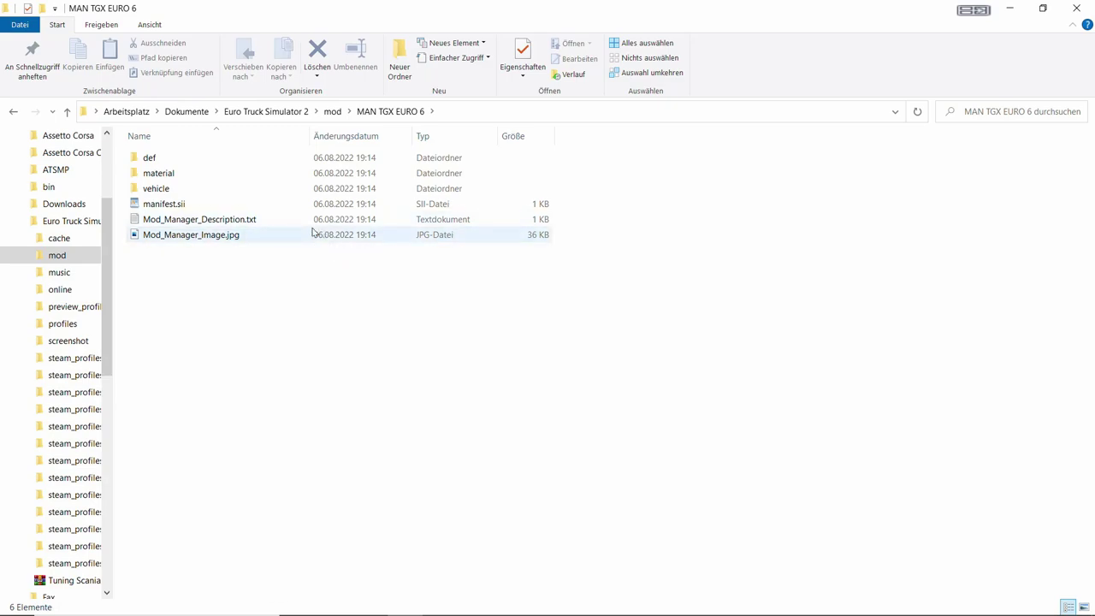
Copy the file name of Mod_Manager_Image.jpg without renaming the file.
right_click(157, 236)
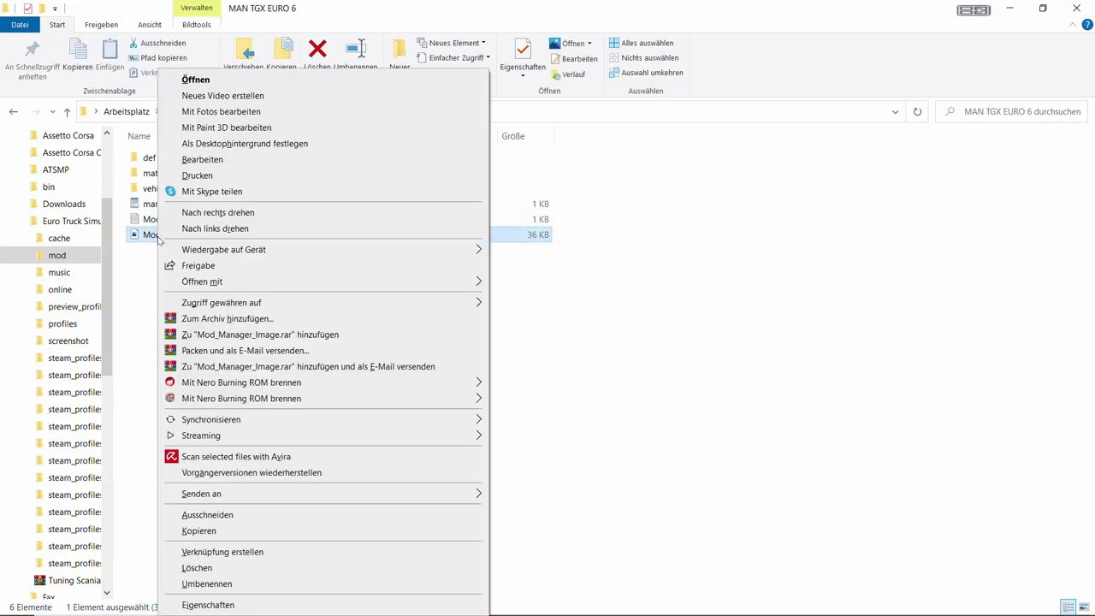
click(215, 586)
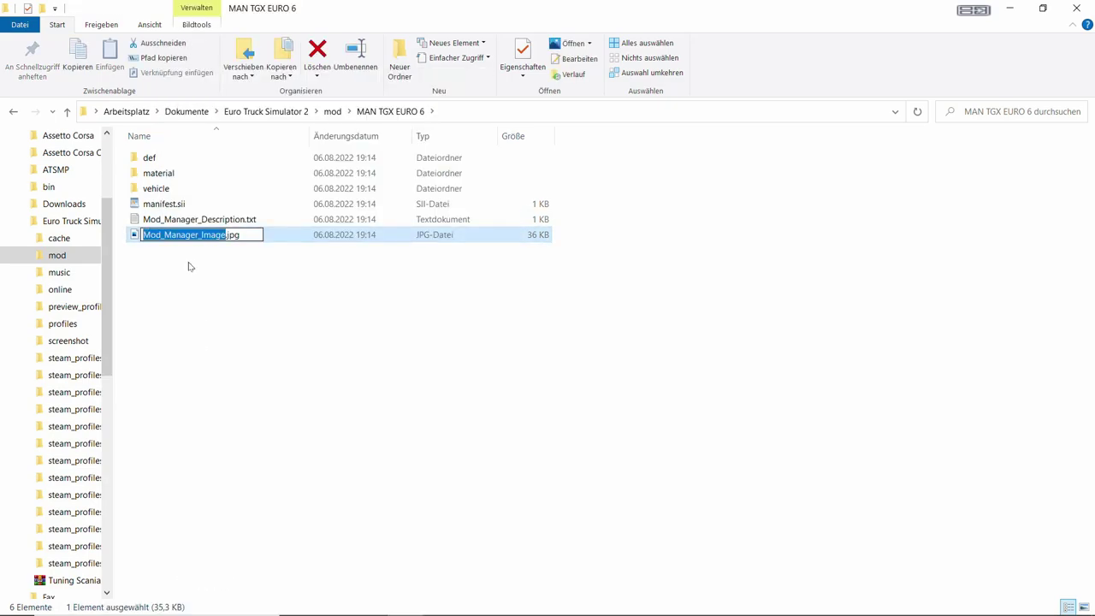
right_click(198, 236)
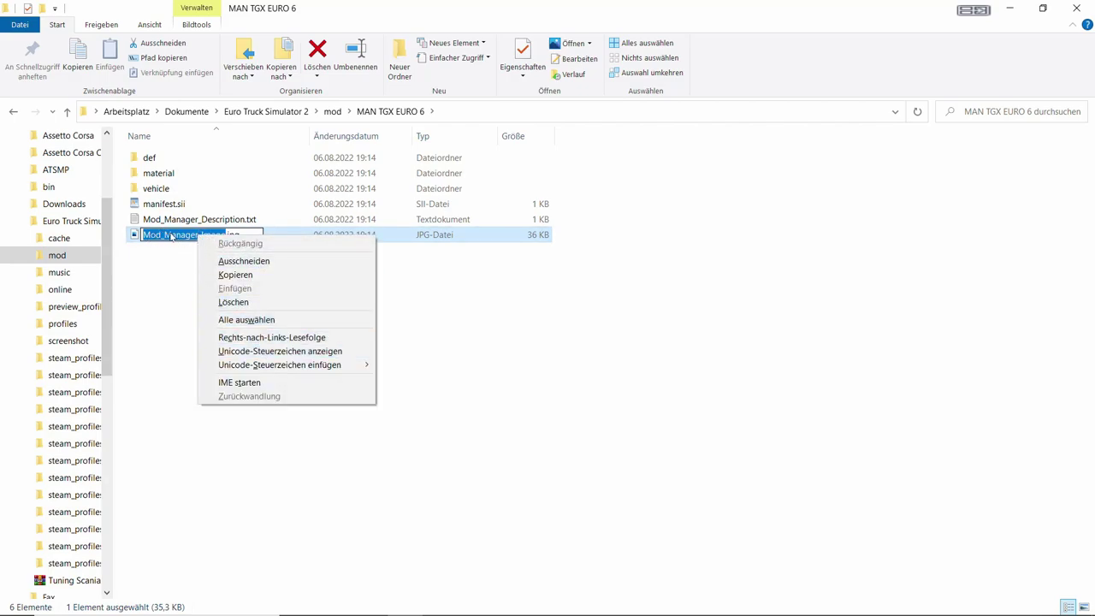
click(234, 275)
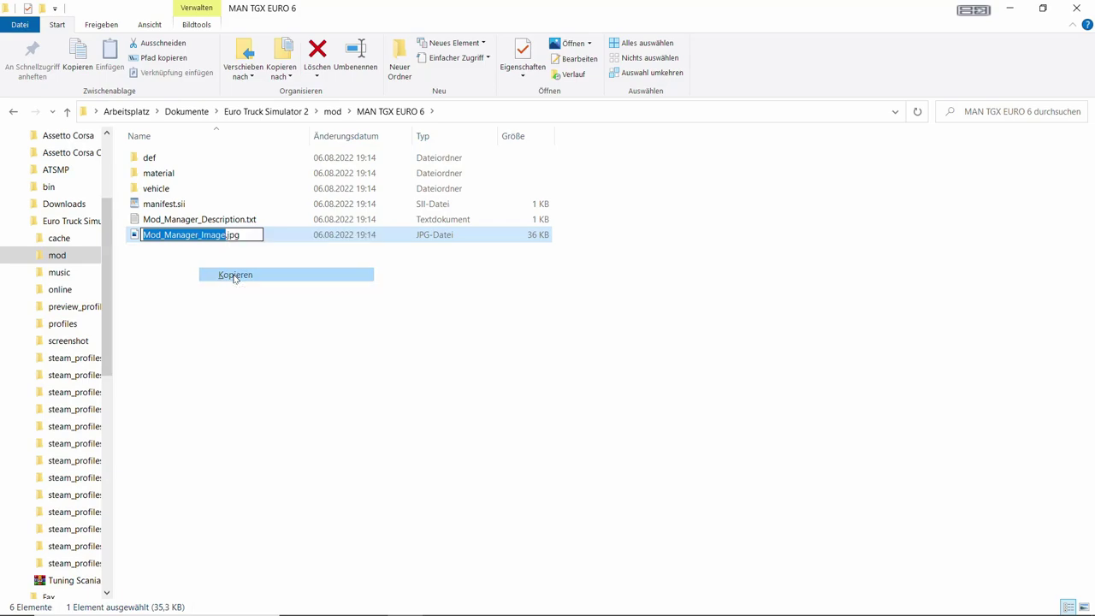
click(241, 306)
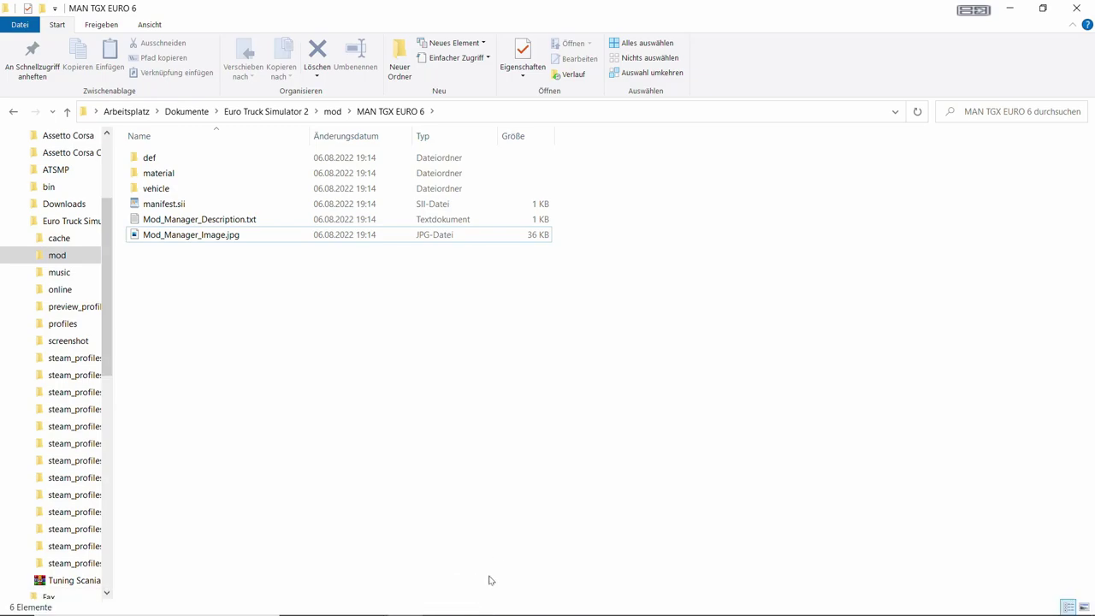
Switch to paint.net, import ets2_20220806_194303_00.png from the Desktop folder MAN TGX Euro 6 as a layer, and move the layers window off the image.
mouse_move(457, 605)
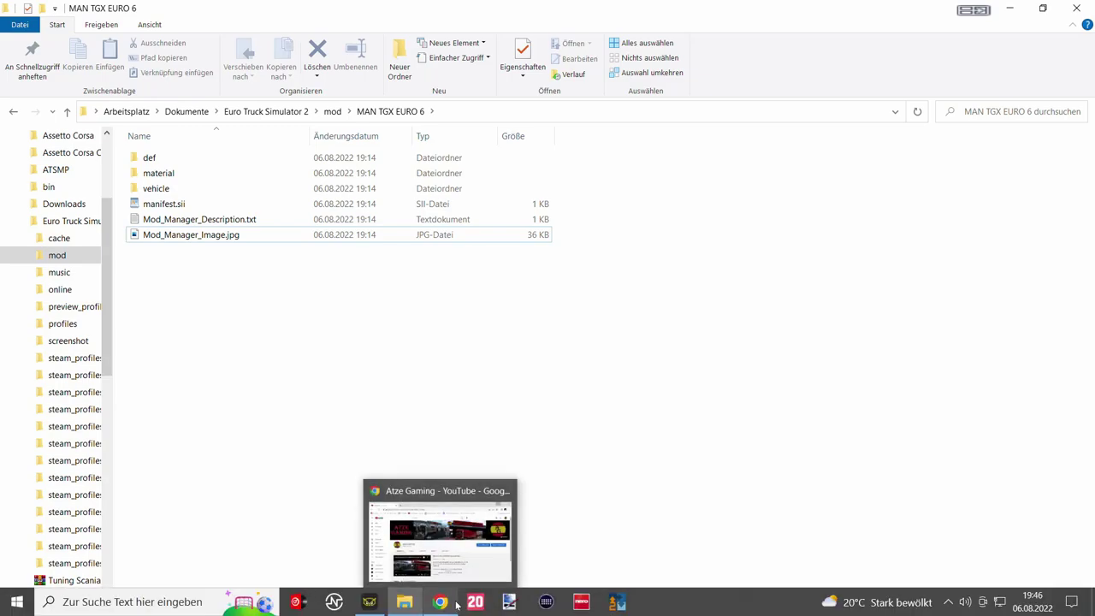
click(509, 602)
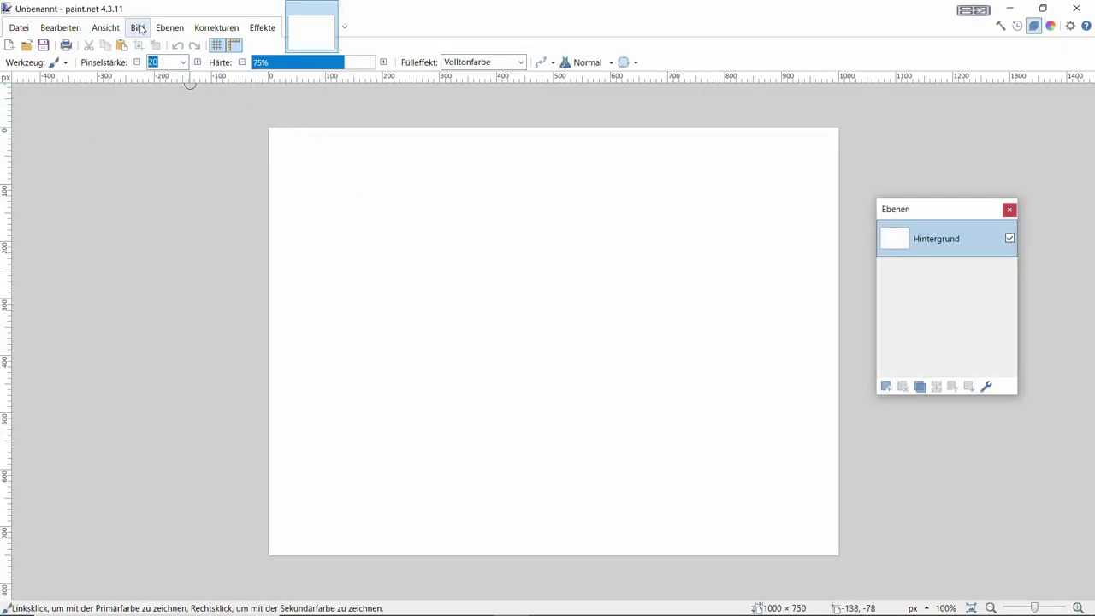
click(168, 28)
click(214, 135)
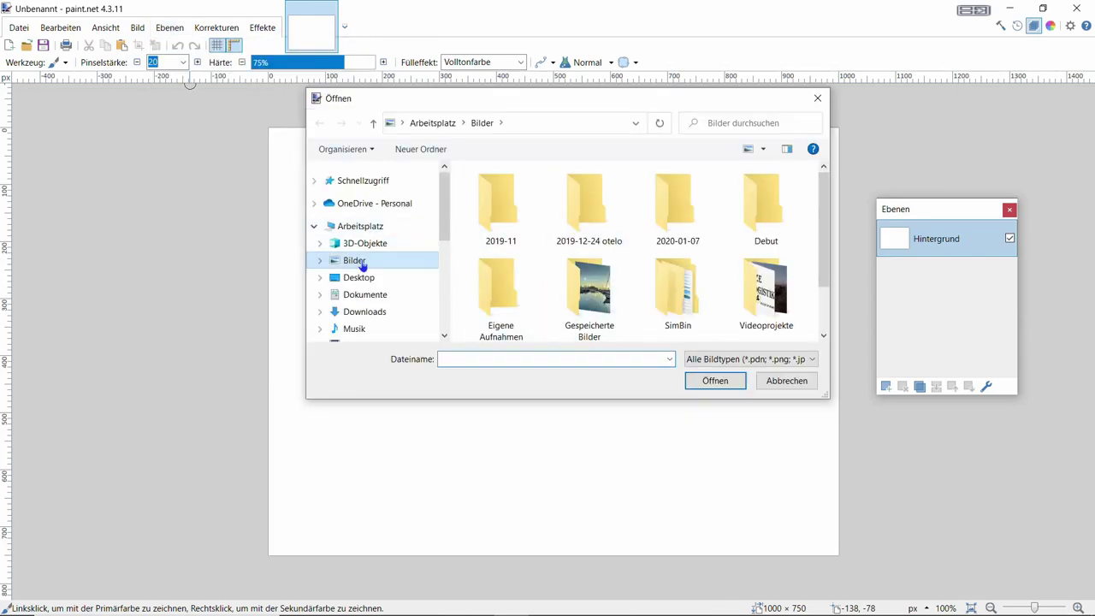
click(320, 277)
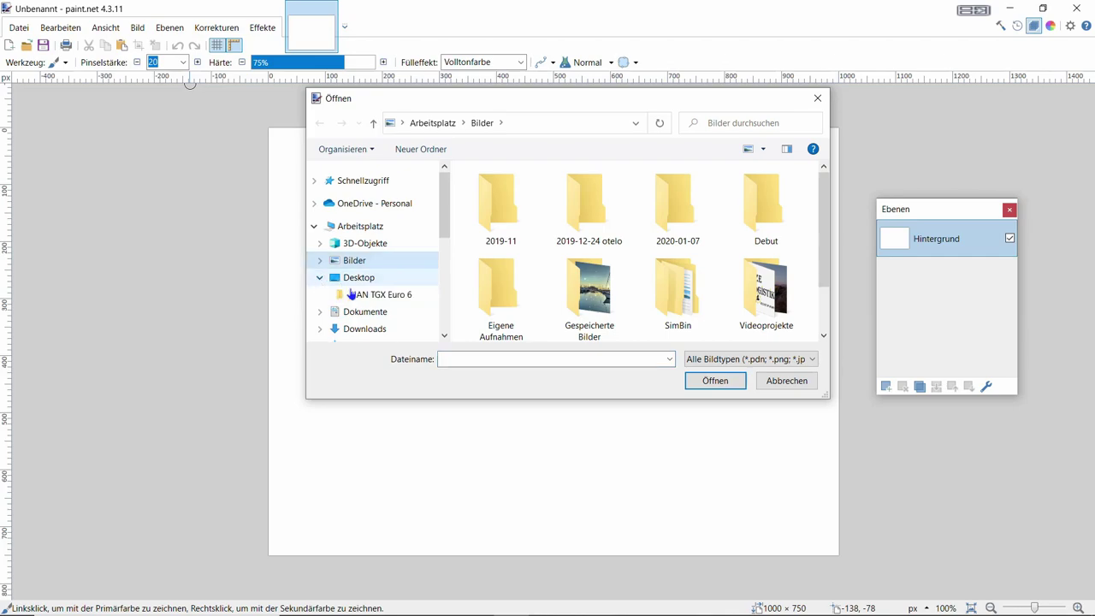
click(354, 294)
click(676, 213)
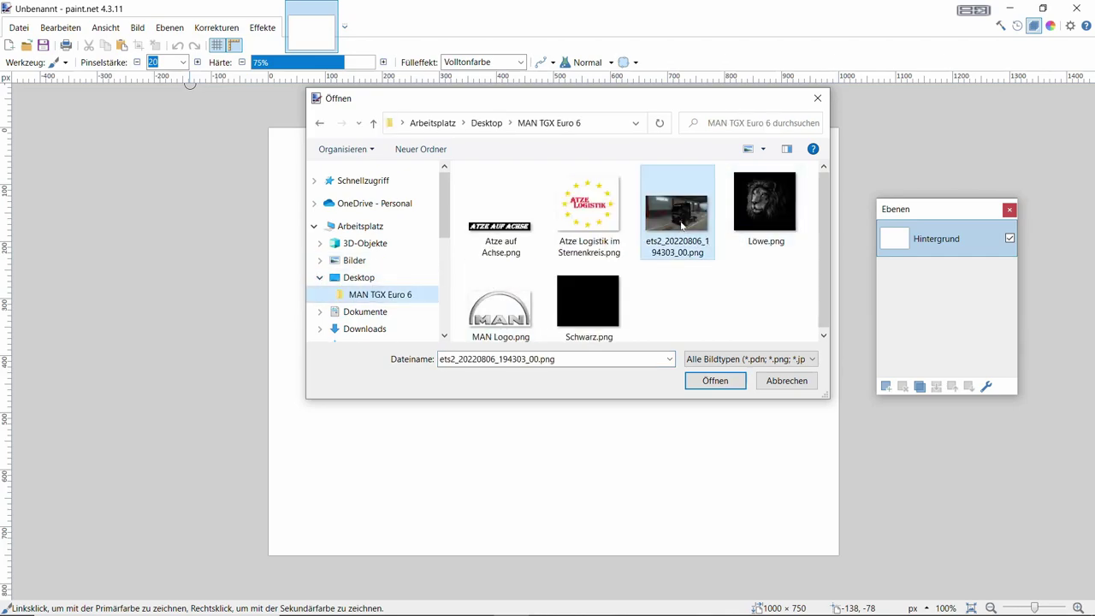
click(723, 384)
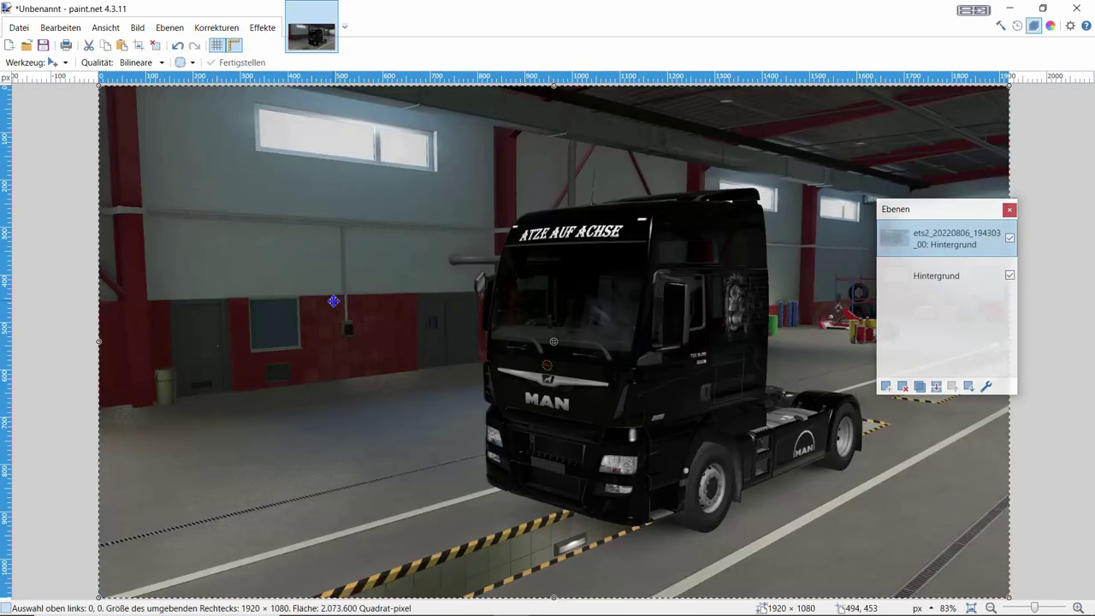
drag(967, 219, 1092, 286)
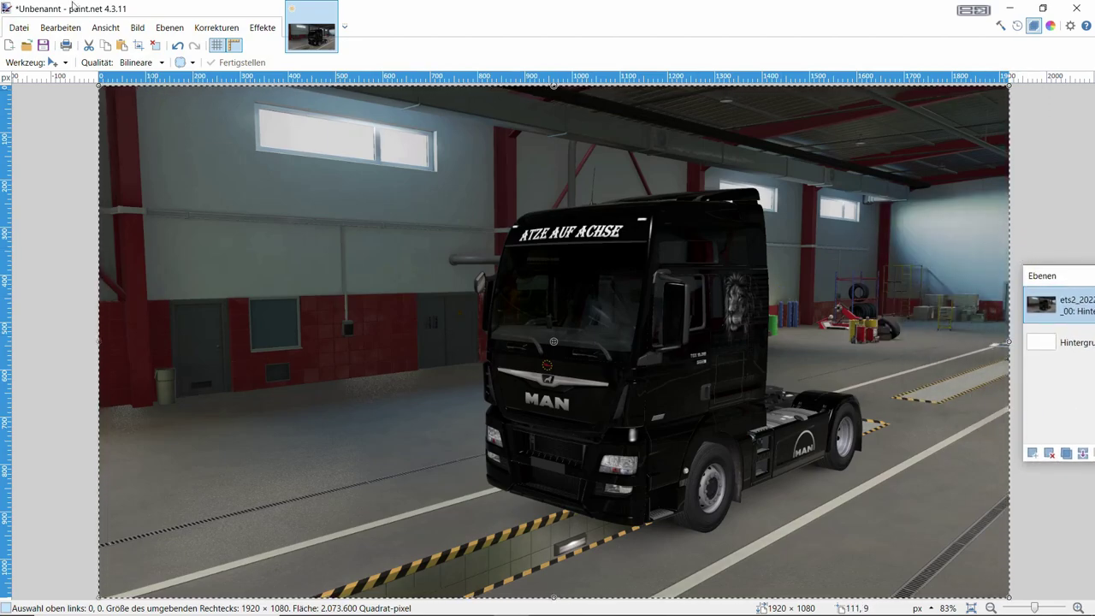
Open the image resize settings and view Mod_Manager_Image.jpg to check the dimensions required for the mod manager picture.
click(137, 30)
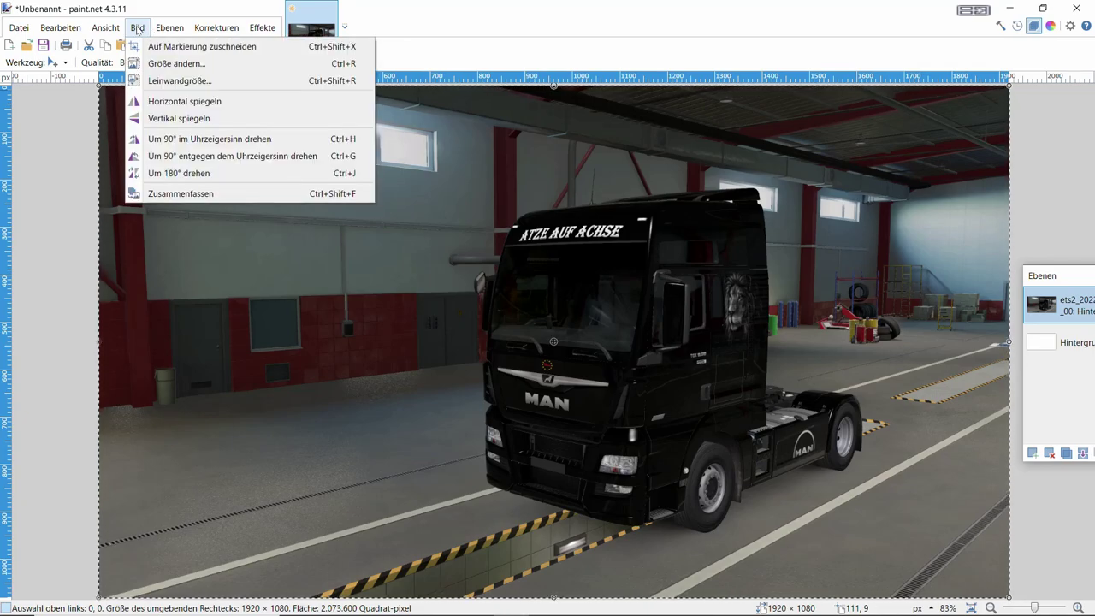
click(163, 64)
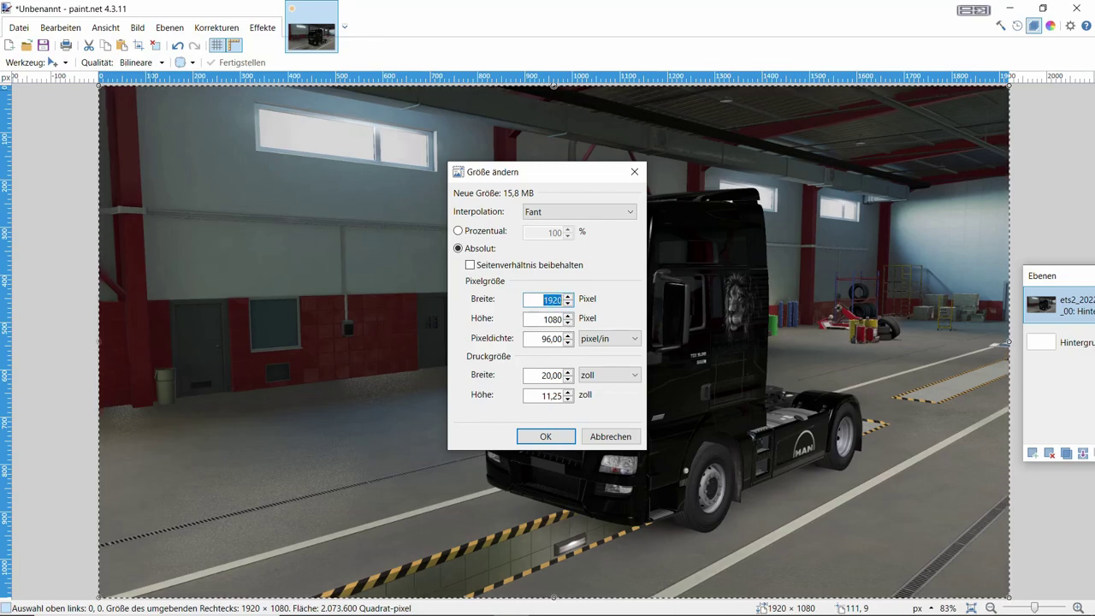
click(398, 597)
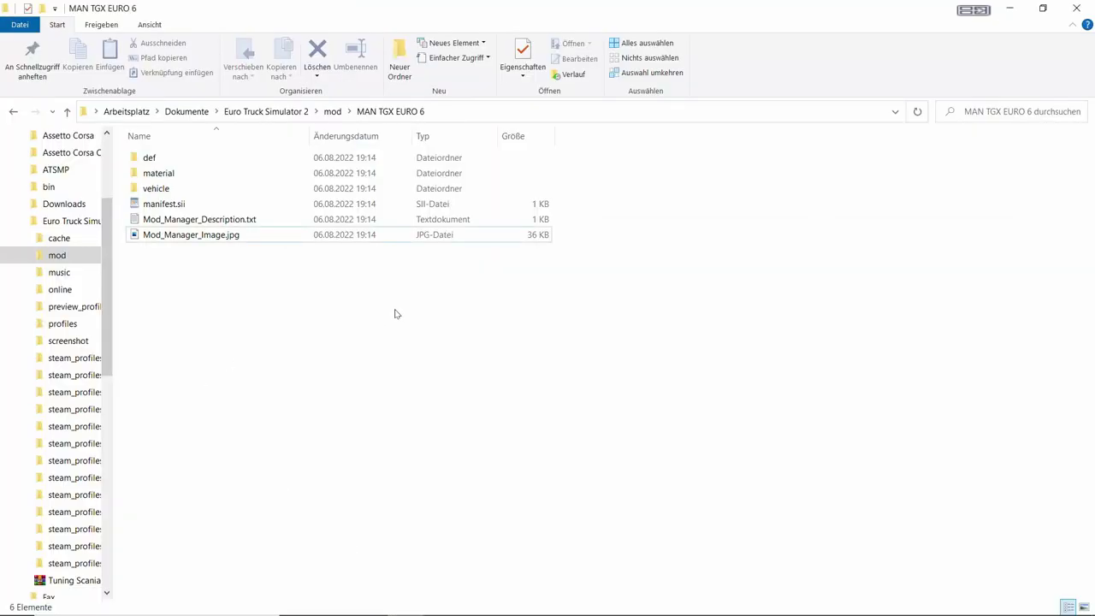
double_click(190, 235)
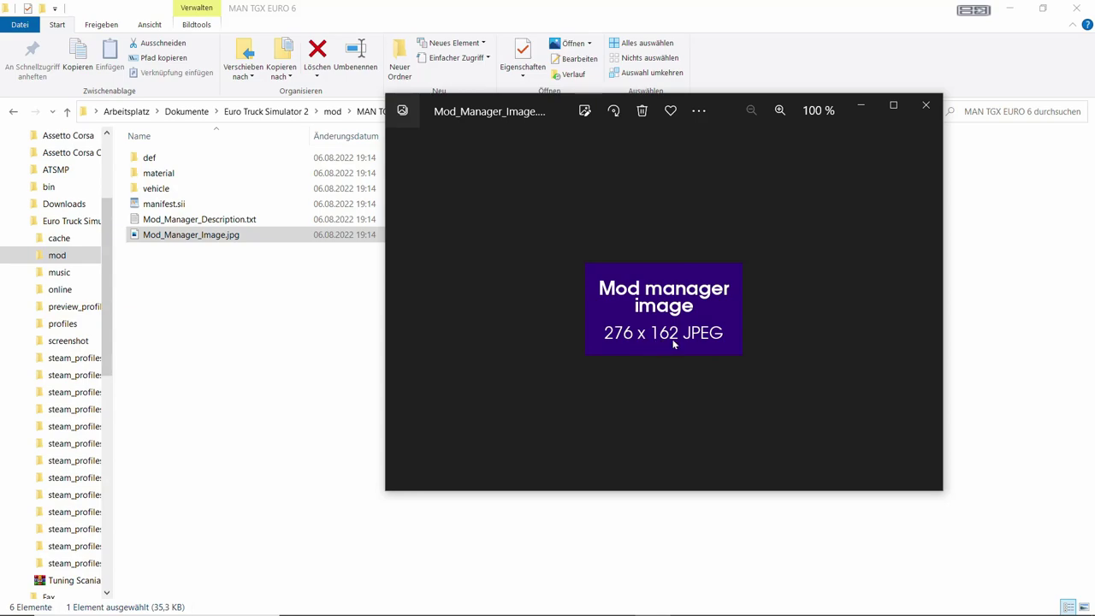
click(923, 107)
click(509, 602)
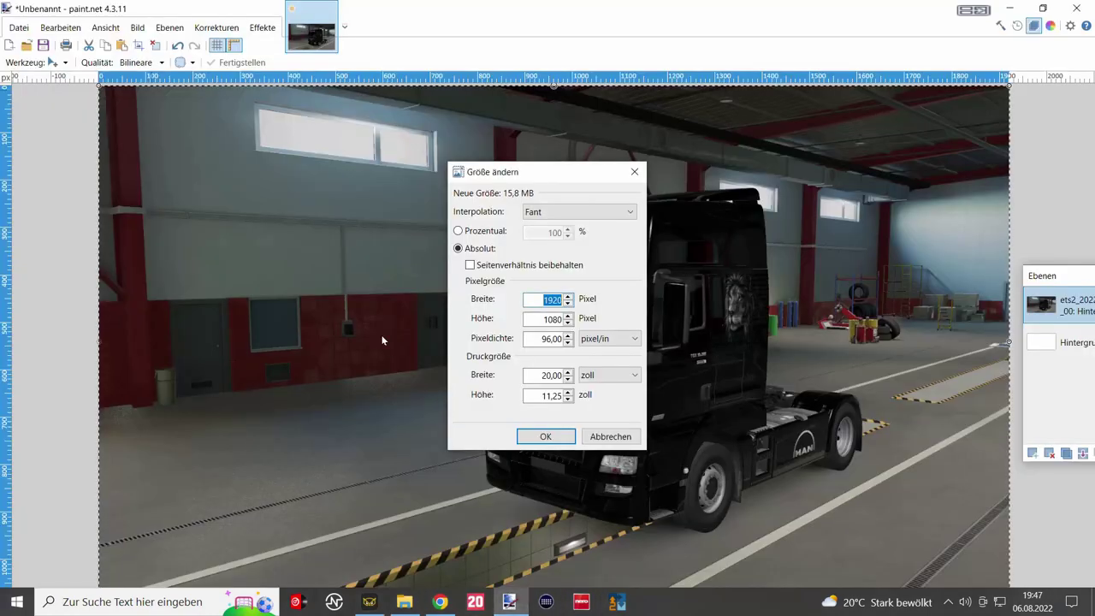
Resize the truck screenshot to 276 pixels wide and 162 pixels high.
key(BackSpace)
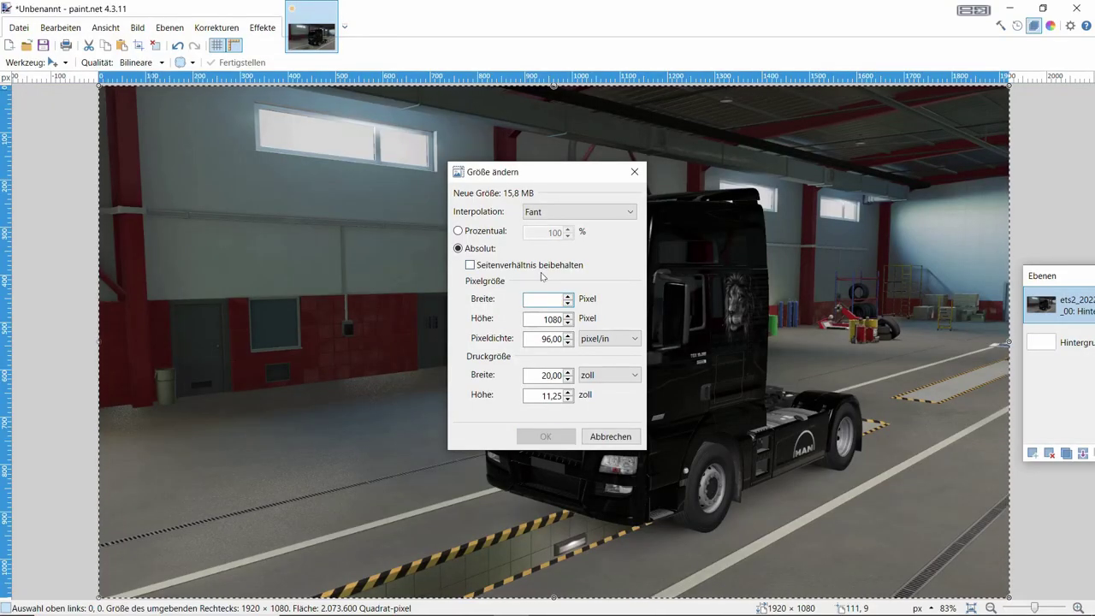
text(276)
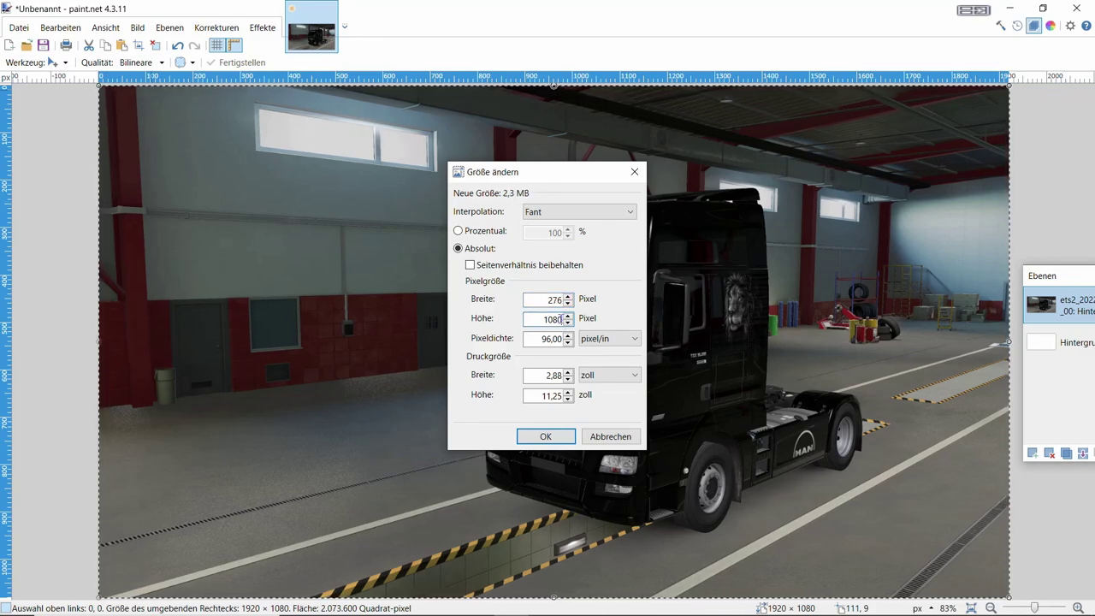
key(BackSpace)
key(BackSpace)
key(BackSpace)
key(BackSpace)
text(162)
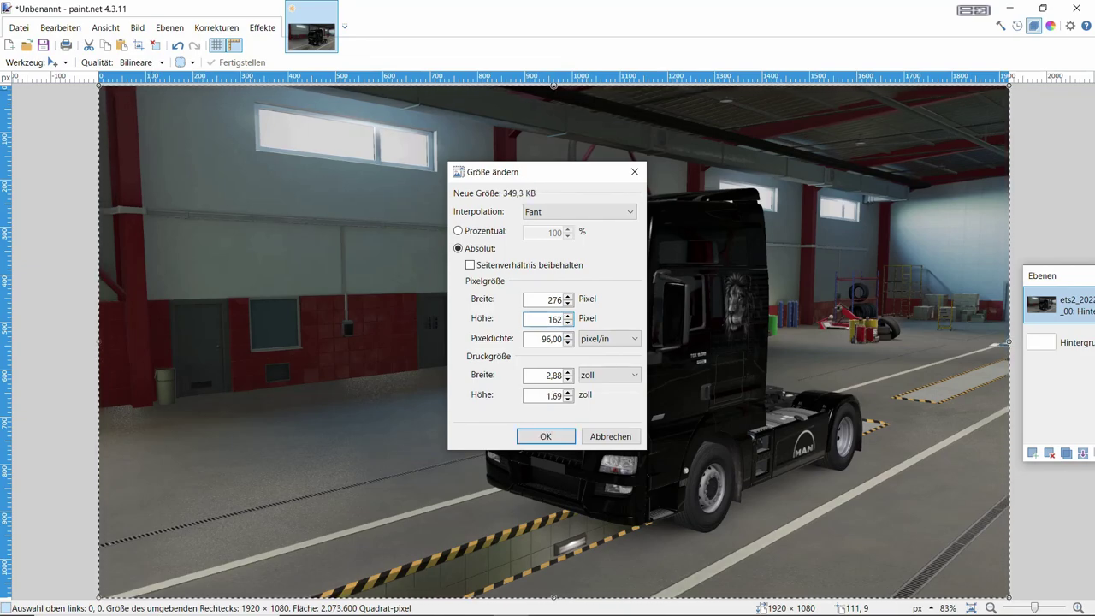
click(545, 436)
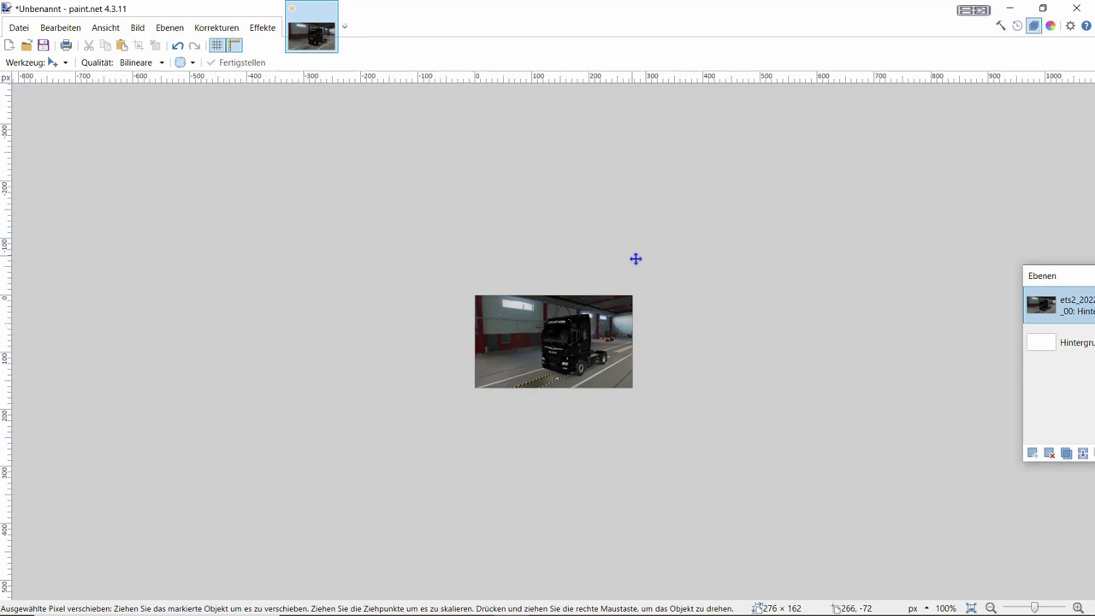
Place a text insertion point in the lower-left area of the truck picture with the Text tool and font size 12.
click(34, 63)
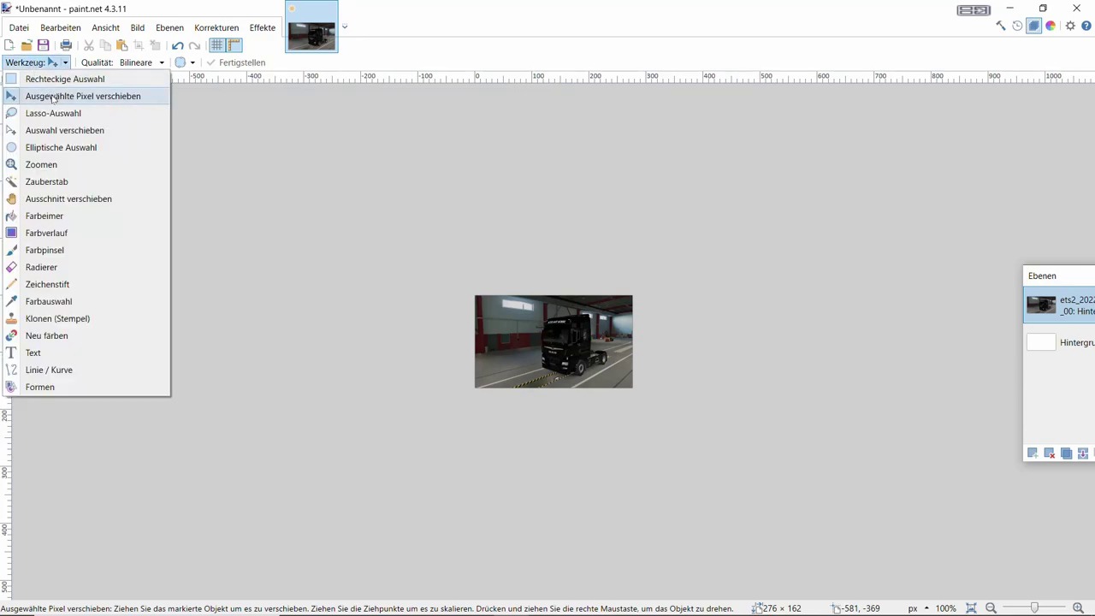
click(34, 352)
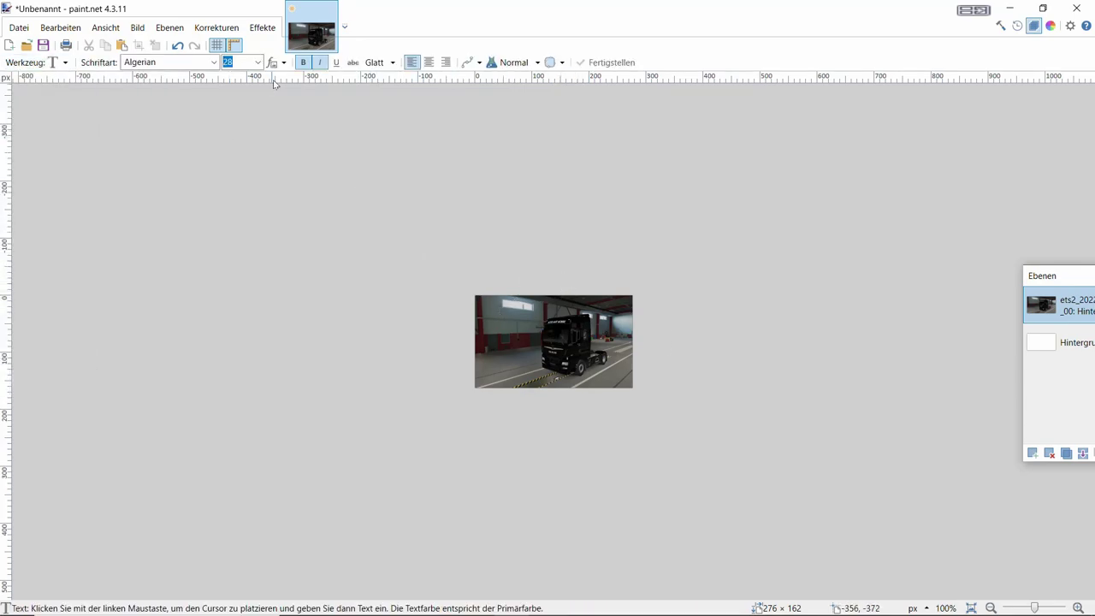
click(257, 63)
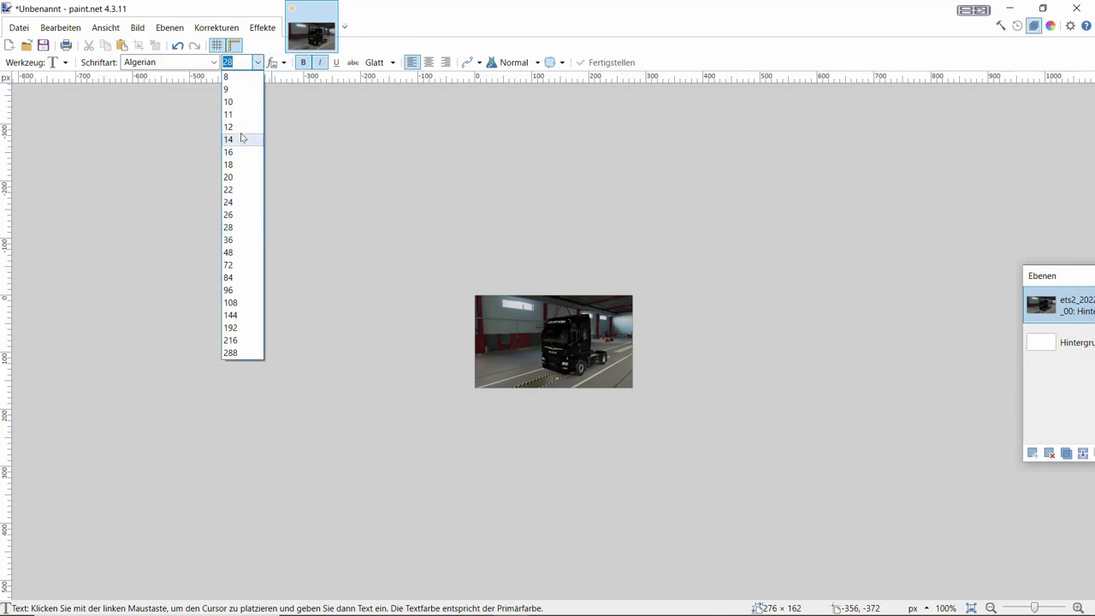
click(240, 177)
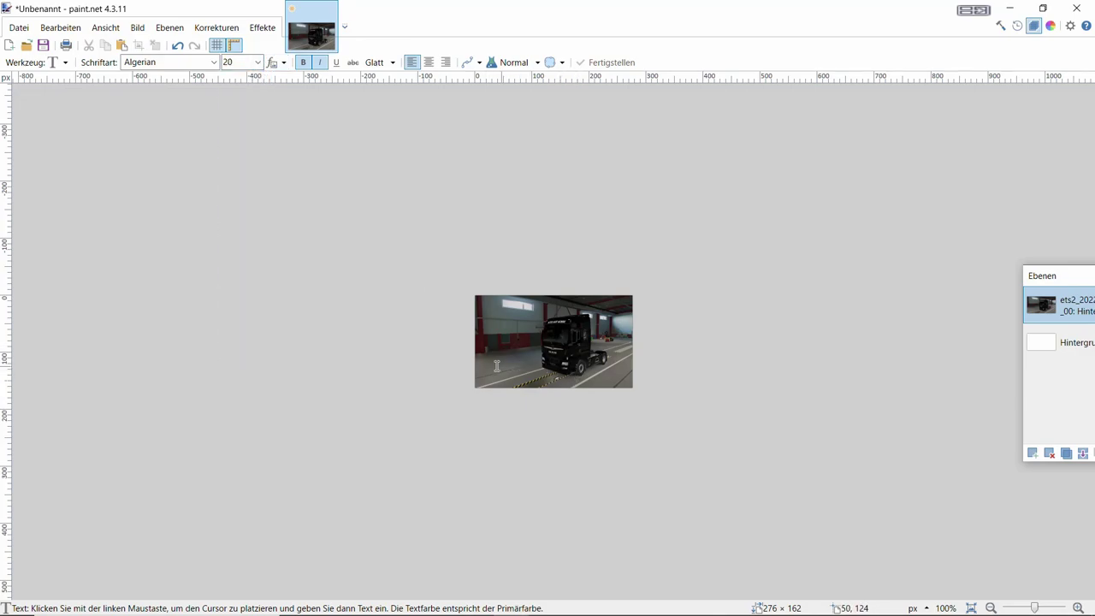
click(488, 366)
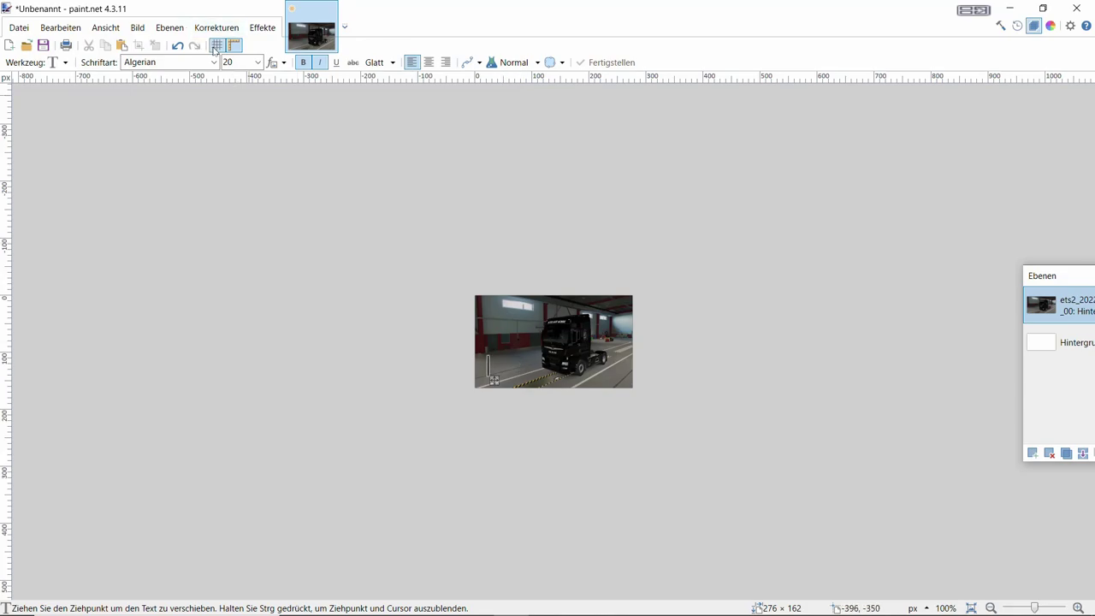
click(257, 62)
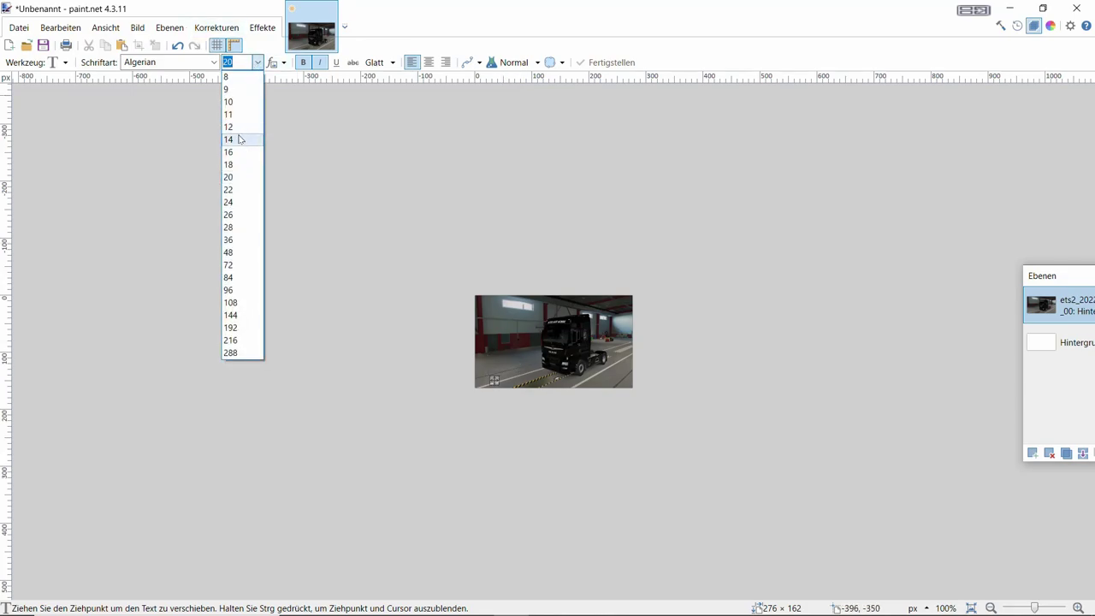
click(240, 127)
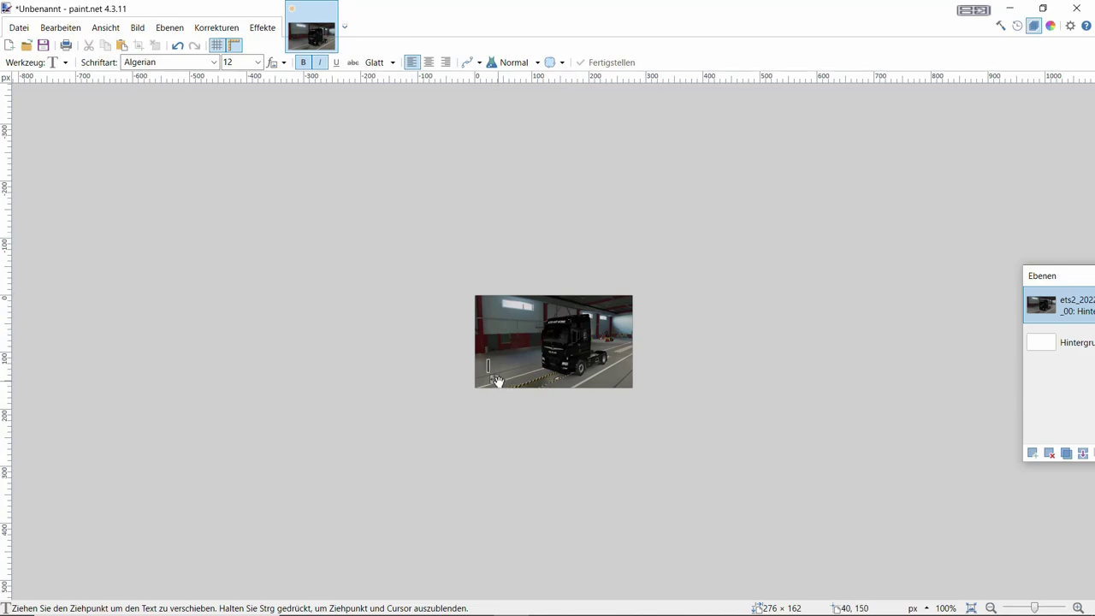
drag(496, 380, 523, 387)
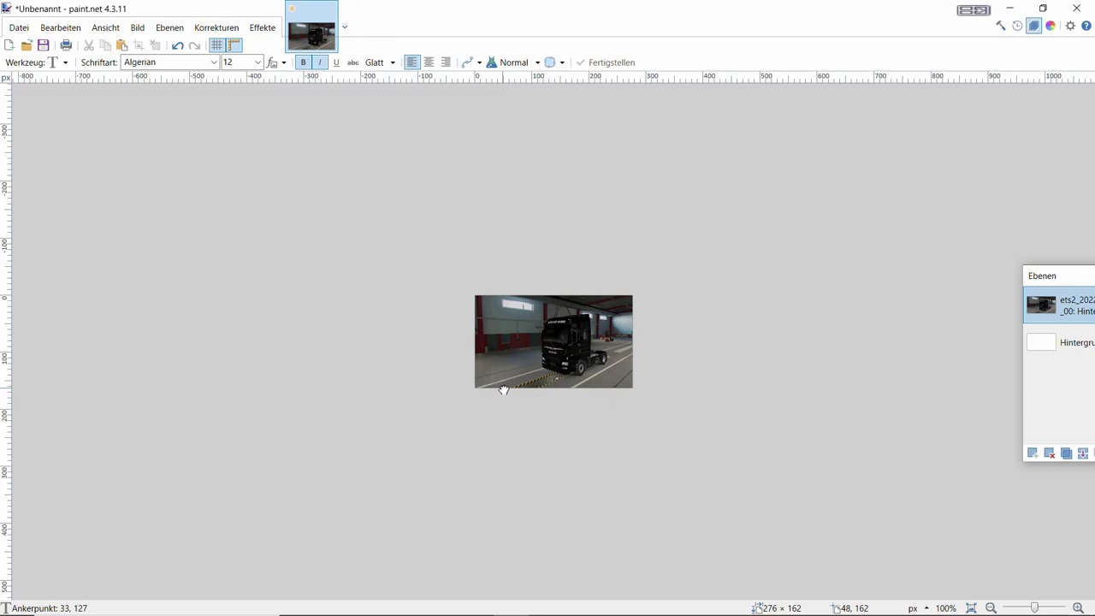
drag(504, 390, 500, 380)
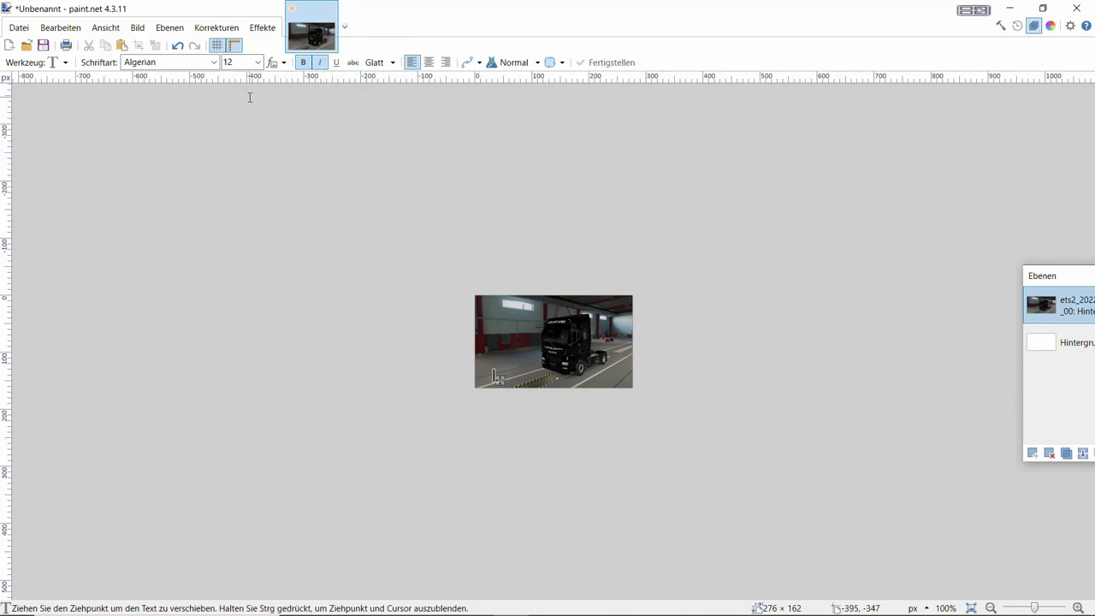
Write MAN TGX EURO 6 in white and move the text up above the truck.
click(1048, 31)
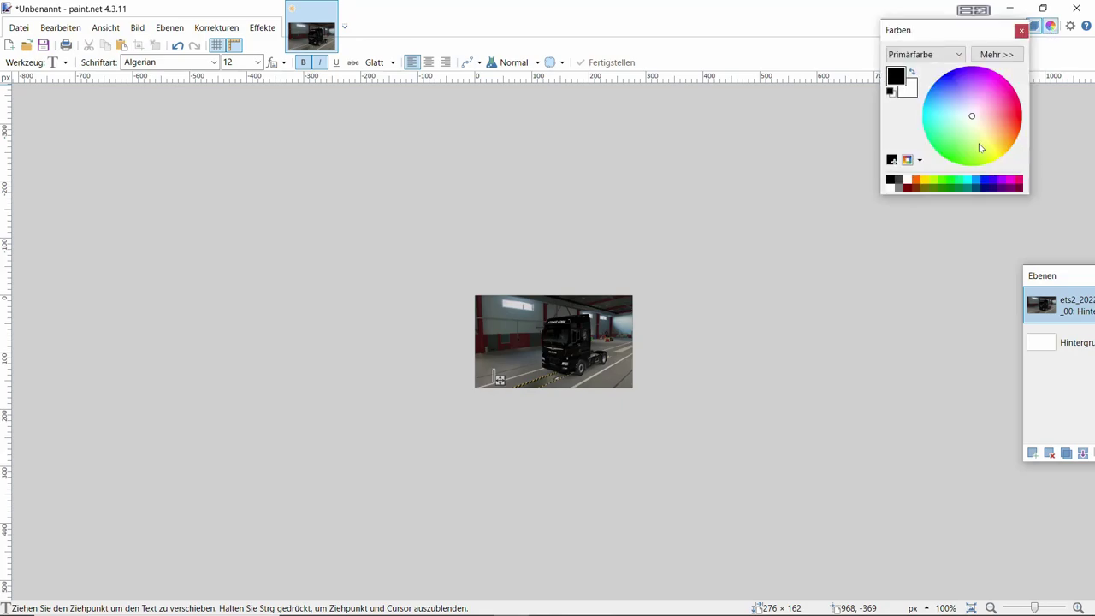
click(908, 181)
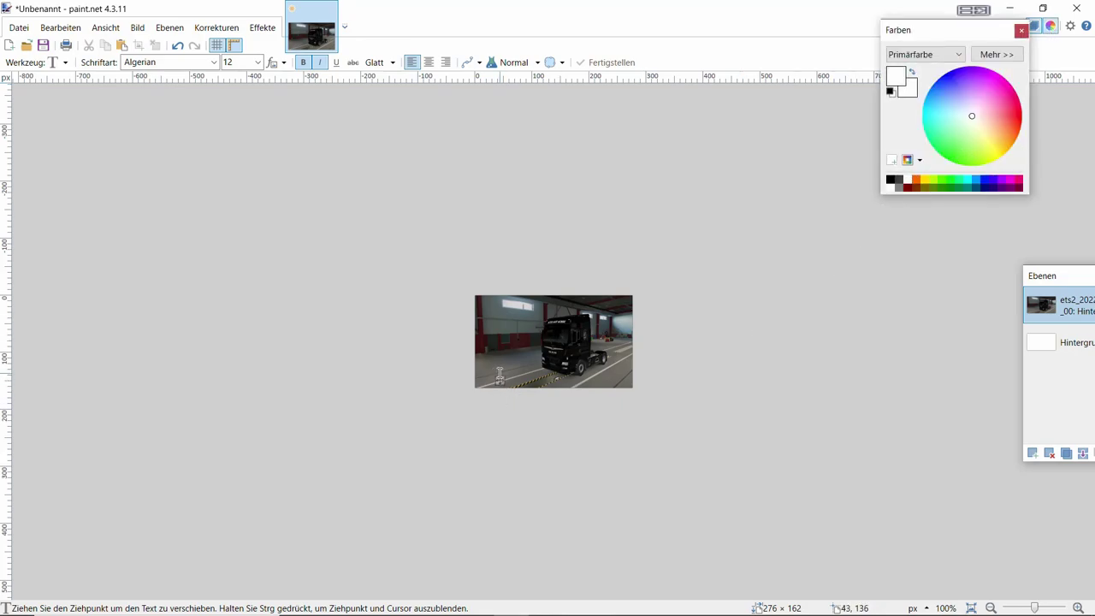
text(A)
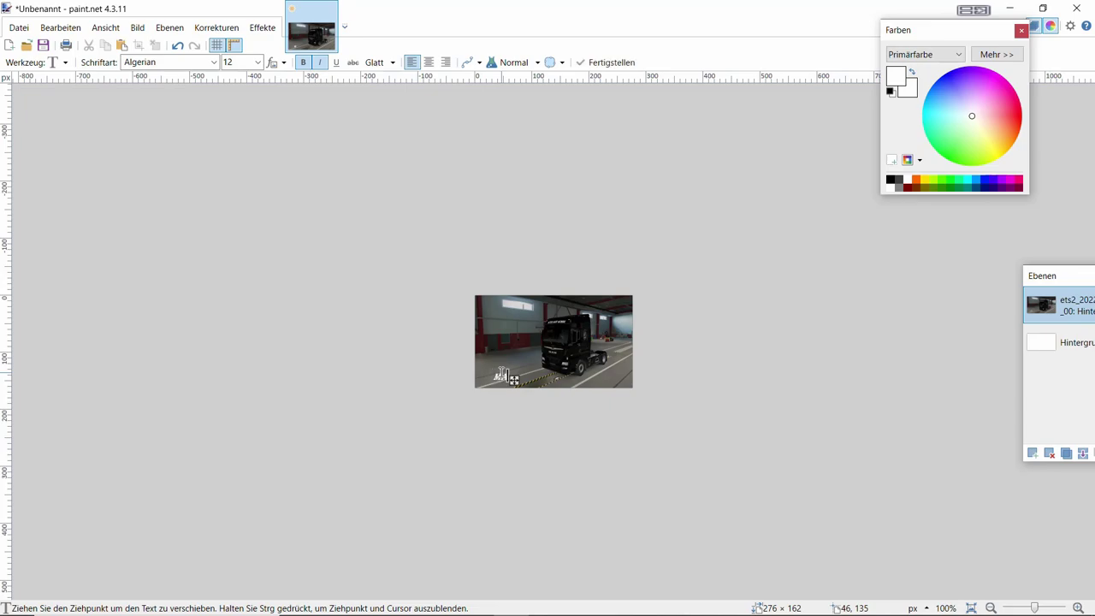
text(AN TGX EURO 6)
click(573, 380)
drag(573, 380, 598, 313)
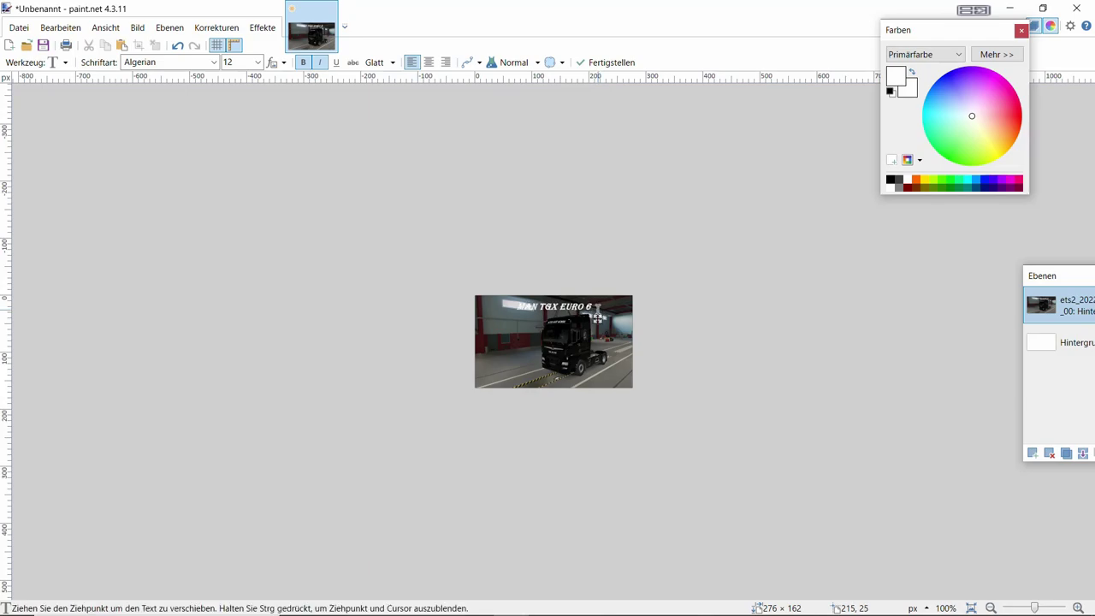
Try dark red and yellow for the MAN TGX EURO 6 text, settle on orange, and nudge the text slightly up.
click(909, 188)
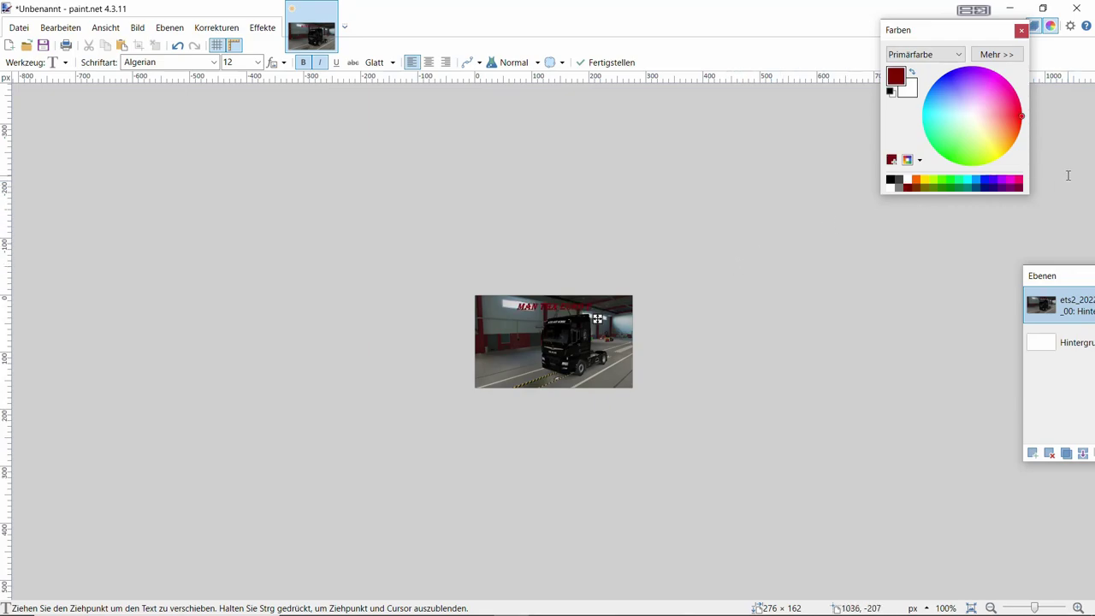
click(919, 179)
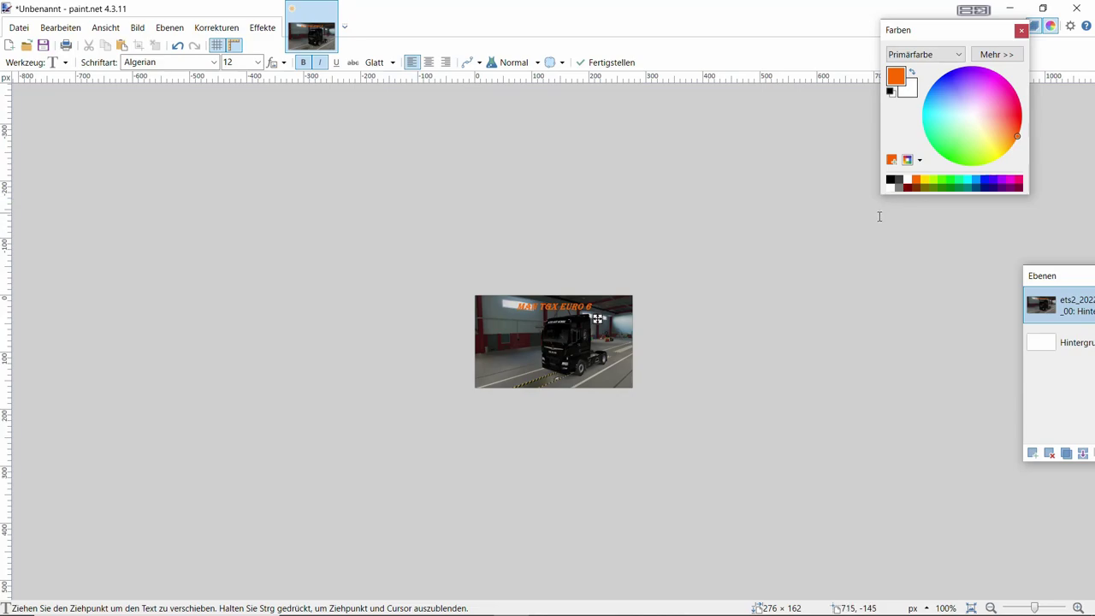
click(924, 181)
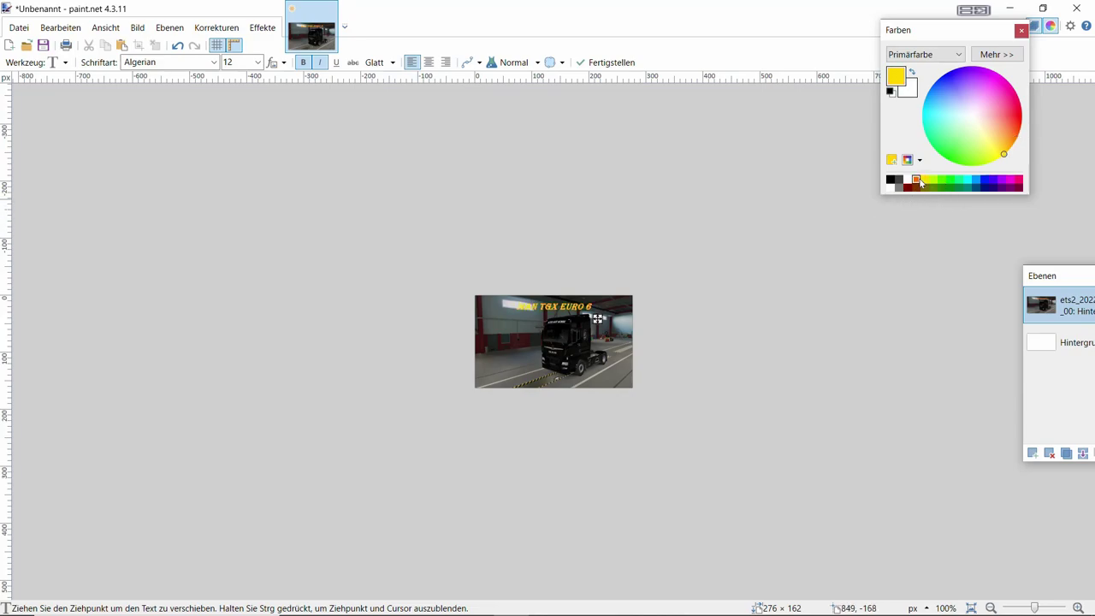
click(916, 180)
drag(596, 320, 594, 317)
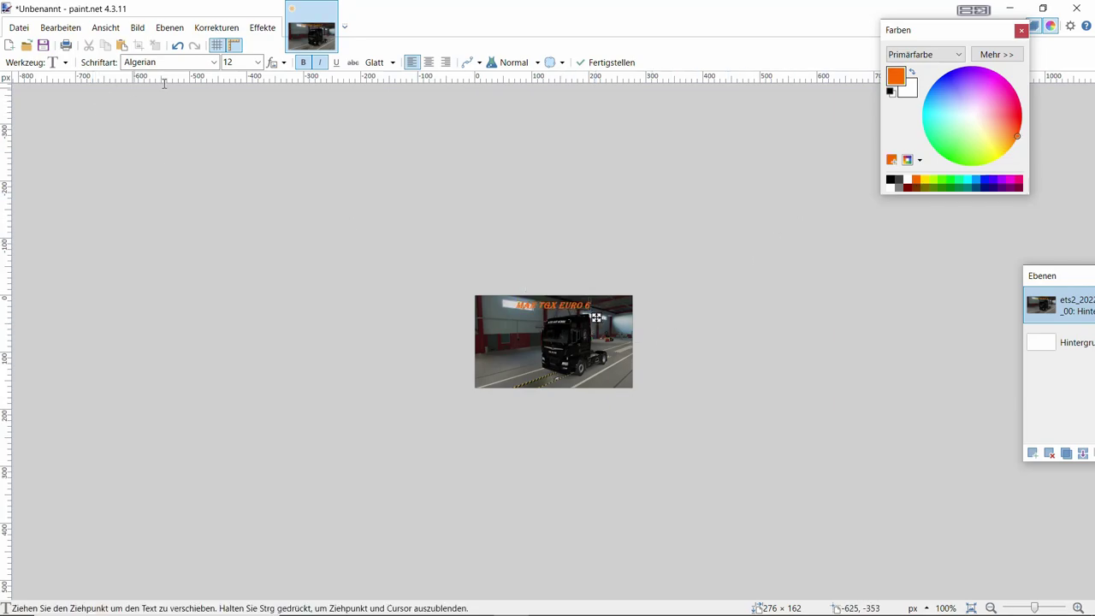
Enlarge the text to size 16, recentre it above the truck, and finish it by switching to the Rectangle Select tool.
click(257, 63)
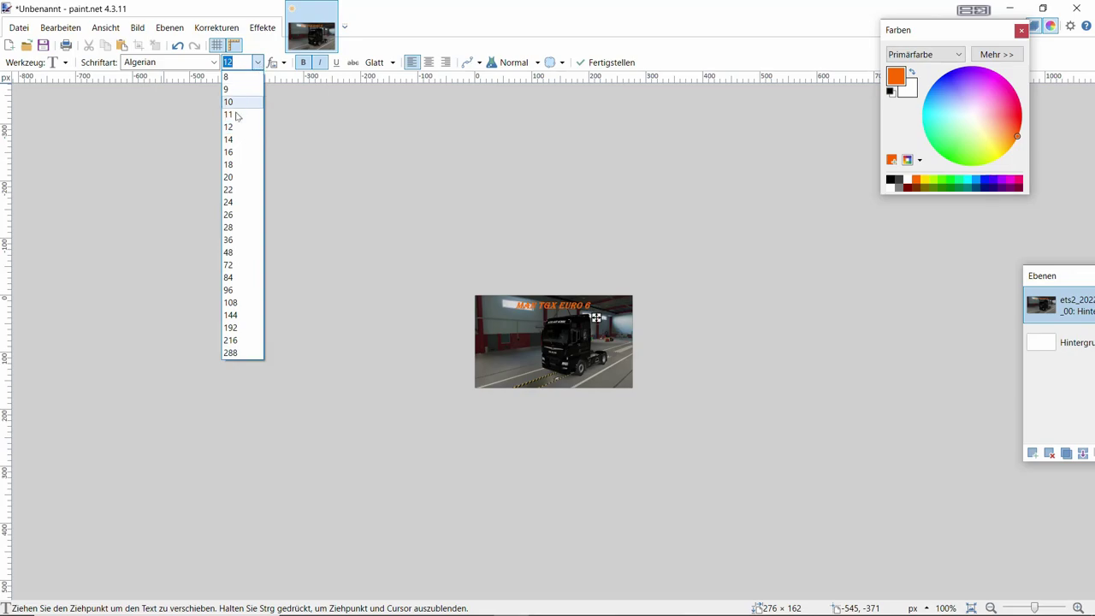
click(235, 153)
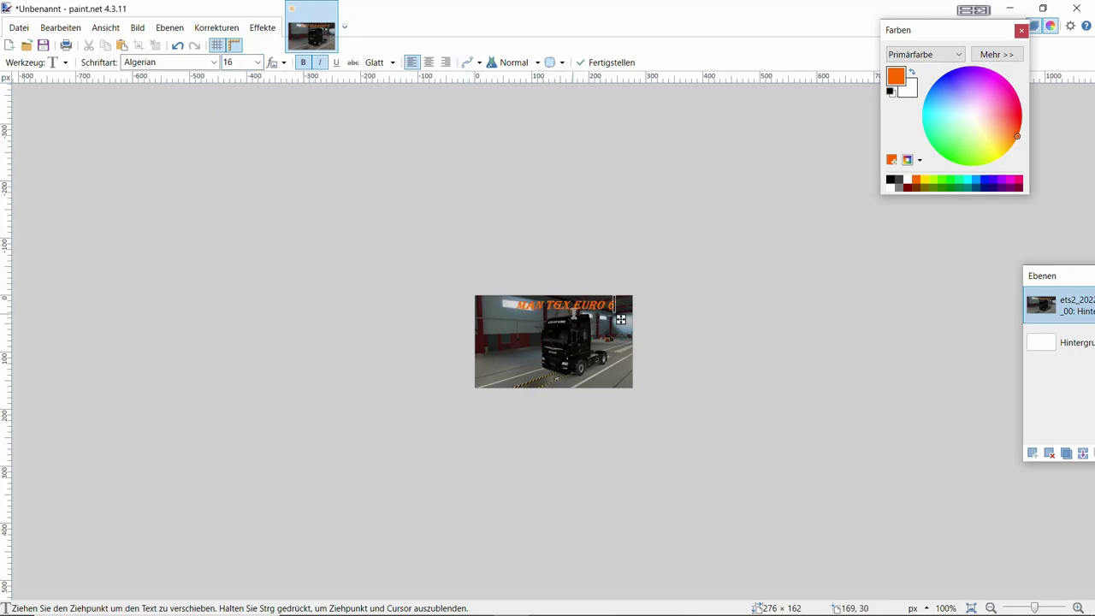
drag(619, 321, 617, 323)
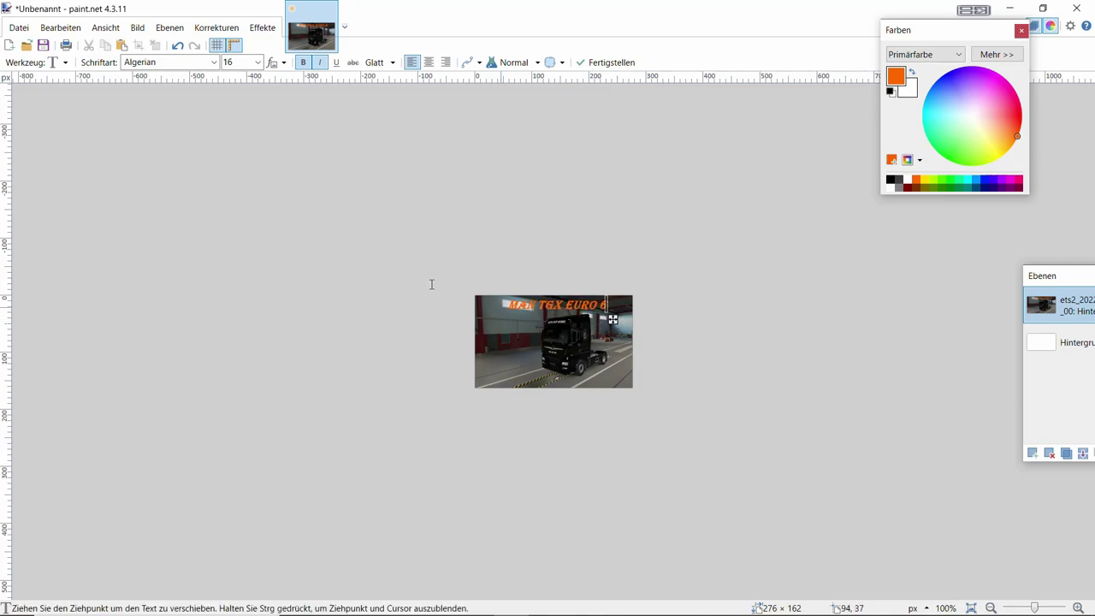
click(24, 64)
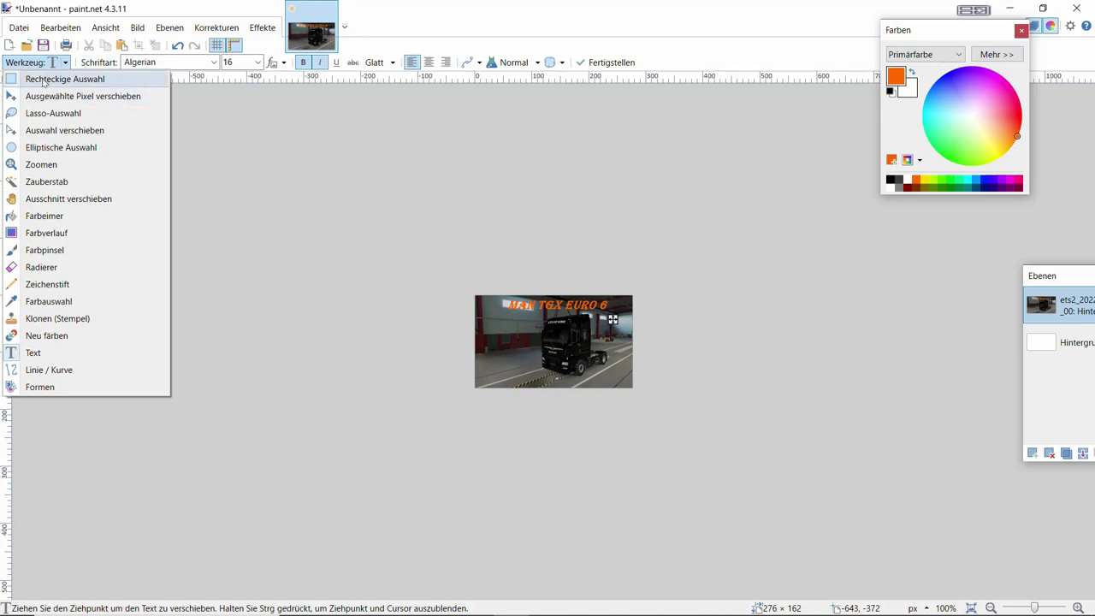
click(51, 79)
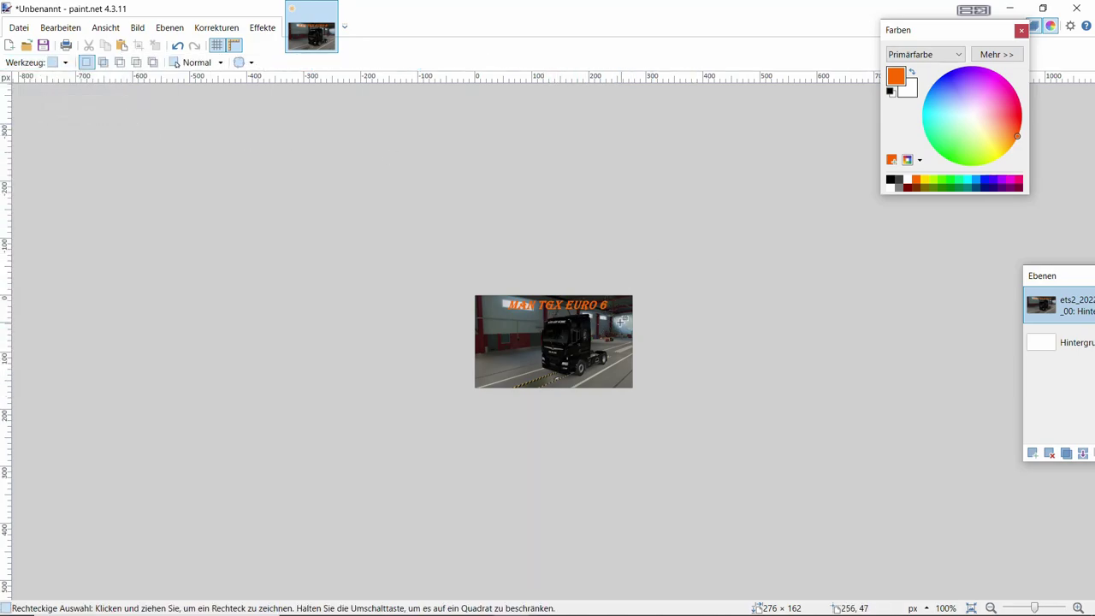
Close the picture with saving its changes and choose JPEG as the file type.
click(1074, 8)
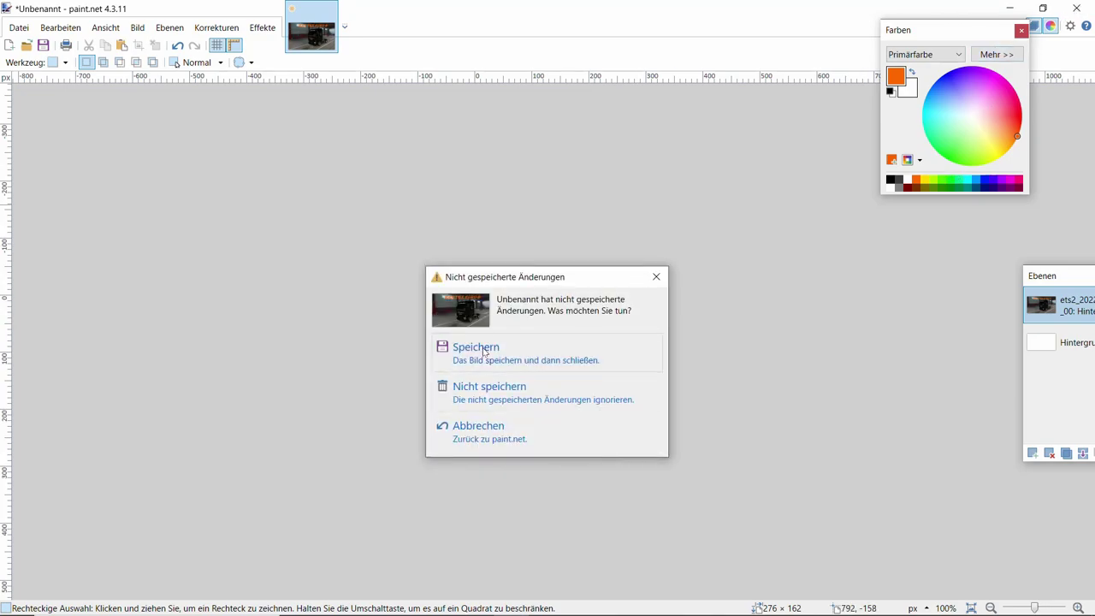
click(484, 350)
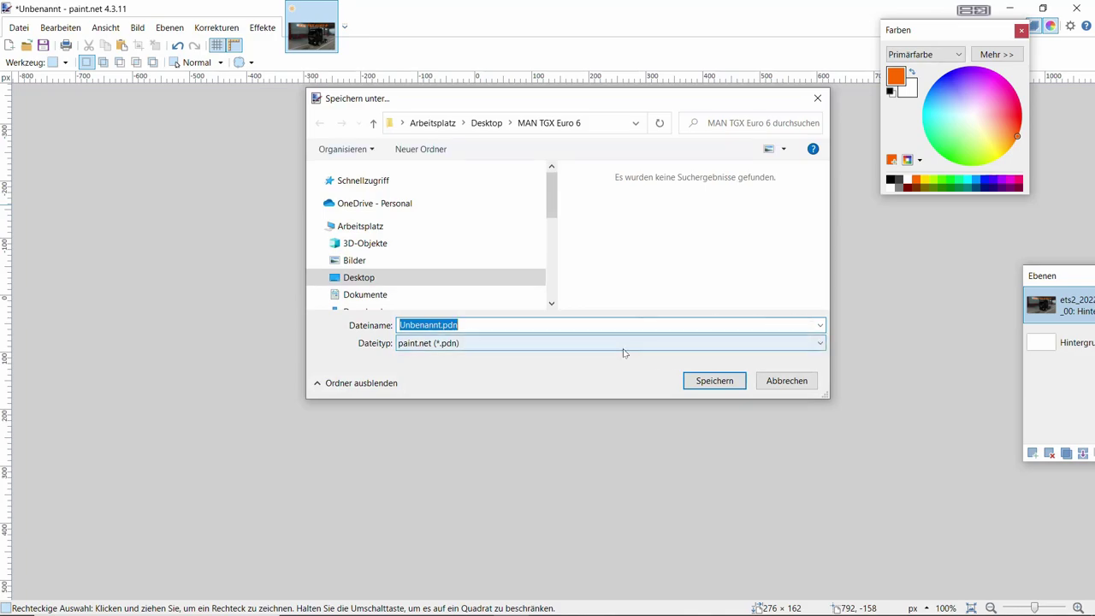
click(821, 344)
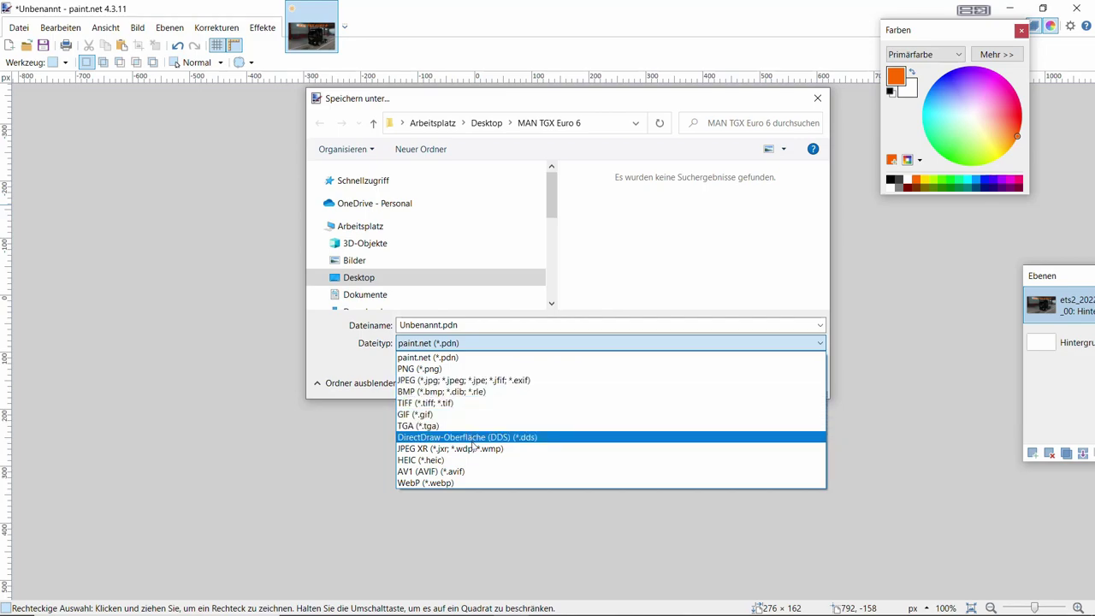
click(446, 381)
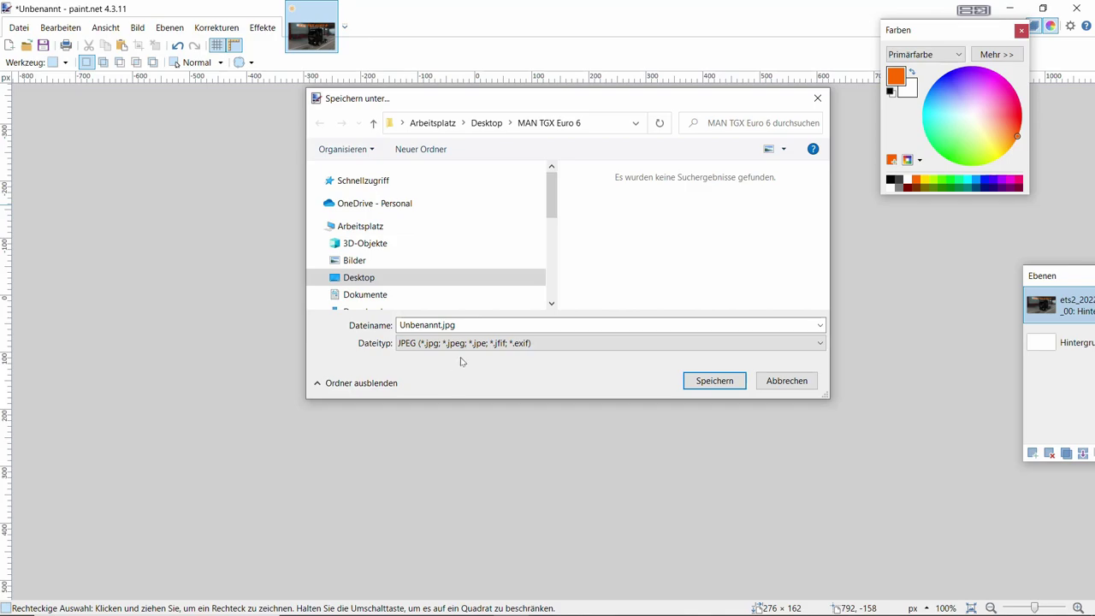
Choose the MAN TGX EURO 6 folder inside the Euro Truck Simulator 2 mod folder in Documents as the save location.
scroll(552, 212, down, 2)
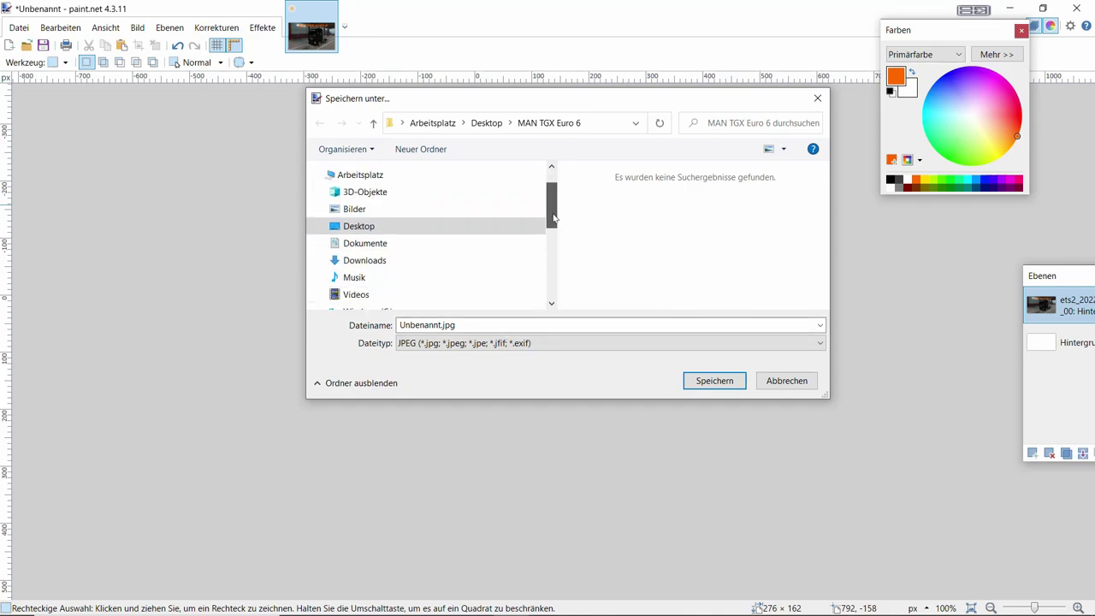
scroll(553, 217, up, 2)
drag(555, 201, 553, 229)
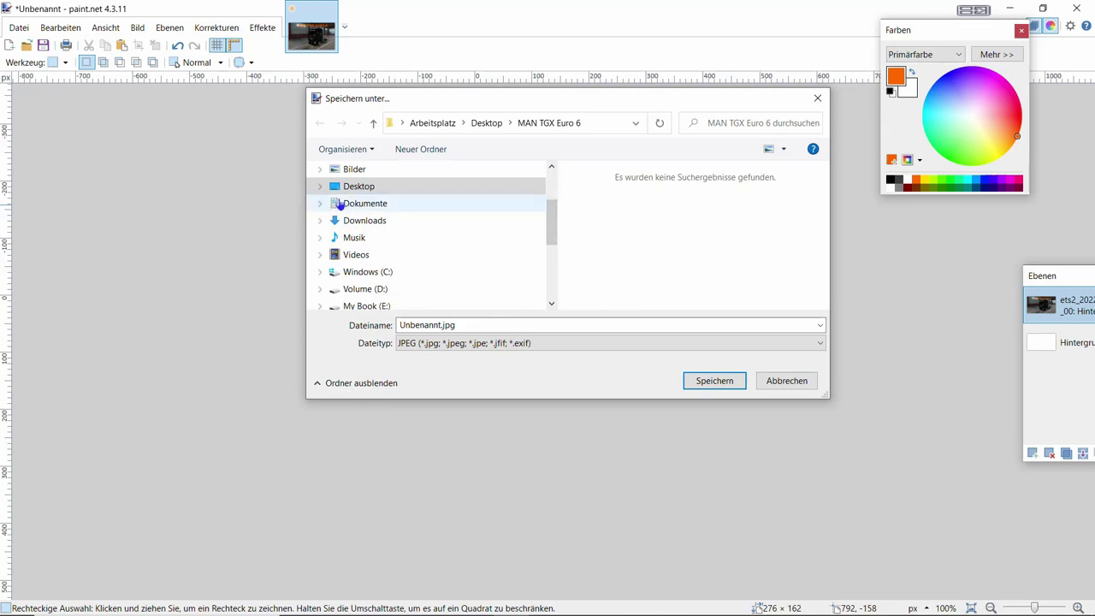
click(319, 204)
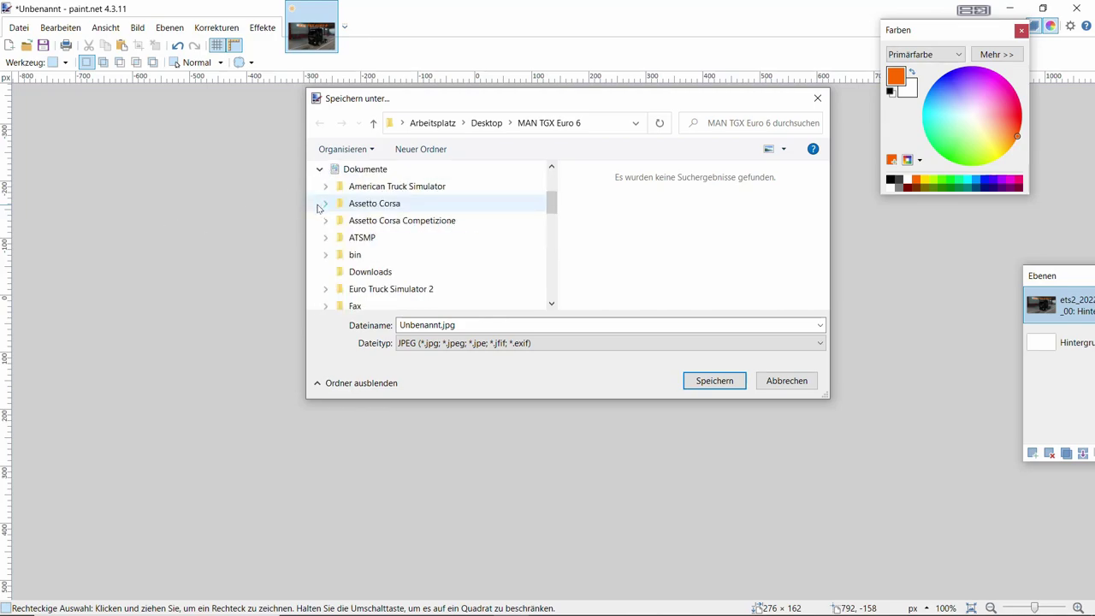
click(325, 292)
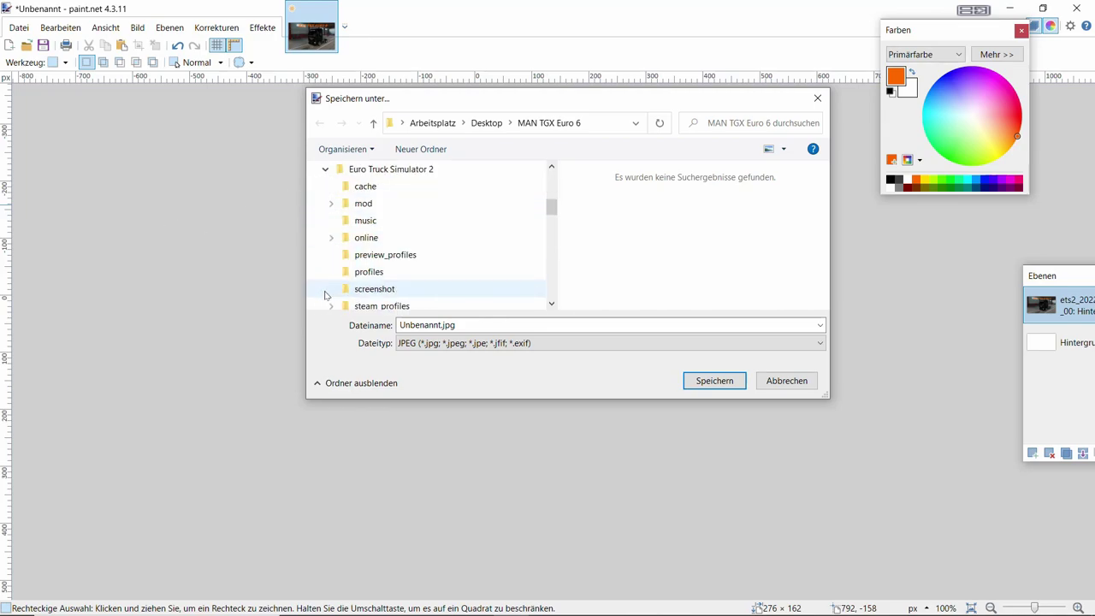
click(351, 211)
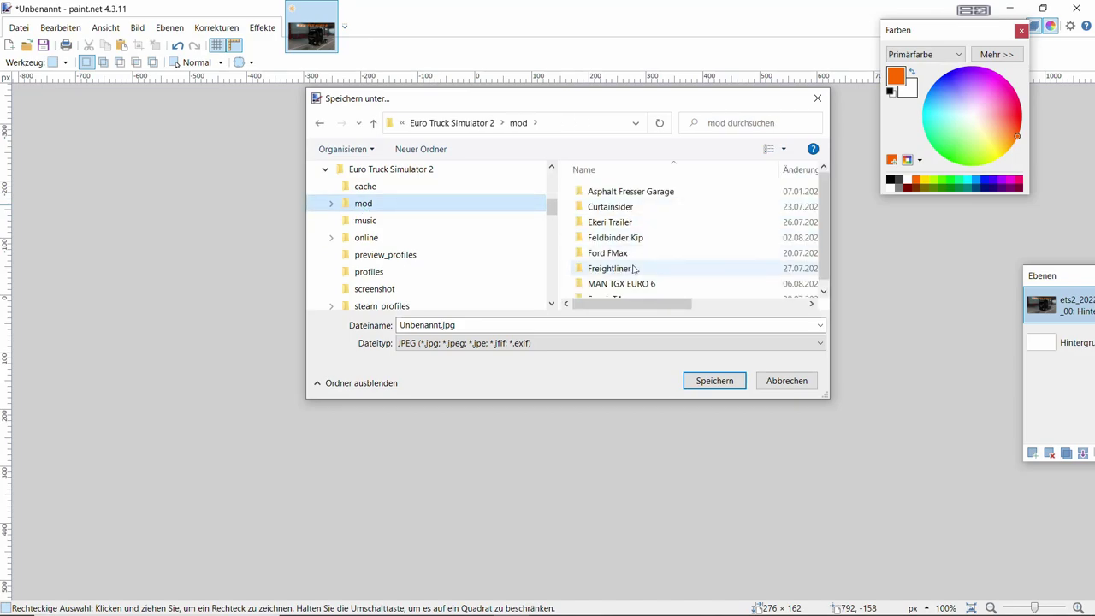
double_click(626, 283)
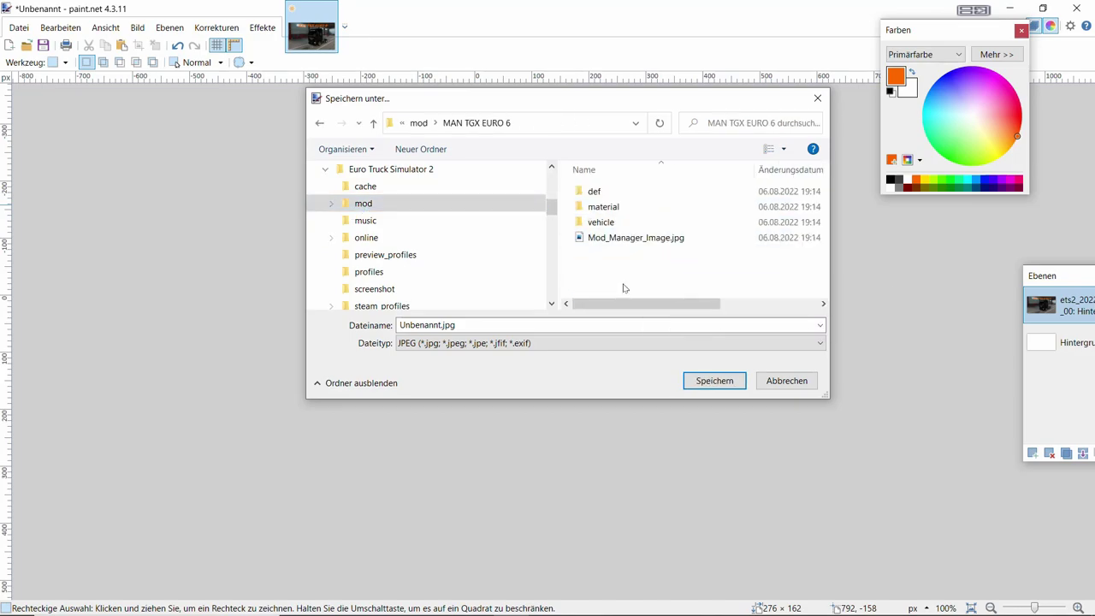
Save the picture over Mod_Manager_Image.jpg at quality 100 with 4:4:4 chroma subsampling, flattening its layers, and close it.
click(606, 240)
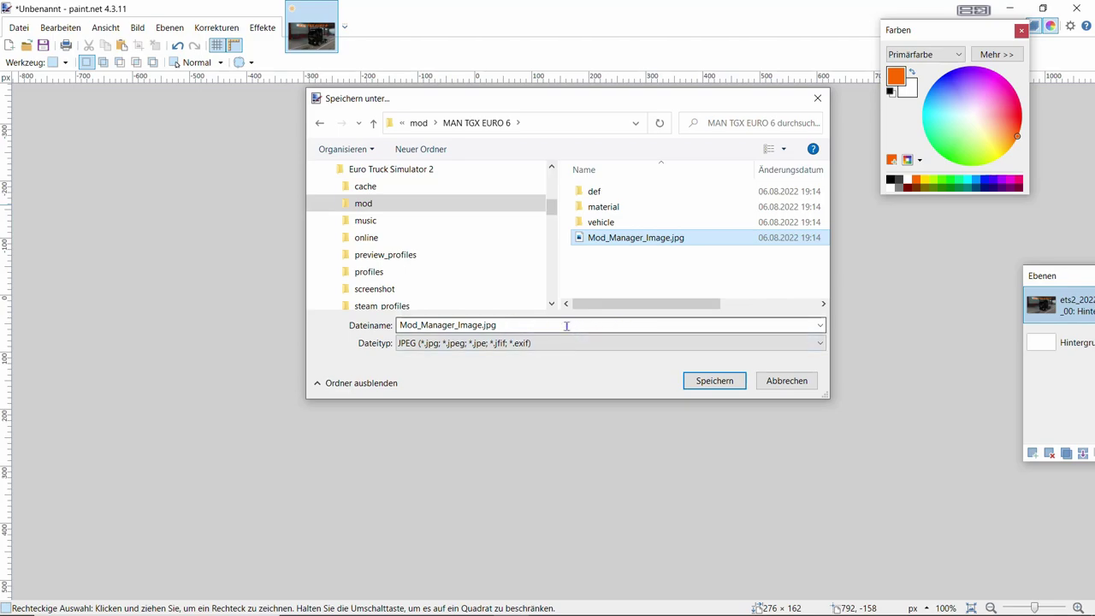
click(714, 381)
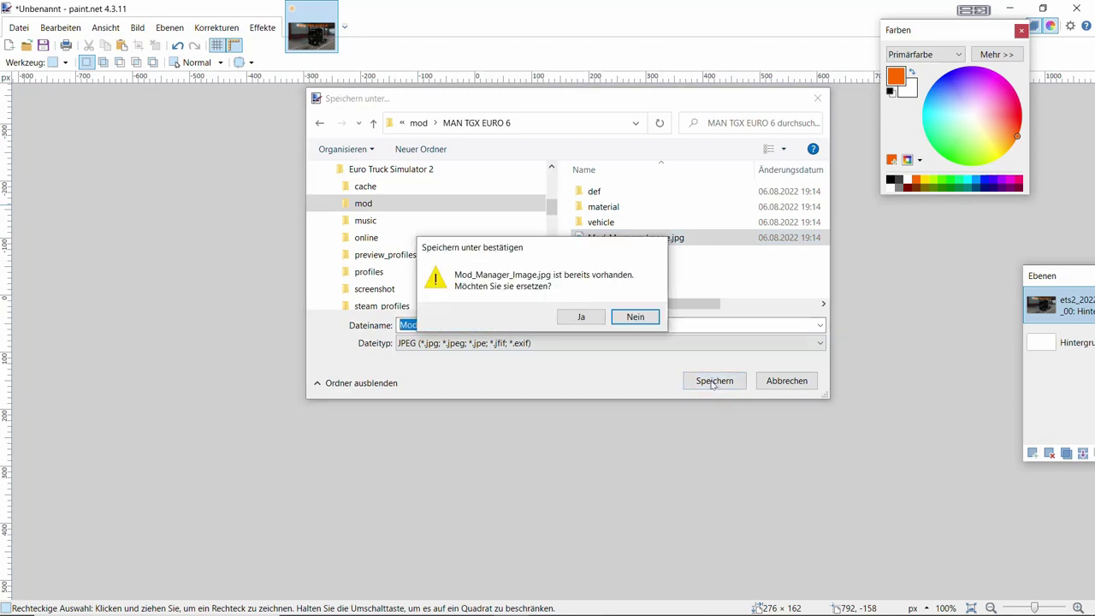
click(584, 317)
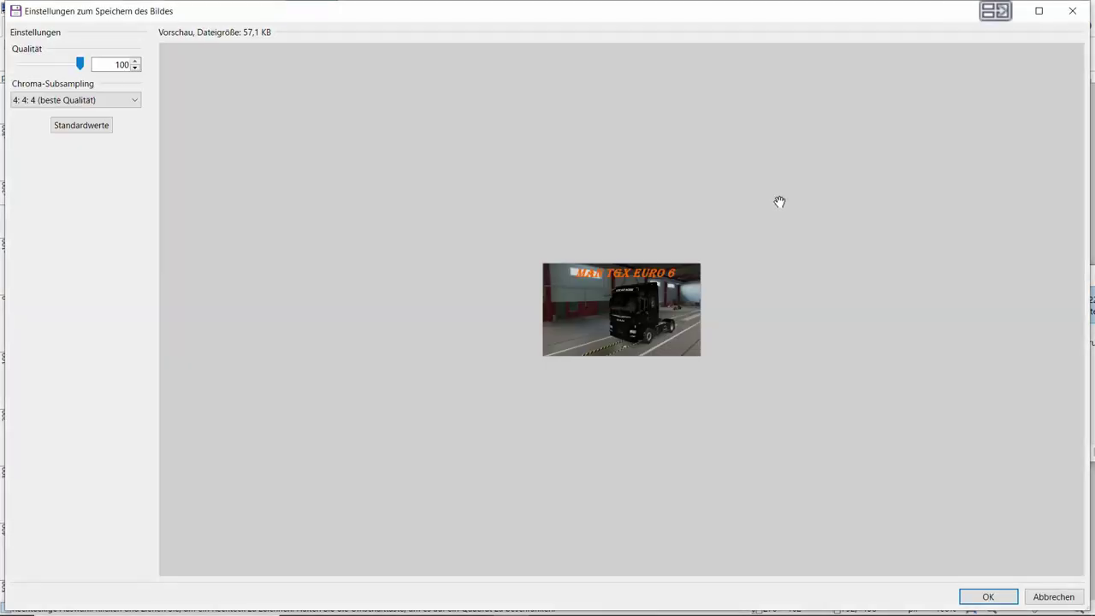
click(985, 594)
click(520, 344)
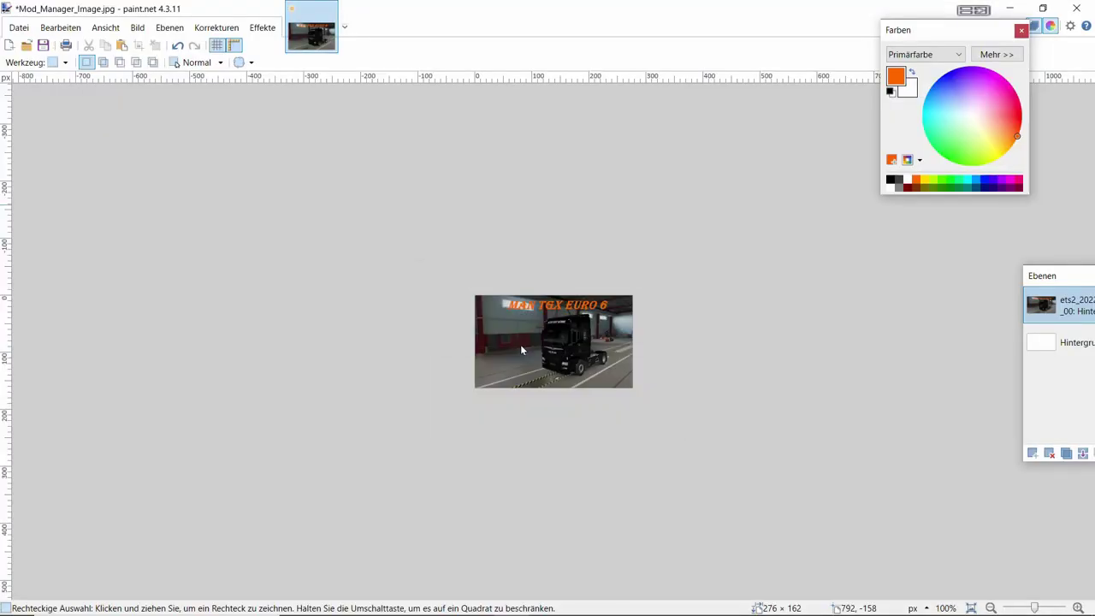
key(ctrl+w)
Open MAN TGX Euro 6 Icon.dds from the mod's material/ui/accessory folder and brush its whole canvas black.
key(alt+Tab)
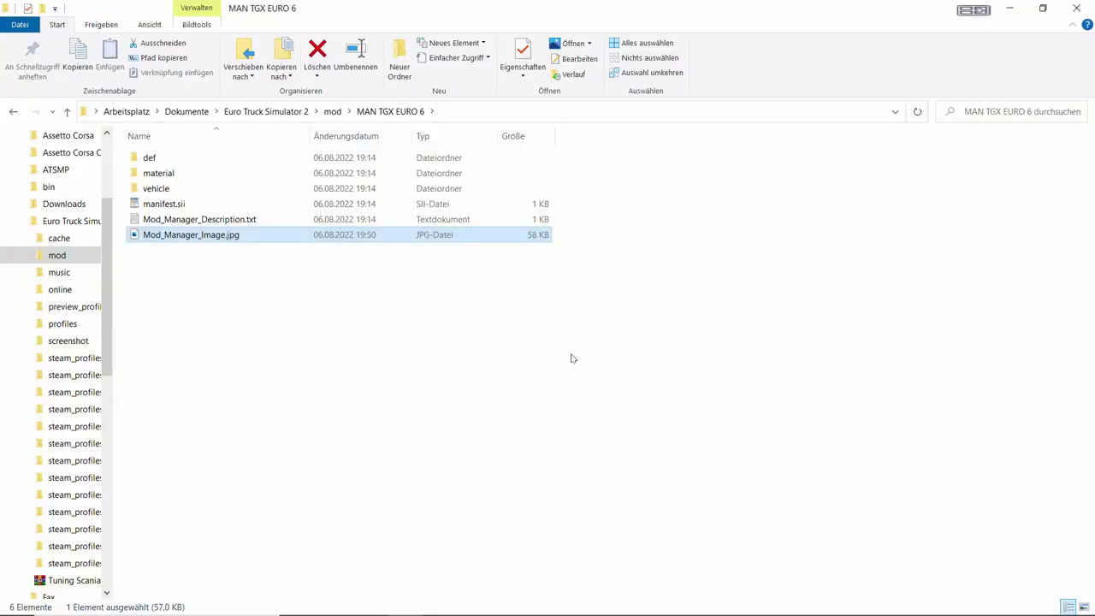
click(591, 353)
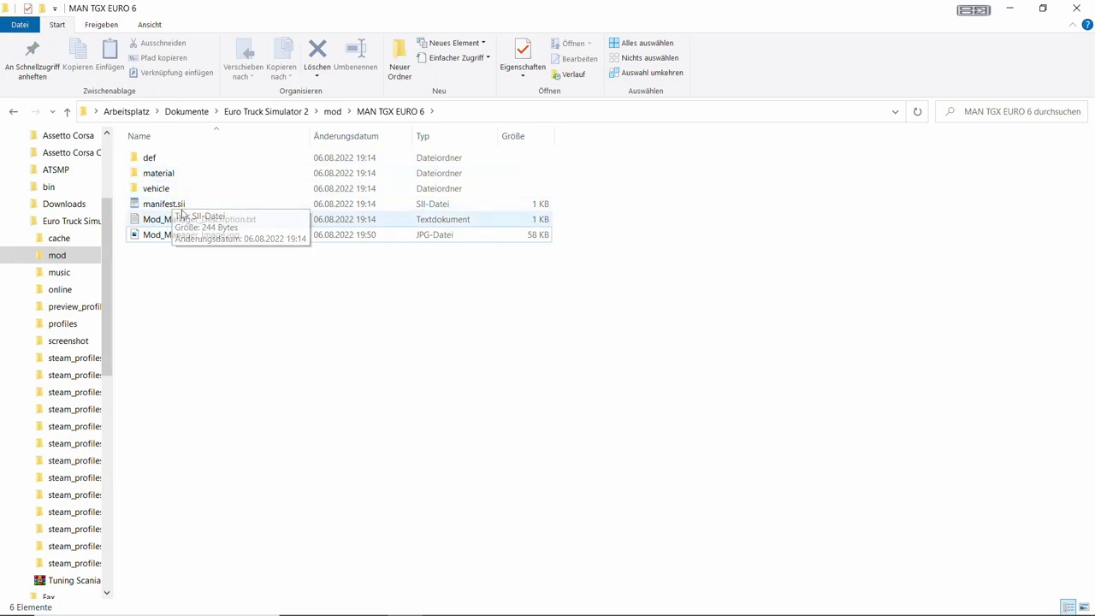
double_click(159, 175)
double_click(145, 161)
click(157, 162)
double_click(157, 162)
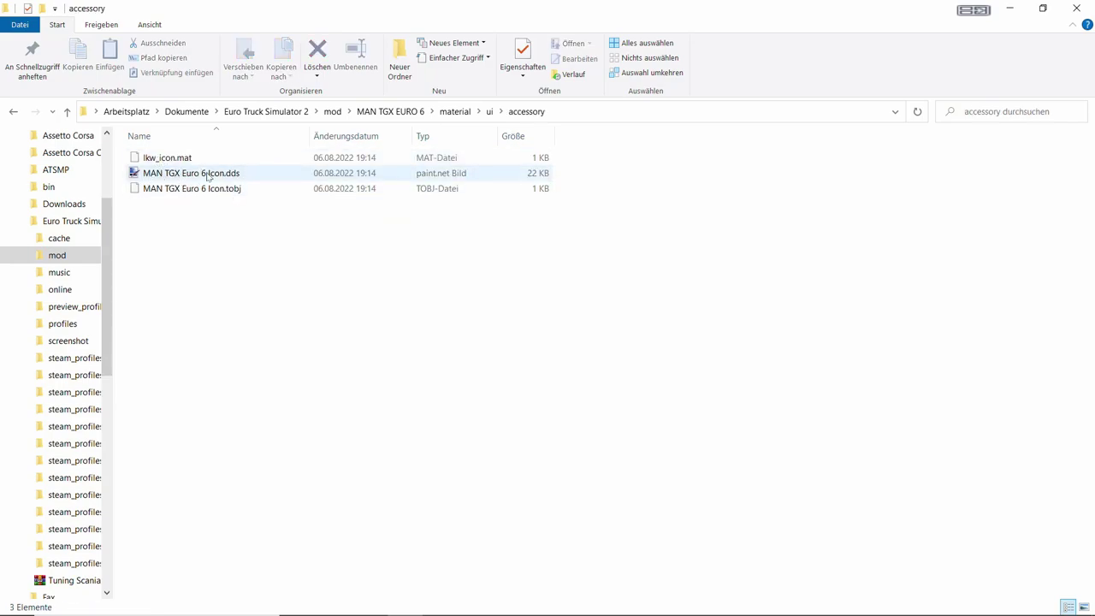
double_click(175, 174)
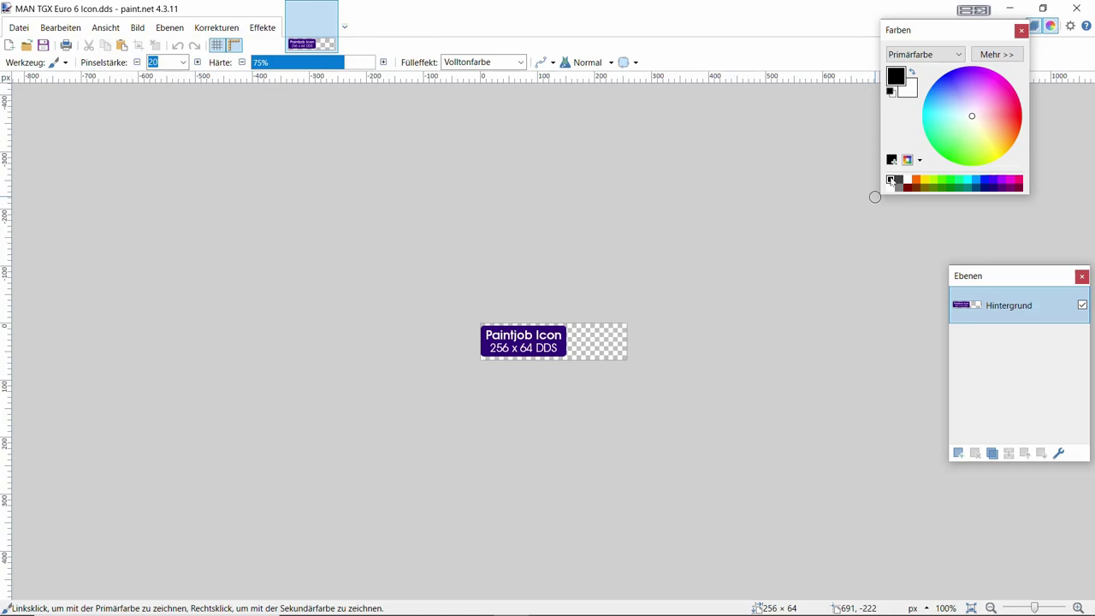
mouse_move(611, 339)
mouse_down()
mouse_move(461, 335)
mouse_move(521, 333)
mouse_move(475, 320)
mouse_move(727, 318)
mouse_move(390, 326)
mouse_move(644, 336)
mouse_move(392, 346)
mouse_move(625, 336)
mouse_move(481, 340)
mouse_move(496, 357)
mouse_move(639, 358)
mouse_move(497, 347)
mouse_move(633, 344)
mouse_move(554, 349)
mouse_up()
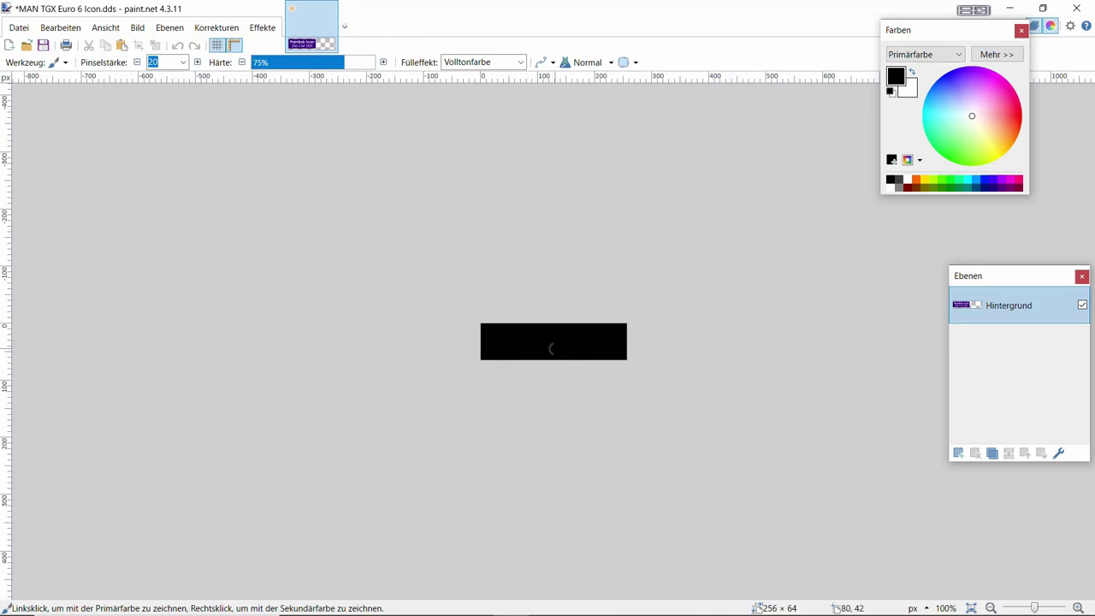
Add the orange text MAN to the icon in bold italic Algerian, size 18.
click(916, 182)
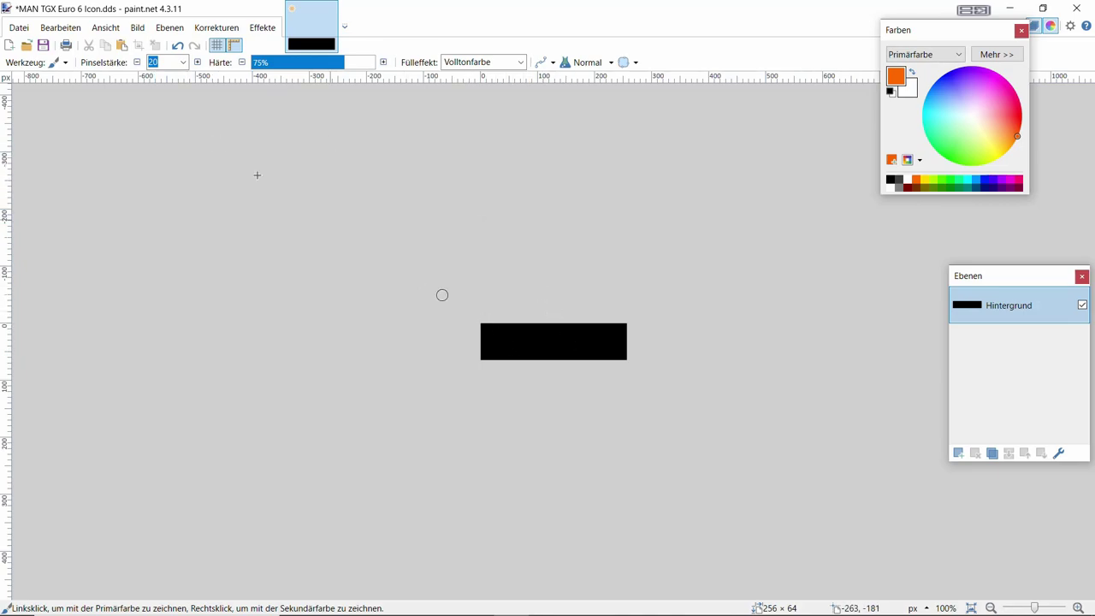
click(58, 63)
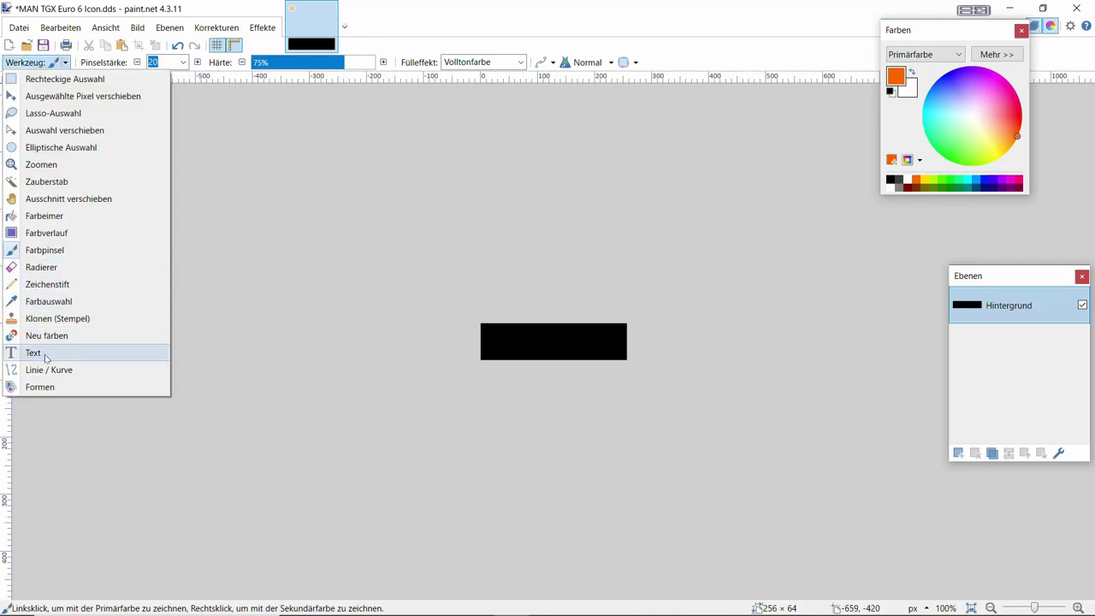
click(45, 357)
click(499, 329)
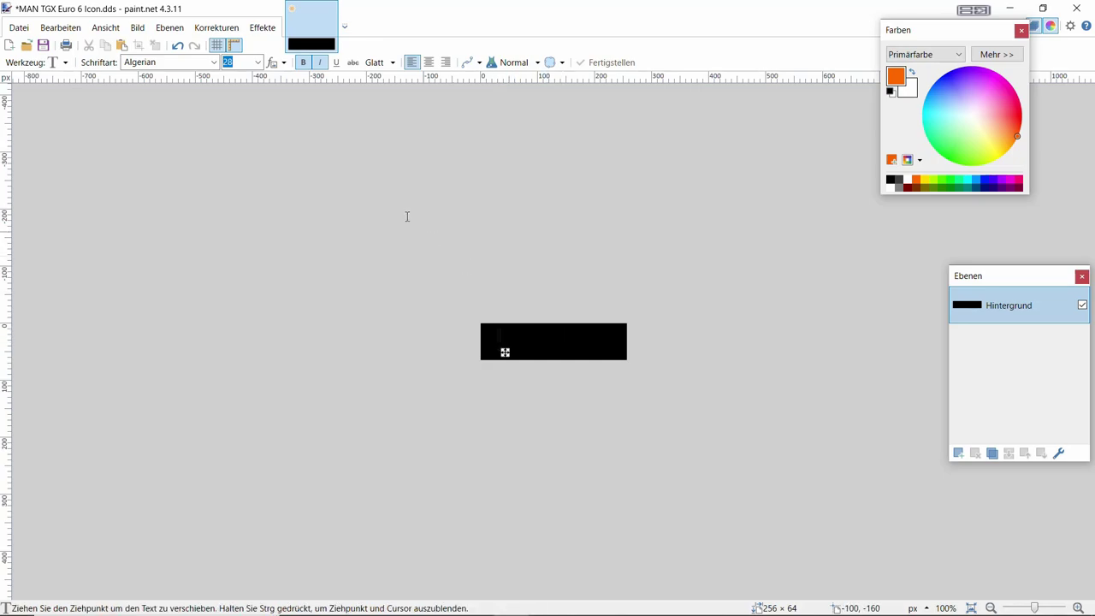
click(258, 61)
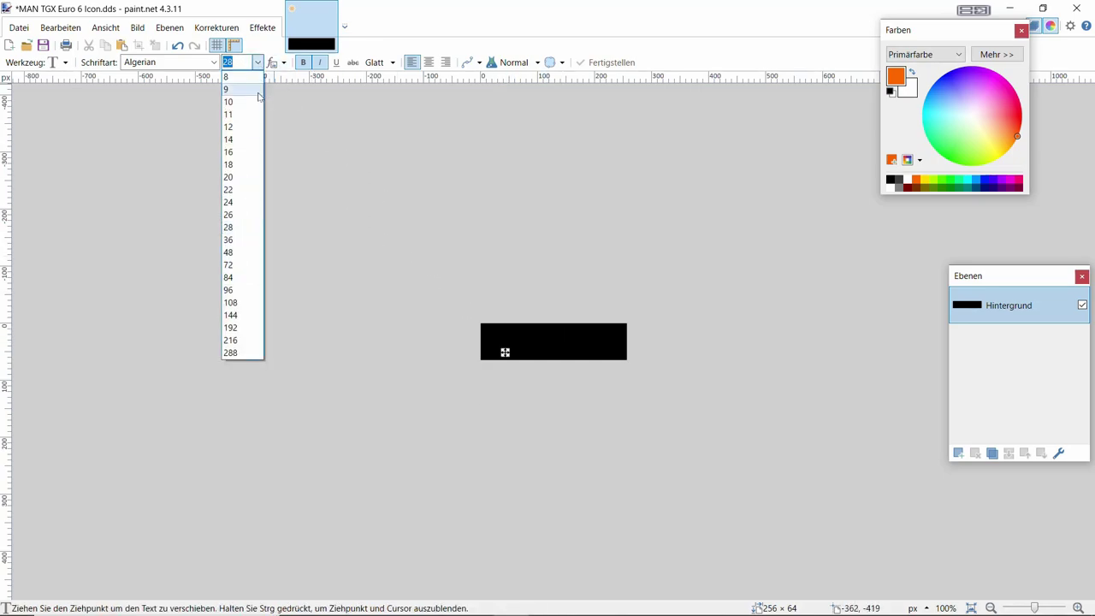
click(237, 165)
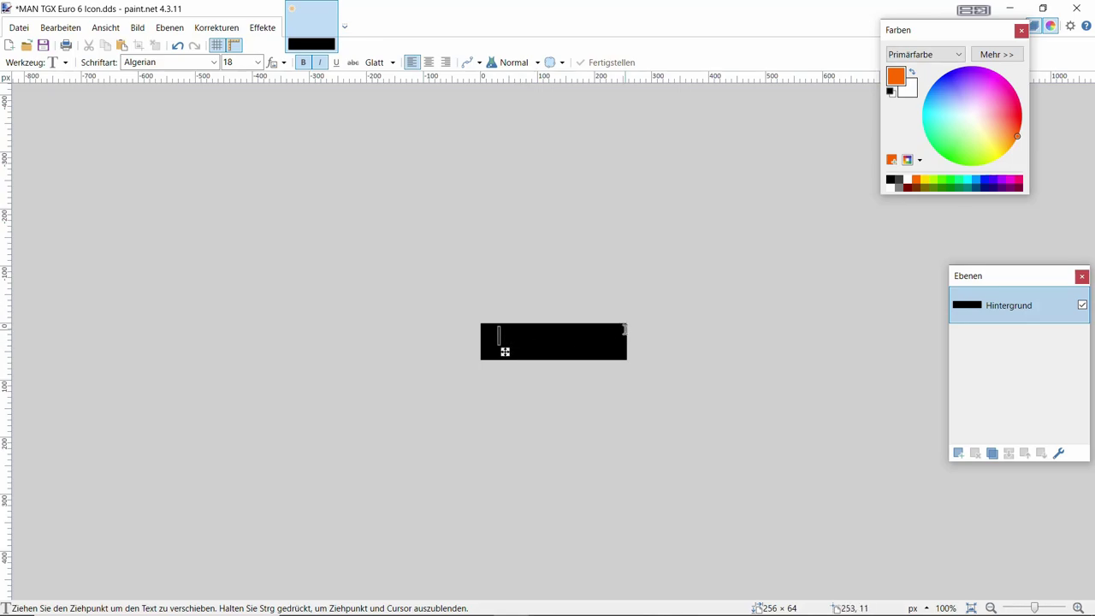
text(MAN)
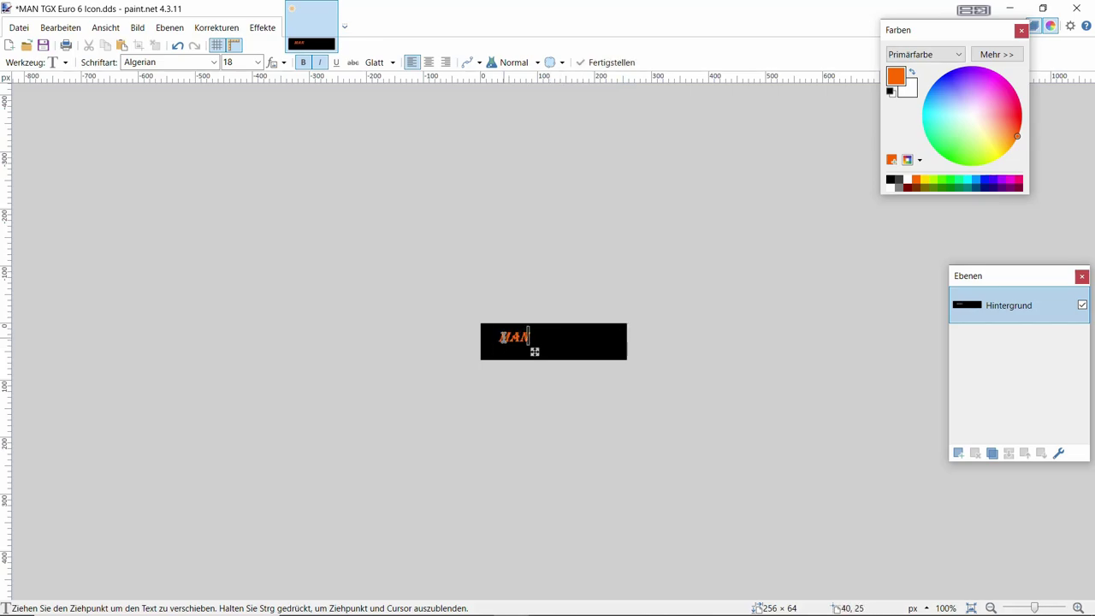
Enlarge the MAN text to size 22, centre it along the icon's upper edge, and finish it by switching to Rectangle Select.
drag(535, 351, 565, 351)
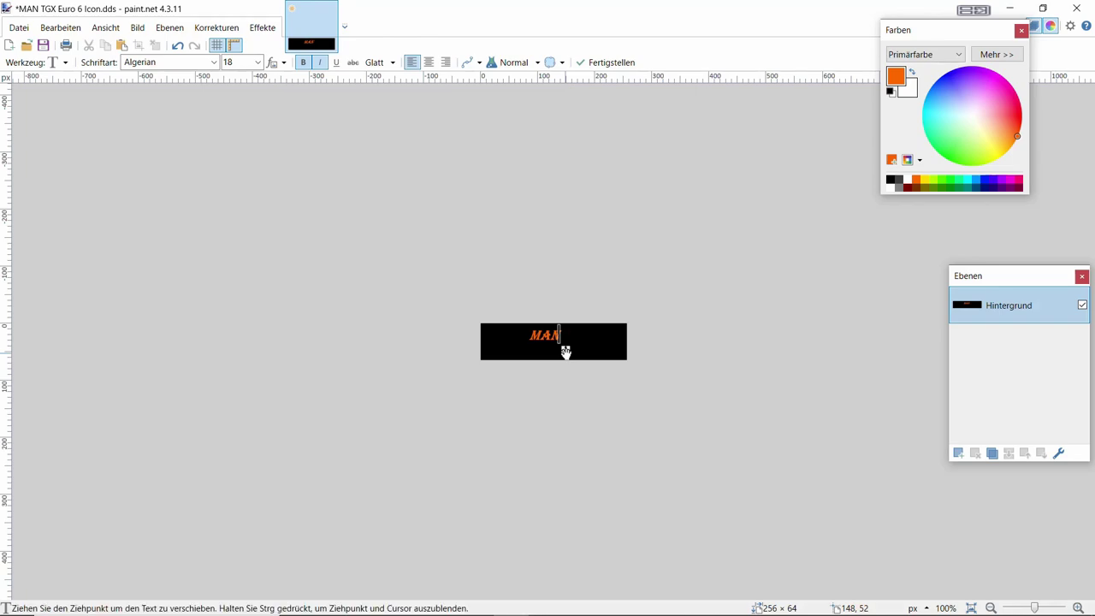
click(260, 64)
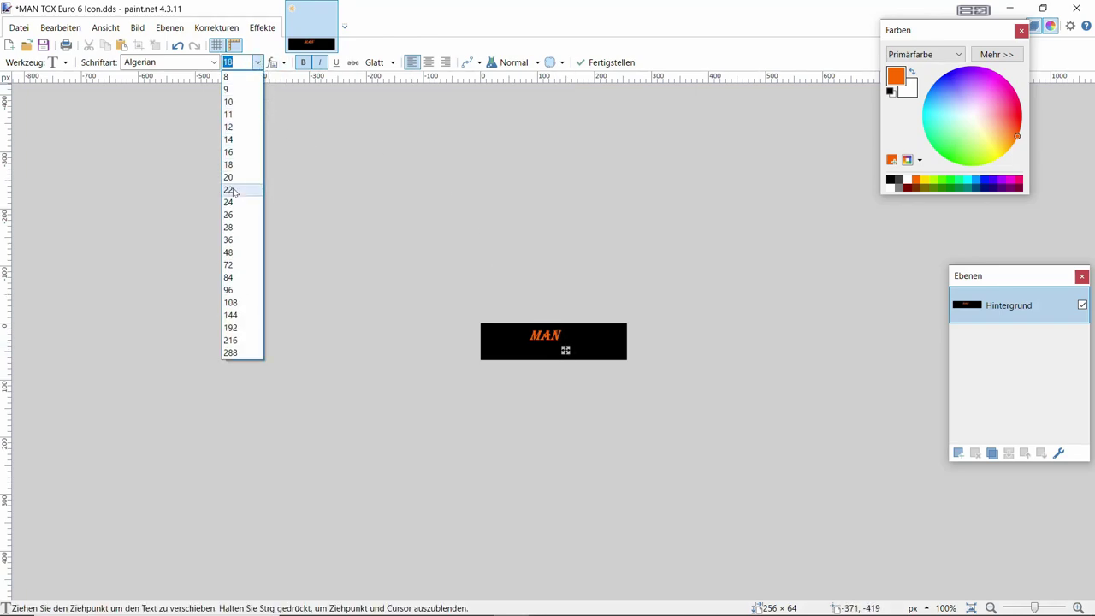
click(233, 189)
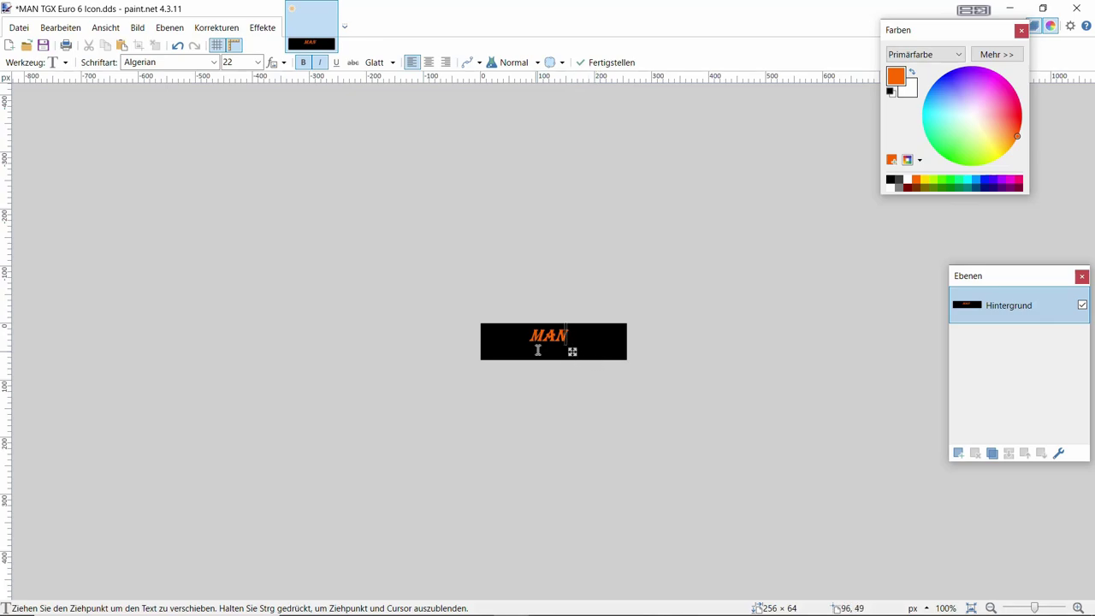
drag(570, 351, 574, 354)
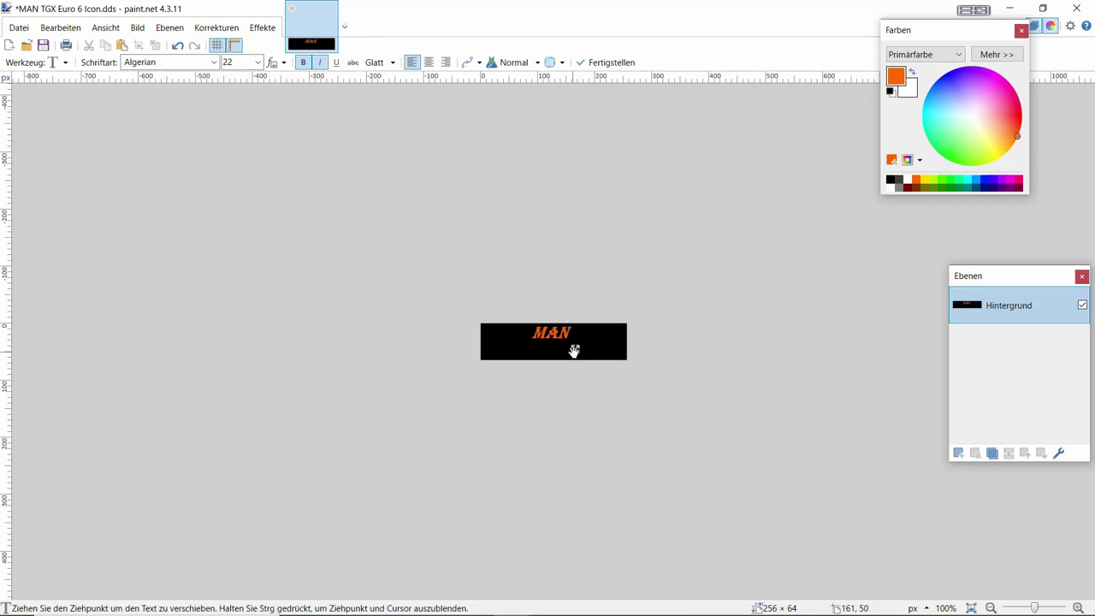
click(35, 63)
click(51, 79)
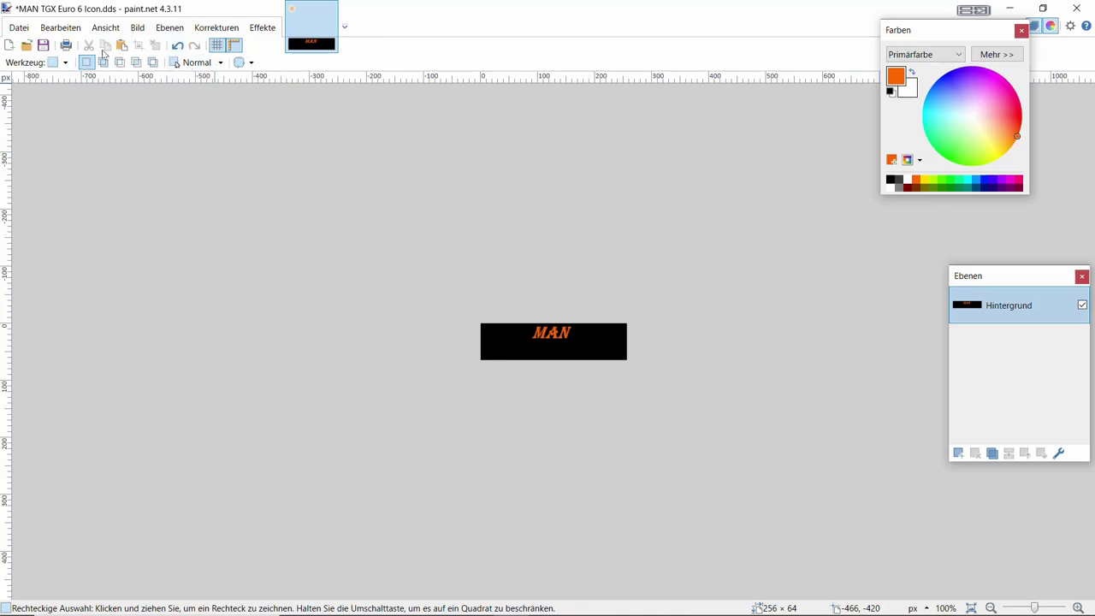
Add the text TGX EURO 6 centred below MAN and finish it by switching to Rectangle Select.
click(23, 64)
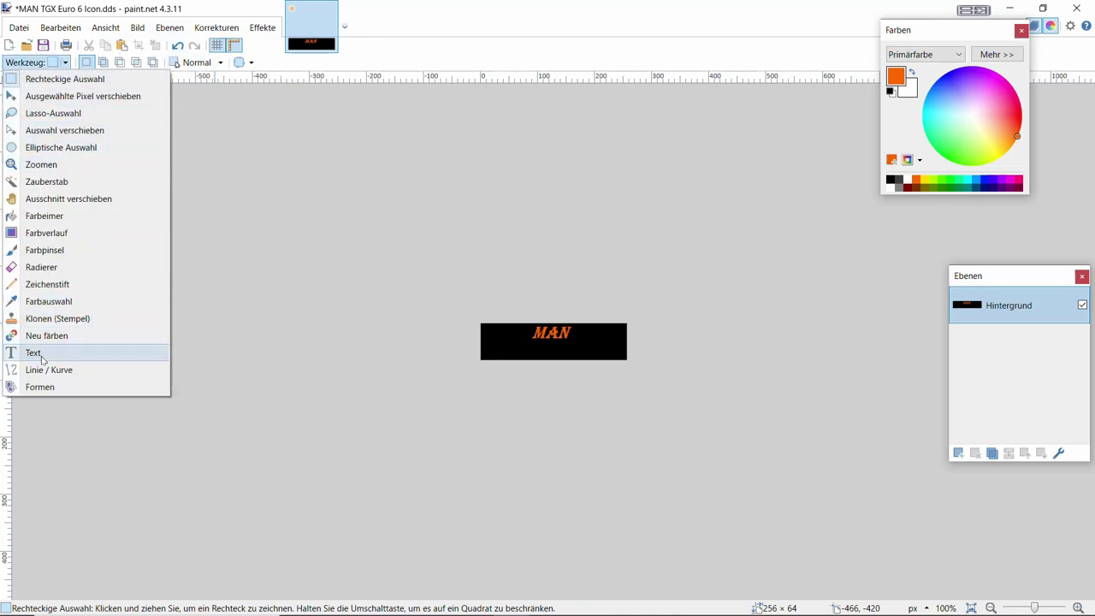
click(43, 355)
click(508, 347)
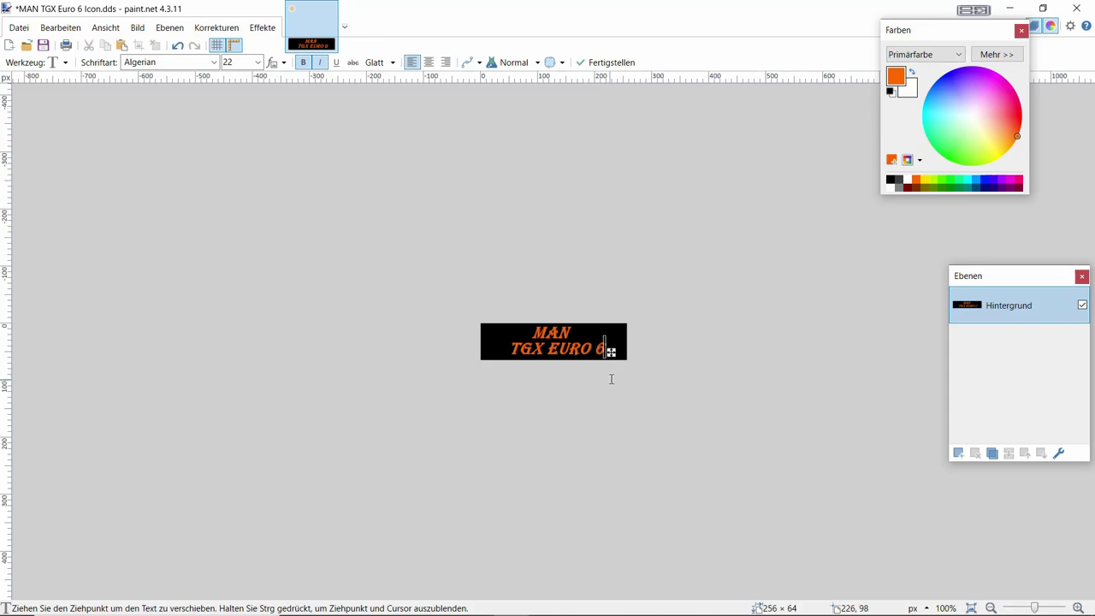
drag(609, 351, 608, 357)
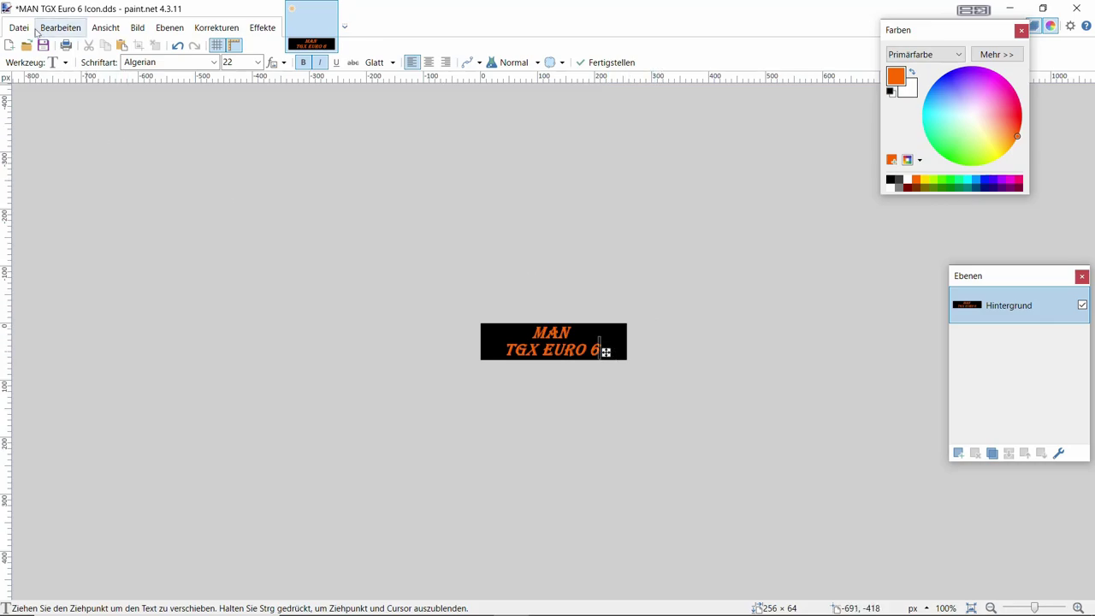
click(36, 62)
click(38, 79)
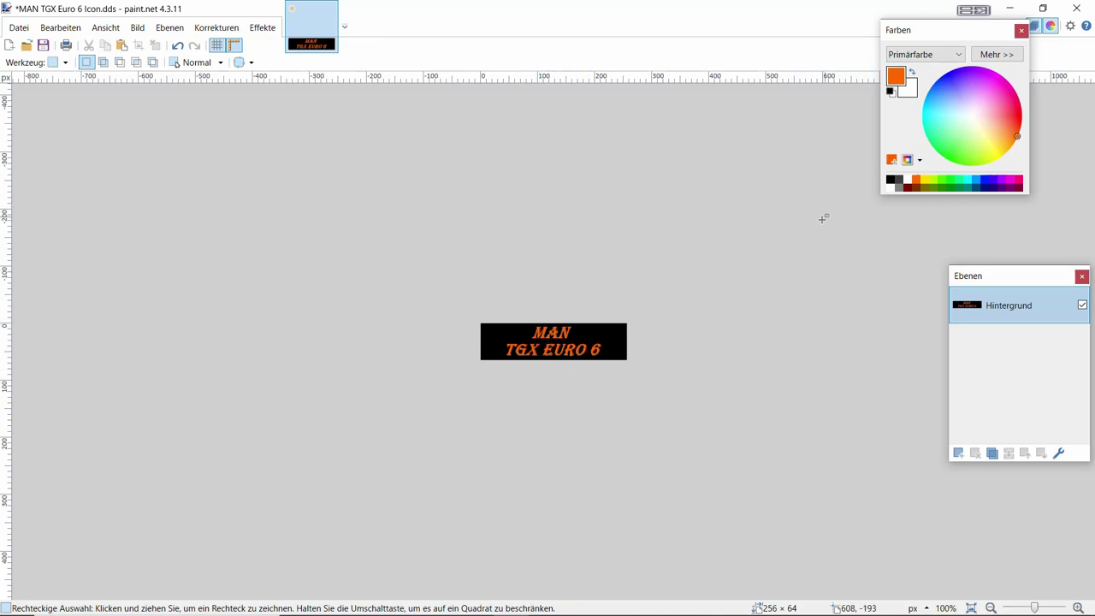
Close the icon with saving it as BC2 (Linear, DXT3) with mip maps, and reopen the saved file to check it.
click(1076, 8)
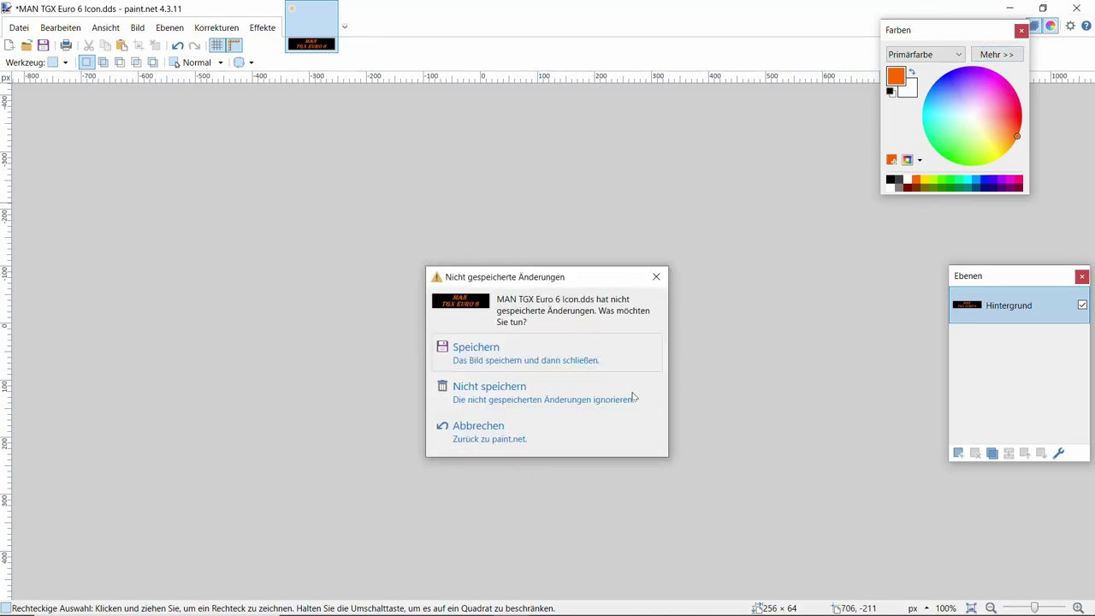
click(487, 345)
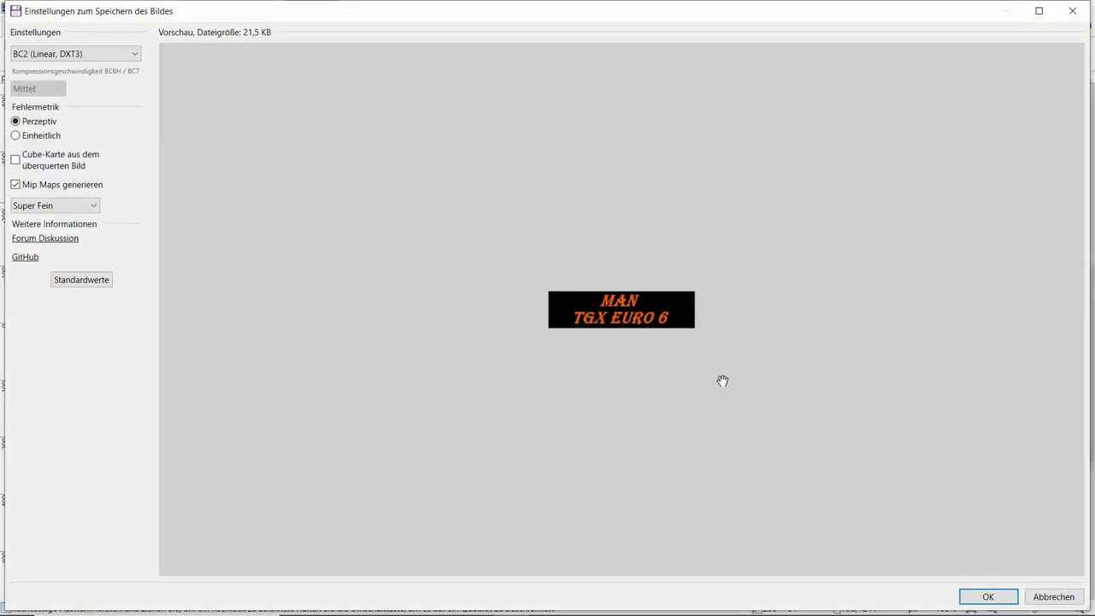
click(964, 596)
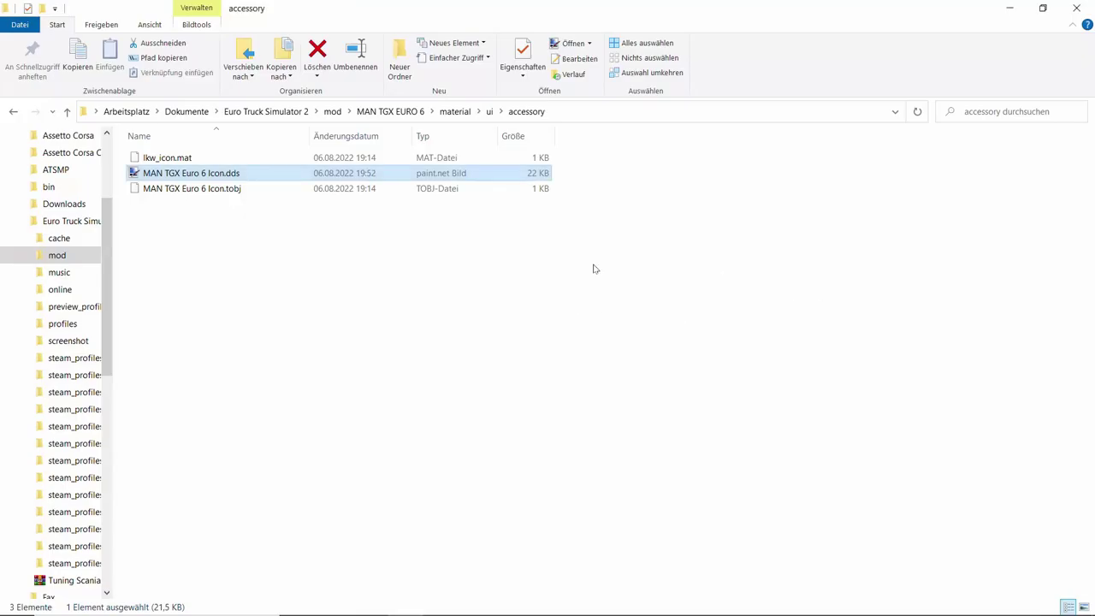
double_click(149, 176)
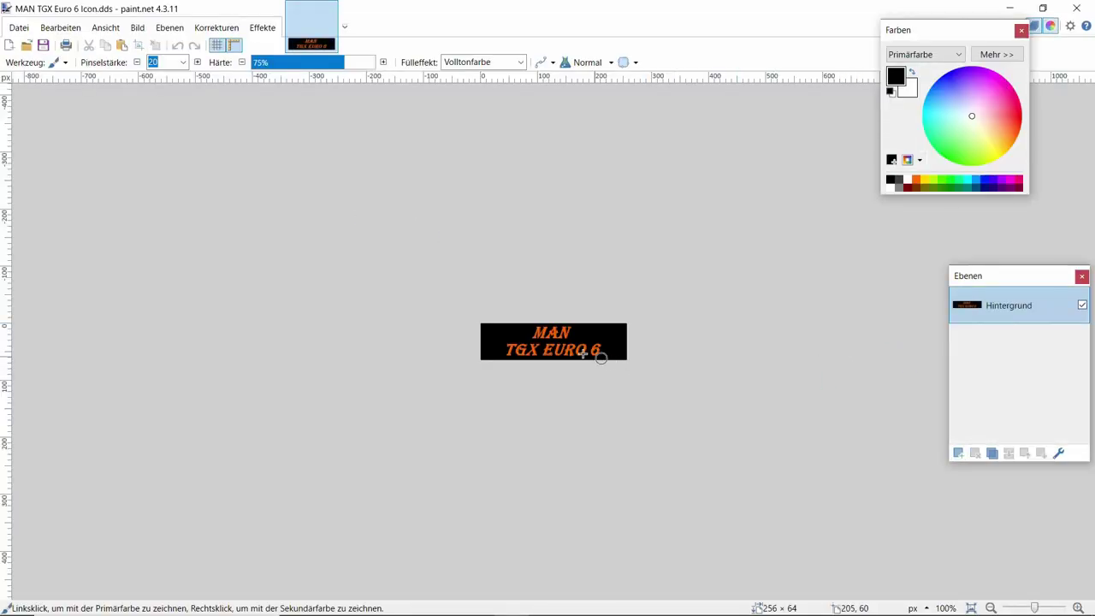
click(1074, 8)
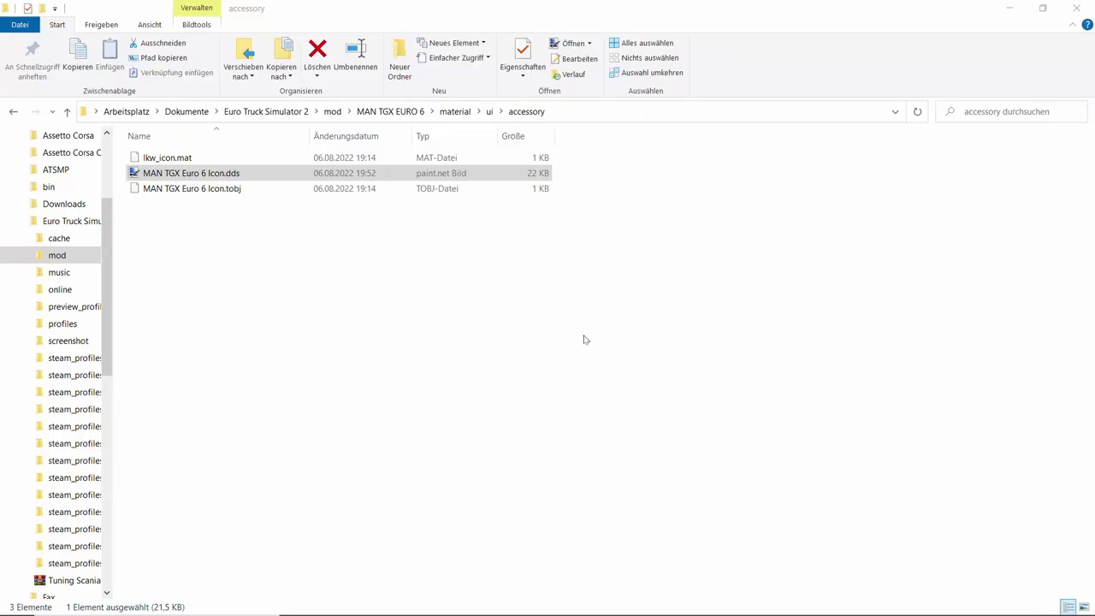
Start Euro Truck Simulator 2, check the MAN TGX EURO 6 mod and its image in the Mod Manager, and leave the manager.
click(1076, 9)
click(20, 84)
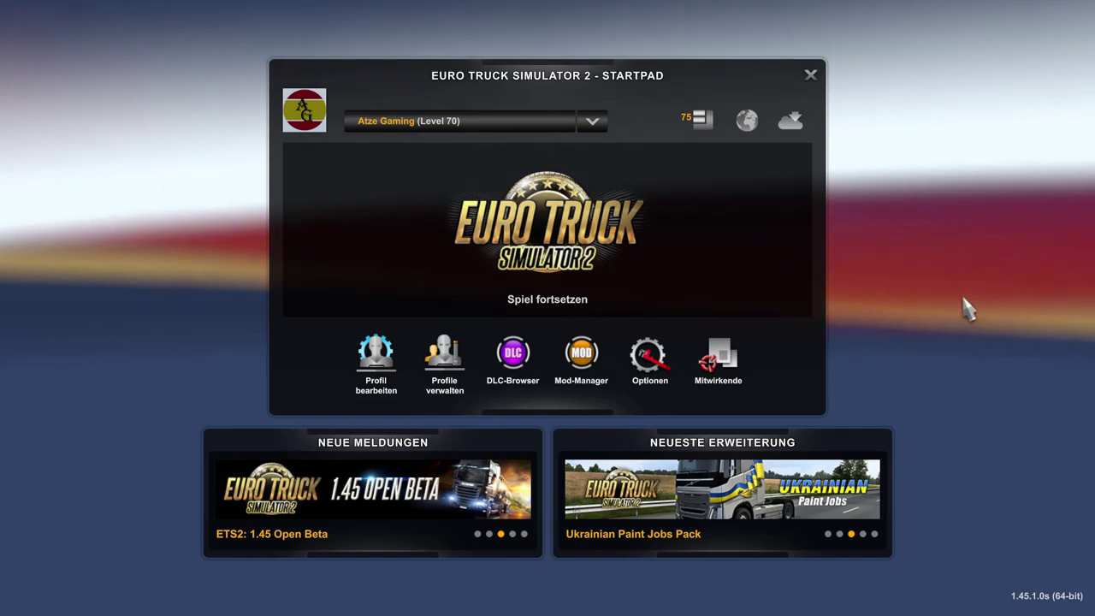
click(585, 354)
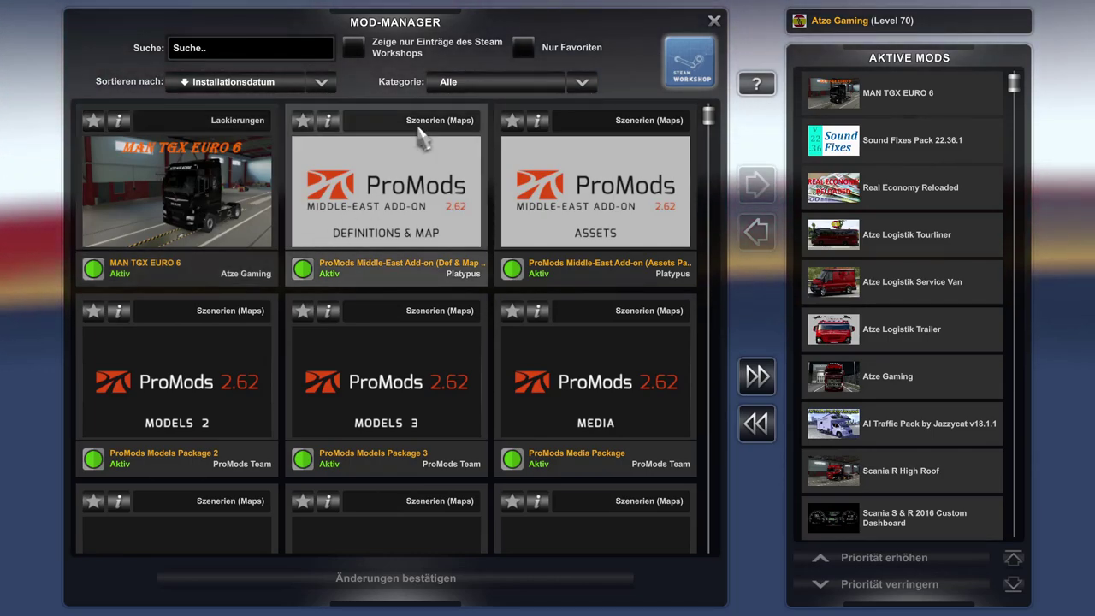
click(689, 65)
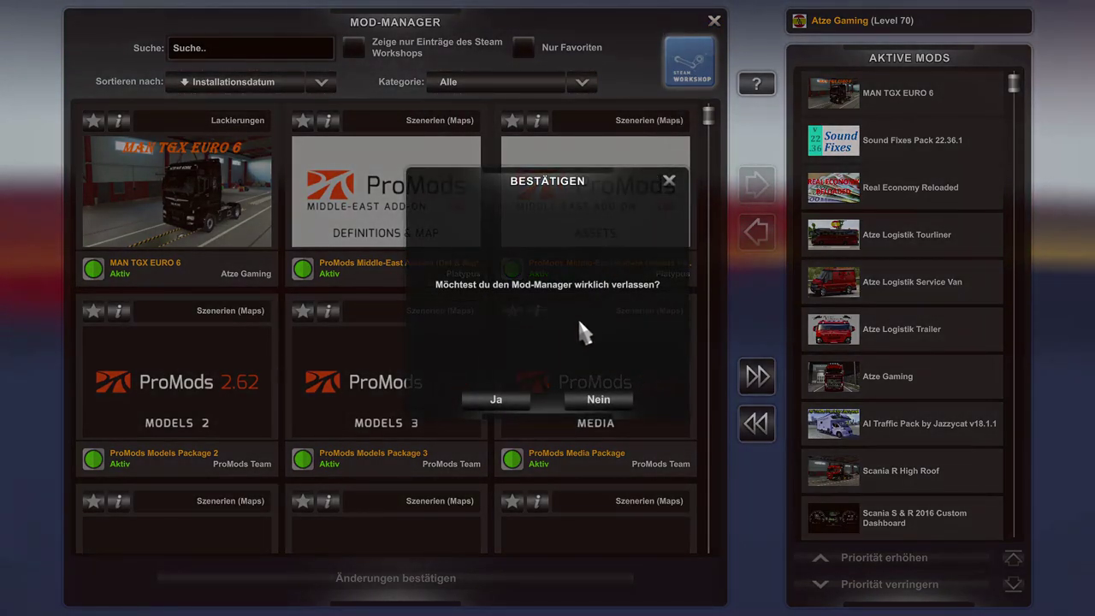
click(503, 396)
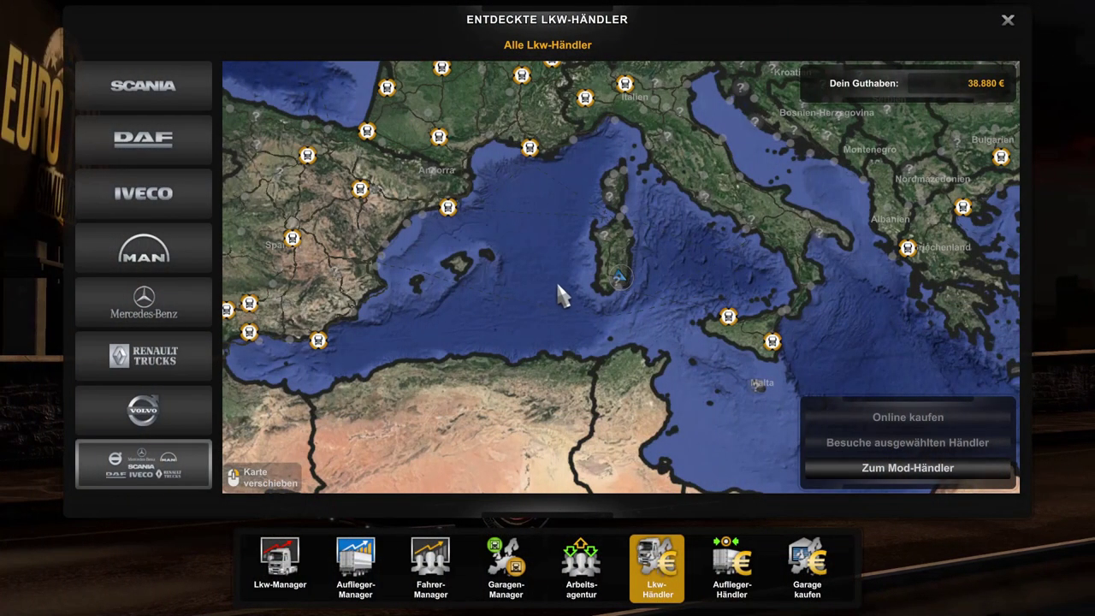
Select the truck dealer on the southern French coast, browse its online offers, and open the 4x2 MAN TGX Euro 6 XXL for configuration.
click(530, 148)
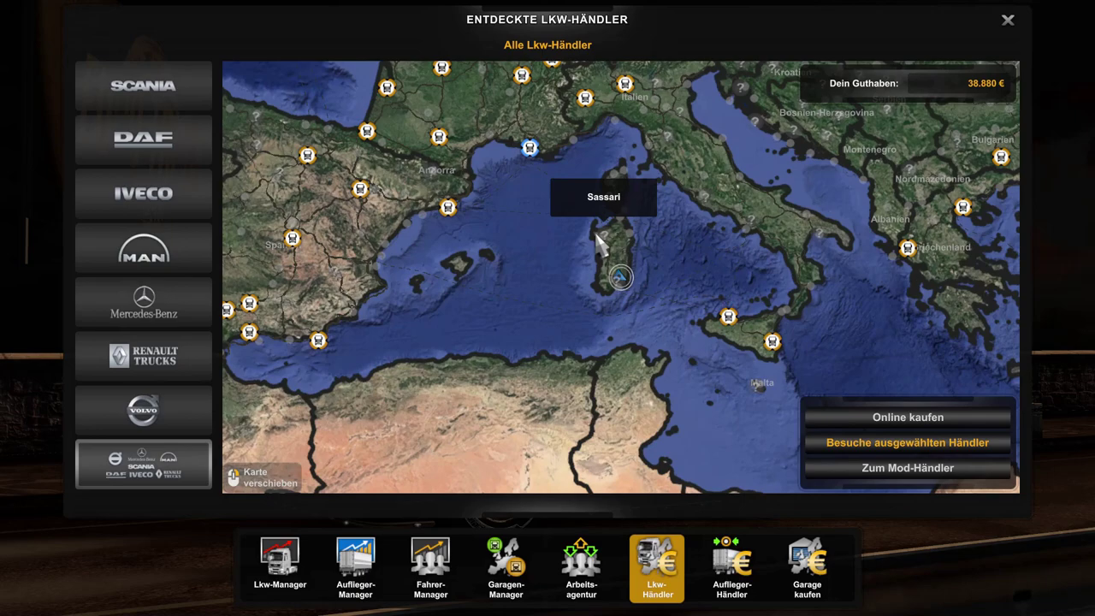
click(823, 417)
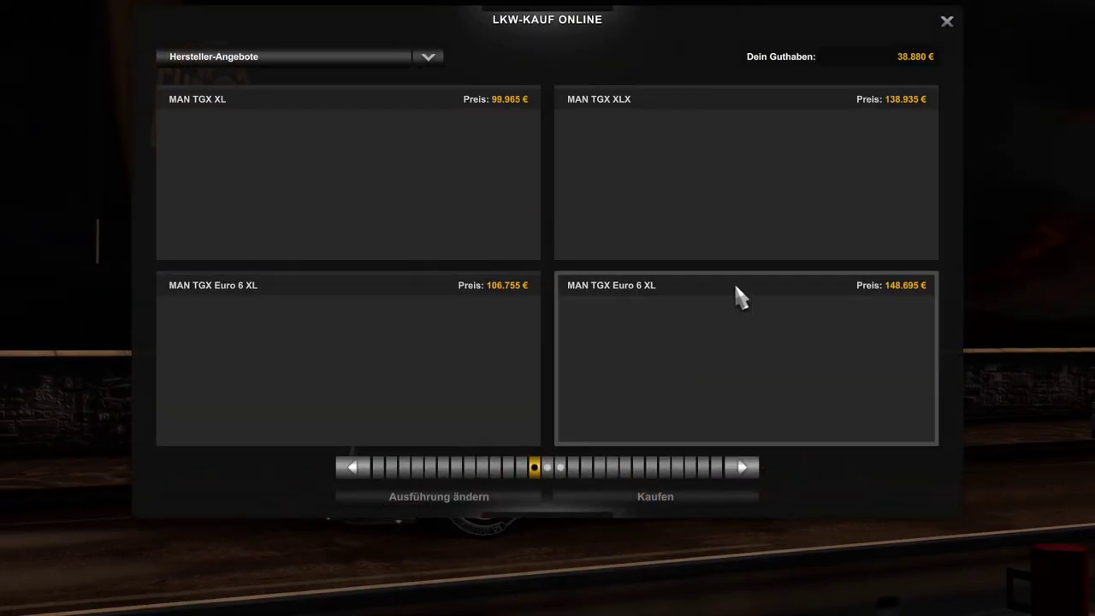
scroll(702, 363, down, 1)
mouse_move(659, 368)
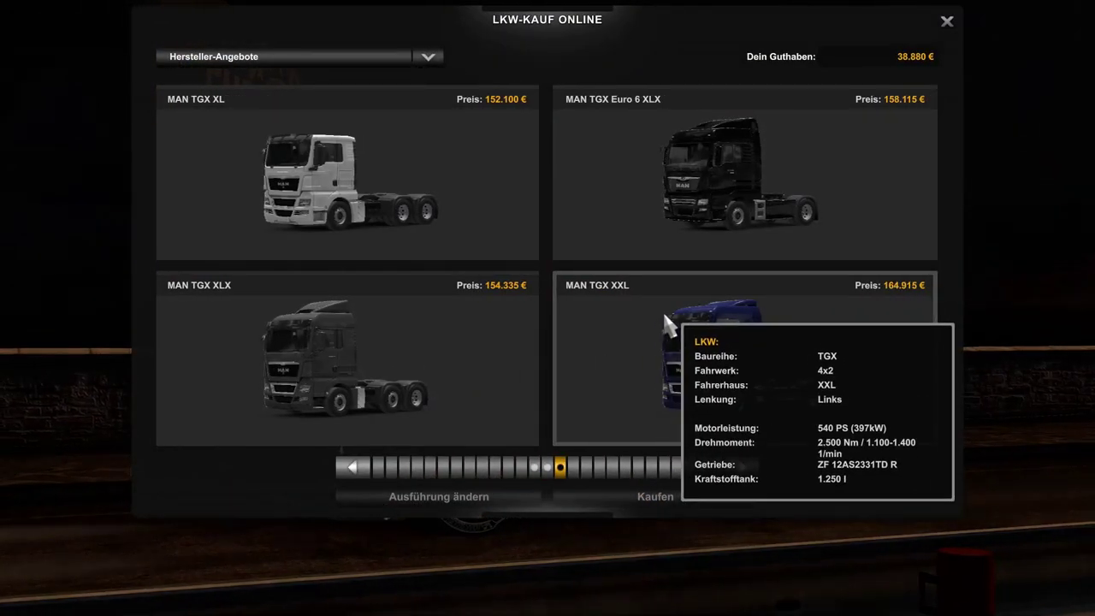
scroll(658, 312, down, 1)
mouse_move(286, 196)
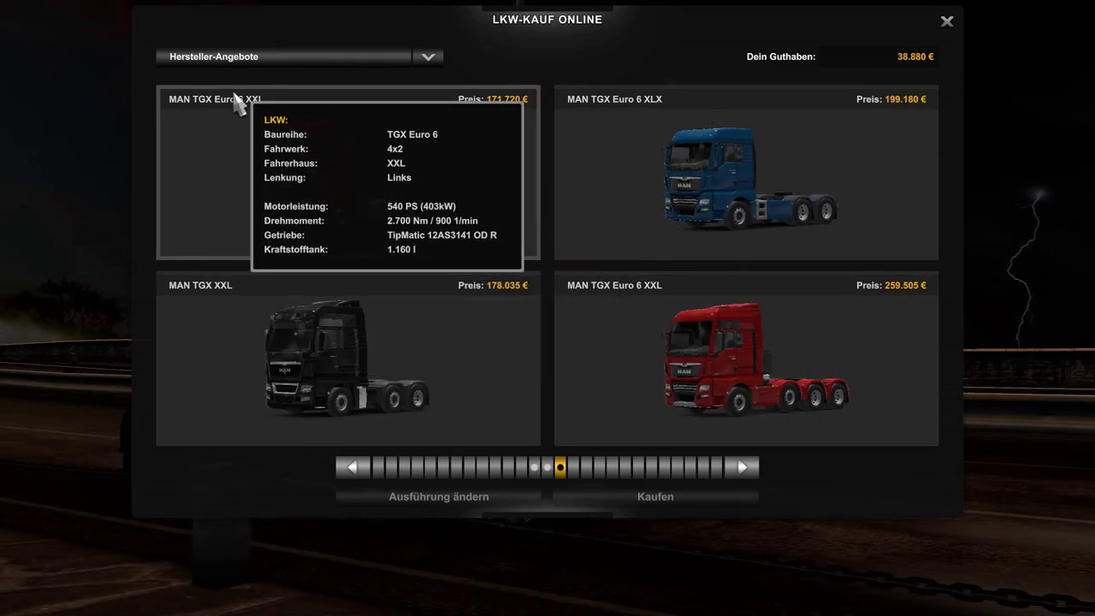
click(239, 154)
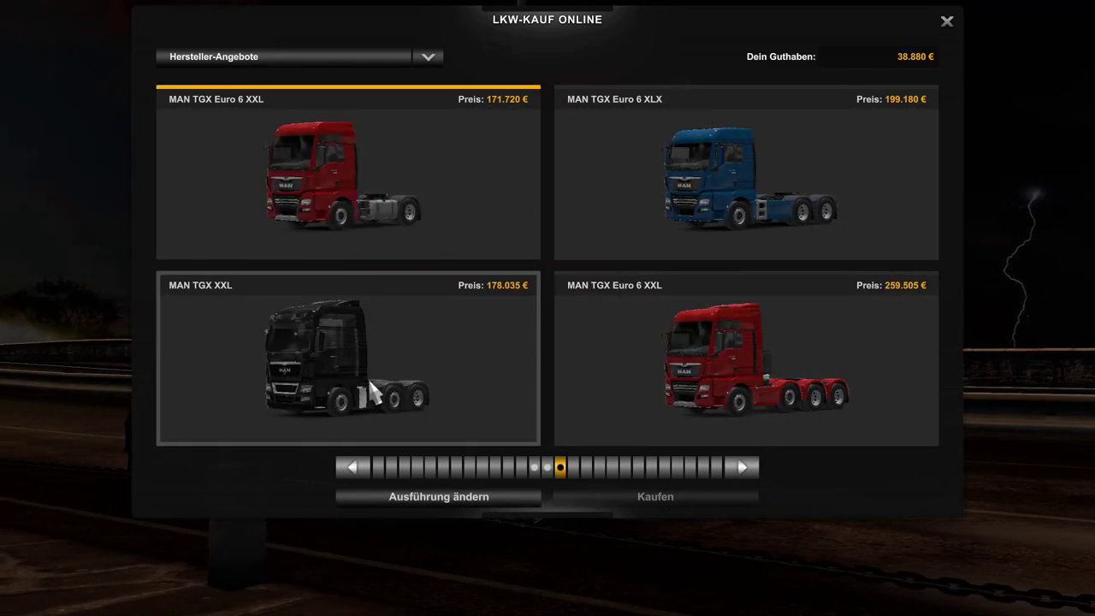
click(401, 497)
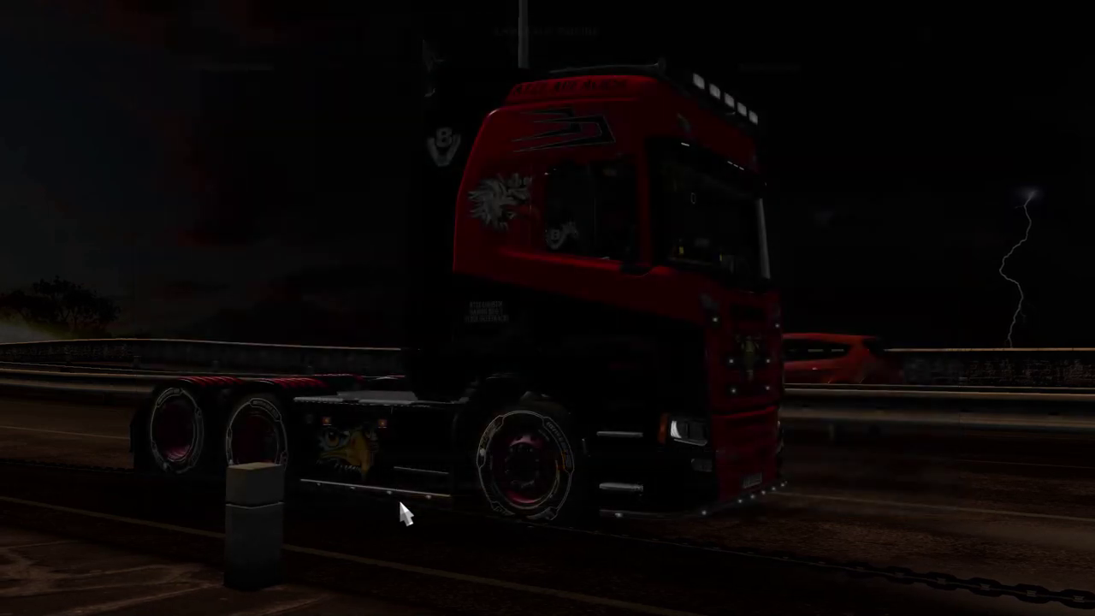